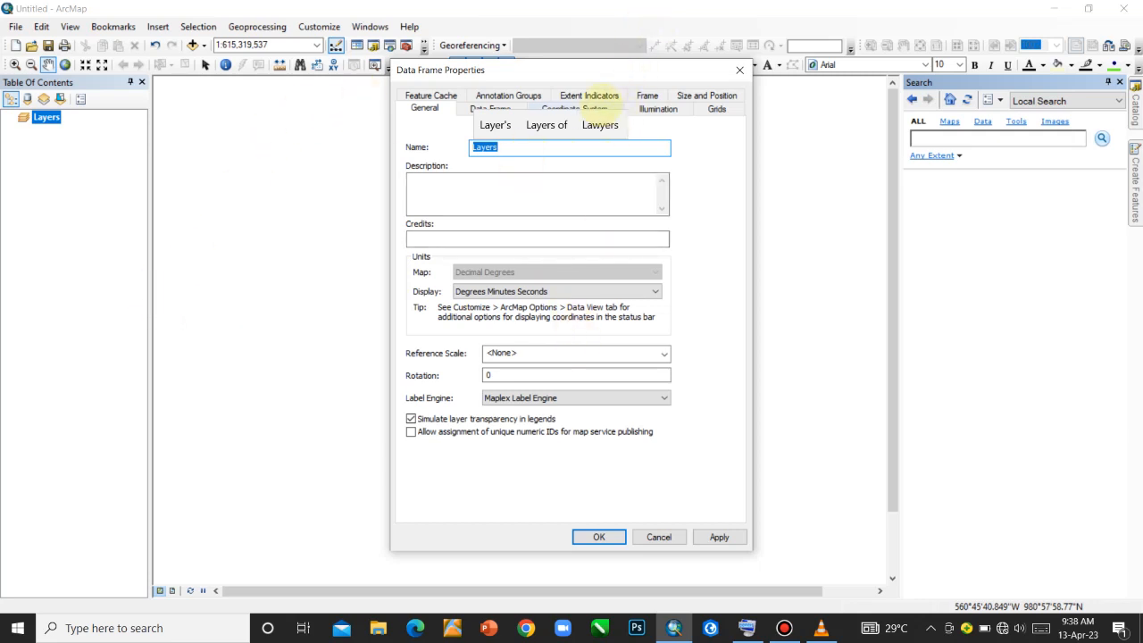
Step: Set the data frame's coordinate system to WGS 1984 from the favorites and apply it
{"action": "left_click", "coordinate": [576, 108]}
{"action": "left_click", "coordinate": [479, 176]}
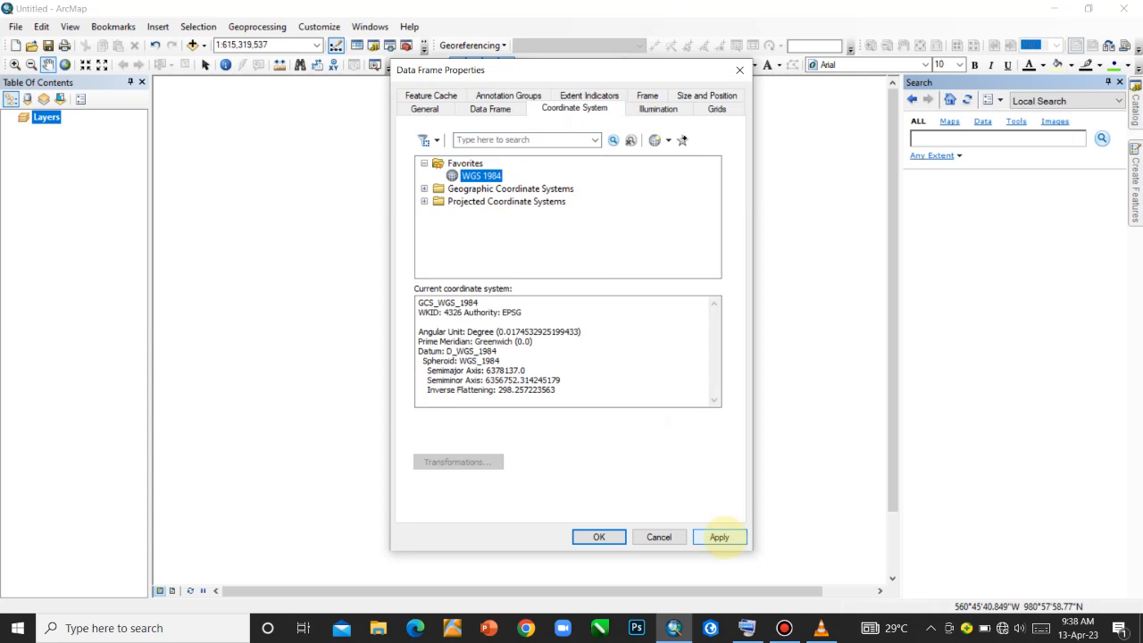
{"action": "left_click", "coordinate": [719, 537]}
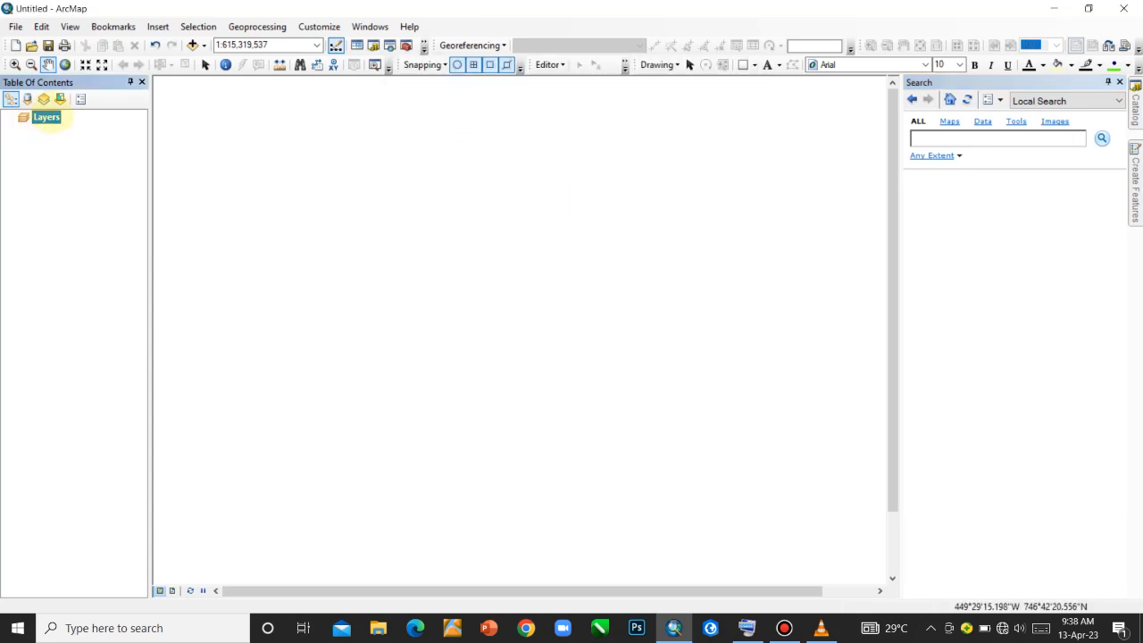
Step: Reopen the properties of the Layers data frame and set its display units to Degrees Minutes Seconds
{"action": "right_click", "coordinate": [51, 116]}
{"action": "left_click", "coordinate": [99, 434]}
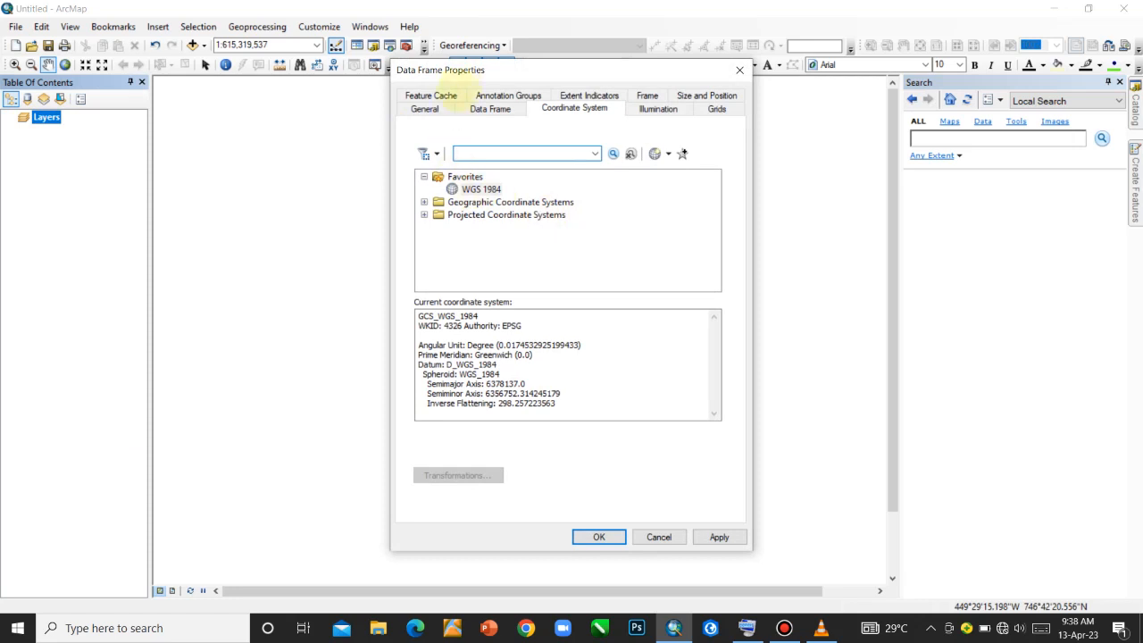
{"action": "left_click", "coordinate": [427, 107]}
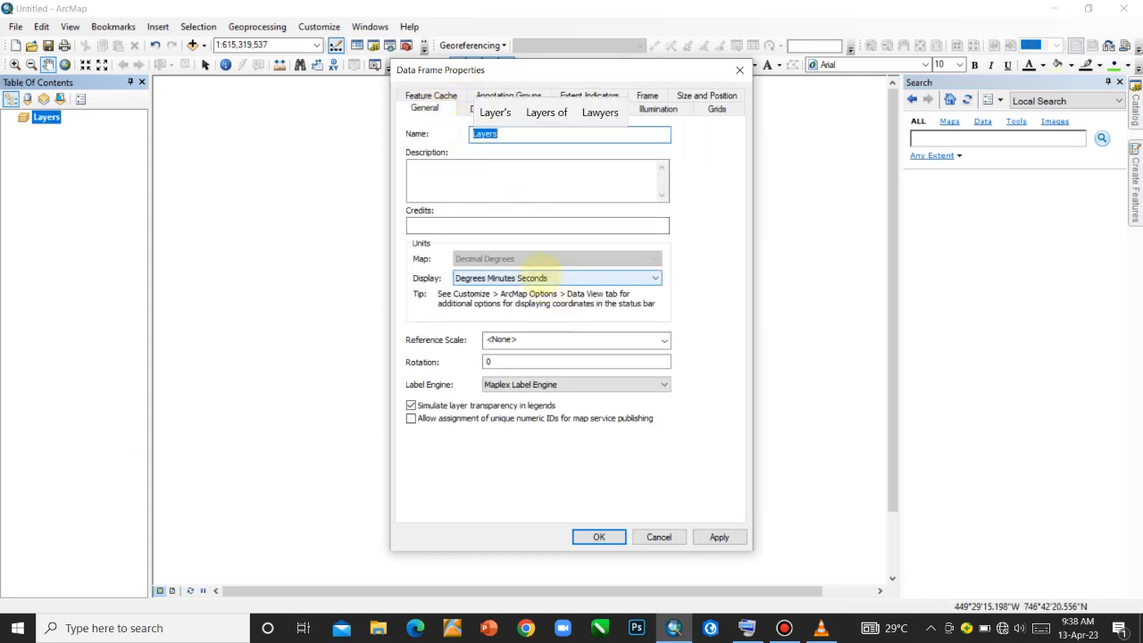
{"action": "left_click", "coordinate": [525, 278]}
{"action": "left_click", "coordinate": [507, 416]}
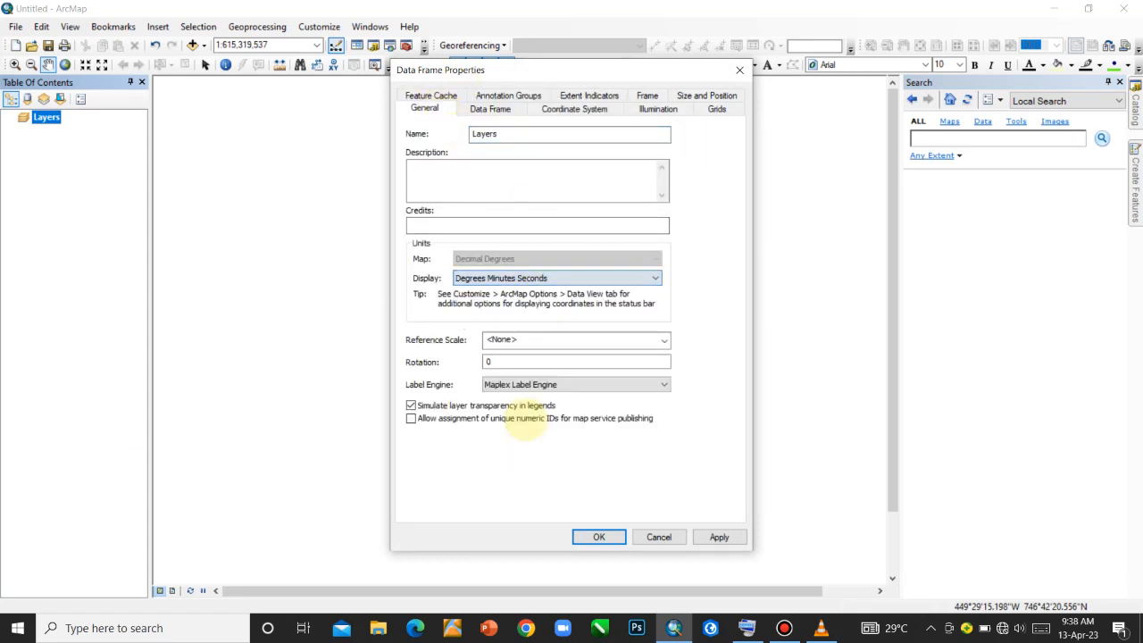
Step: Choose the Maplex Label Engine, allow assignment of unique numeric IDs for map service publishing, and apply the data frame properties
{"action": "left_click", "coordinate": [540, 382]}
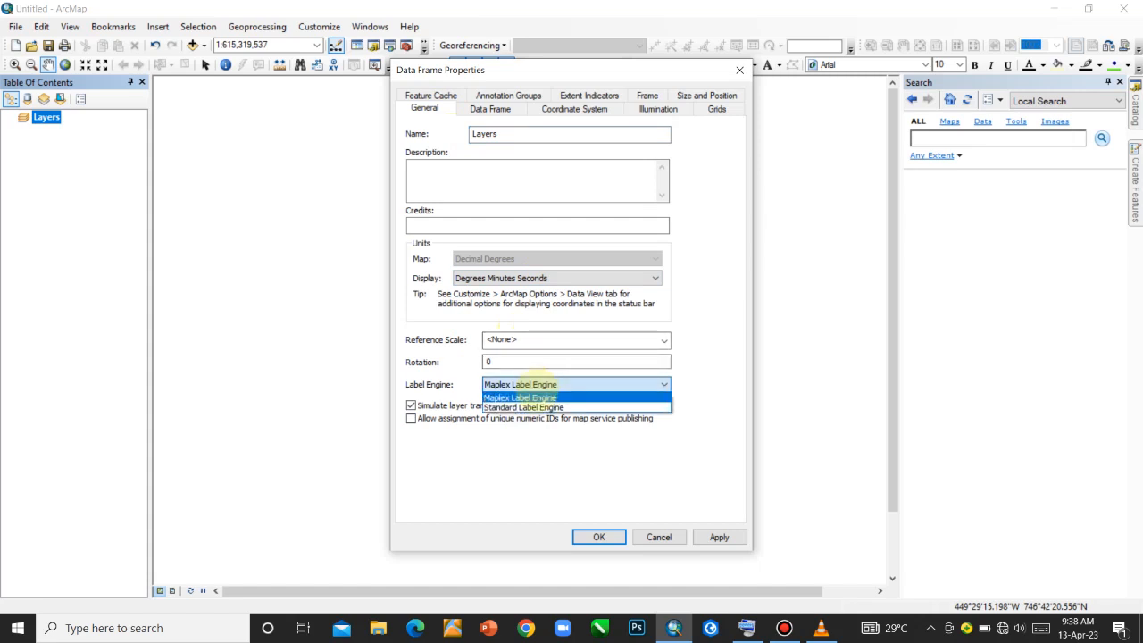
{"action": "left_click", "coordinate": [523, 398]}
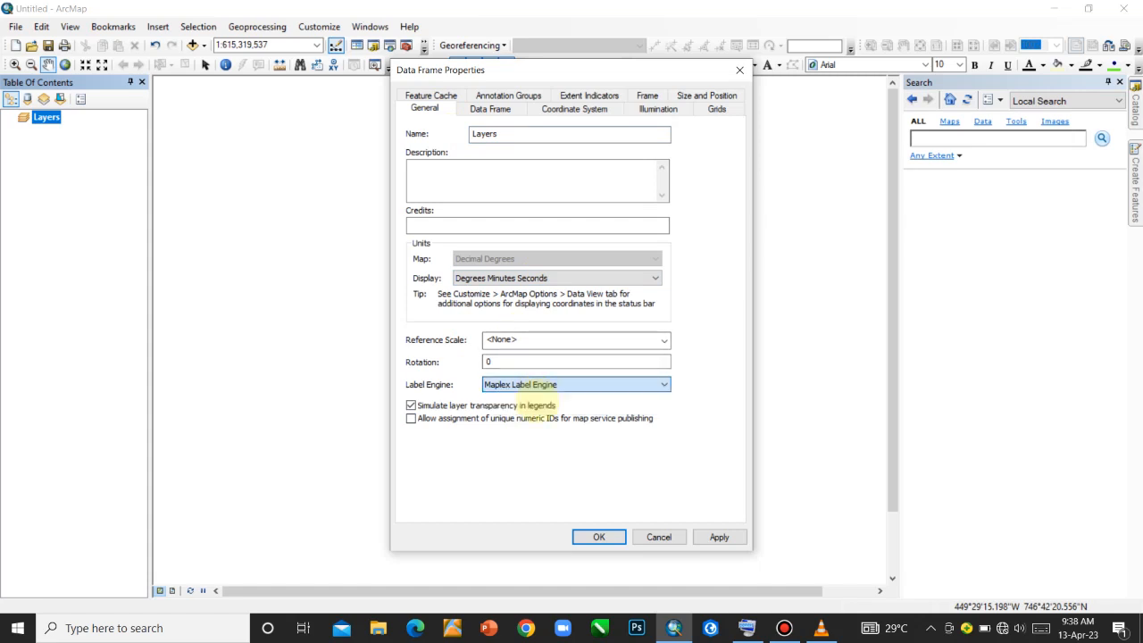
{"action": "left_click", "coordinate": [558, 419]}
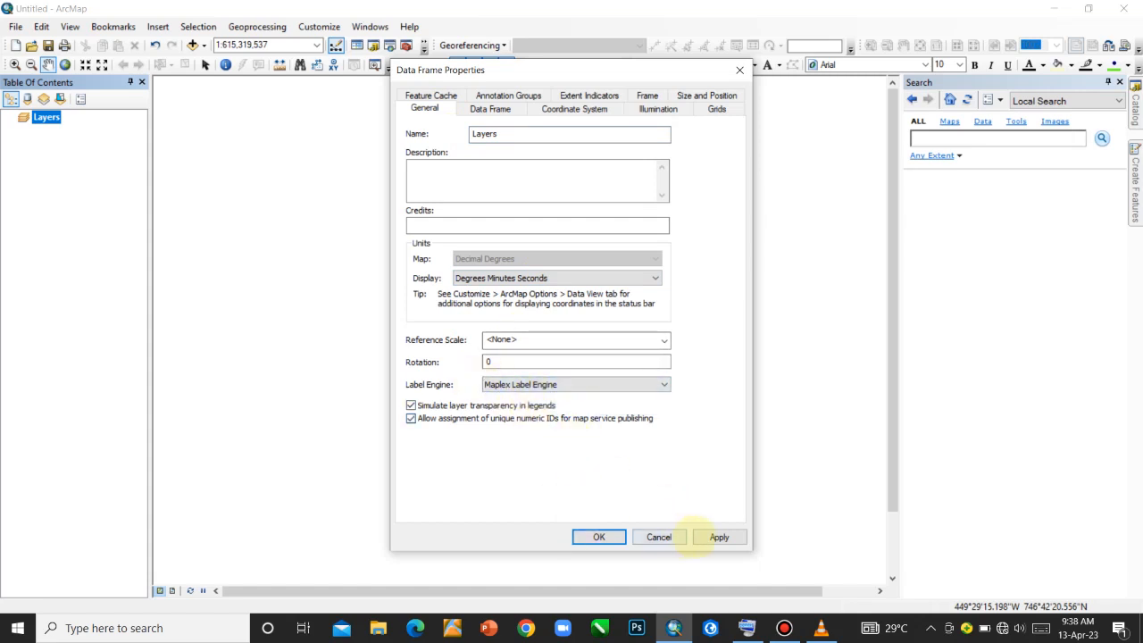
{"action": "left_click", "coordinate": [719, 537]}
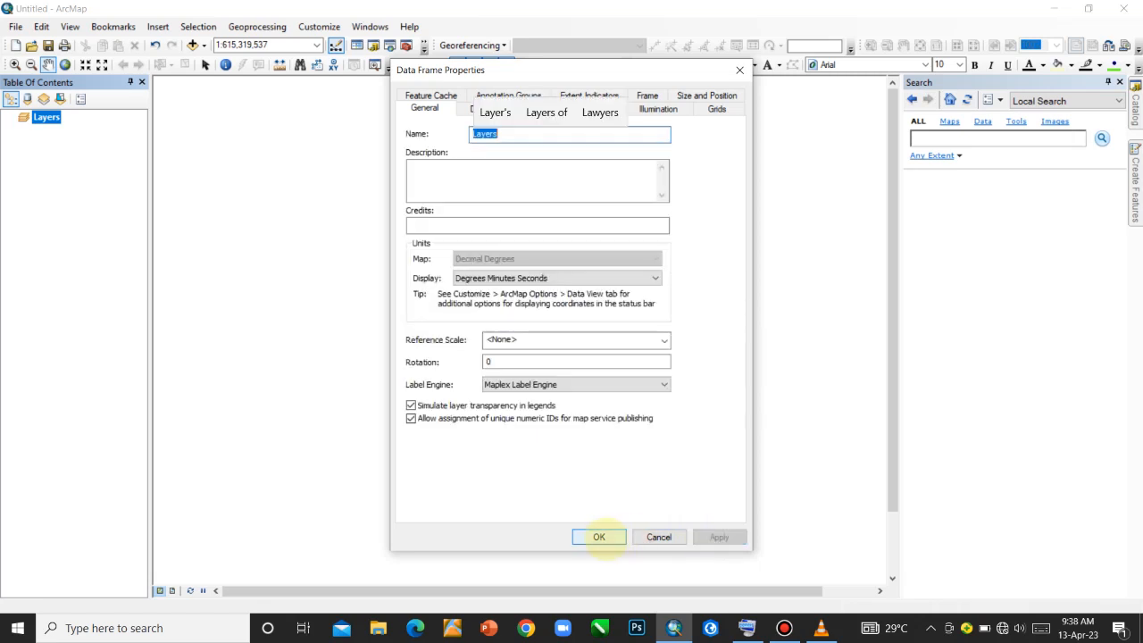
{"action": "left_click", "coordinate": [600, 536]}
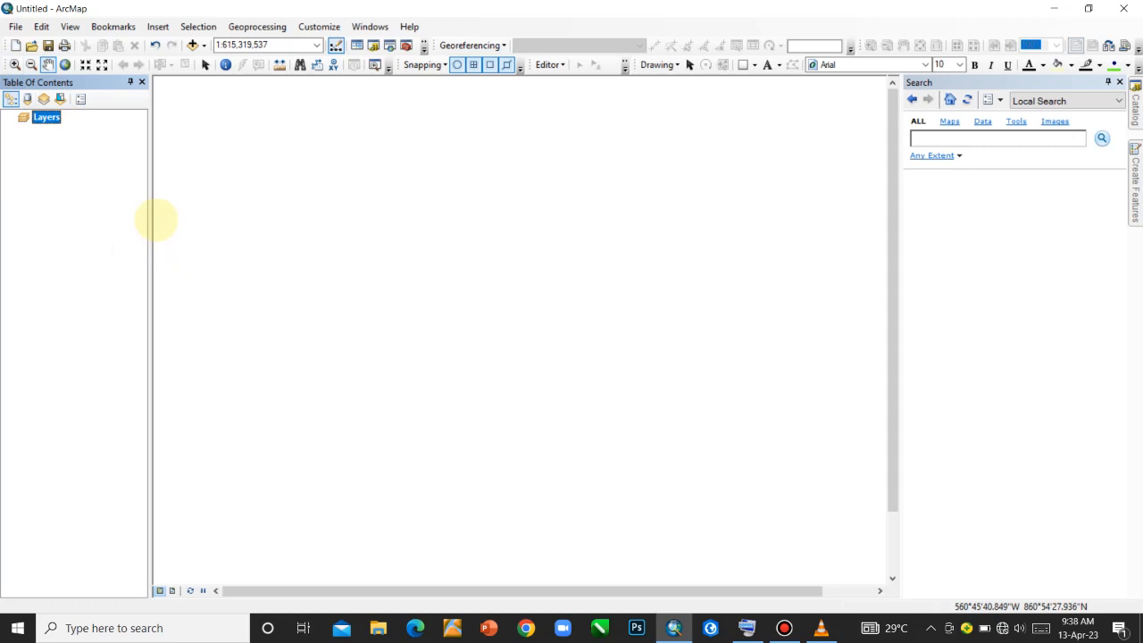
Step: Start adding XY data to the map and browse for the table containing the coordinates
{"action": "left_click", "coordinate": [18, 27]}
{"action": "mouse_move", "coordinate": [64, 148]}
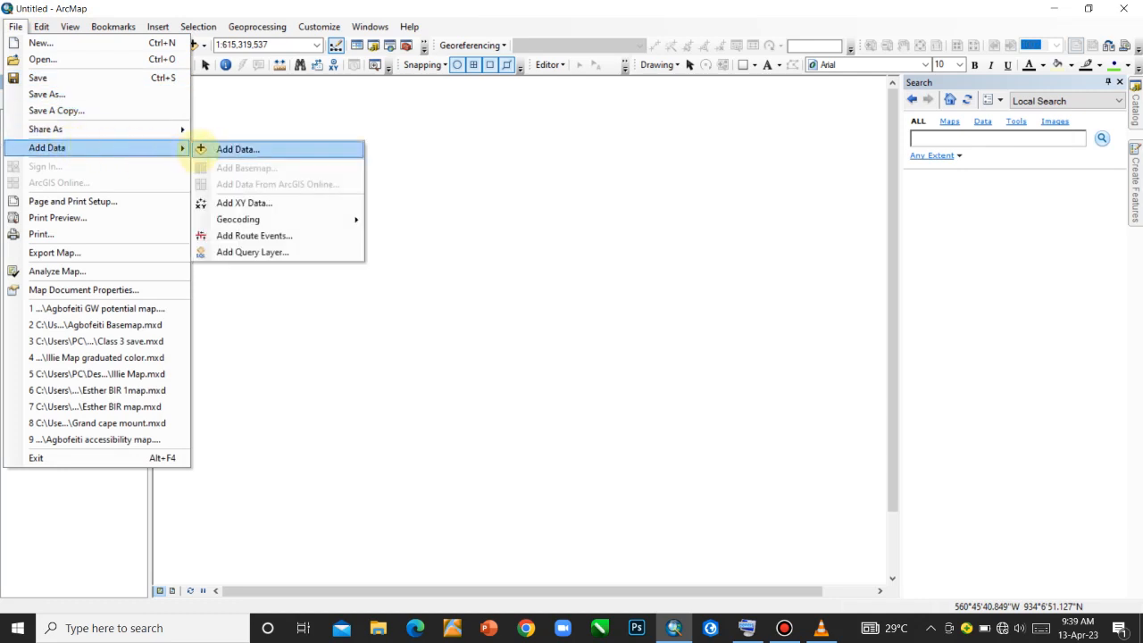
{"action": "left_click", "coordinate": [254, 204]}
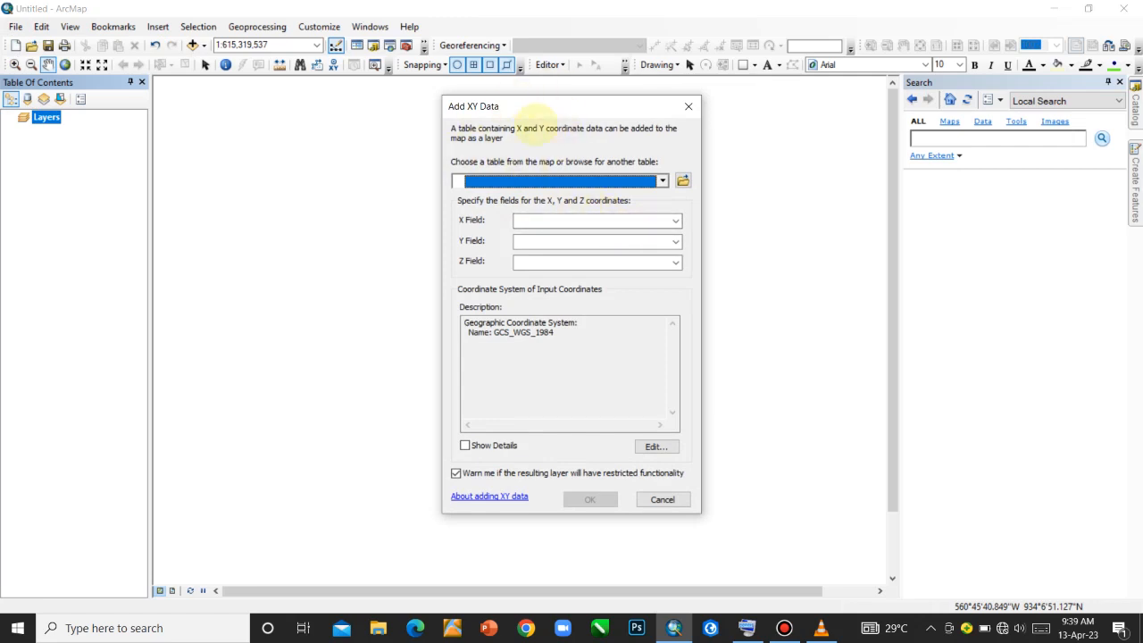
{"action": "left_click_drag", "start_coordinate": [581, 105], "coordinate": [569, 80]}
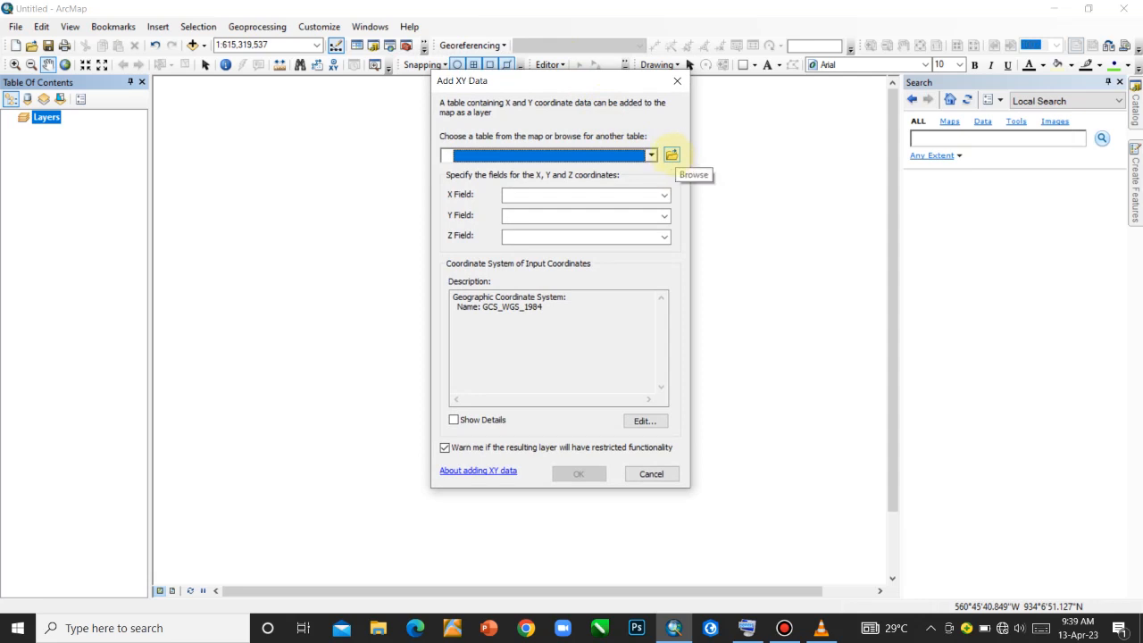
{"action": "left_click", "coordinate": [672, 155]}
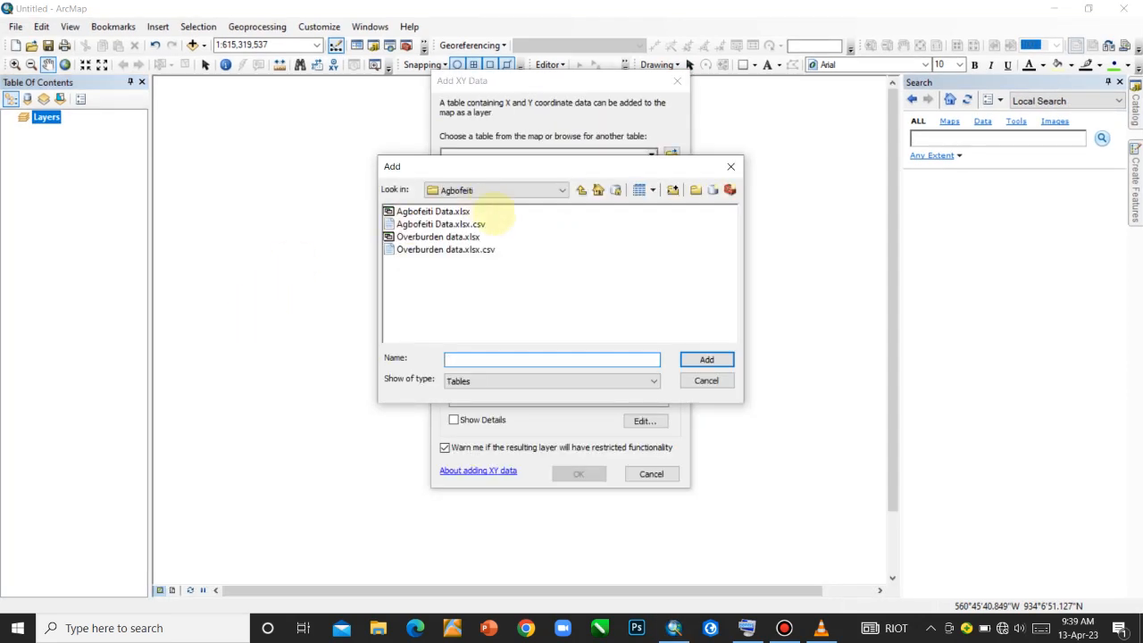
Step: Choose Sheet1$ of B21 boundary.xlsx from the Topographic Data folder in ArcMap Training as the XY table
{"action": "left_click", "coordinate": [596, 190]}
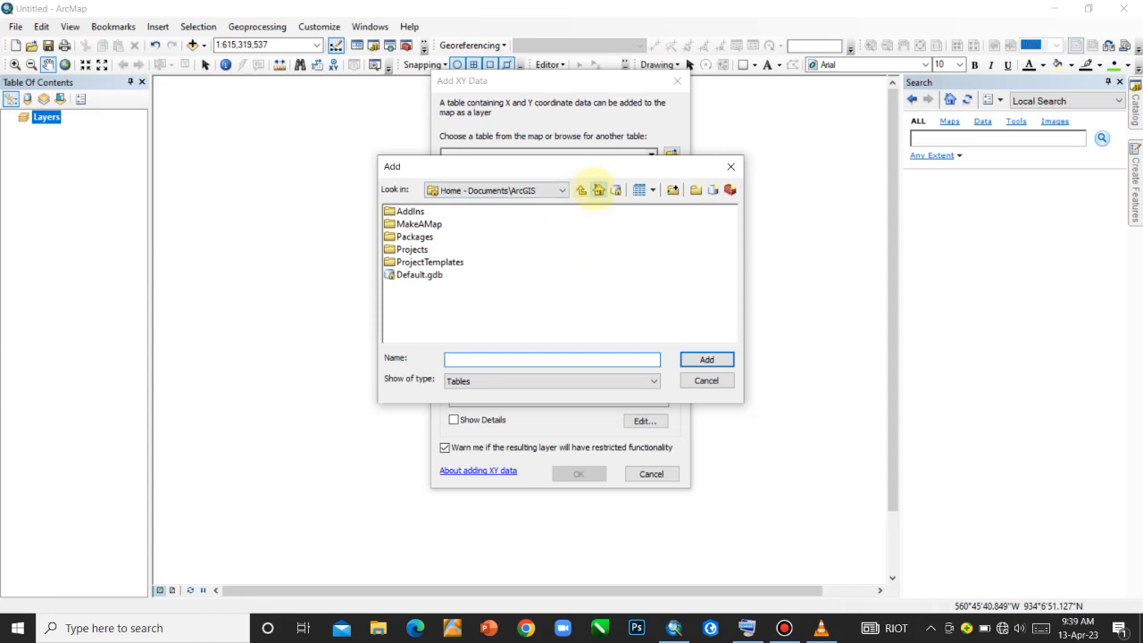
{"action": "left_click", "coordinate": [531, 190]}
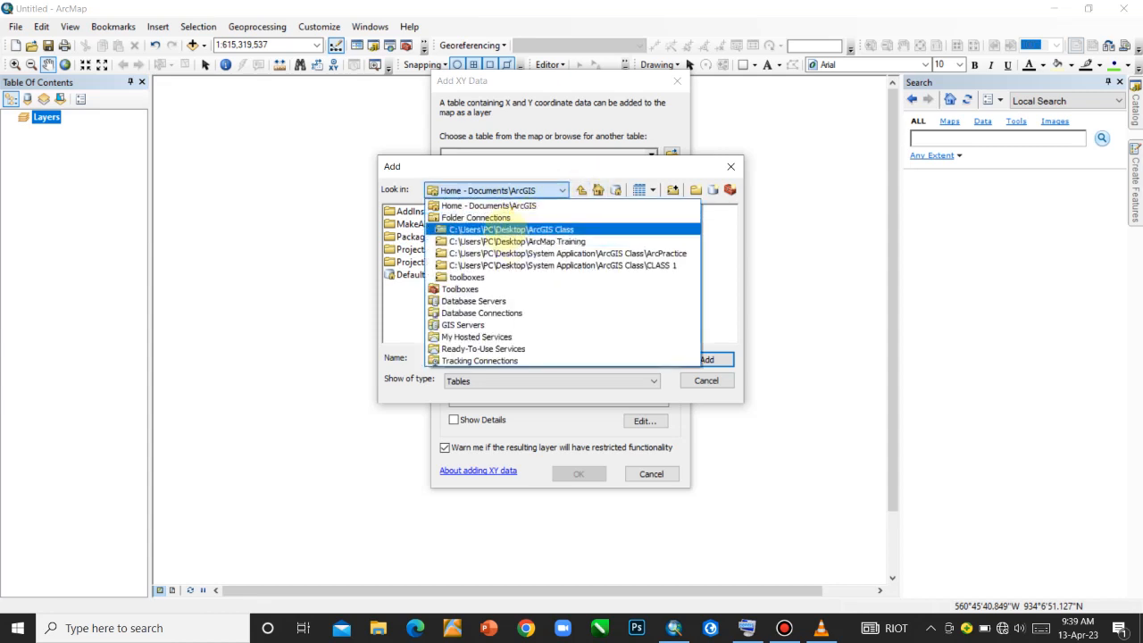
{"action": "left_click", "coordinate": [505, 241]}
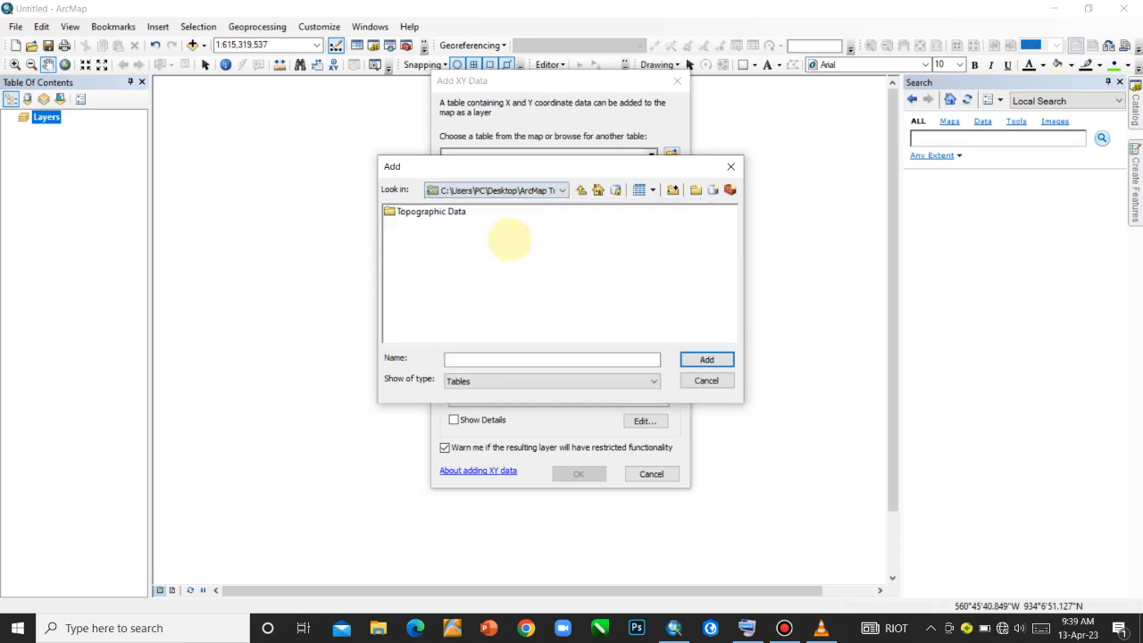
{"action": "left_click", "coordinate": [427, 213]}
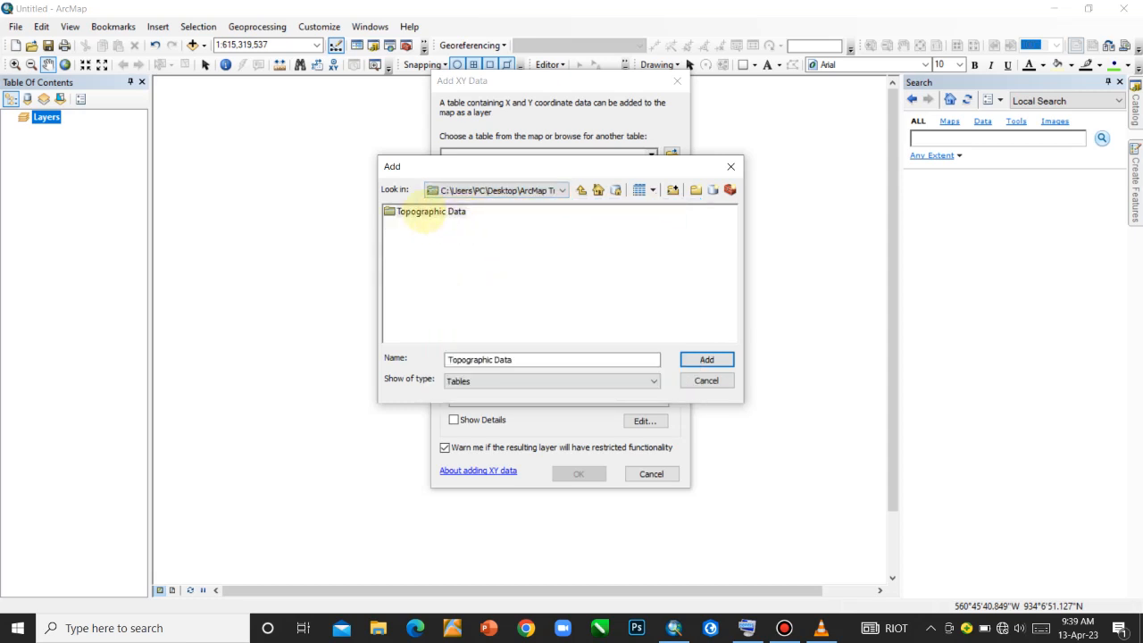
{"action": "double_click", "coordinate": [429, 212]}
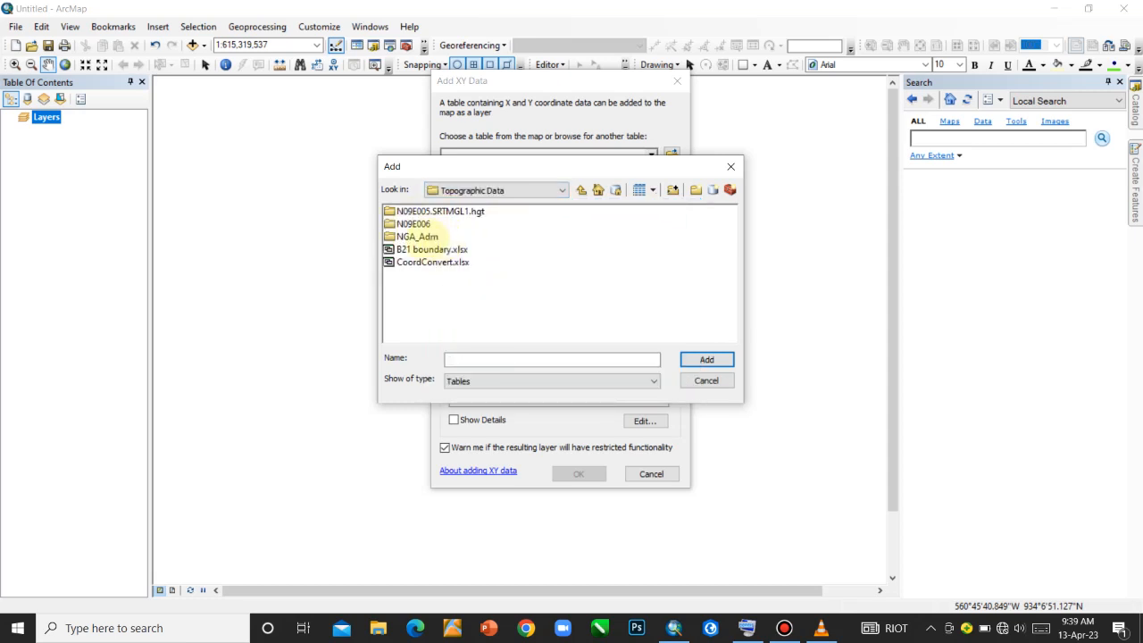
{"action": "left_click", "coordinate": [427, 249]}
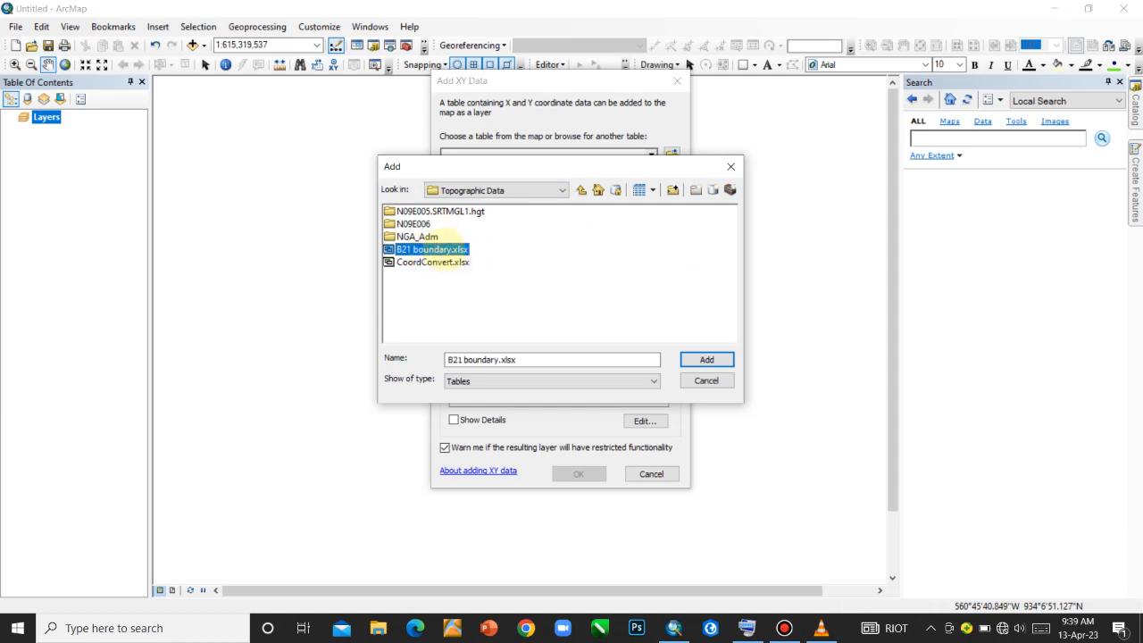
{"action": "double_click", "coordinate": [436, 249]}
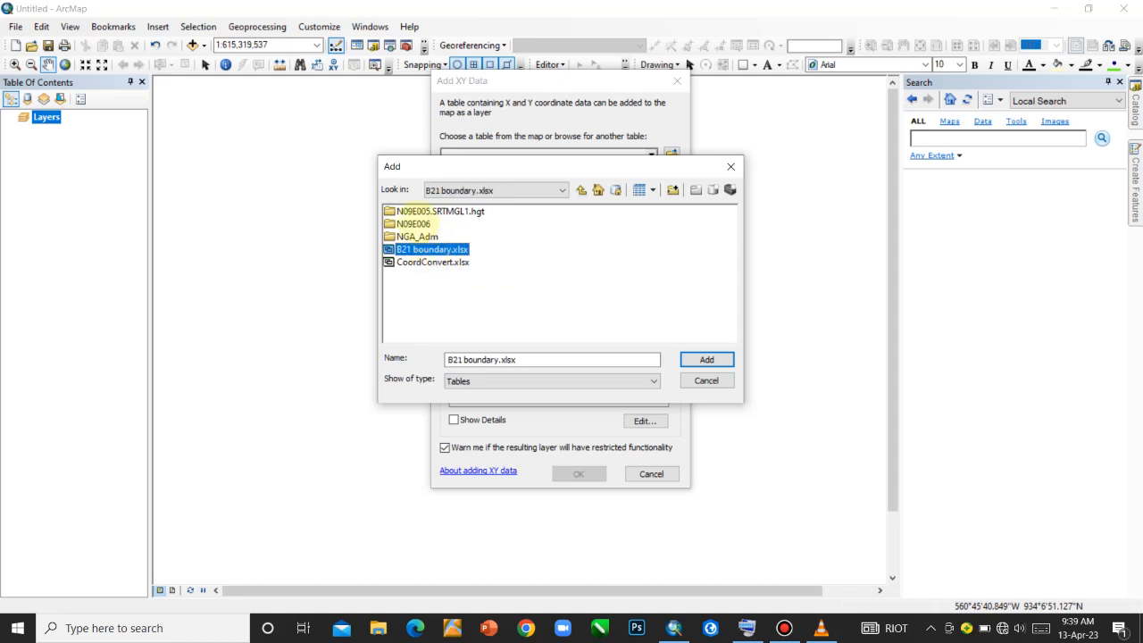
{"action": "left_click", "coordinate": [410, 212]}
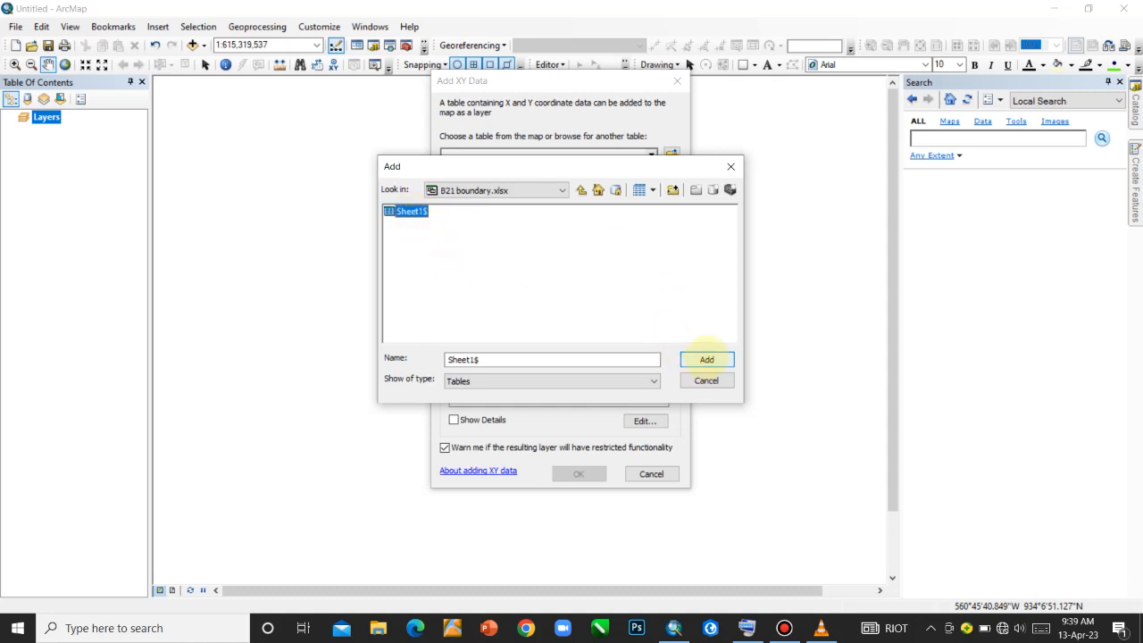
{"action": "left_click", "coordinate": [706, 360]}
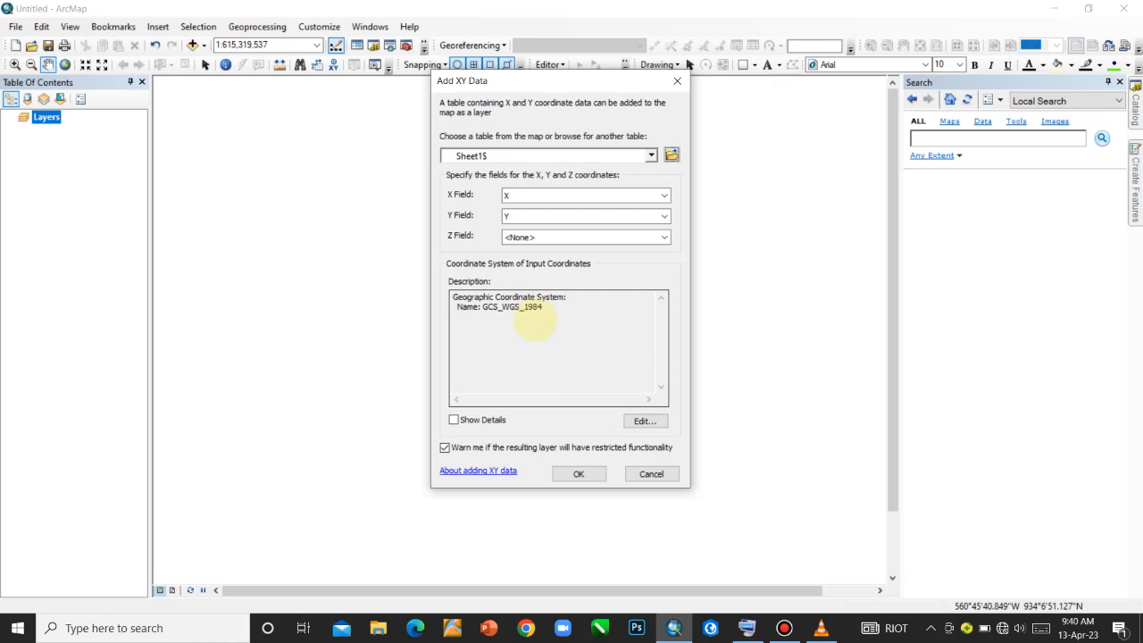
Step: Assign WGS 1984 as the input coordinate system and add the boundary points as a layer, accepting the missing Object-ID field
{"action": "left_click", "coordinate": [645, 421]}
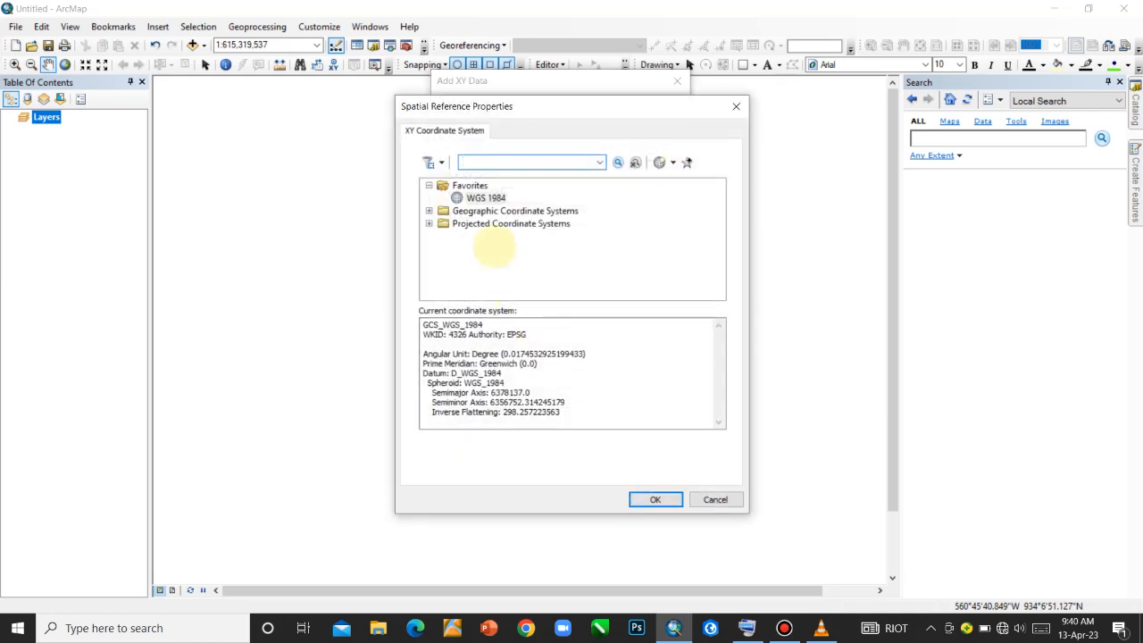
{"action": "left_click", "coordinate": [486, 198]}
{"action": "left_click", "coordinate": [657, 500]}
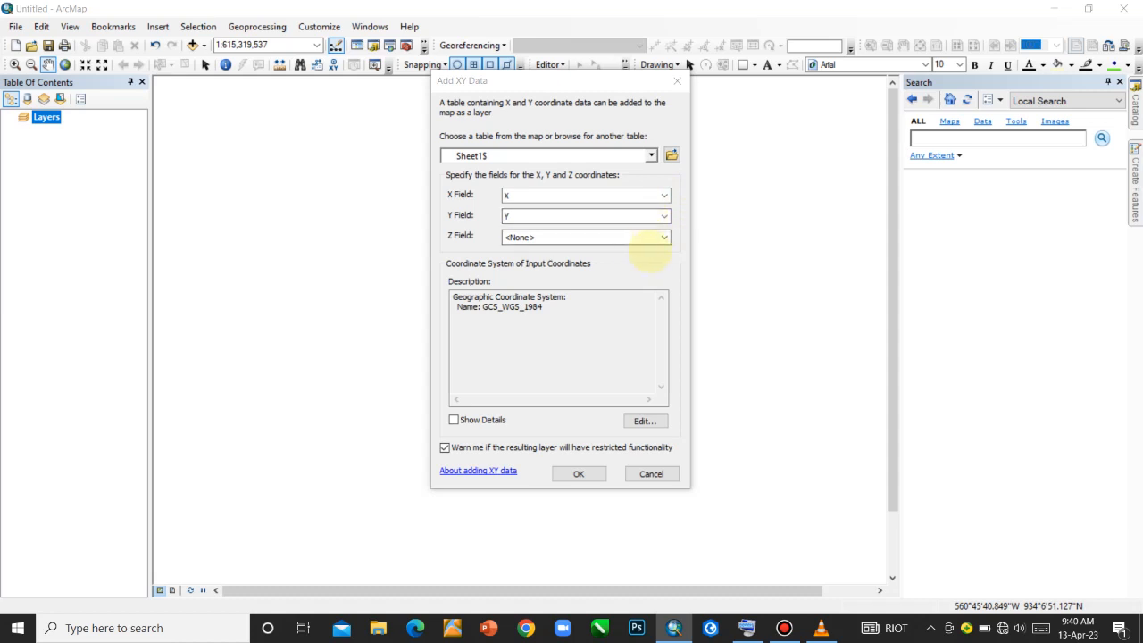
{"action": "left_click", "coordinate": [579, 474]}
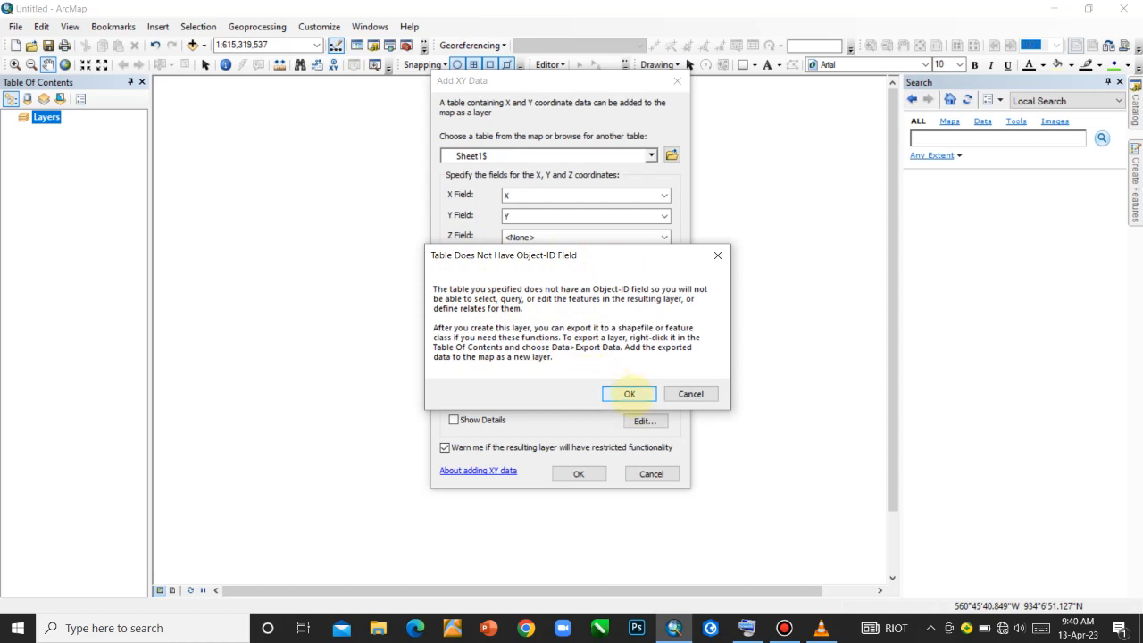
{"action": "left_click", "coordinate": [630, 394]}
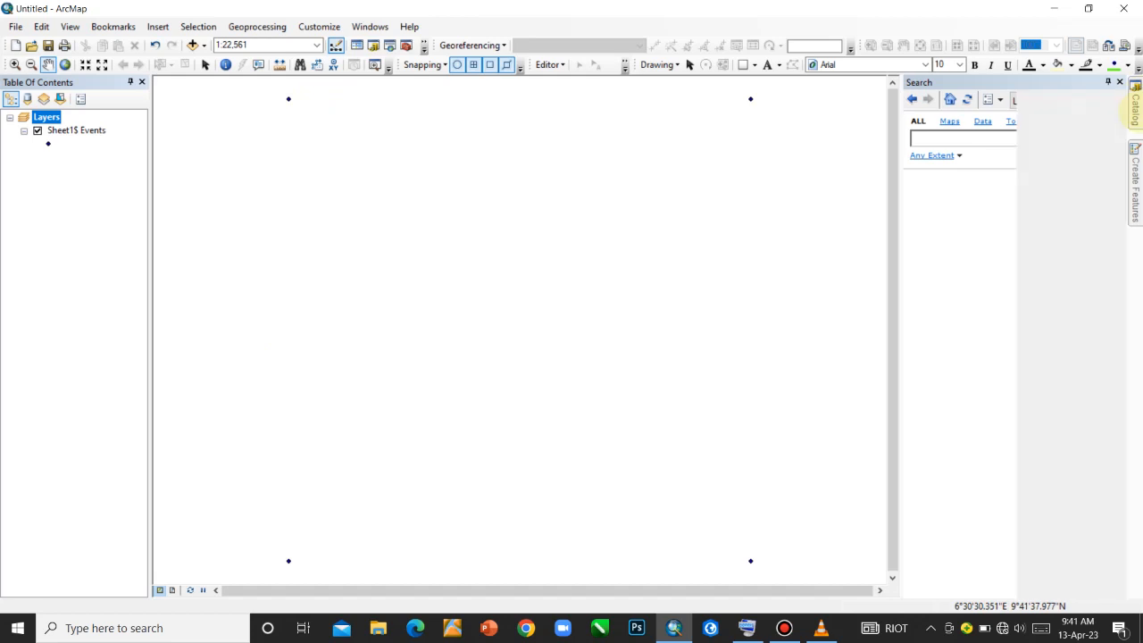
Step: Start a new shapefile in the Desktop\ArcMap Training folder connection of the Catalog
{"action": "left_click", "coordinate": [1135, 103]}
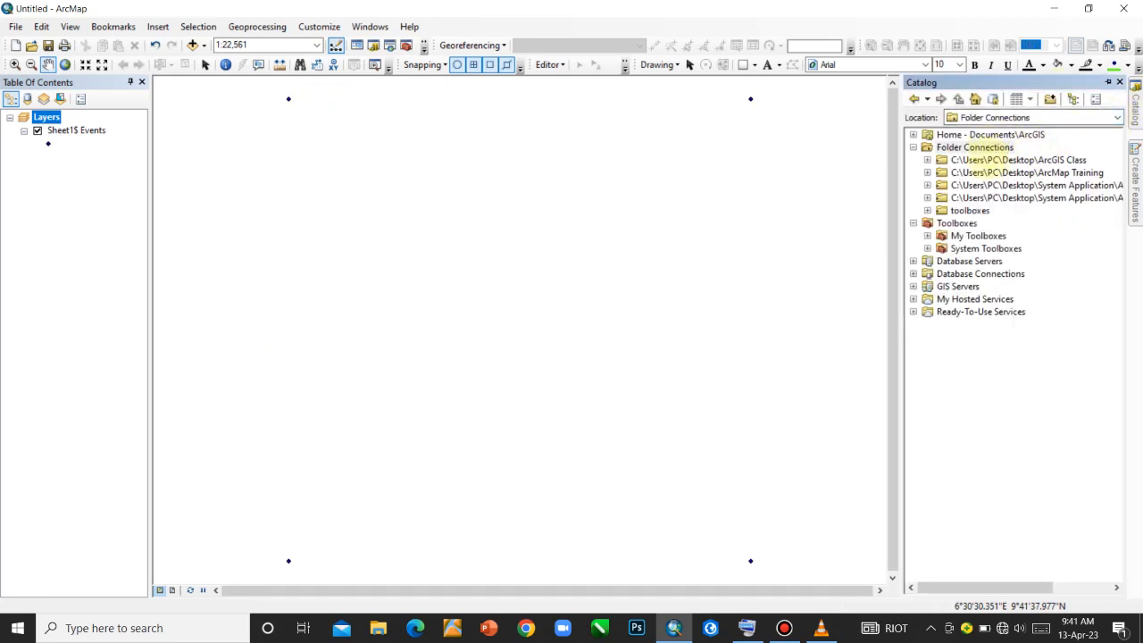
{"action": "left_click", "coordinate": [986, 172]}
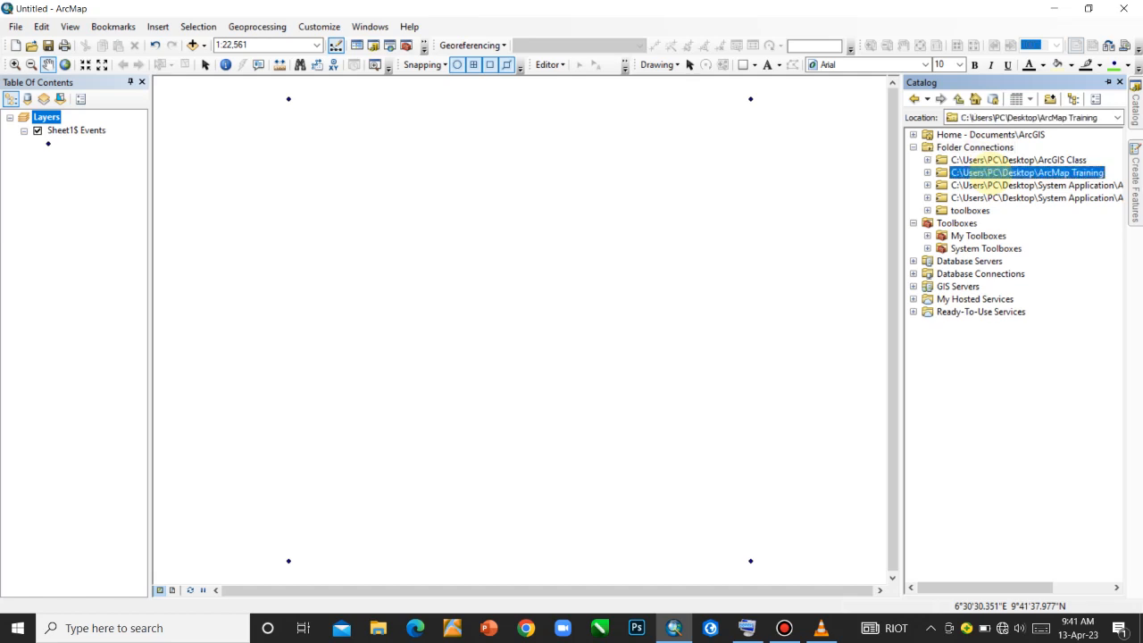
{"action": "right_click", "coordinate": [991, 173]}
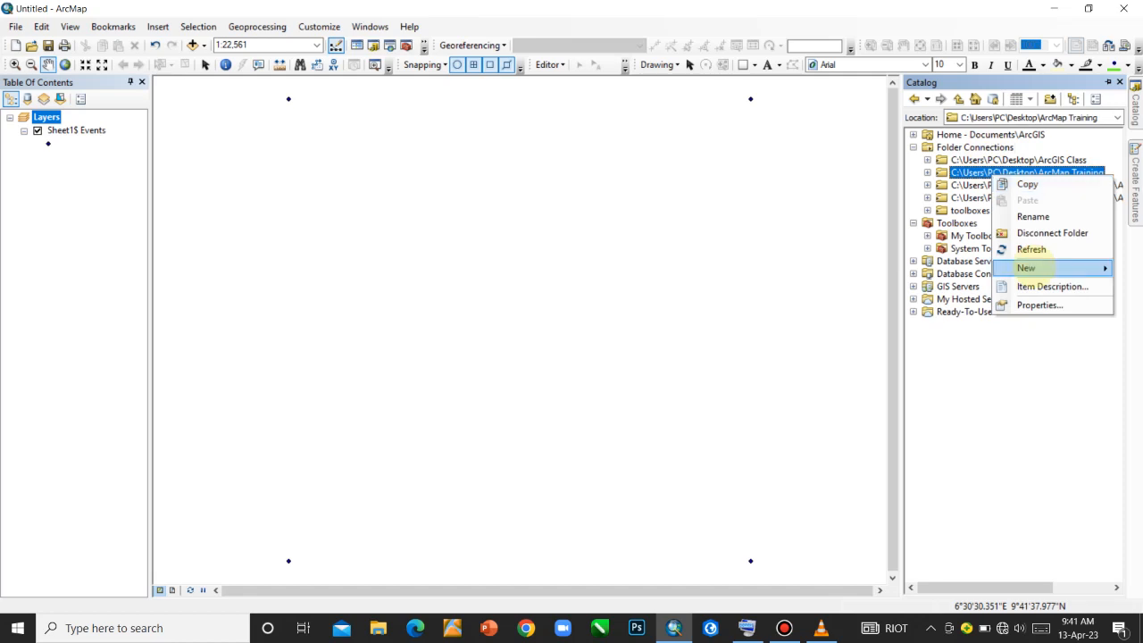
{"action": "left_click", "coordinate": [1047, 265]}
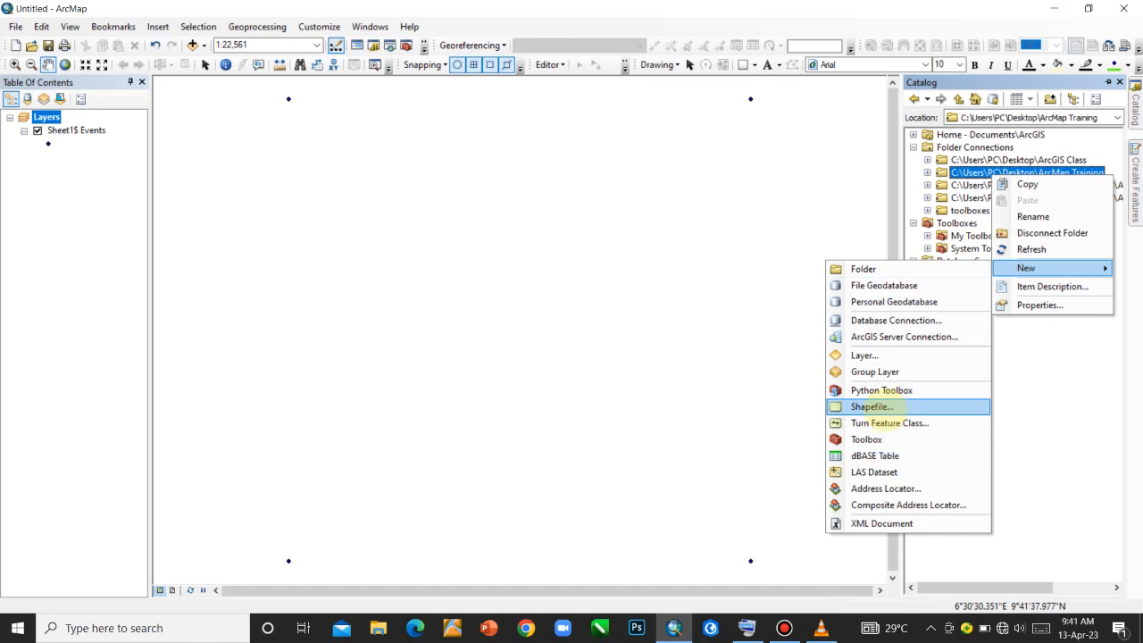
{"action": "left_click", "coordinate": [874, 407]}
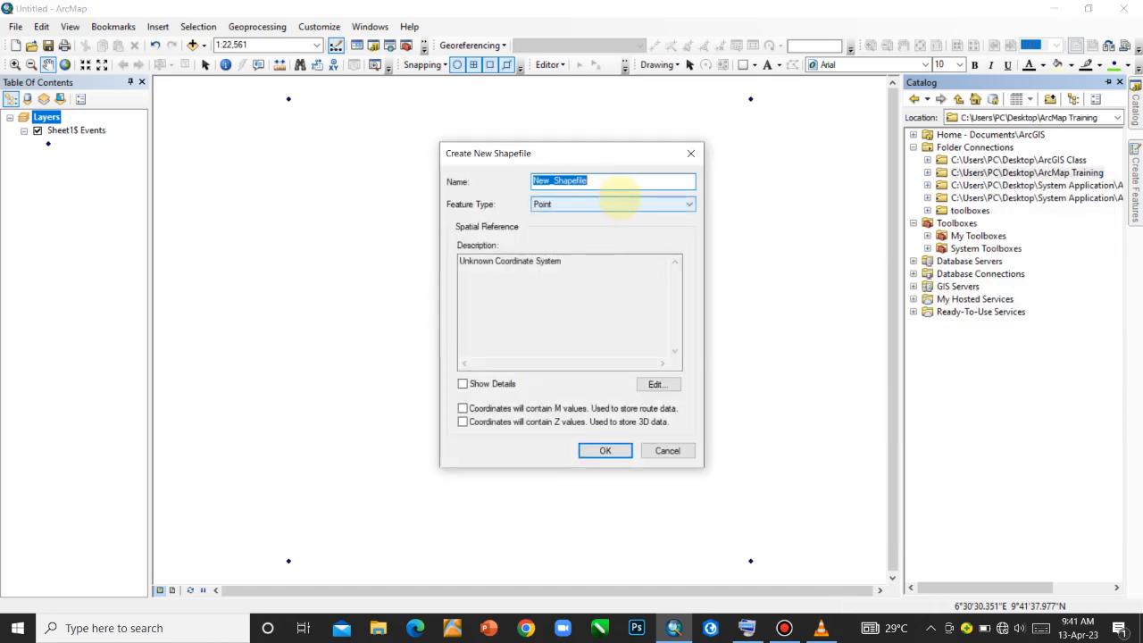
Step: Bring up the on-screen keyboard for entering the new shapefile's name
{"action": "mouse_move", "coordinate": [677, 628]}
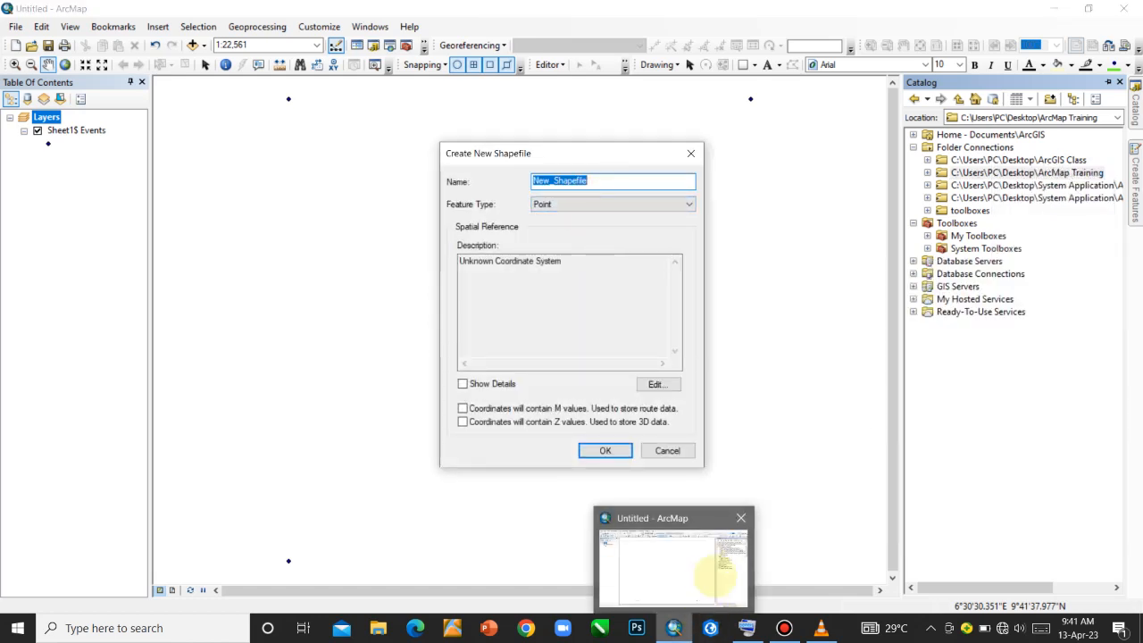
{"action": "left_click", "coordinate": [747, 628]}
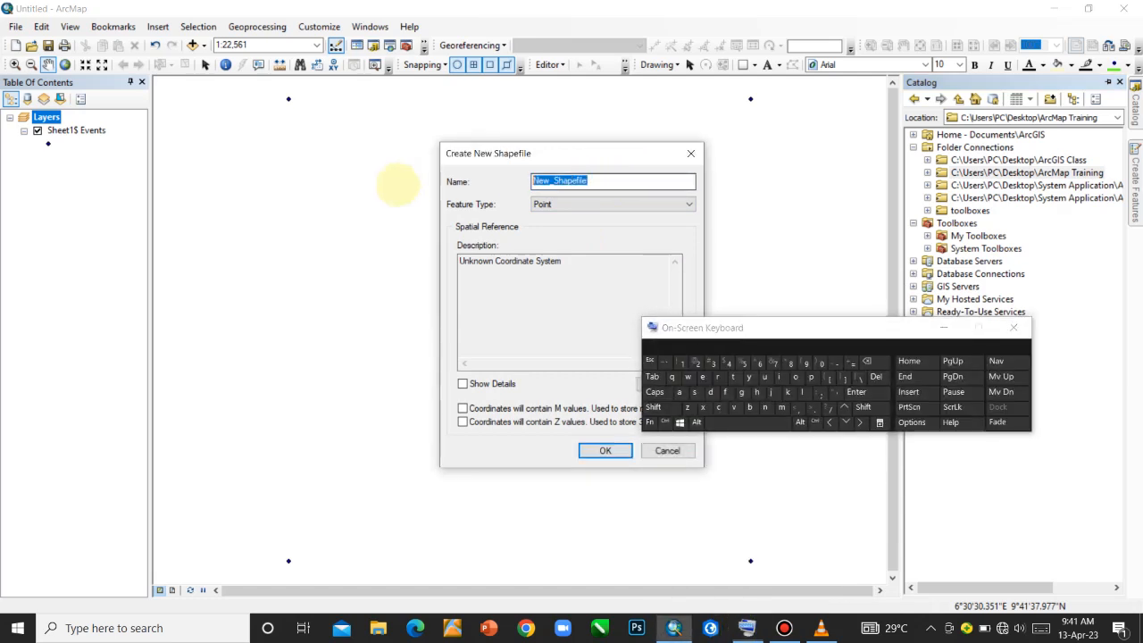
{"action": "left_click", "coordinate": [661, 408]}
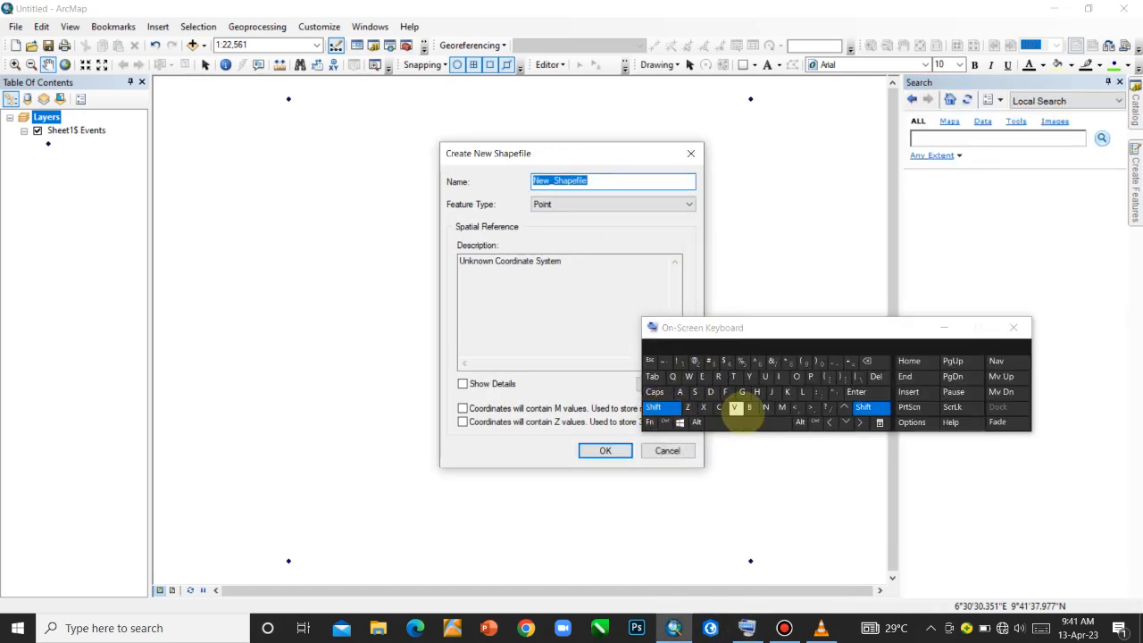
{"action": "left_click", "coordinate": [749, 407]}
{"action": "left_click", "coordinate": [796, 377]}
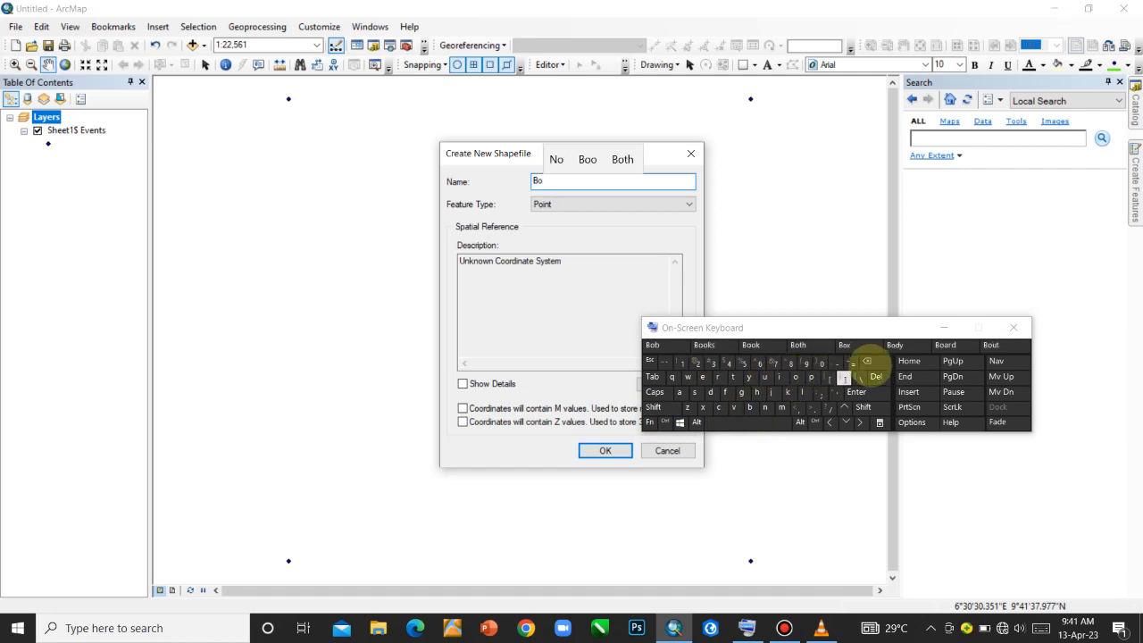
{"action": "left_click", "coordinate": [866, 361]}
{"action": "left_click", "coordinate": [866, 361]}
Step: Name the new shapefile P1Border and put the on-screen keyboard away
{"action": "left_click", "coordinate": [654, 408]}
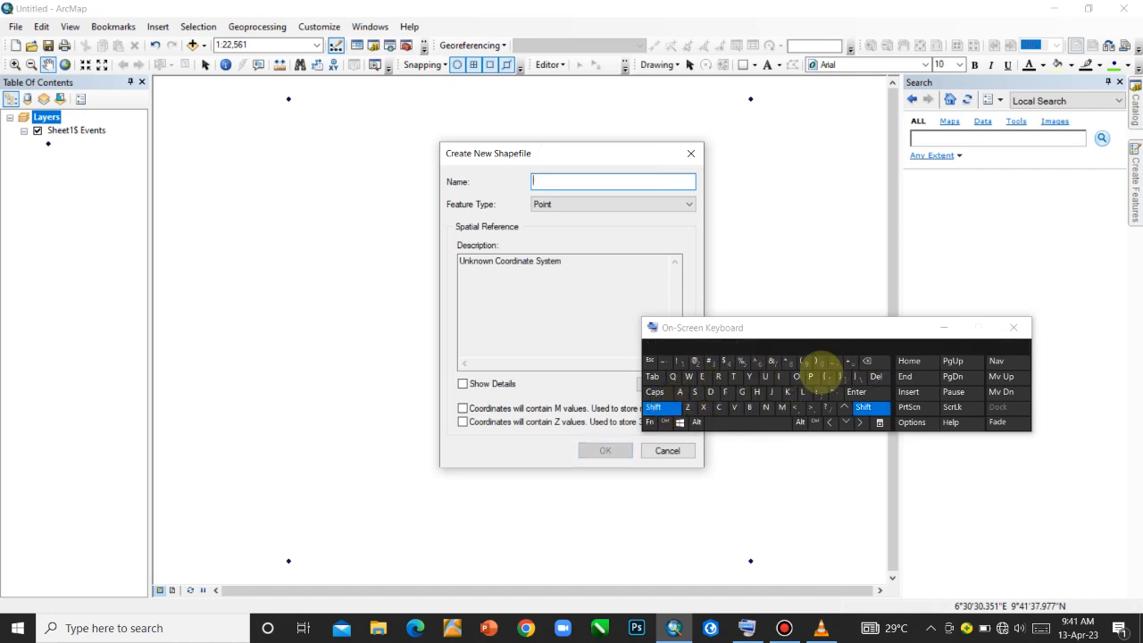
{"action": "left_click", "coordinate": [811, 376]}
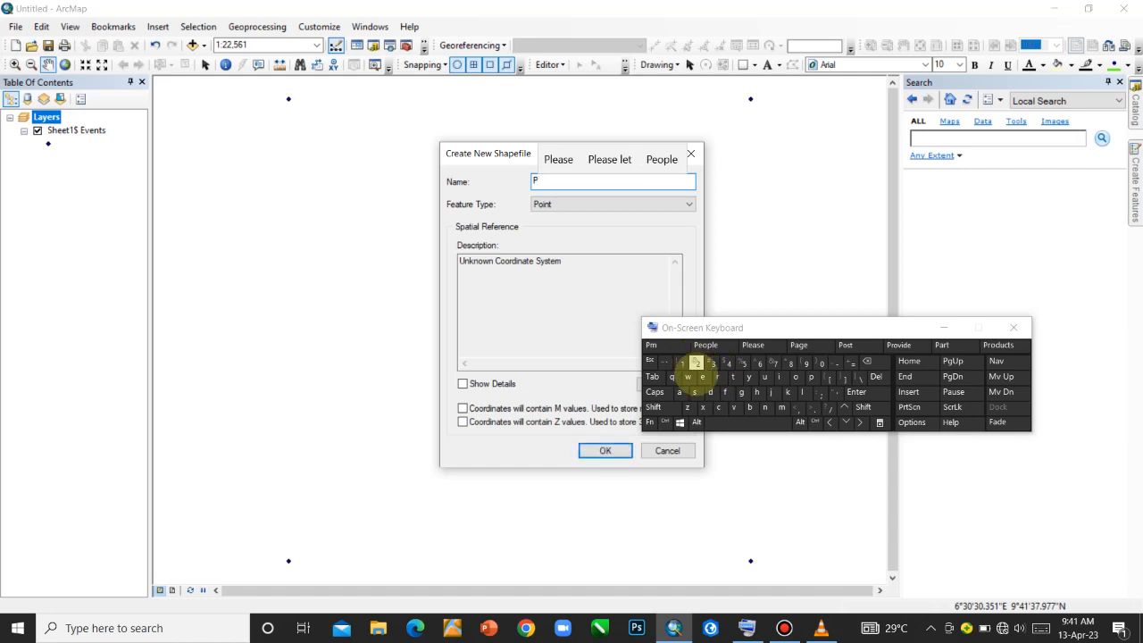
{"action": "left_click", "coordinate": [683, 364]}
{"action": "left_click", "coordinate": [654, 407]}
{"action": "left_click", "coordinate": [749, 408]}
{"action": "left_click", "coordinate": [796, 376]}
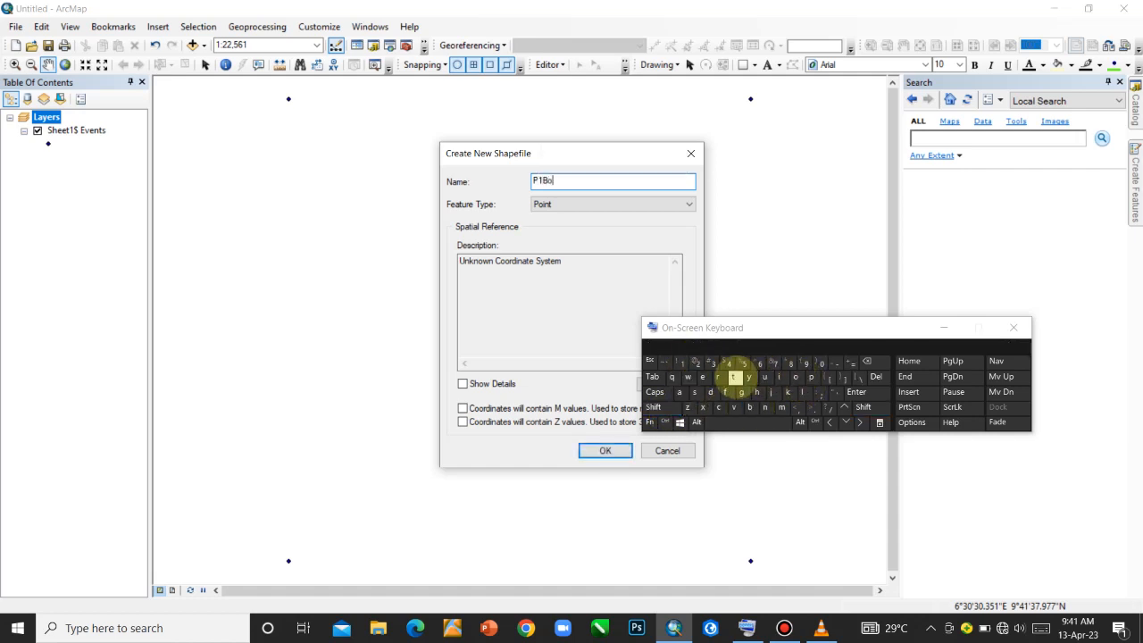
{"action": "left_click", "coordinate": [719, 376]}
{"action": "left_click", "coordinate": [711, 392]}
{"action": "left_click", "coordinate": [703, 376]}
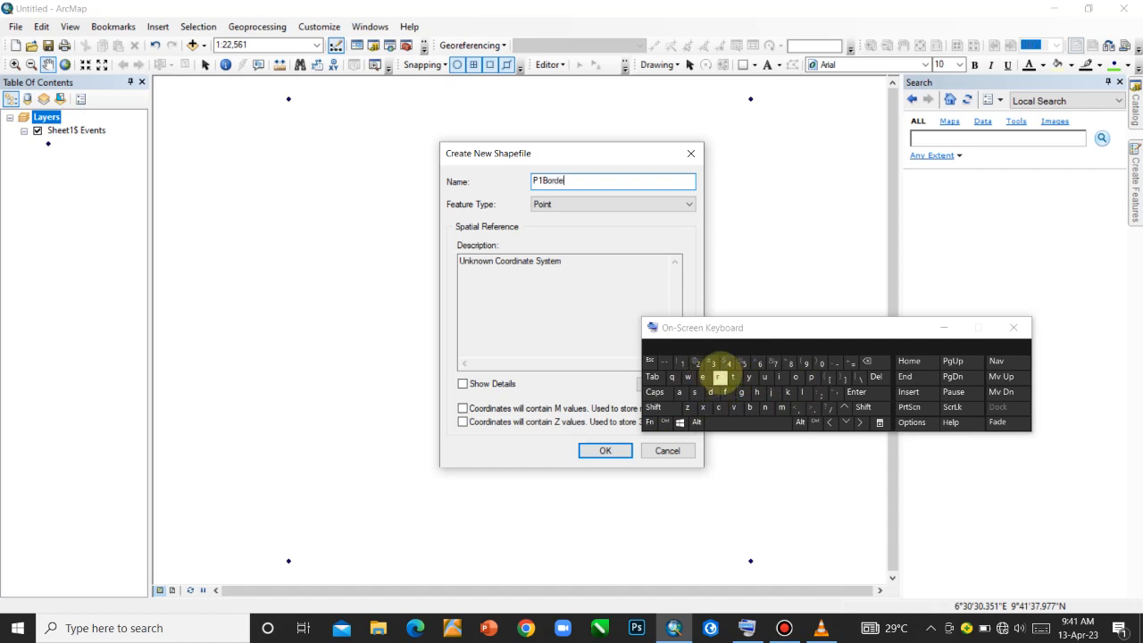
{"action": "left_click", "coordinate": [719, 376]}
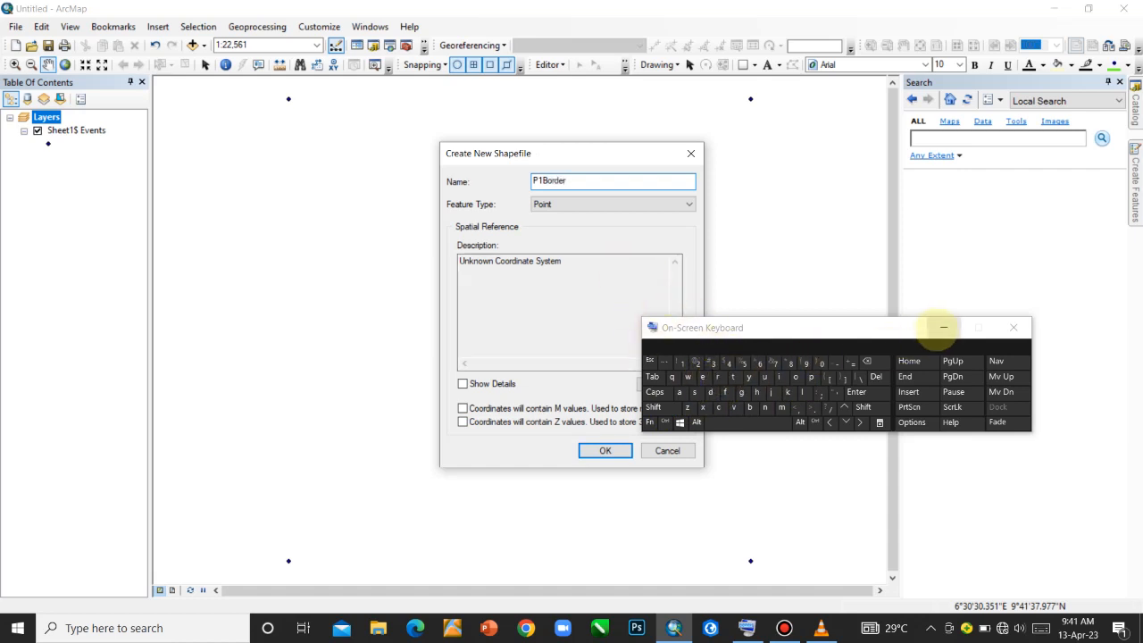
{"action": "left_click", "coordinate": [944, 327]}
Step: Set the feature type of the P1Border shapefile to Polygon
{"action": "left_click", "coordinate": [668, 205]}
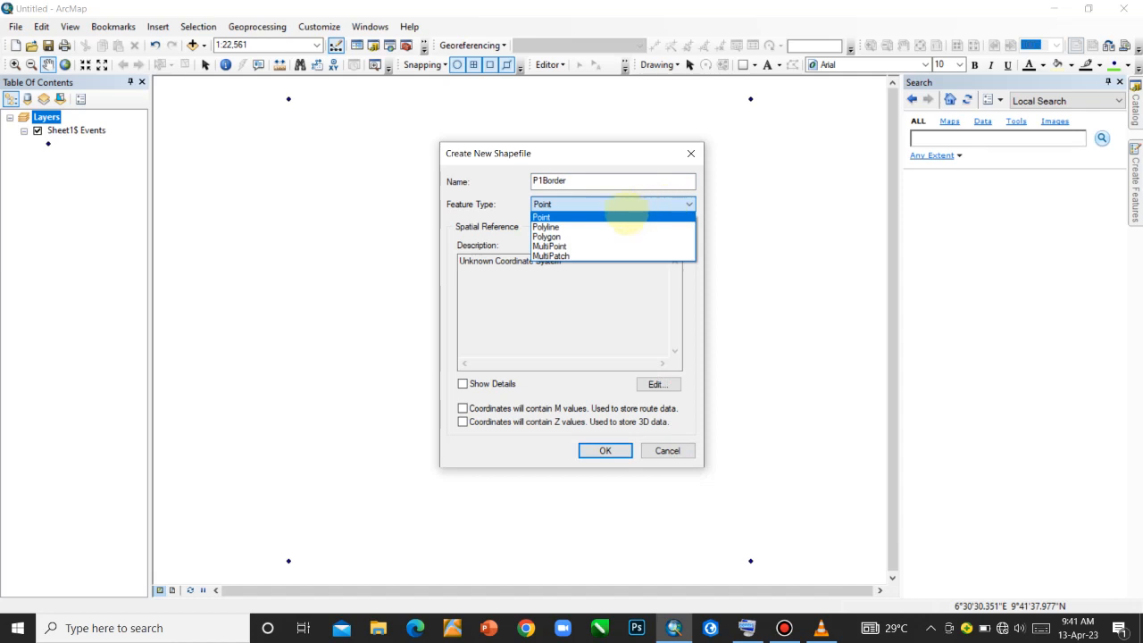
{"action": "left_click", "coordinate": [582, 236]}
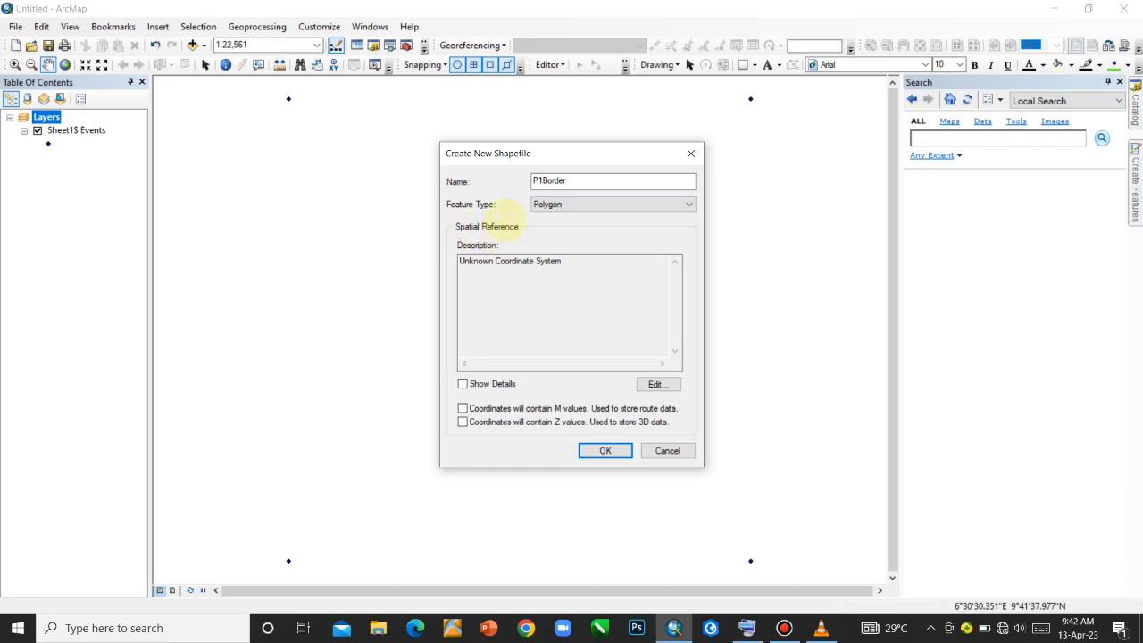
{"action": "left_click", "coordinate": [536, 259]}
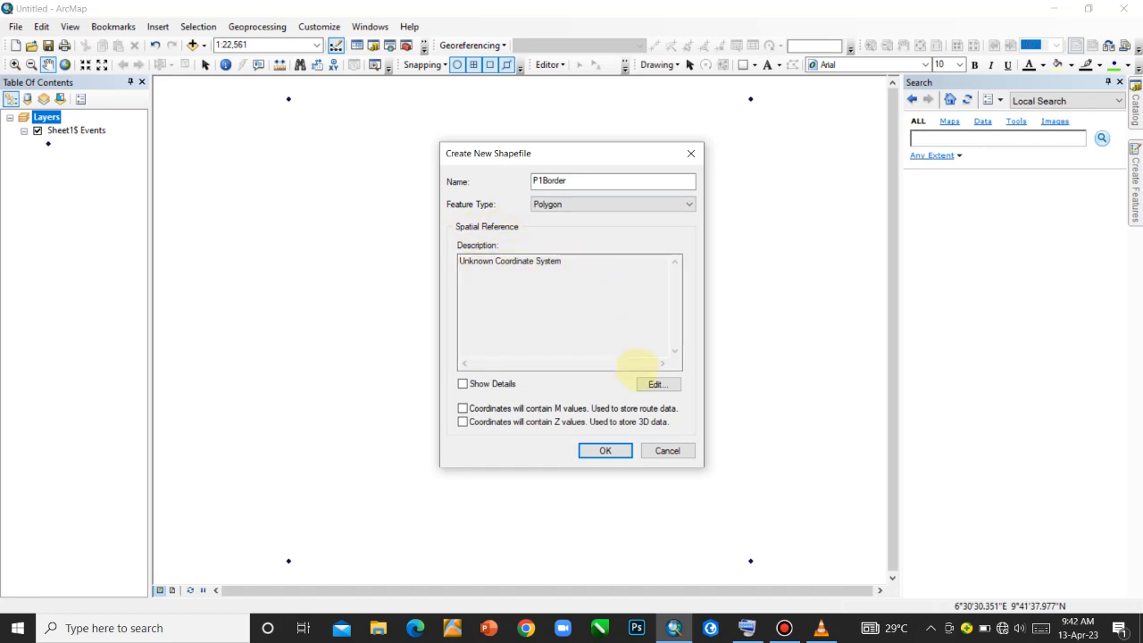
Step: Assign WGS 1984 from the favorites as the shapefile's coordinate system and create the shapefile
{"action": "left_click", "coordinate": [658, 384]}
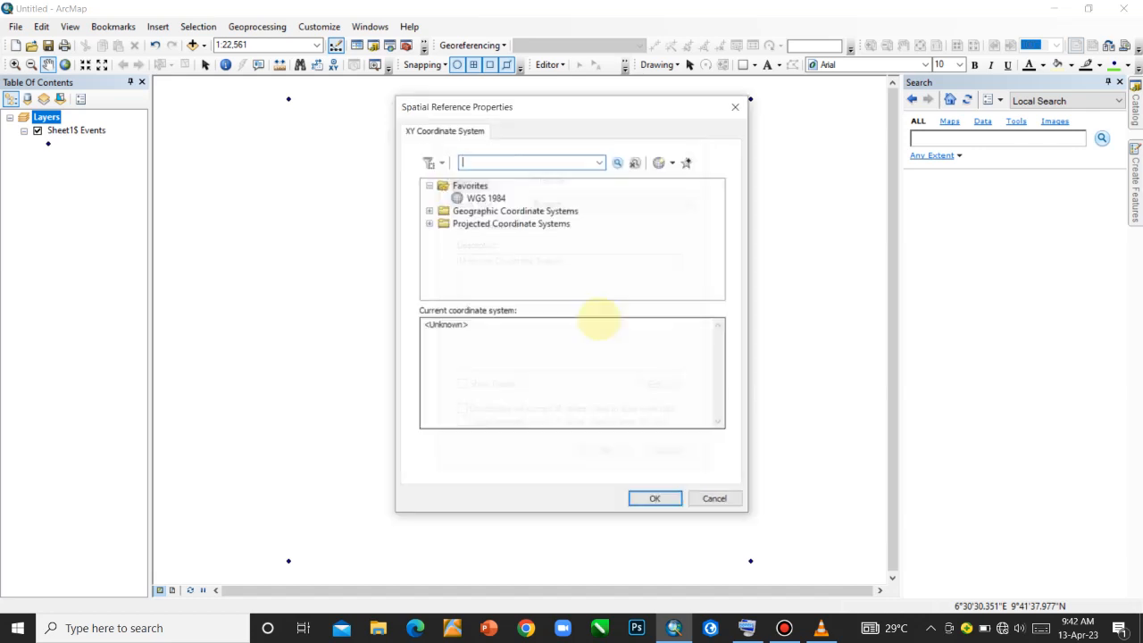
{"action": "left_click", "coordinate": [486, 198]}
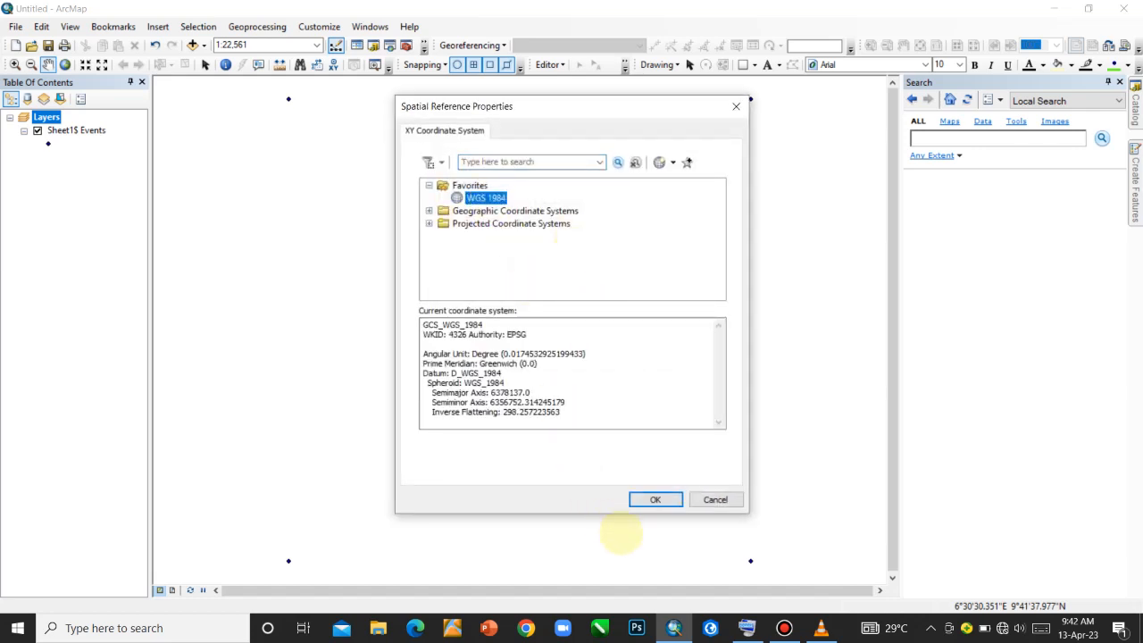
{"action": "left_click", "coordinate": [655, 499]}
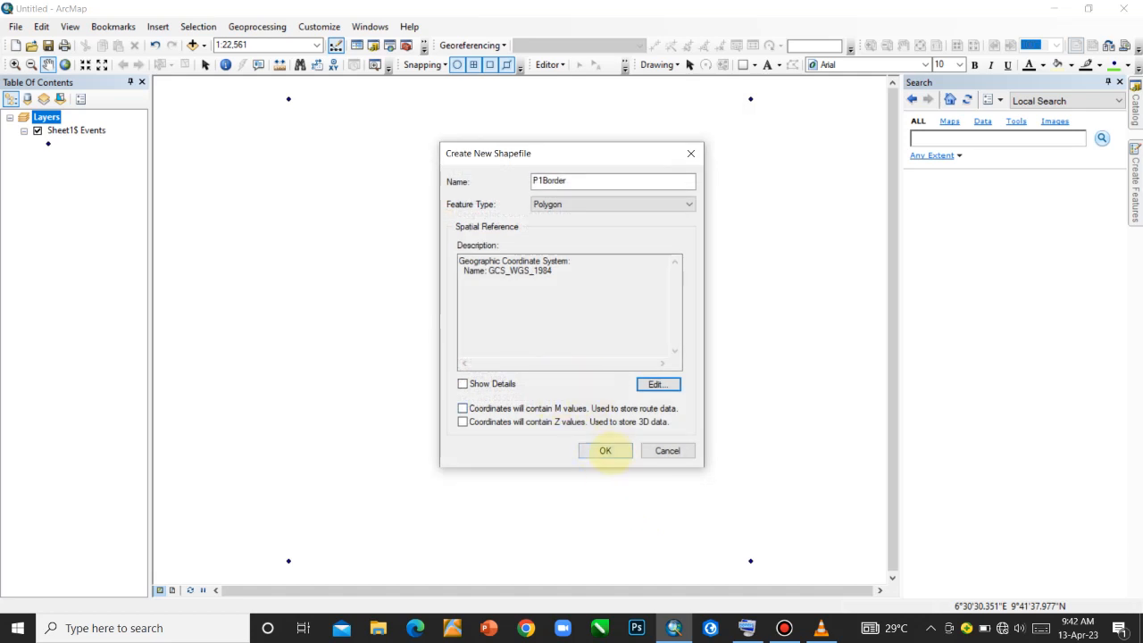
{"action": "left_click", "coordinate": [605, 450]}
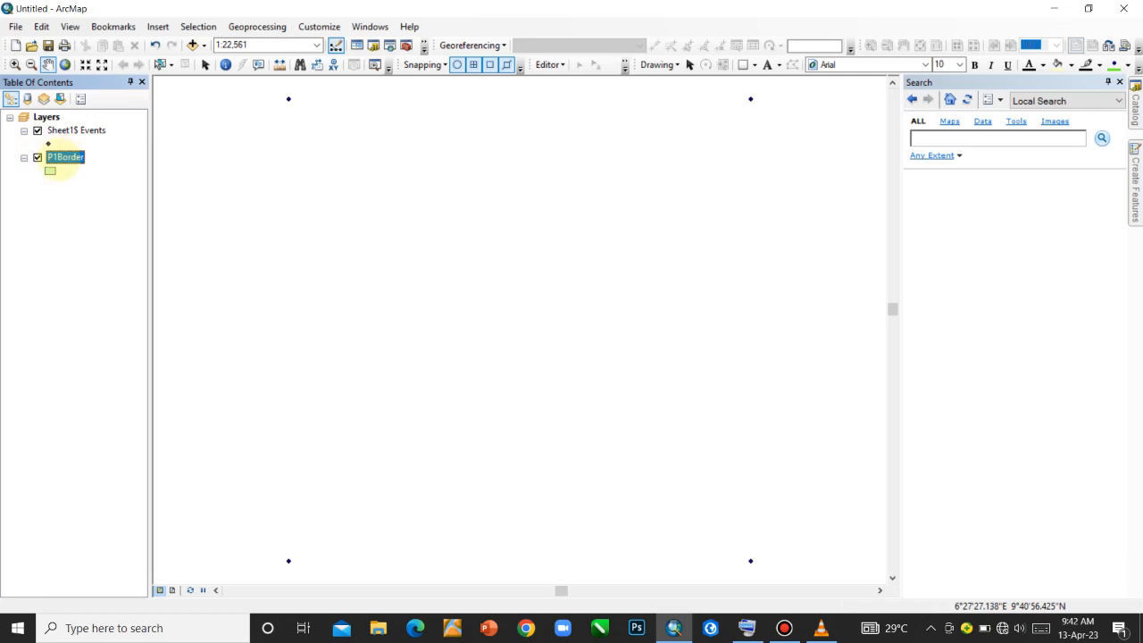
Step: Start an edit session on the P1Border layer
{"action": "right_click", "coordinate": [59, 159]}
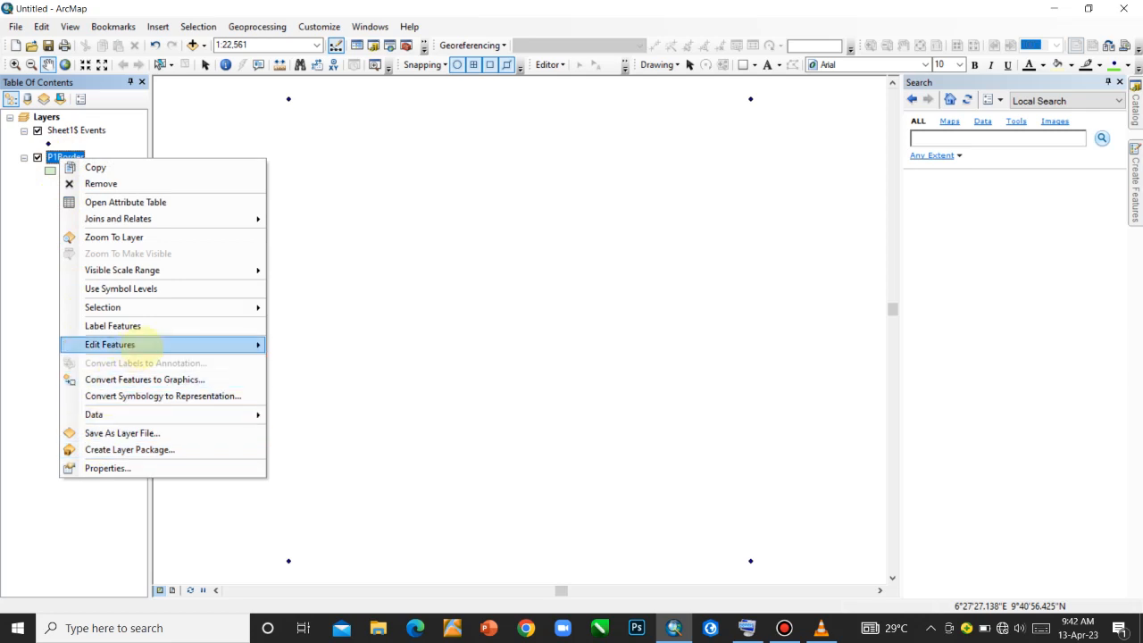
{"action": "mouse_move", "coordinate": [166, 344]}
{"action": "left_click", "coordinate": [314, 345]}
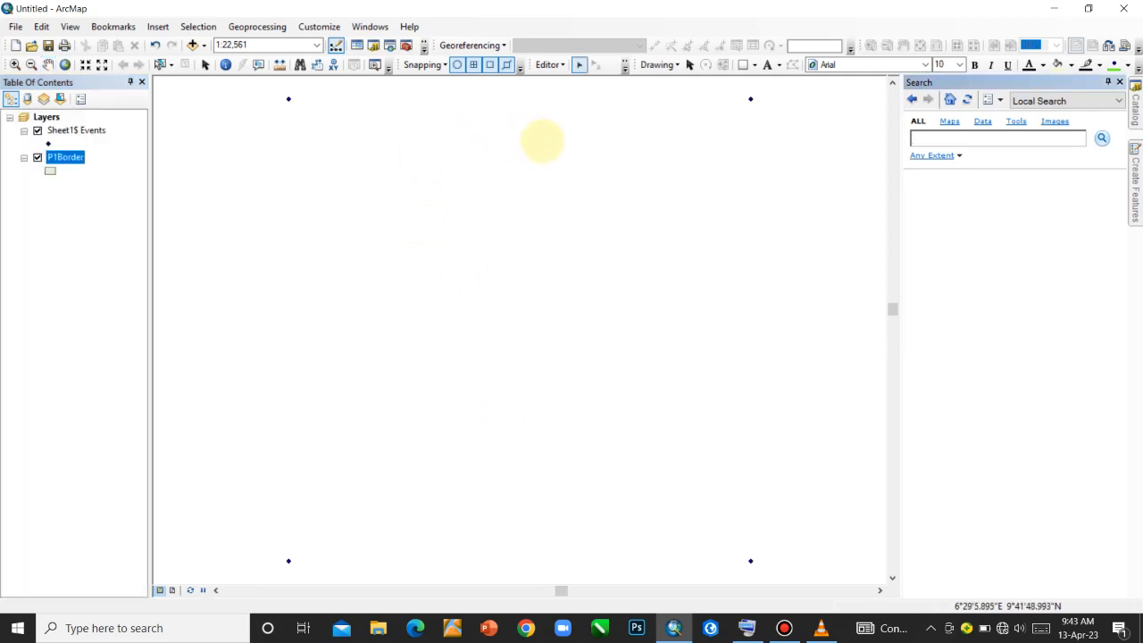
Step: Choose the P1Border feature template for creating new polygons
{"action": "left_click", "coordinate": [1135, 186]}
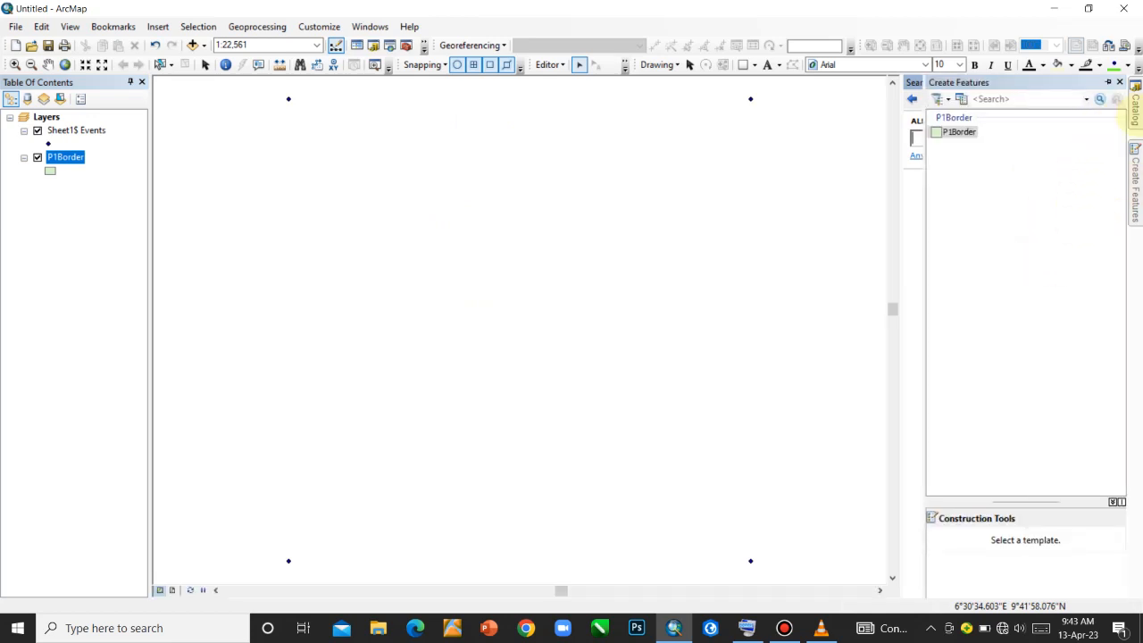
{"action": "left_click", "coordinate": [1135, 111]}
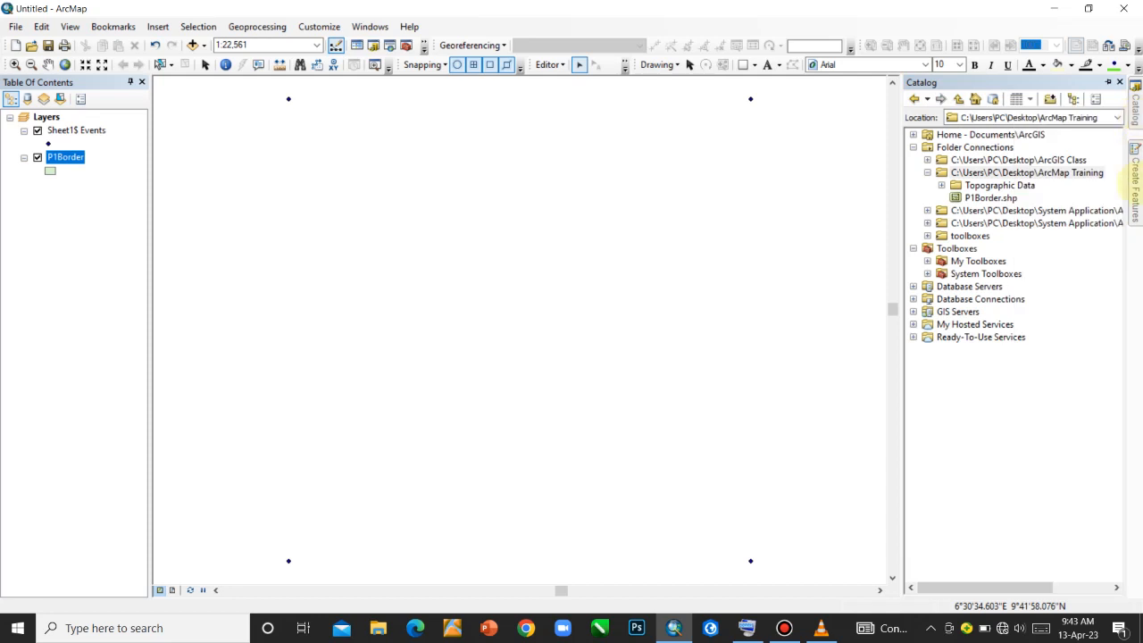
{"action": "left_click", "coordinate": [1131, 183]}
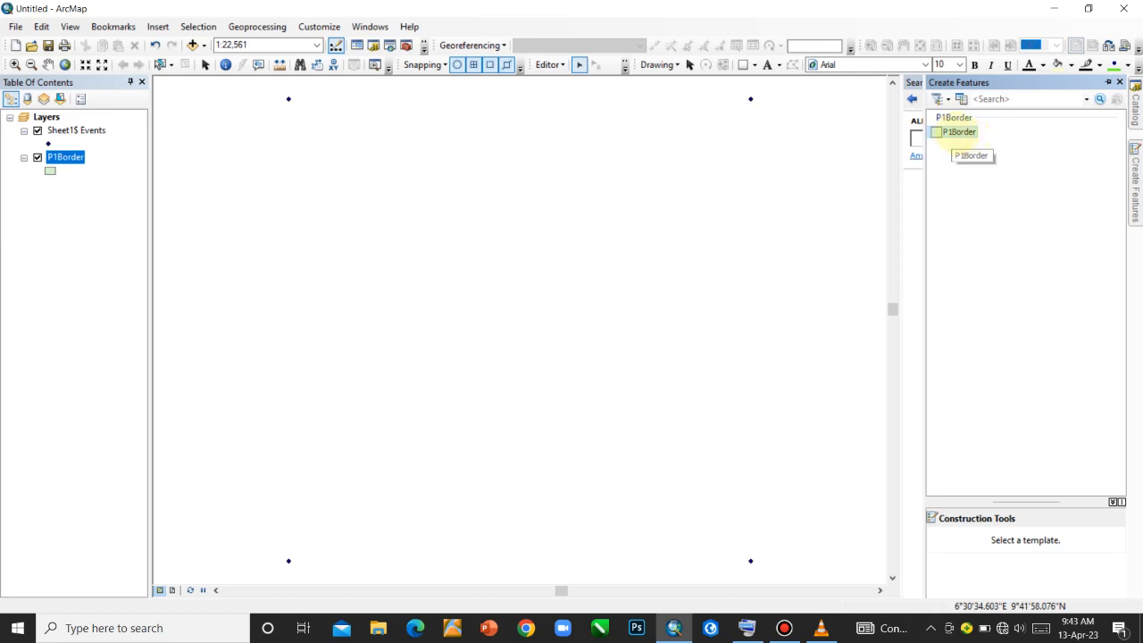
{"action": "left_click", "coordinate": [957, 131]}
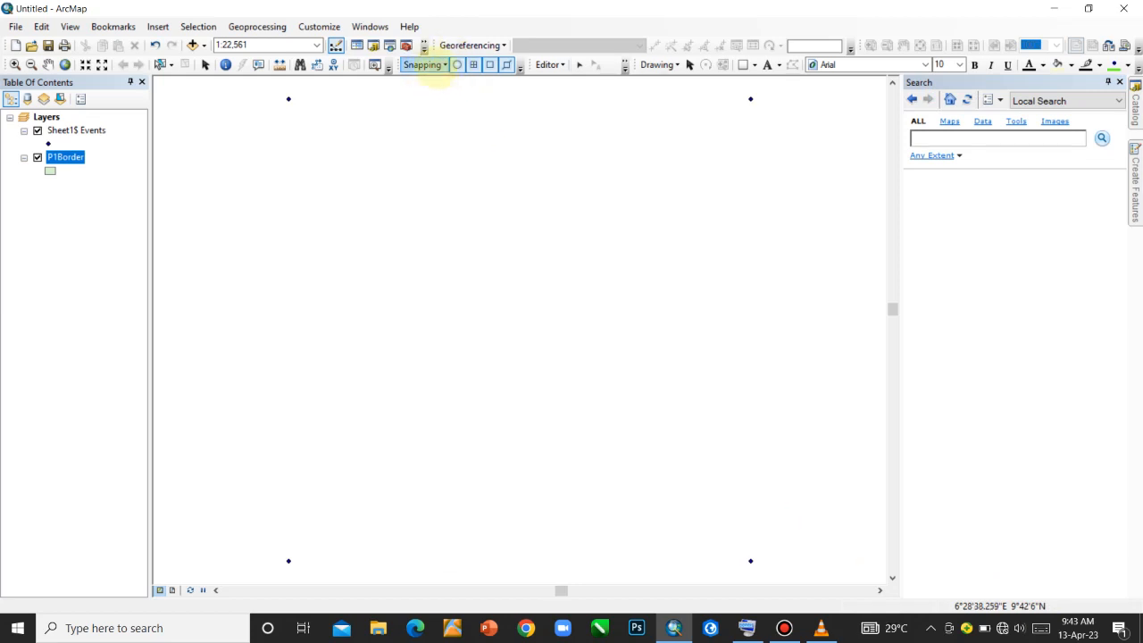
Step: Turn on Snap To Sketch in the snapping settings
{"action": "left_click", "coordinate": [427, 64]}
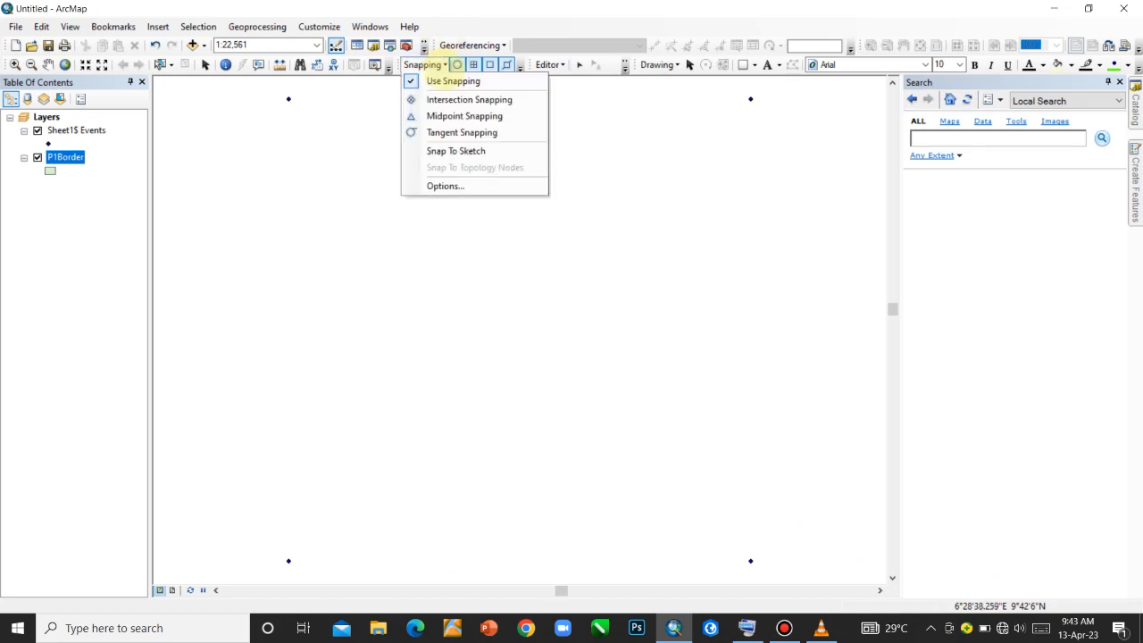
{"action": "left_click", "coordinate": [432, 64]}
{"action": "left_click", "coordinate": [436, 65]}
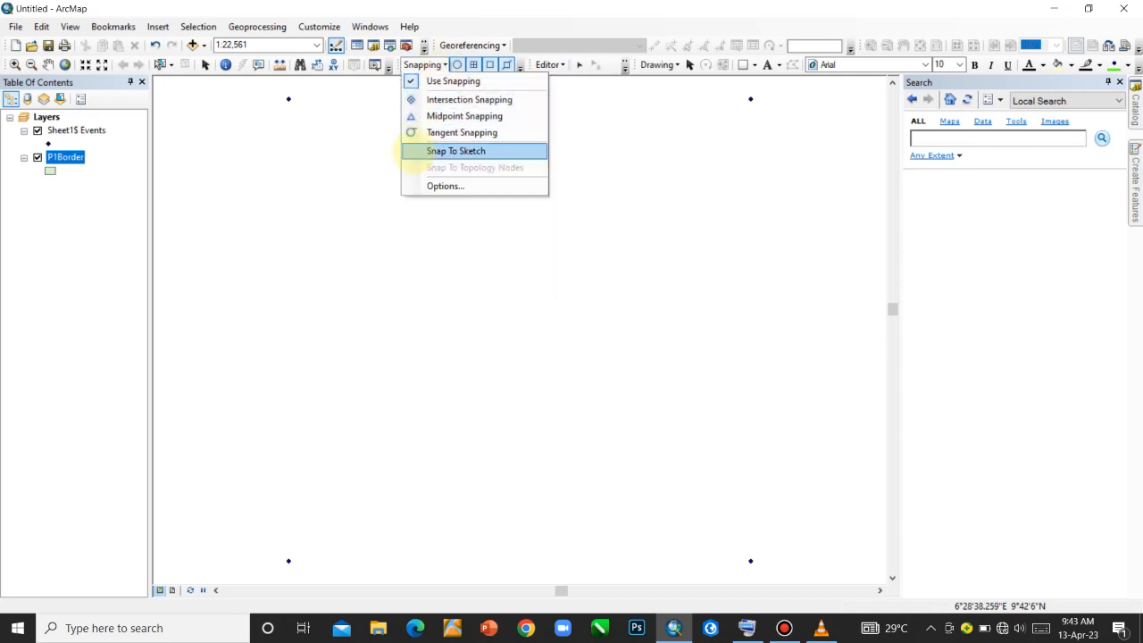
{"action": "left_click", "coordinate": [406, 152]}
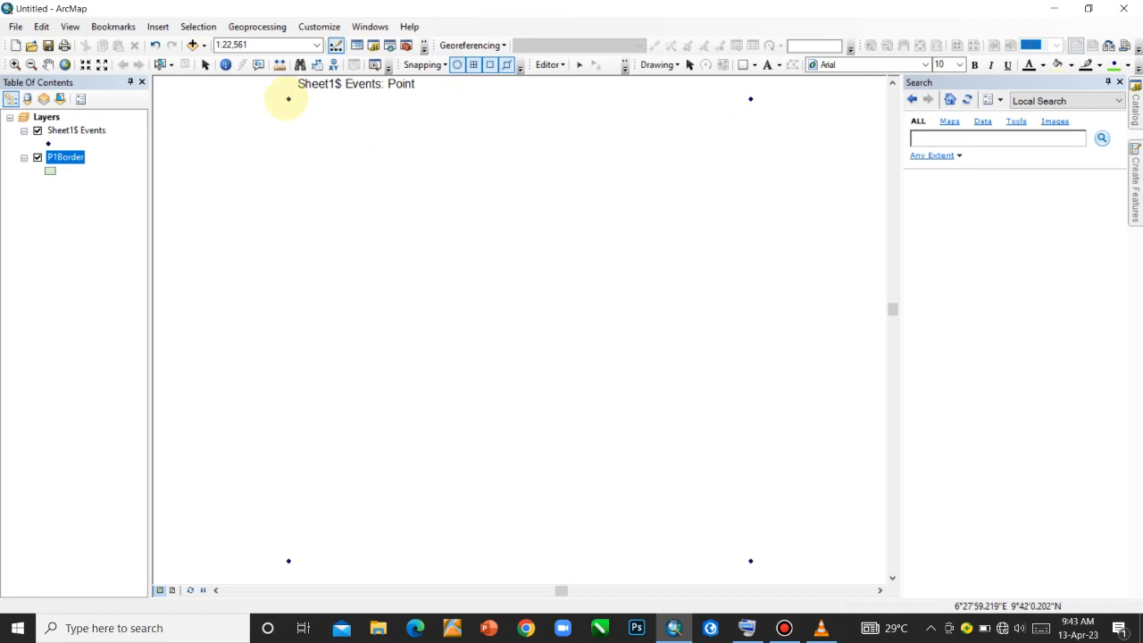
Step: Draw the P1Border polygon by snapping to the four Sheet1$ Events boundary points and closing it at the starting point
{"action": "left_click", "coordinate": [289, 99]}
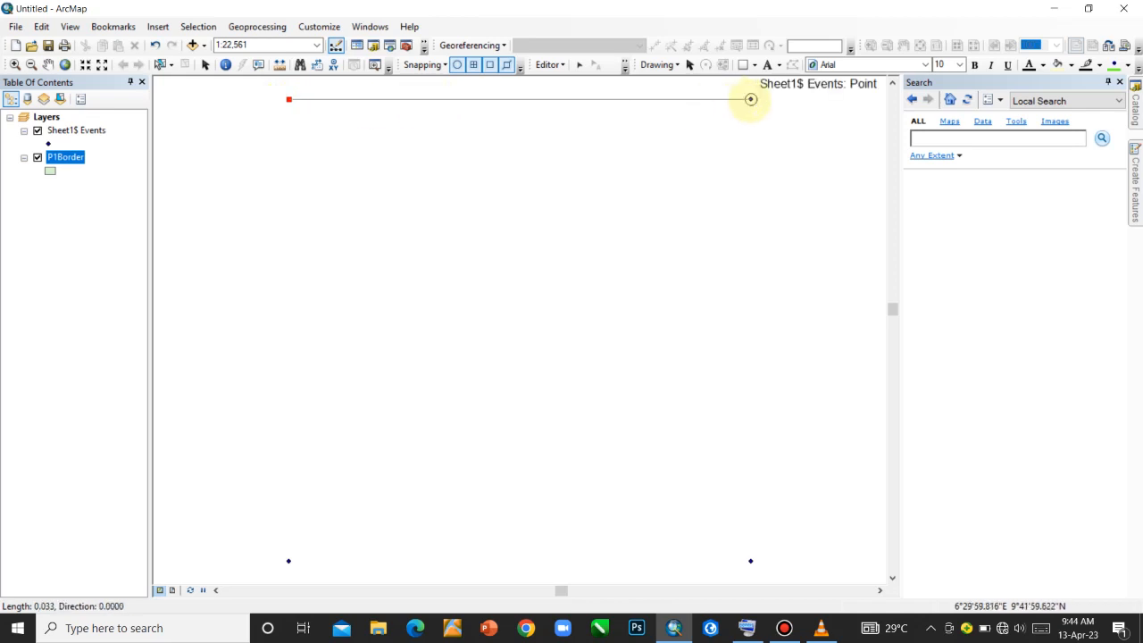
{"action": "left_click", "coordinate": [750, 99]}
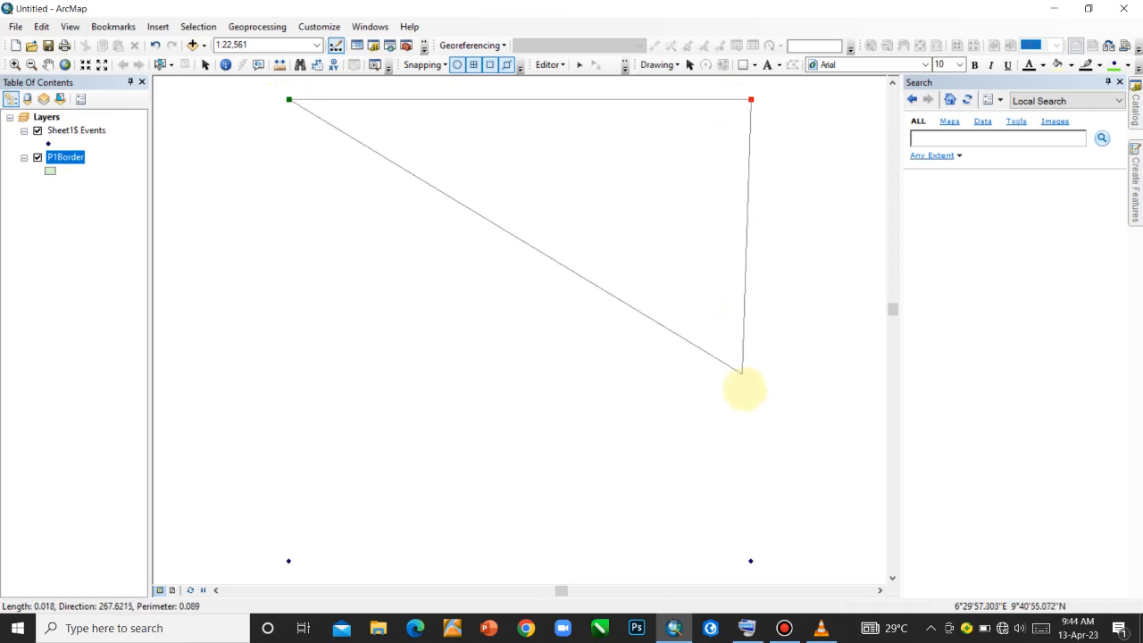
{"action": "left_click", "coordinate": [751, 561]}
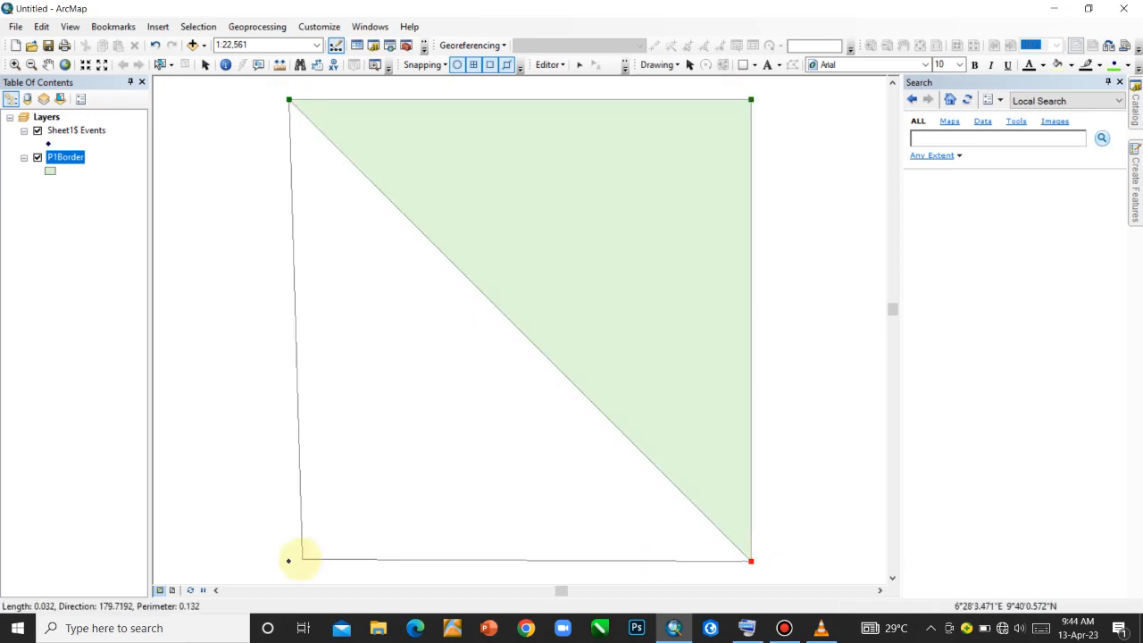
{"action": "left_click", "coordinate": [289, 561]}
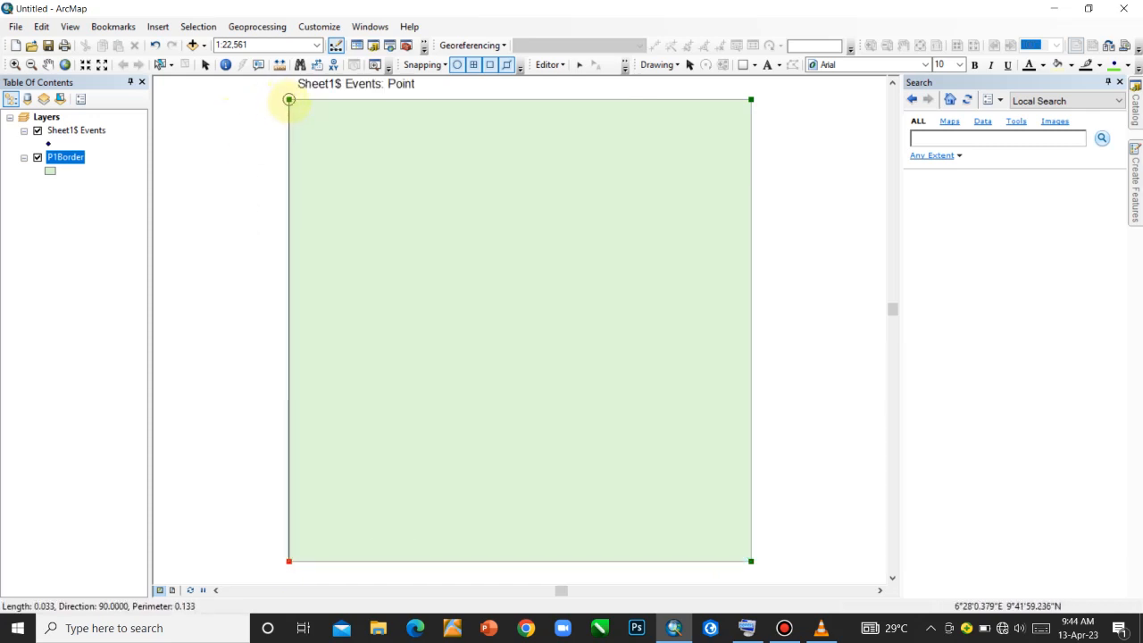
{"action": "double_click", "coordinate": [289, 99]}
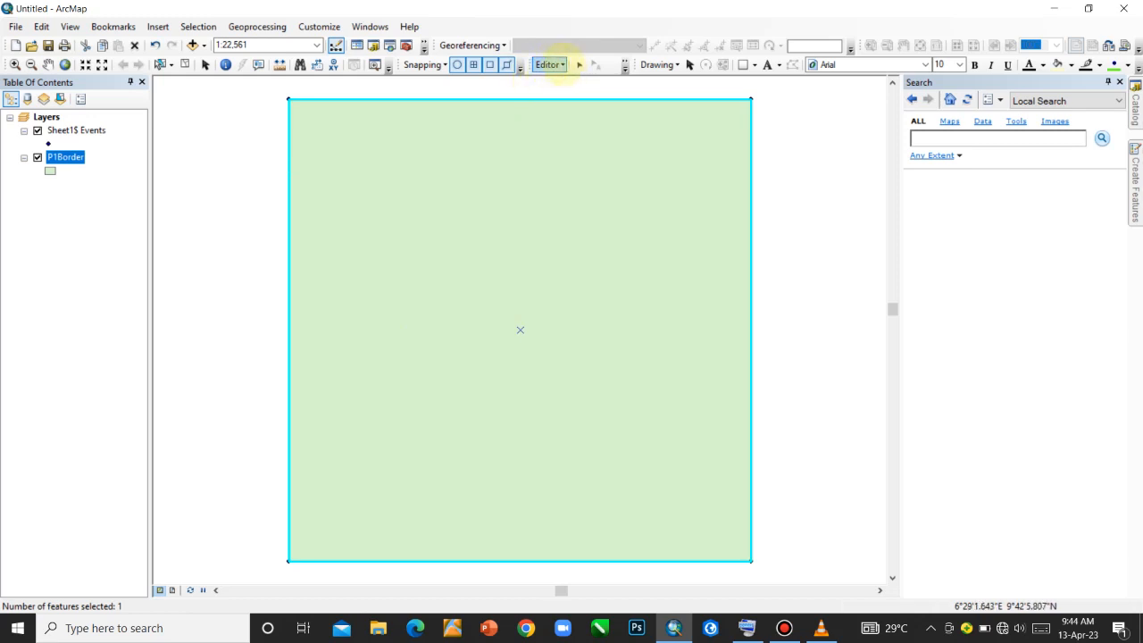
Step: Save the edits to P1Border and stop the edit session
{"action": "left_click", "coordinate": [549, 64]}
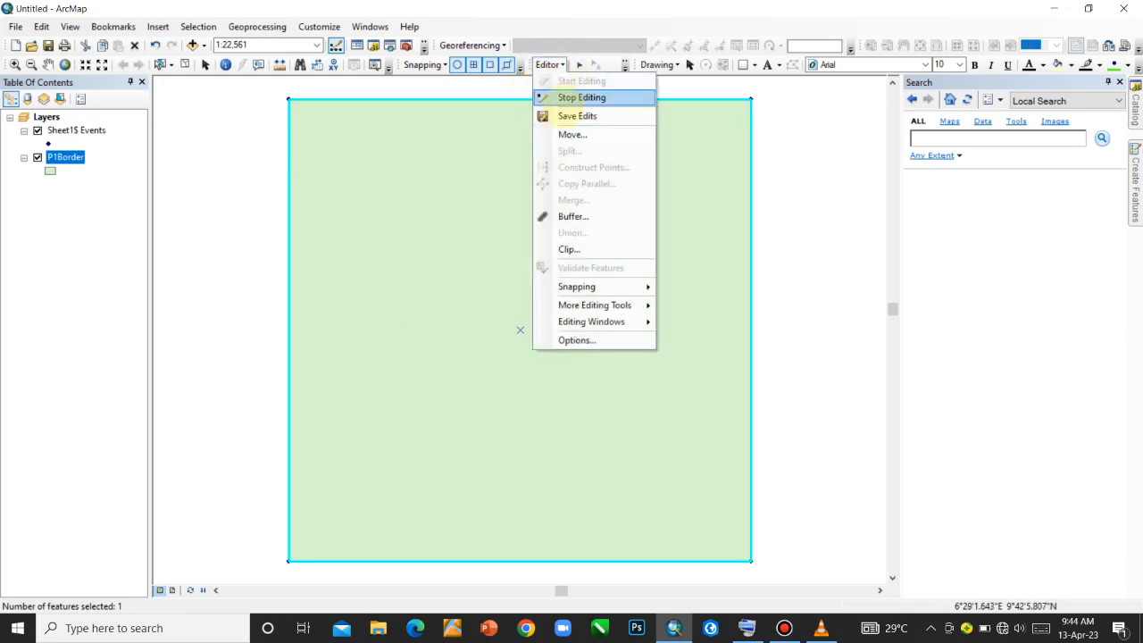
{"action": "left_click", "coordinate": [561, 115]}
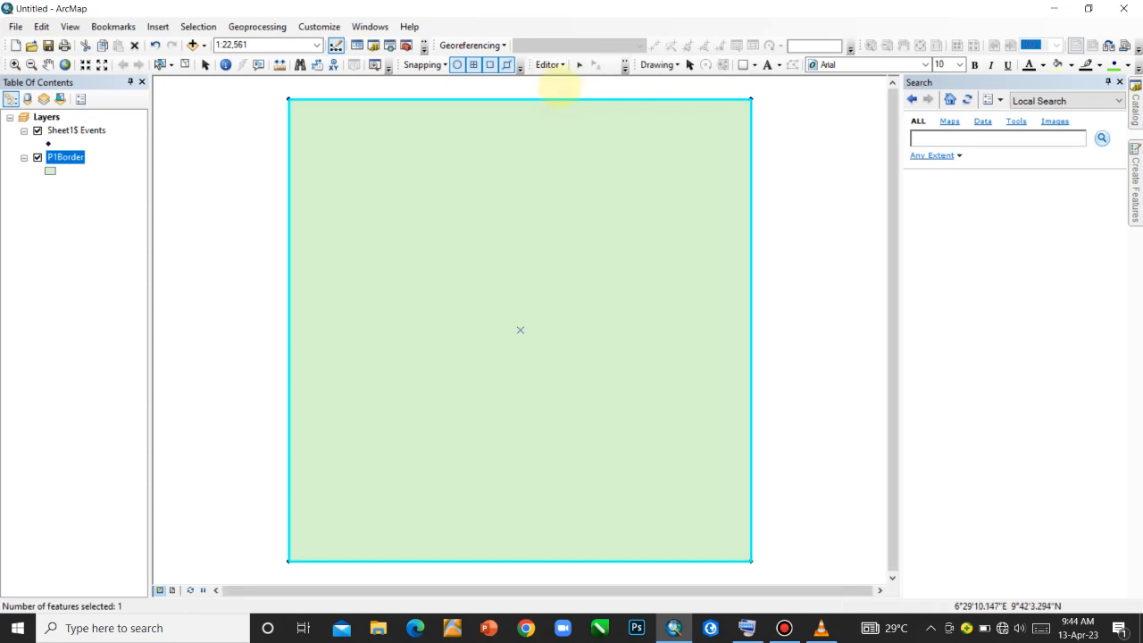
{"action": "left_click", "coordinate": [549, 64]}
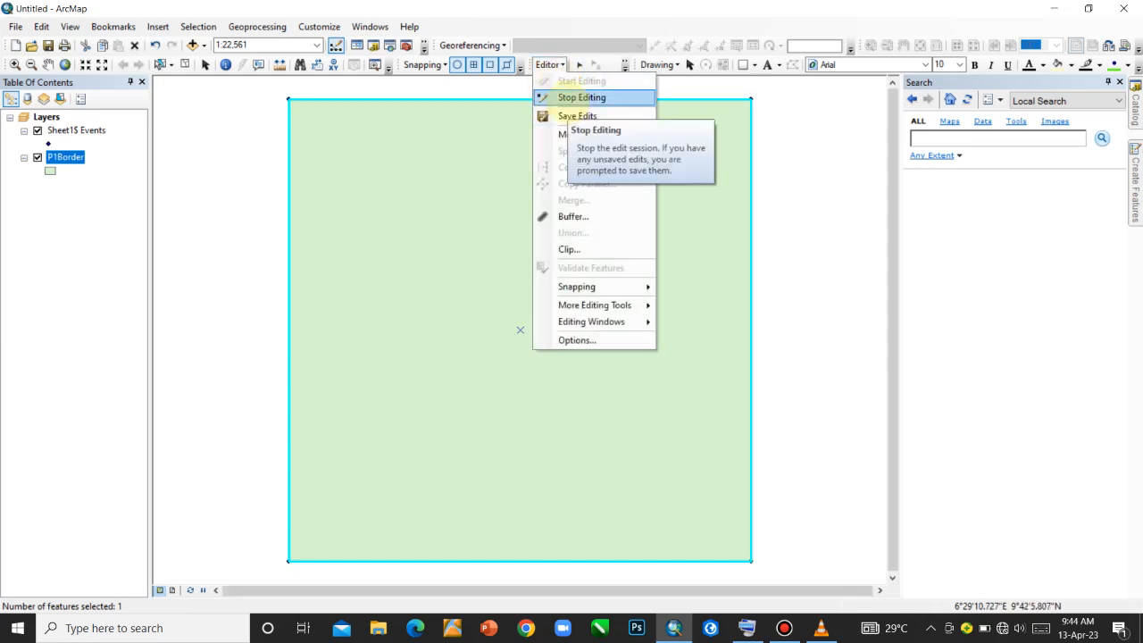
{"action": "left_click", "coordinate": [545, 98]}
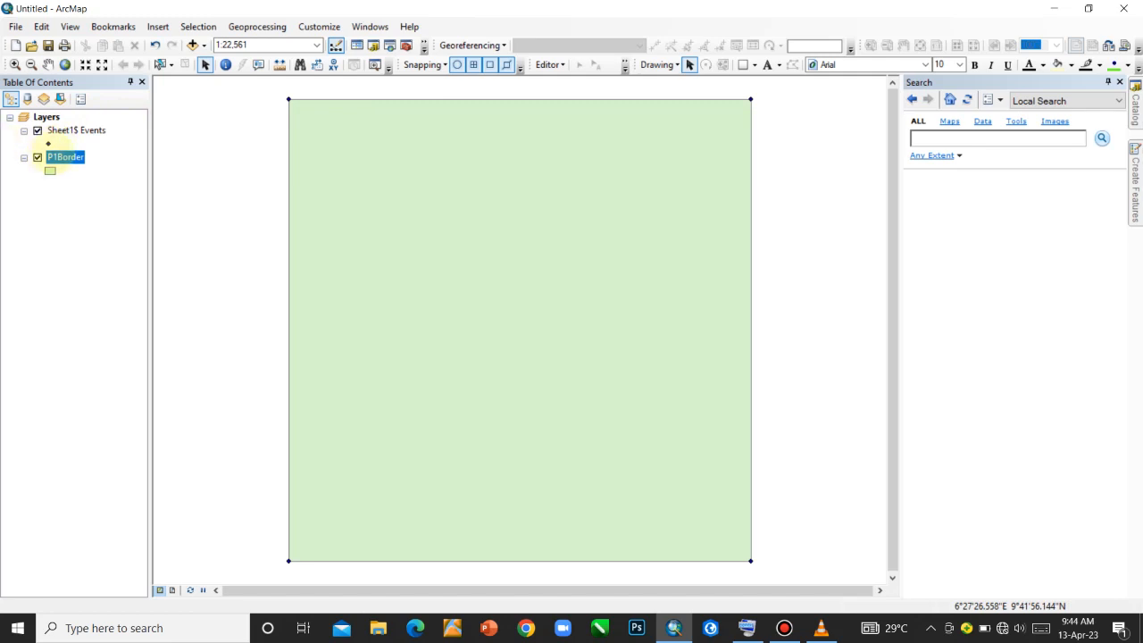
Step: Hide the Sheet1$ Events point layer on the map
{"action": "left_click", "coordinate": [50, 132], "text": "ctrl"}
{"action": "left_click", "coordinate": [37, 131]}
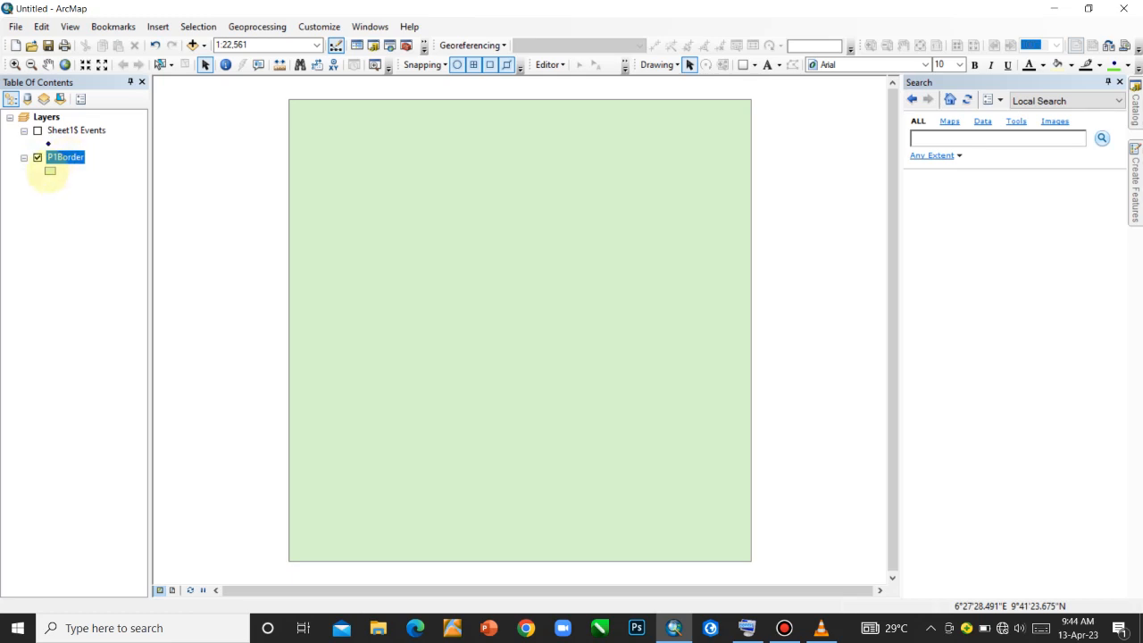
Step: Change the P1Border layer's symbol to Hollow with an outline width of 1
{"action": "left_click", "coordinate": [50, 170]}
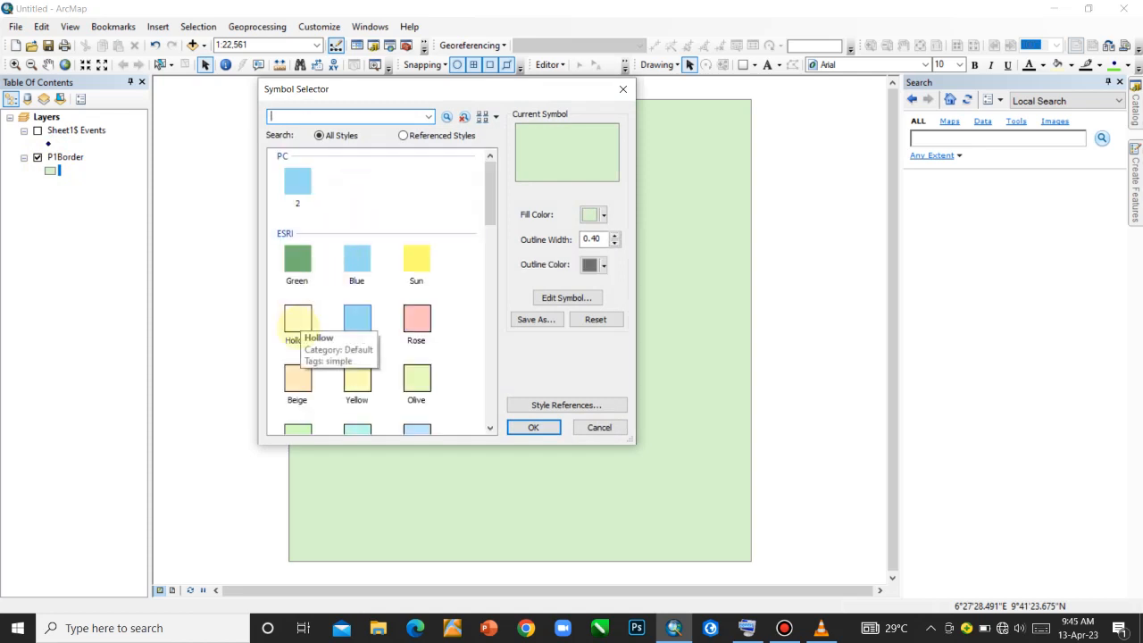
{"action": "left_click", "coordinate": [298, 319]}
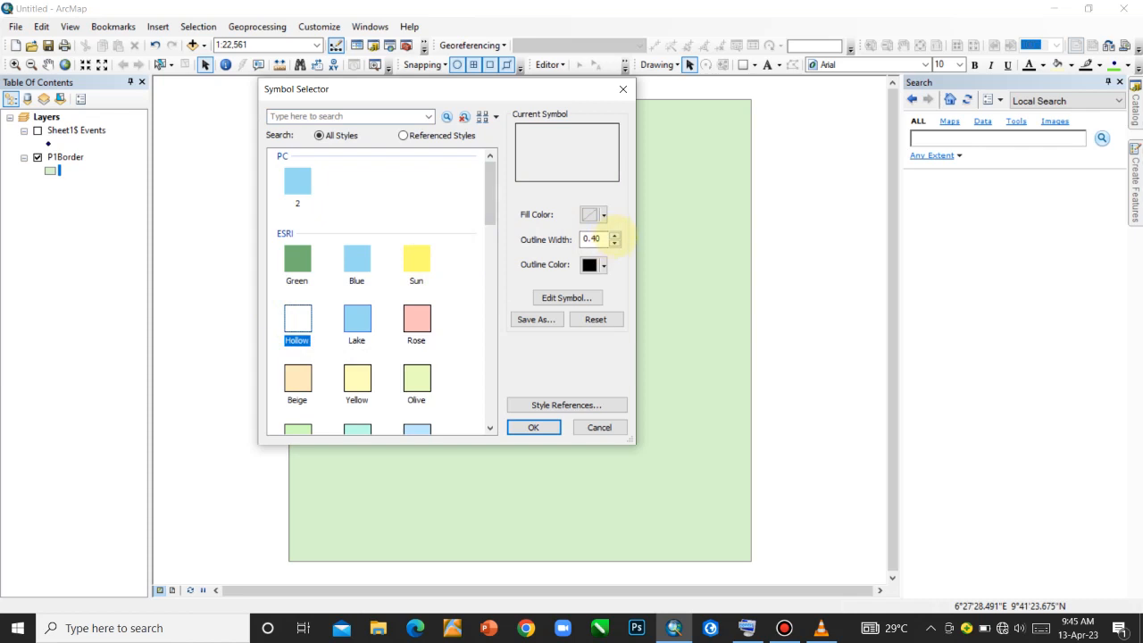
{"action": "type", "text": "1"}
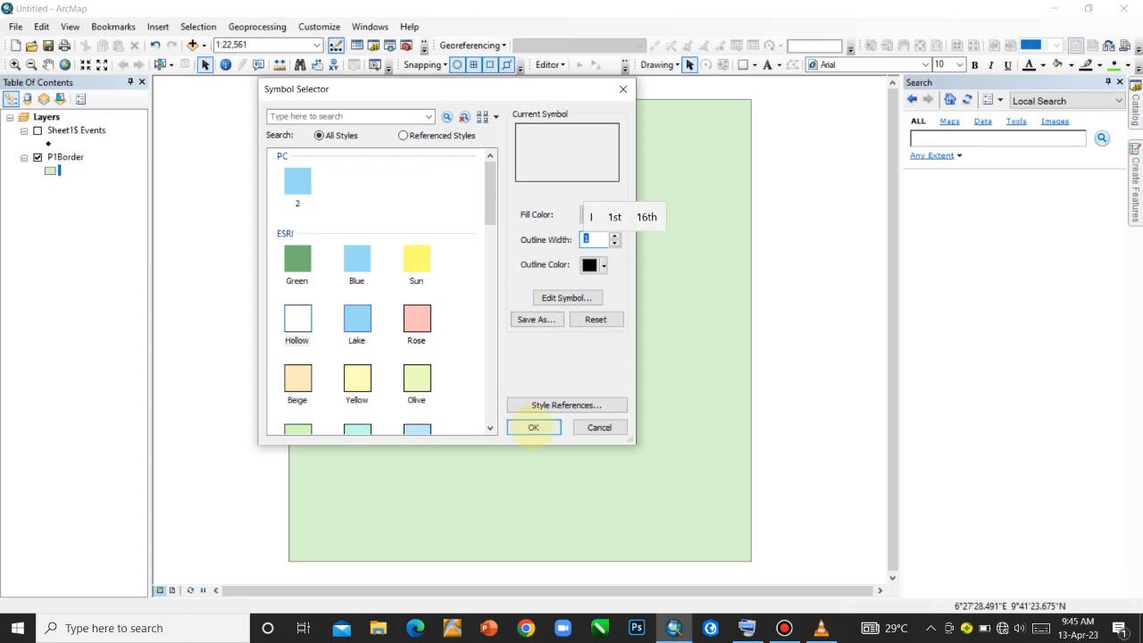
{"action": "left_click", "coordinate": [534, 427]}
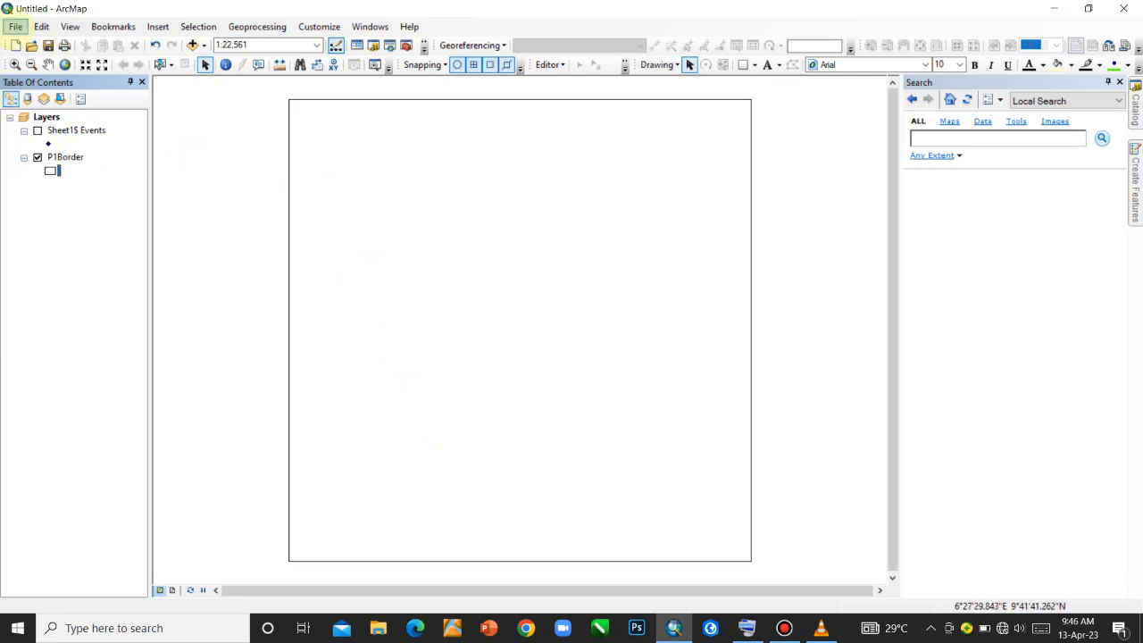
{"action": "left_click", "coordinate": [16, 26]}
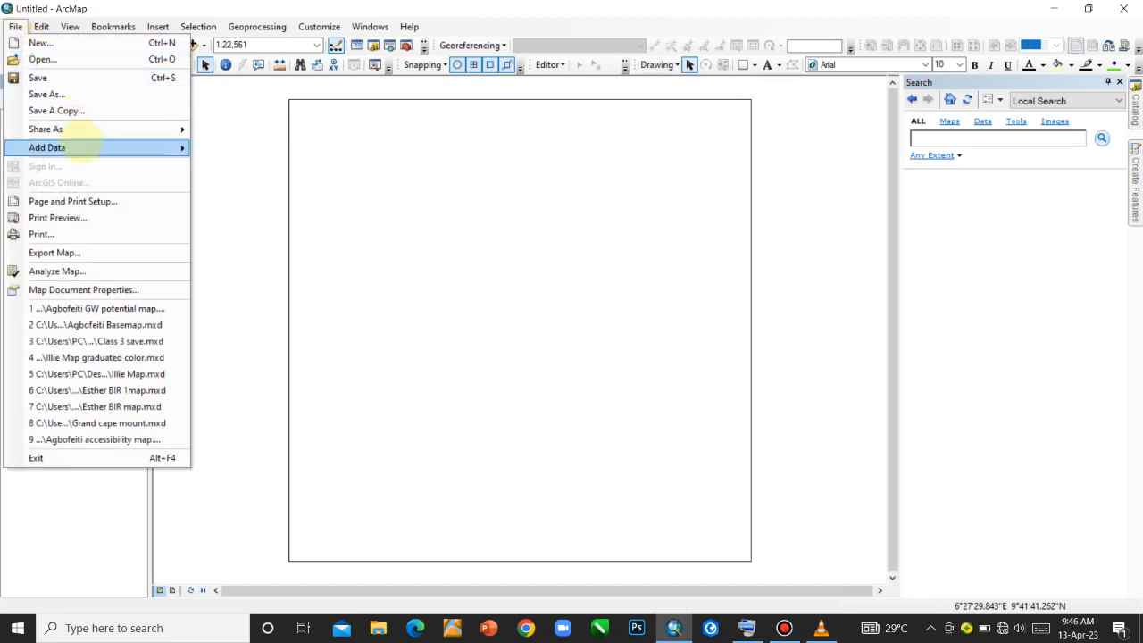
{"action": "mouse_move", "coordinate": [79, 147]}
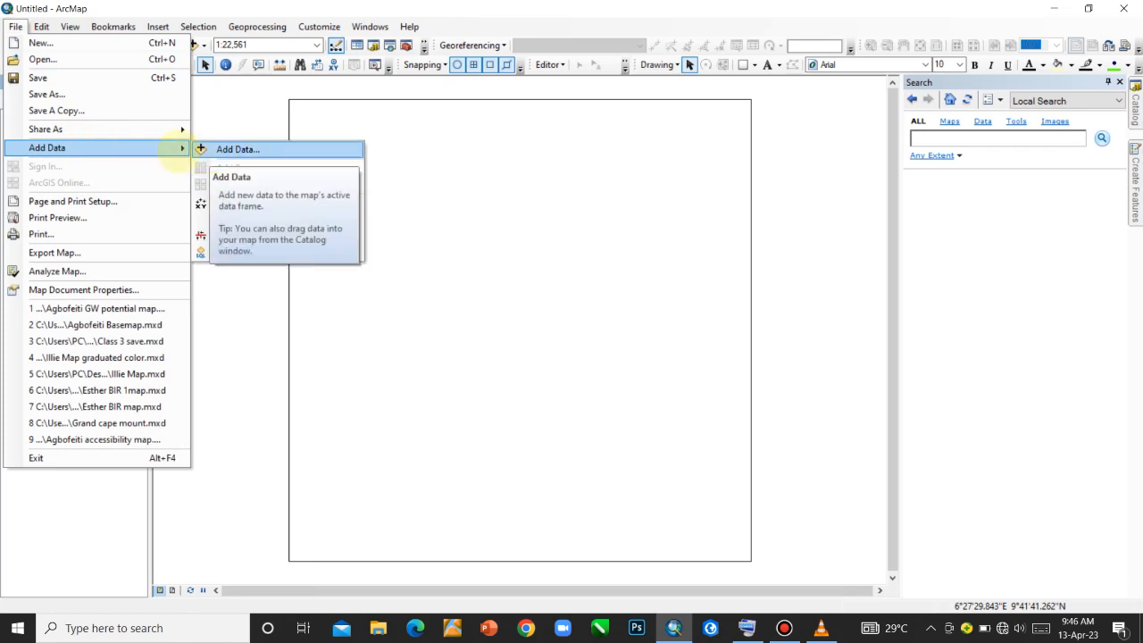
{"action": "left_click", "coordinate": [237, 7]}
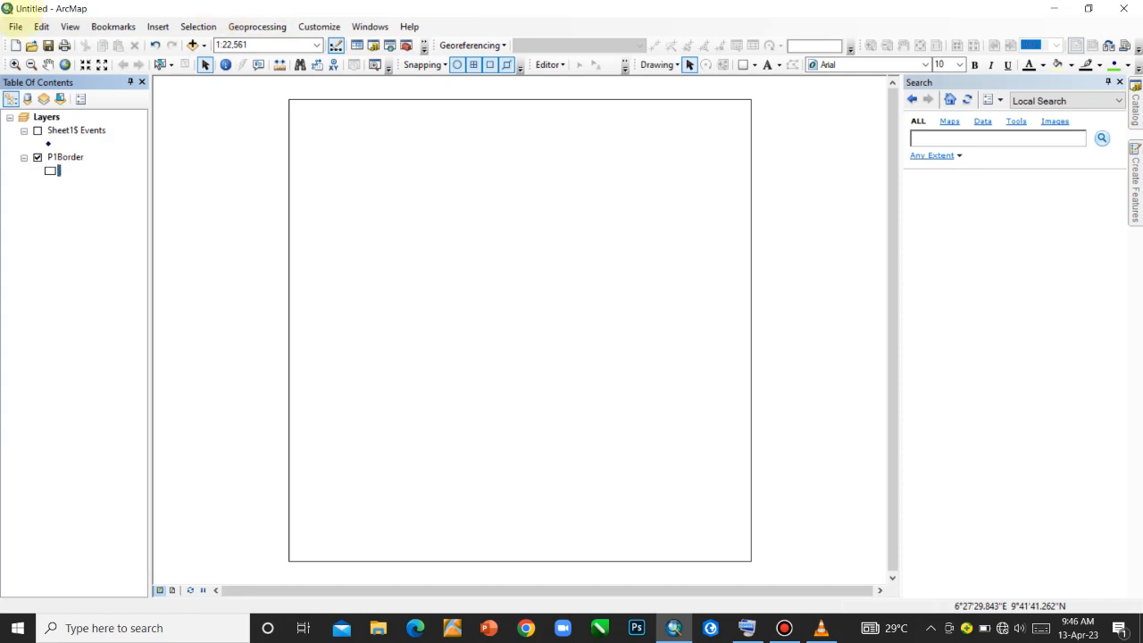
Step: Add the n09e006_p elevation raster from the N09E006 folder inside Topographic Data to the map
{"action": "left_click", "coordinate": [17, 26]}
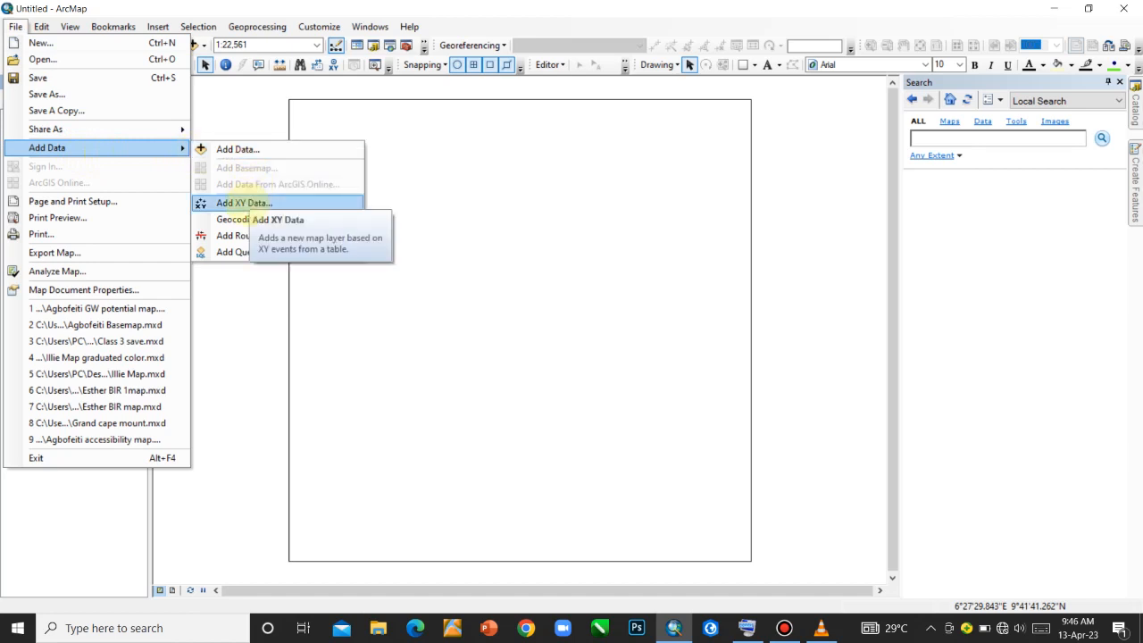
{"action": "left_click", "coordinate": [235, 150]}
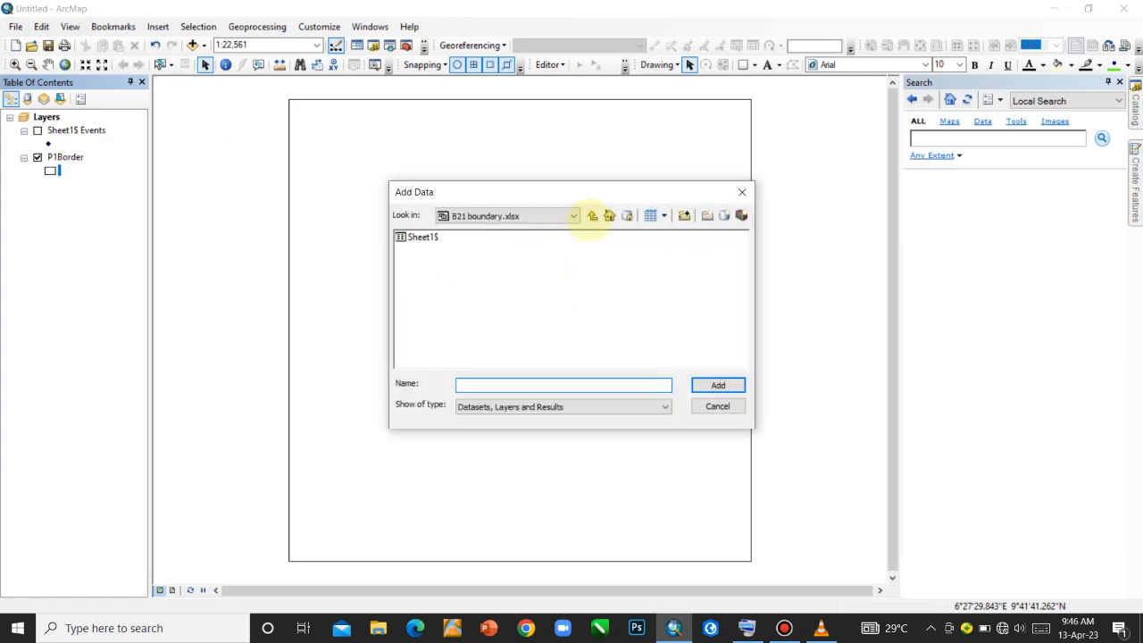
{"action": "left_click", "coordinate": [593, 215]}
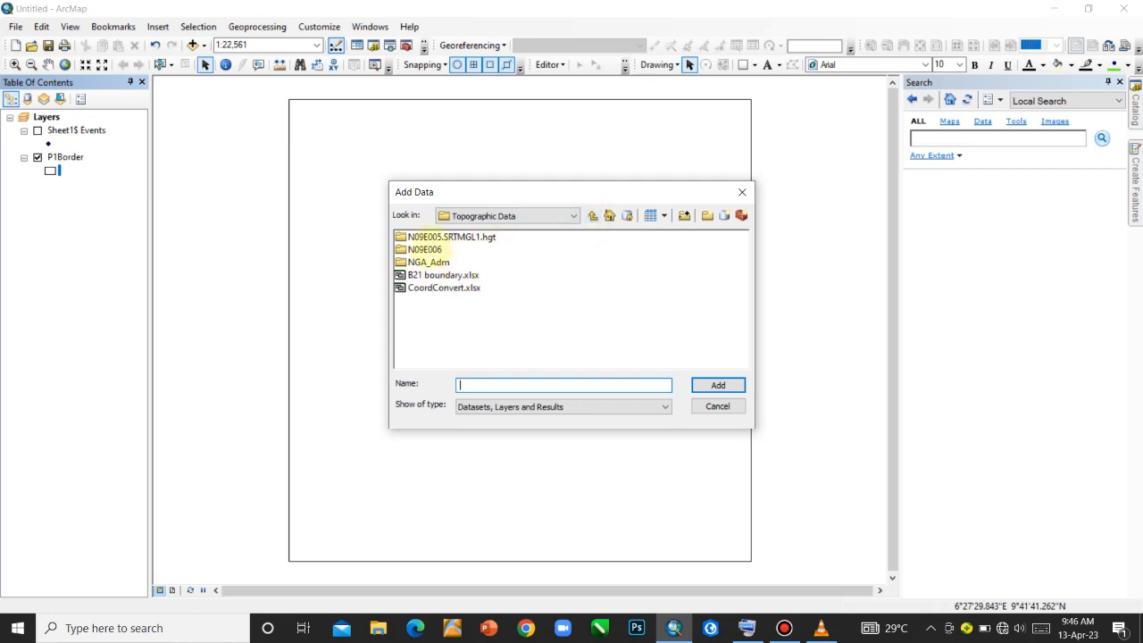
{"action": "left_click", "coordinate": [423, 250]}
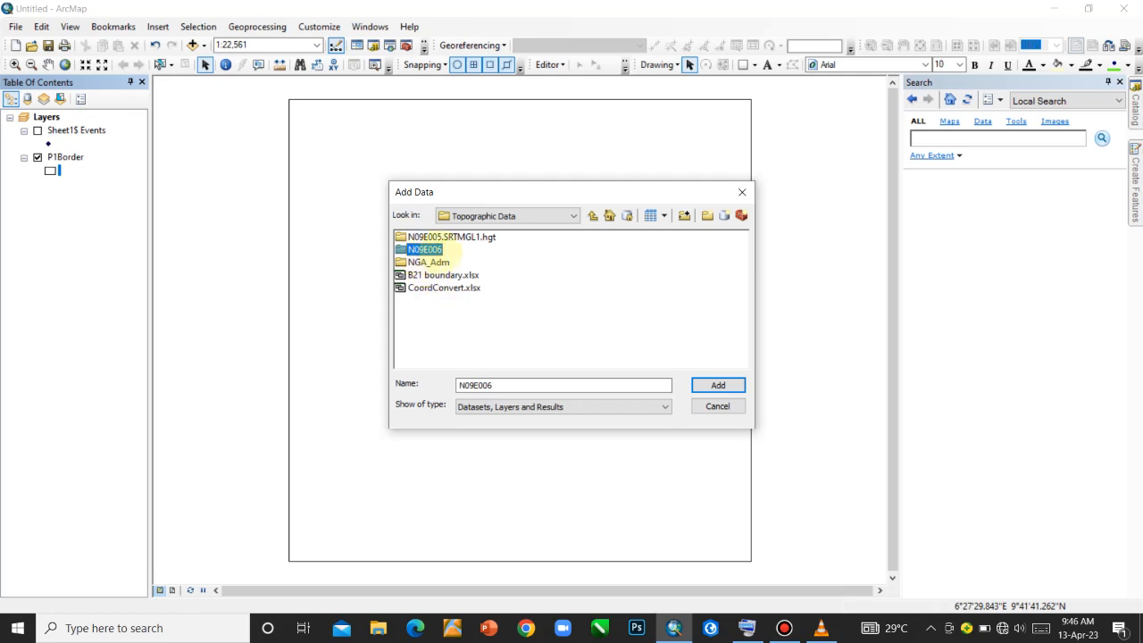
{"action": "double_click", "coordinate": [425, 249]}
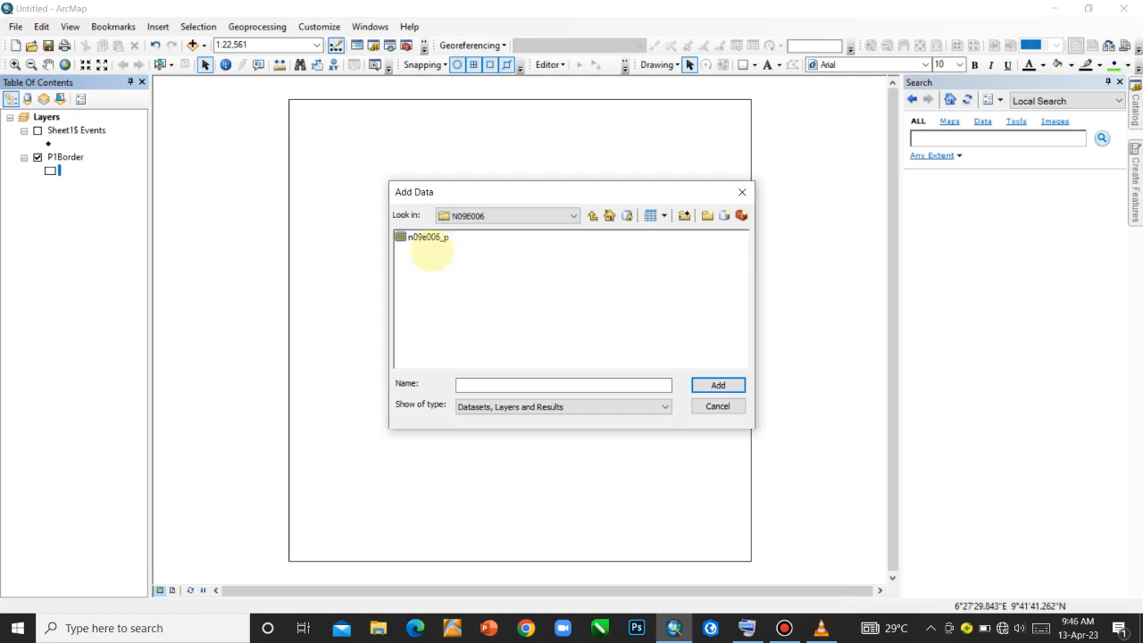
{"action": "left_click", "coordinate": [429, 238]}
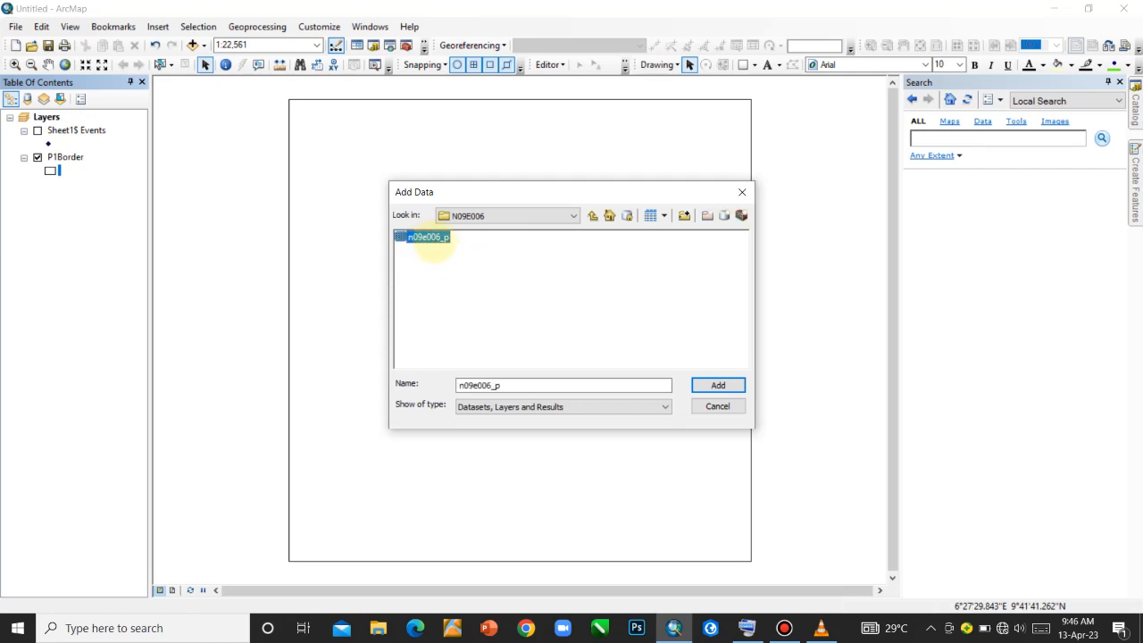
{"action": "left_click", "coordinate": [718, 385]}
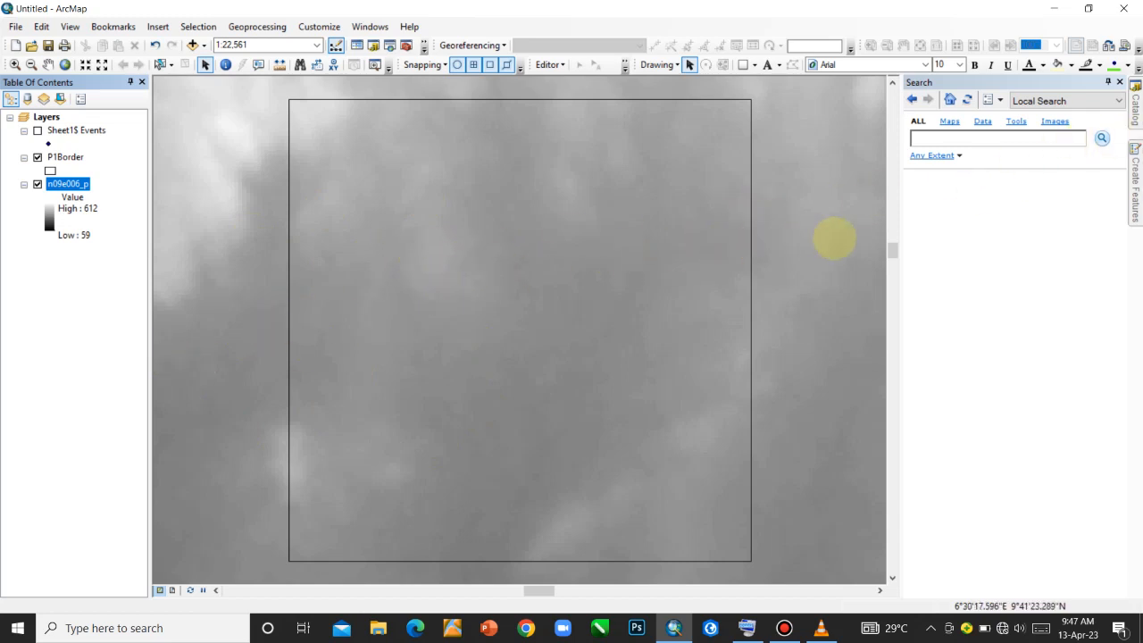
Step: Search for "contour" among the local tools and open the Contour (Spatial Analyst) tool
{"action": "left_click", "coordinate": [1136, 107]}
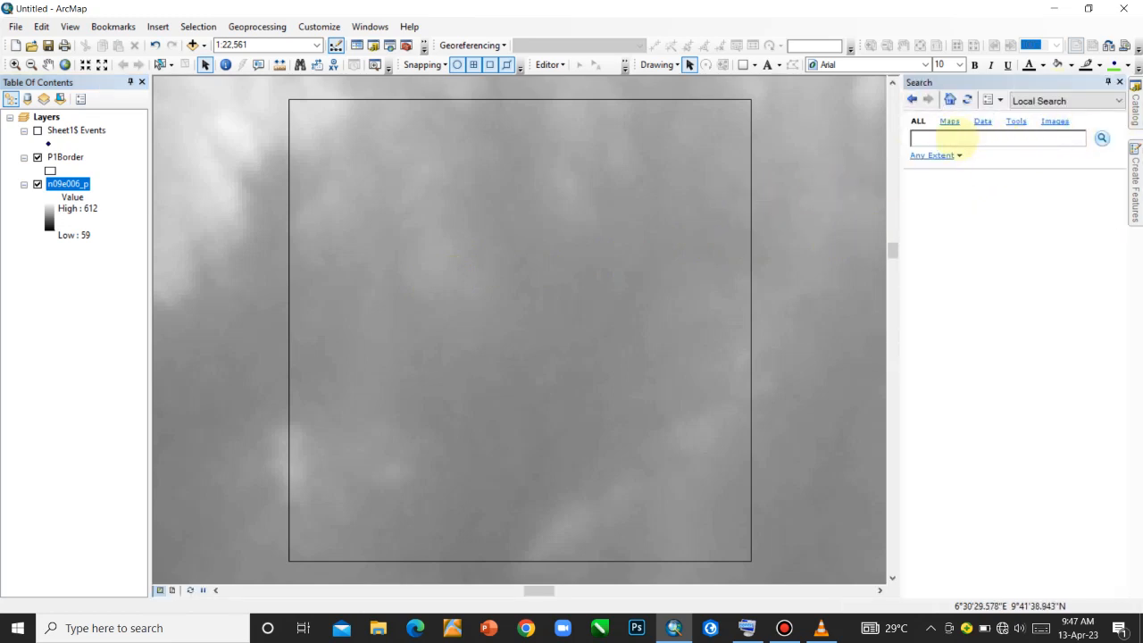
{"action": "left_click", "coordinate": [924, 139]}
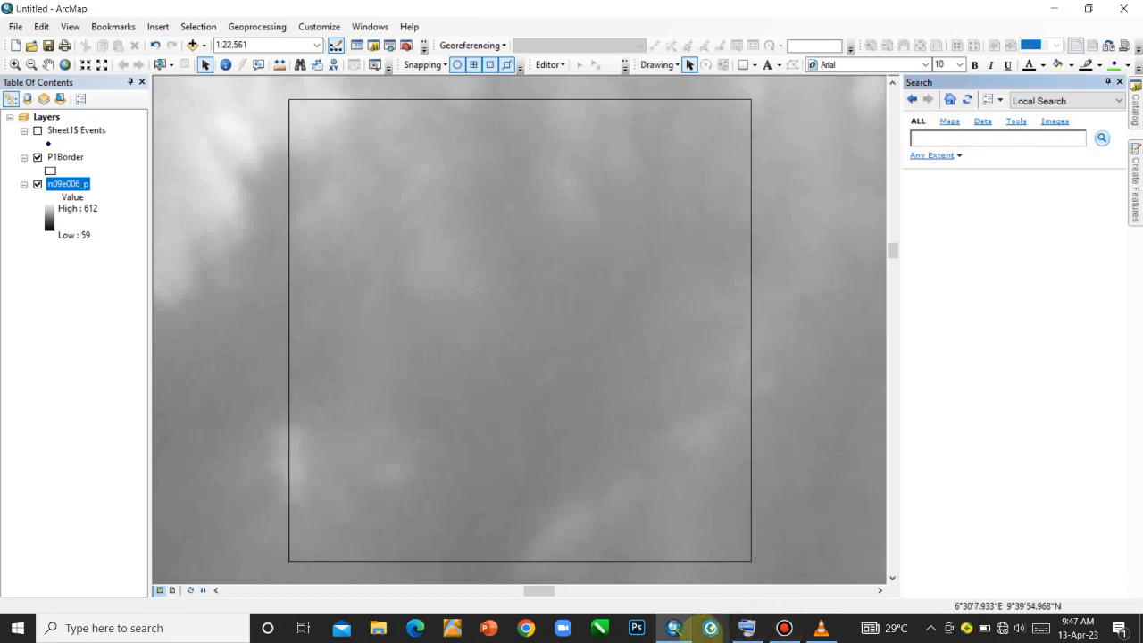
{"action": "left_click", "coordinate": [747, 628]}
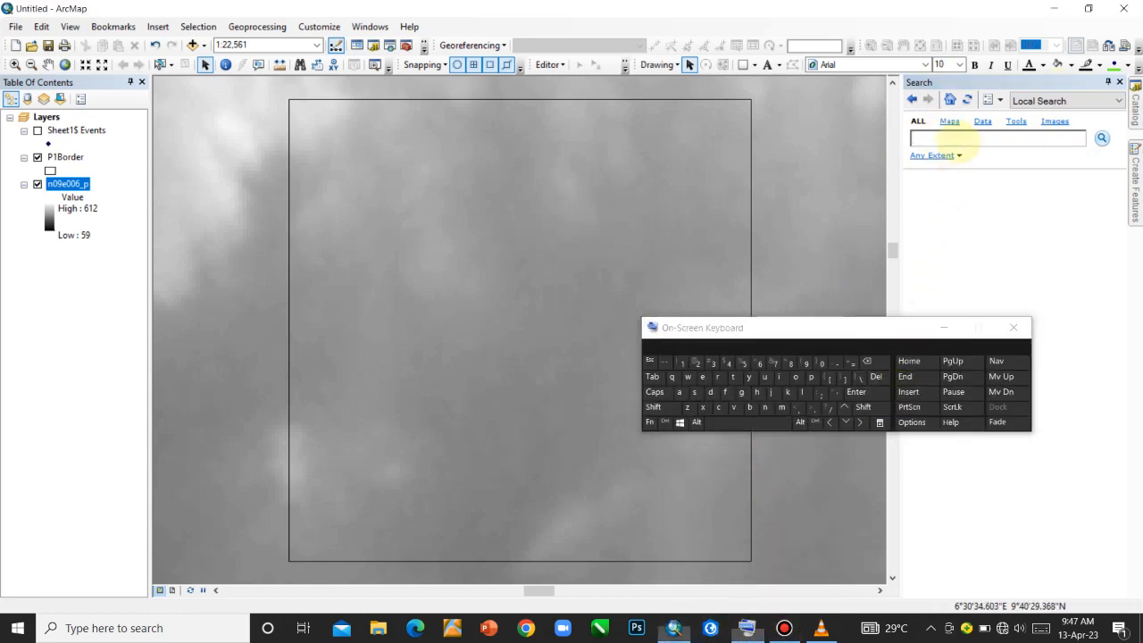
{"action": "left_click", "coordinate": [720, 408]}
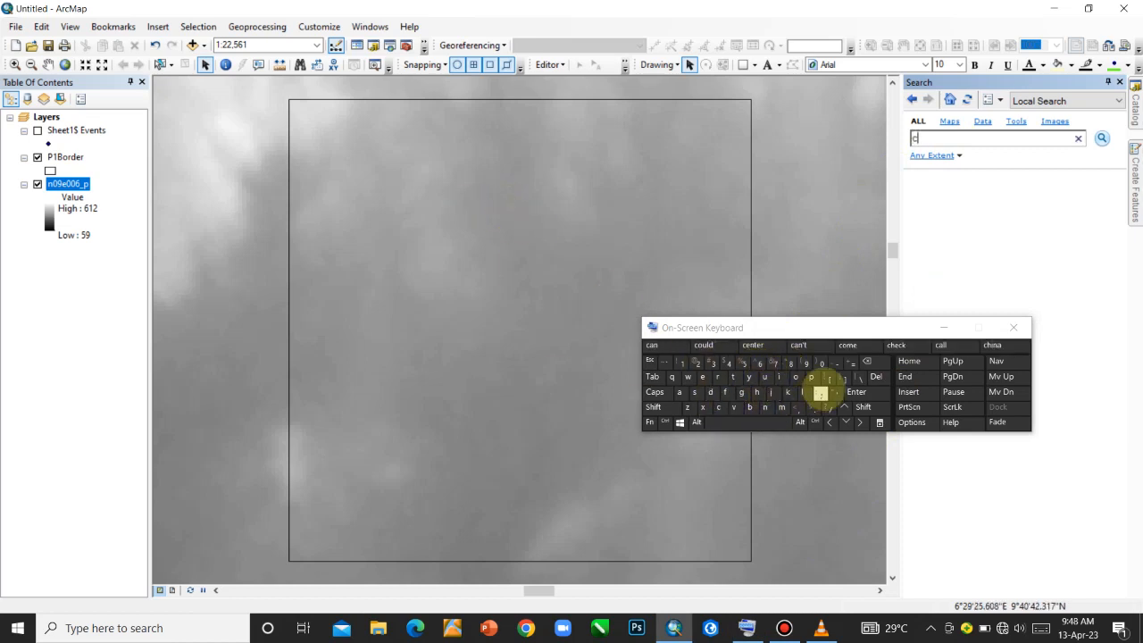
{"action": "left_click", "coordinate": [796, 377]}
{"action": "left_click", "coordinate": [766, 407]}
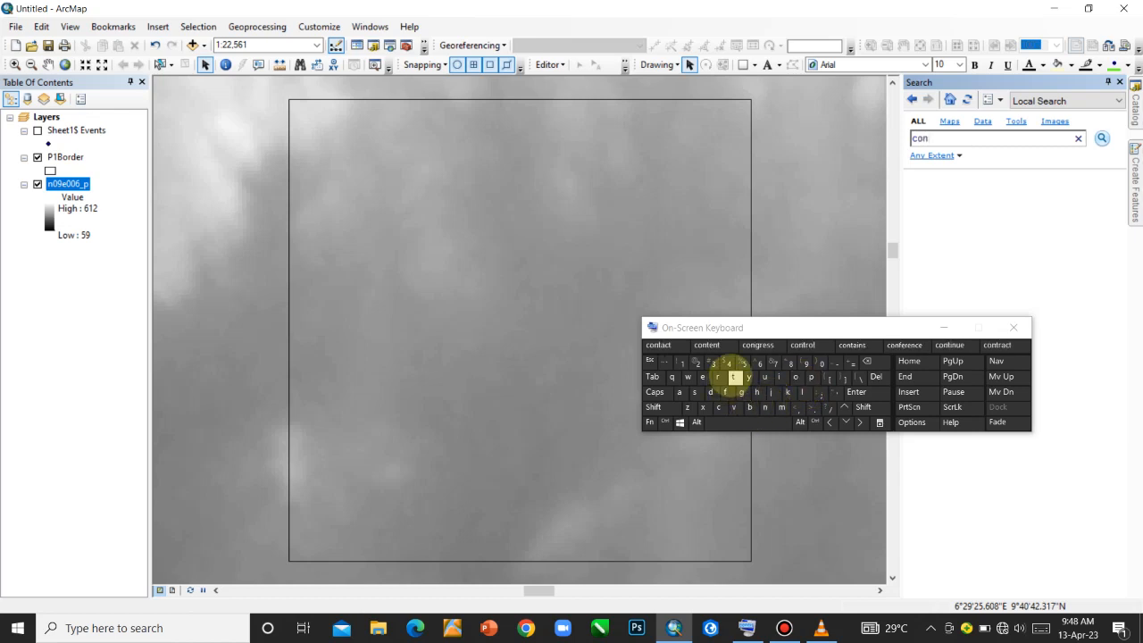
{"action": "left_click", "coordinate": [733, 377]}
{"action": "left_click", "coordinate": [796, 377]}
{"action": "left_click", "coordinate": [765, 377]}
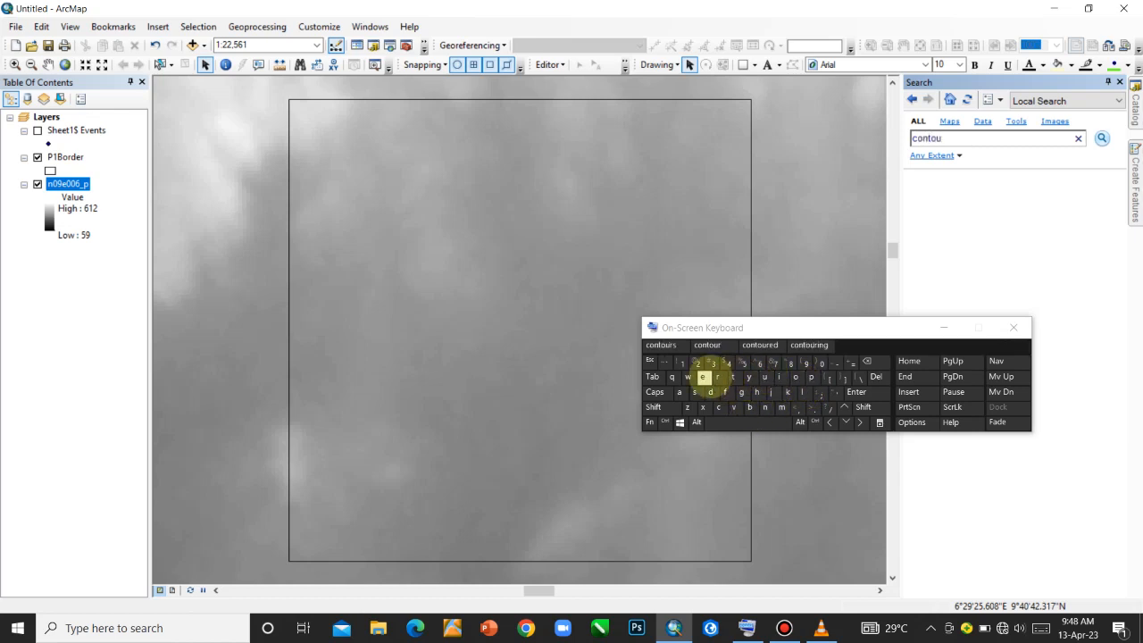
{"action": "left_click", "coordinate": [717, 377]}
{"action": "left_click", "coordinate": [859, 393]}
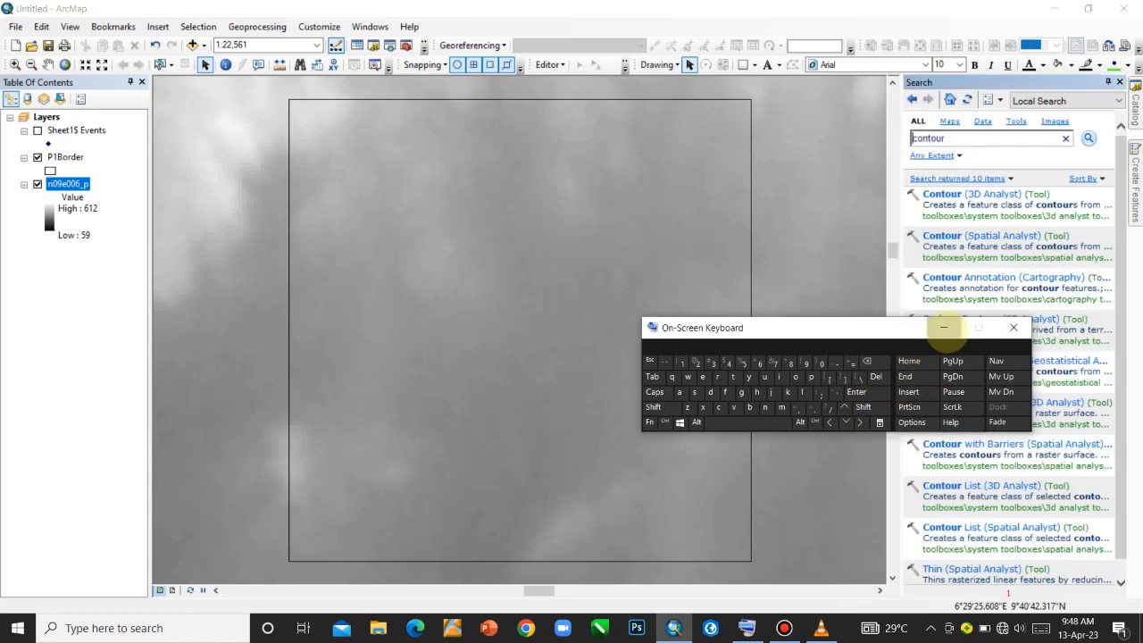
{"action": "left_click", "coordinate": [944, 327]}
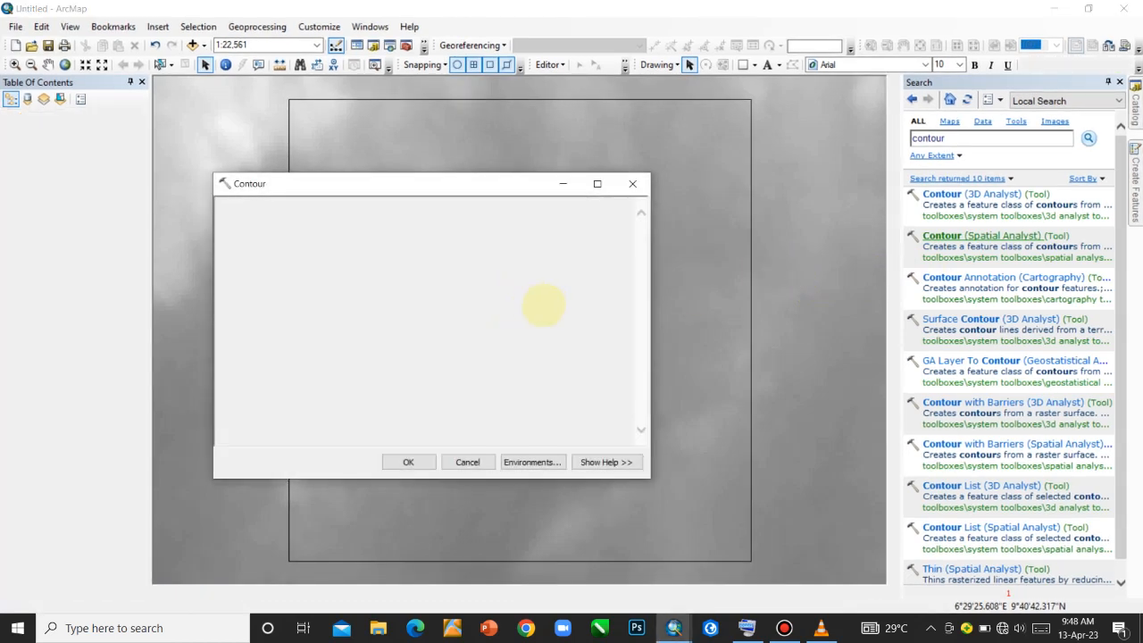
Step: Choose n09e006_p as the input raster of the Contour tool
{"action": "left_click_drag", "start_coordinate": [400, 183], "coordinate": [480, 100]}
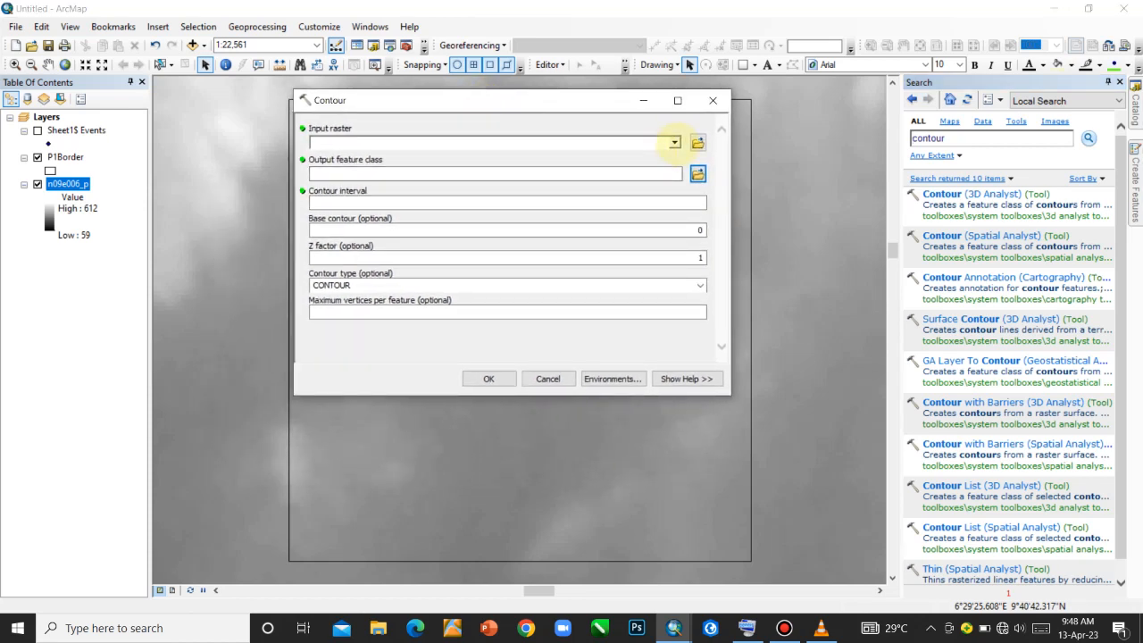
{"action": "left_click", "coordinate": [675, 143]}
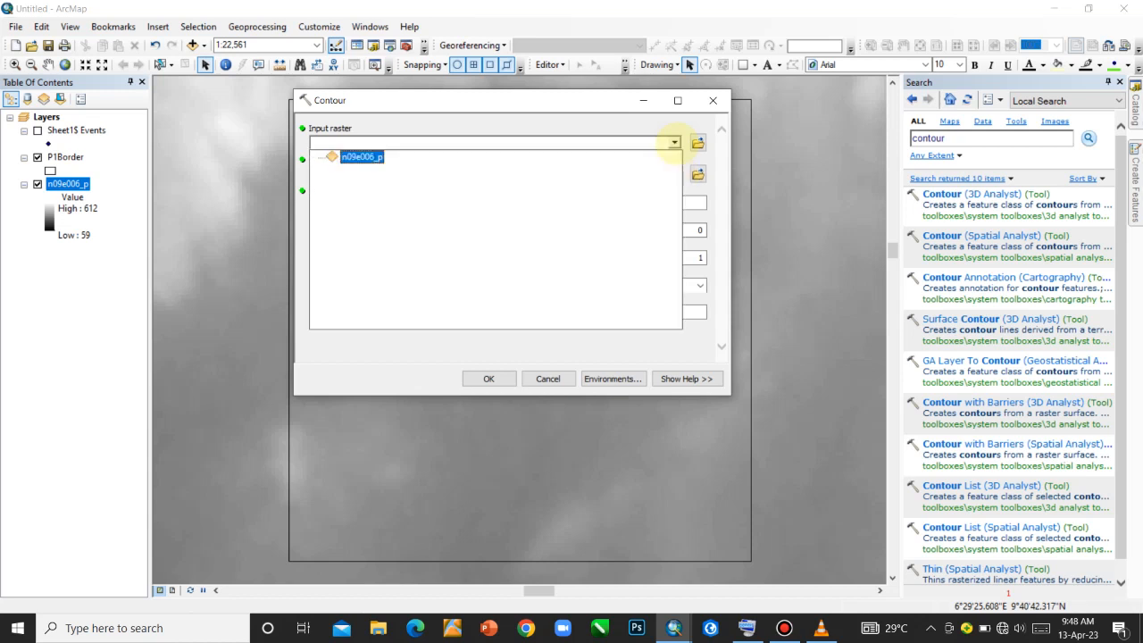
{"action": "left_click", "coordinate": [354, 157]}
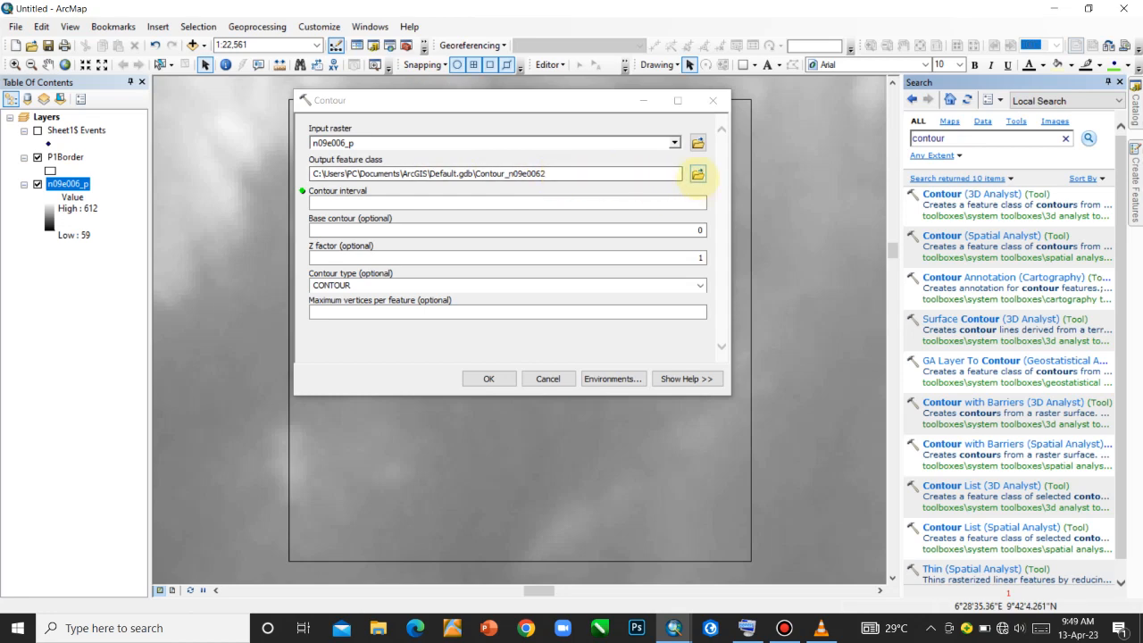
Step: Shorten the output feature class name to Contour_n, keeping it in Default.gdb
{"action": "left_click", "coordinate": [697, 173]}
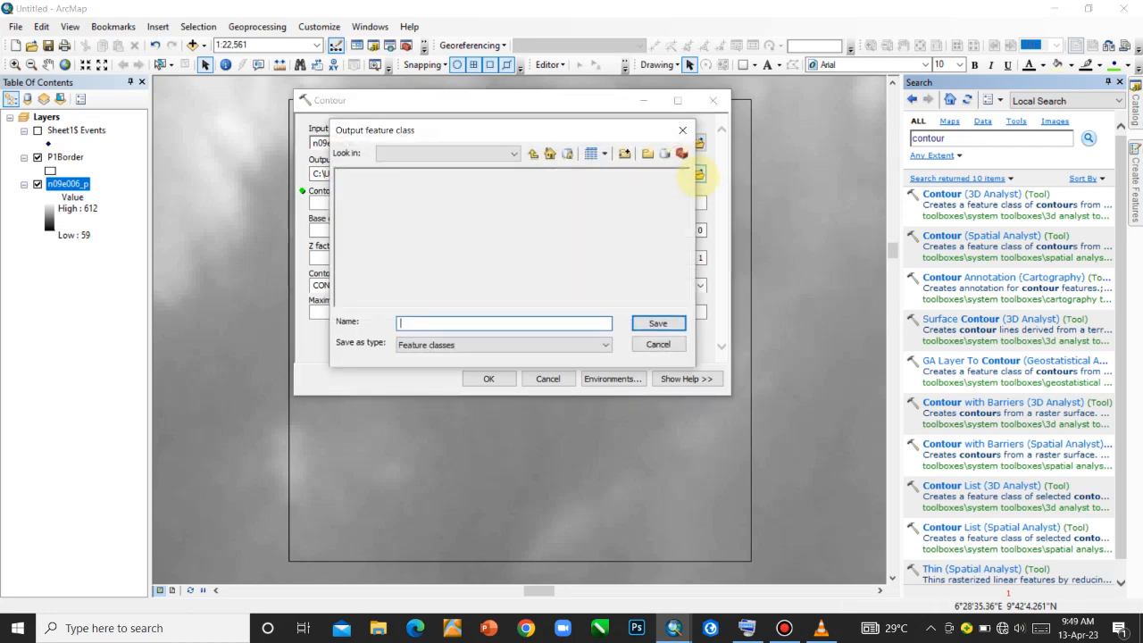
{"action": "left_click", "coordinate": [683, 130]}
{"action": "left_click_drag", "start_coordinate": [572, 174], "coordinate": [510, 174]}
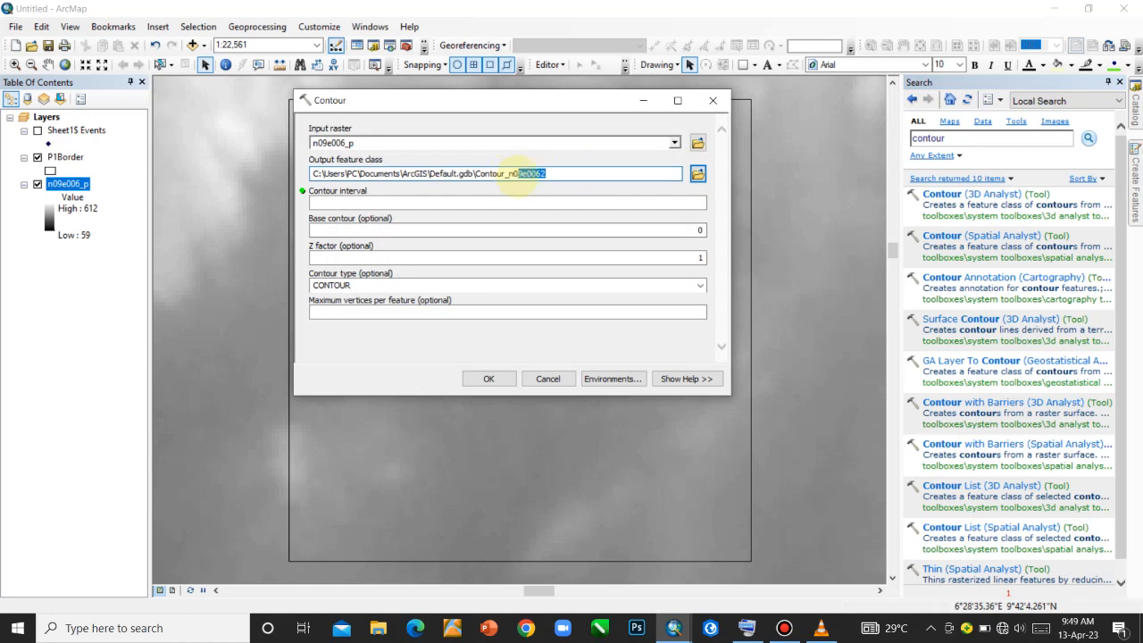
{"action": "left_click", "coordinate": [747, 628]}
{"action": "left_click_drag", "start_coordinate": [560, 173], "coordinate": [514, 173]}
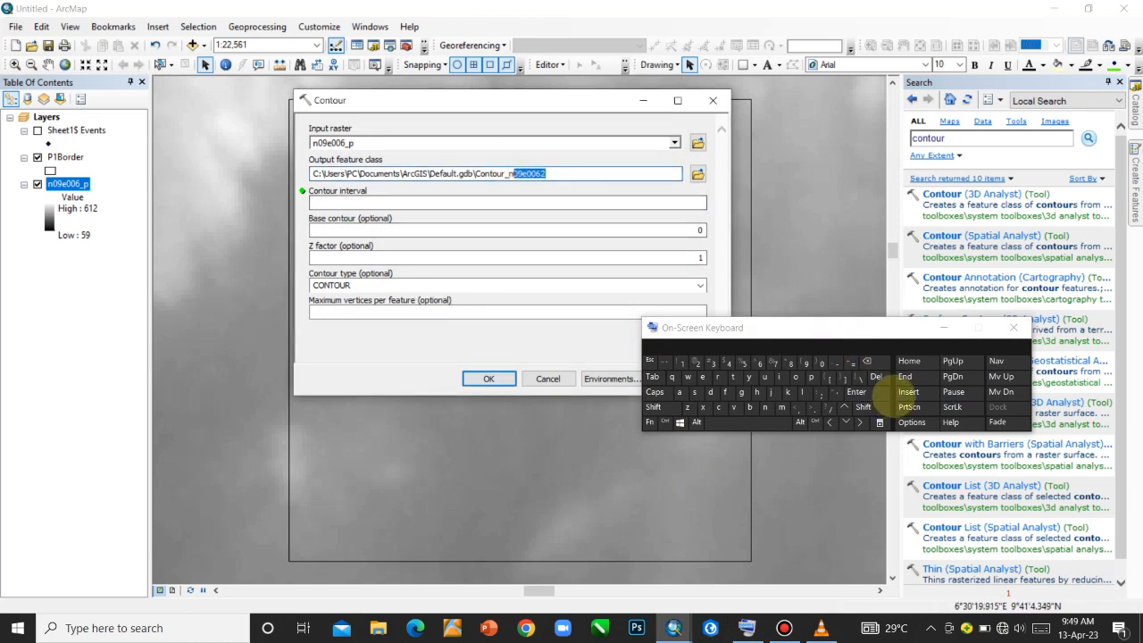
{"action": "left_click", "coordinate": [875, 361]}
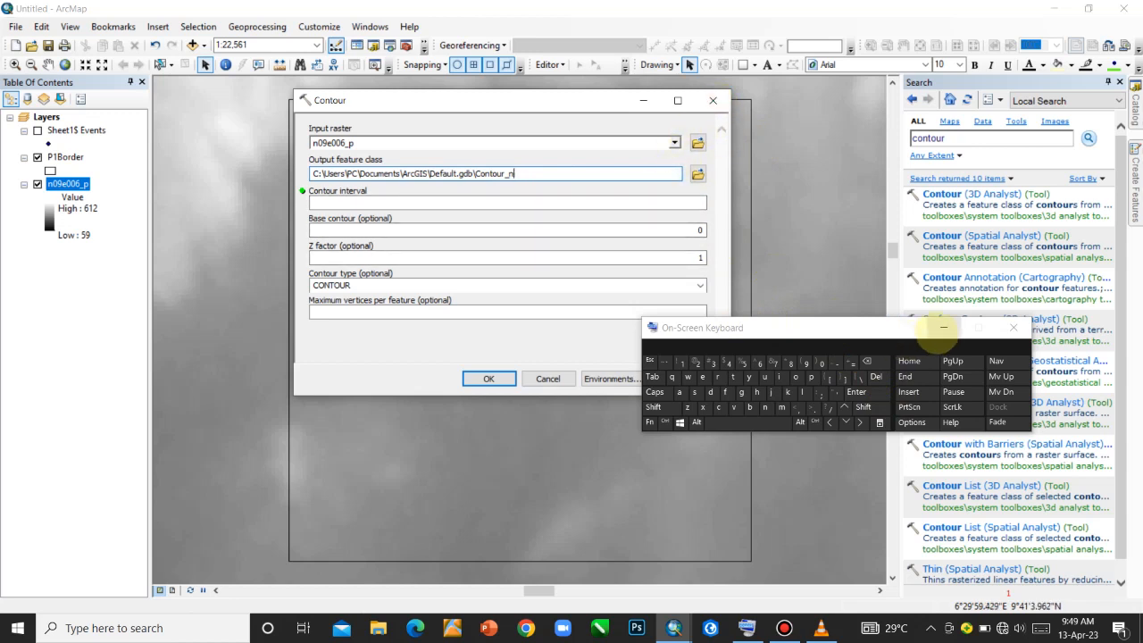
{"action": "left_click", "coordinate": [944, 328]}
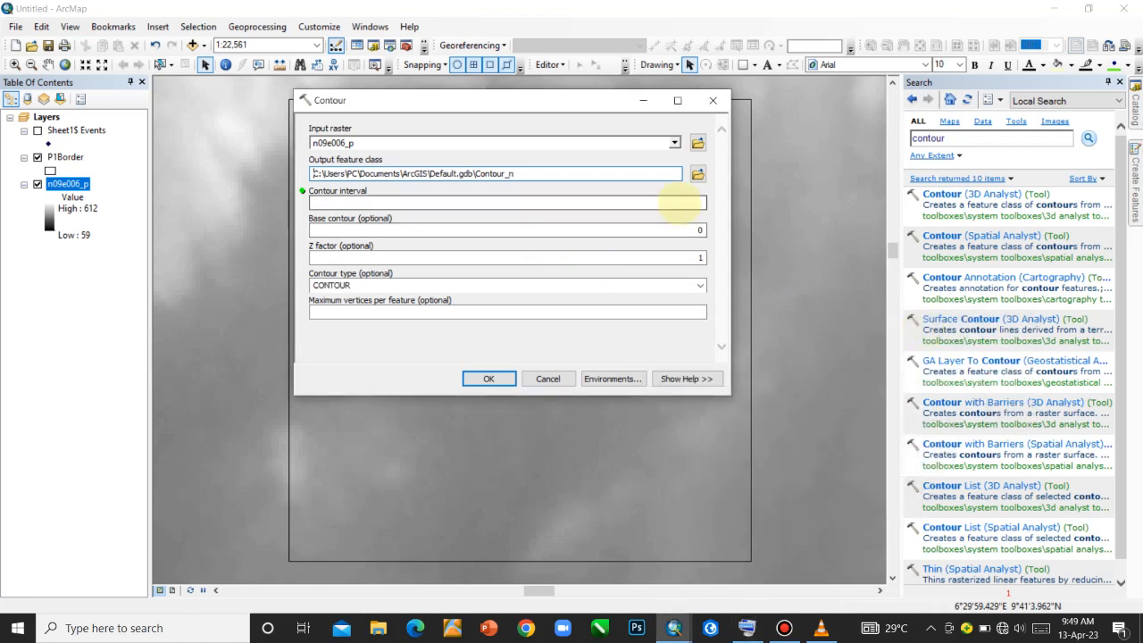
Step: Set the Contour tool's contour interval to 20 and its base contour to 50
{"action": "mouse_move", "coordinate": [674, 628]}
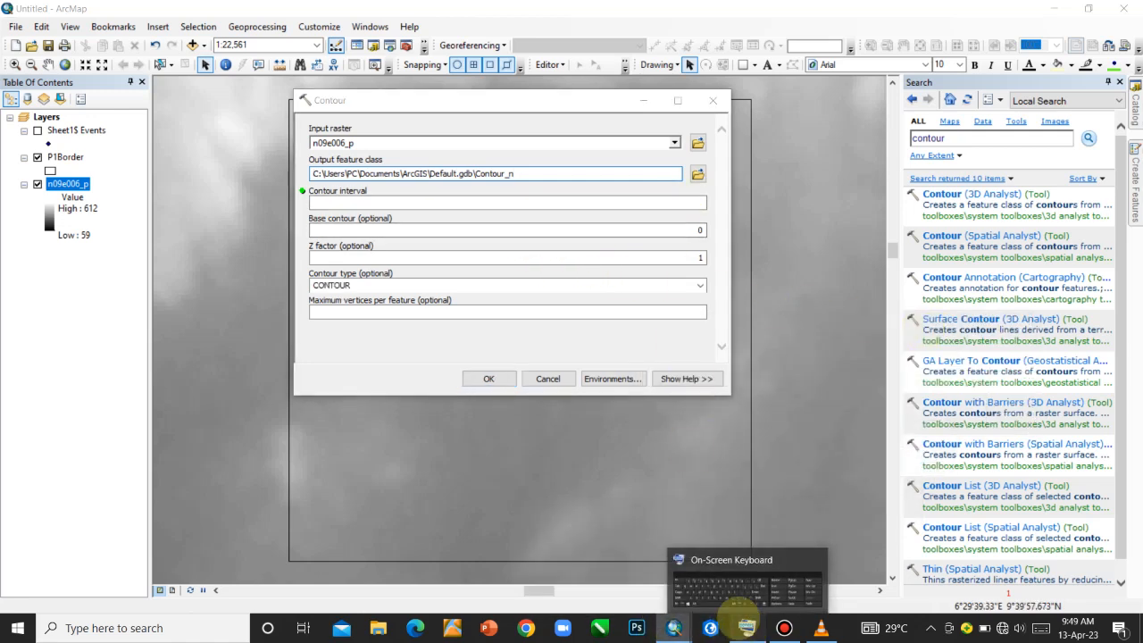
{"action": "left_click", "coordinate": [746, 628]}
{"action": "left_click", "coordinate": [692, 202]}
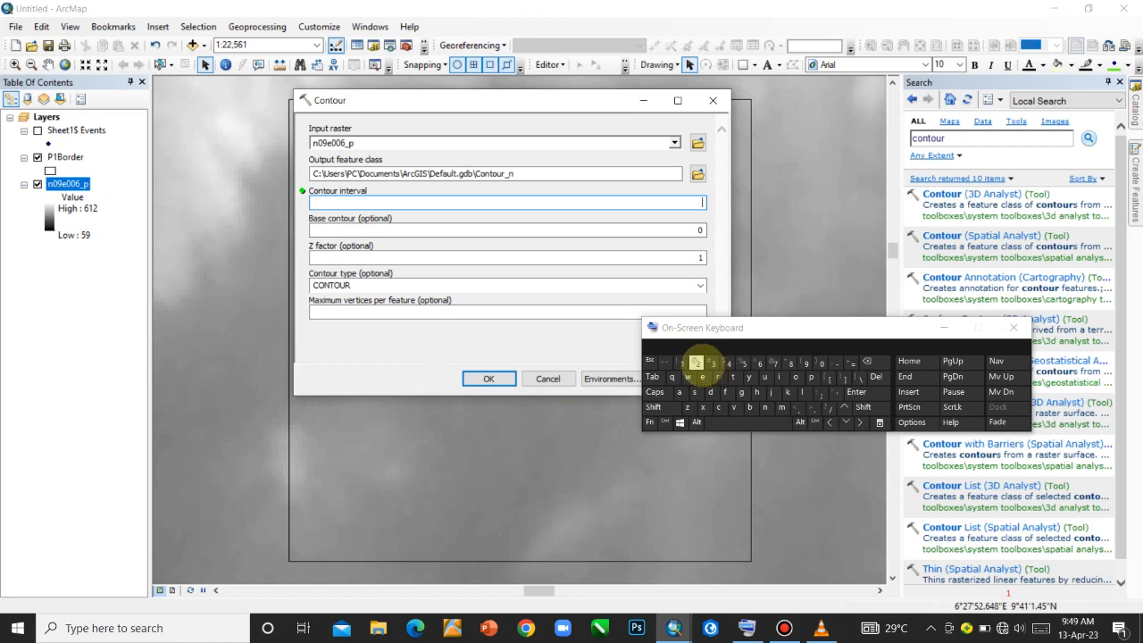
{"action": "left_click", "coordinate": [822, 364]}
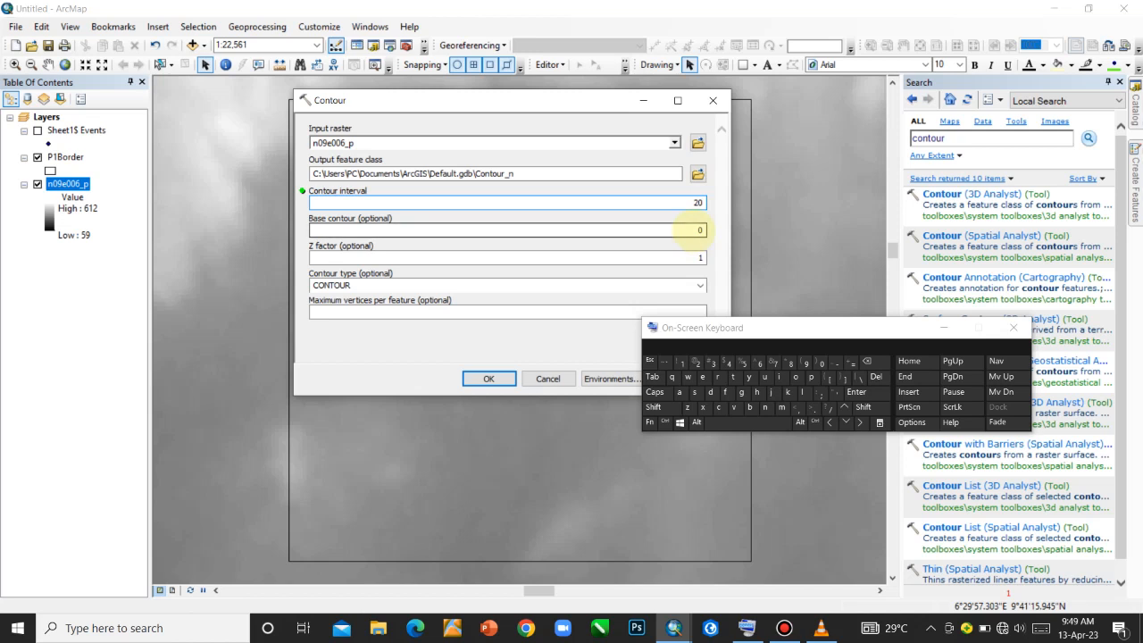
{"action": "double_click", "coordinate": [701, 230]}
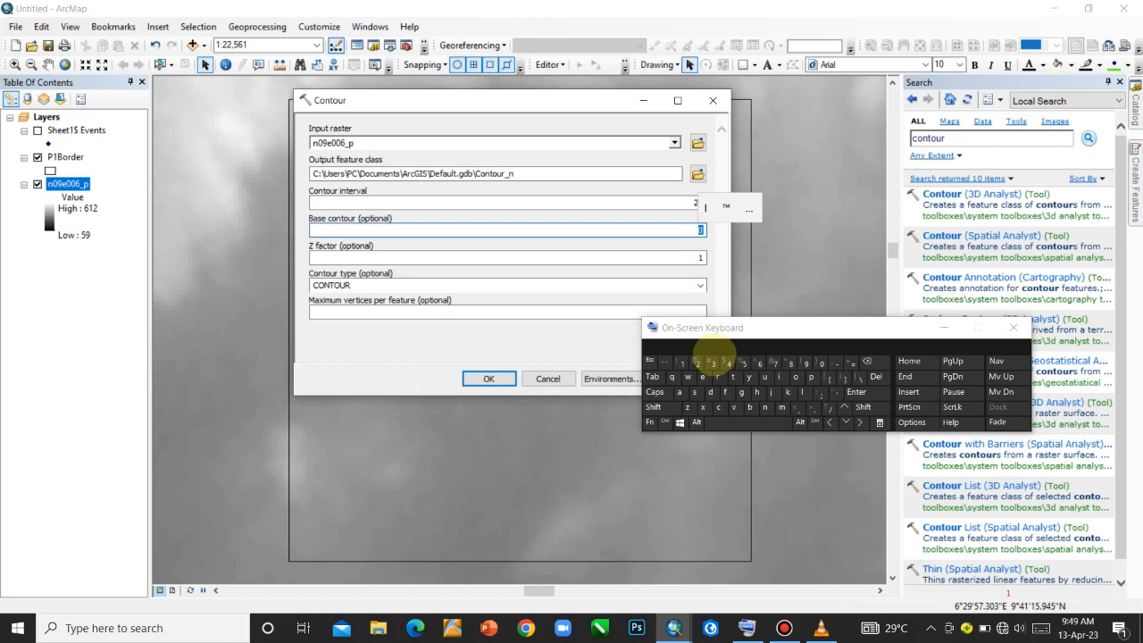
{"action": "left_click", "coordinate": [744, 363]}
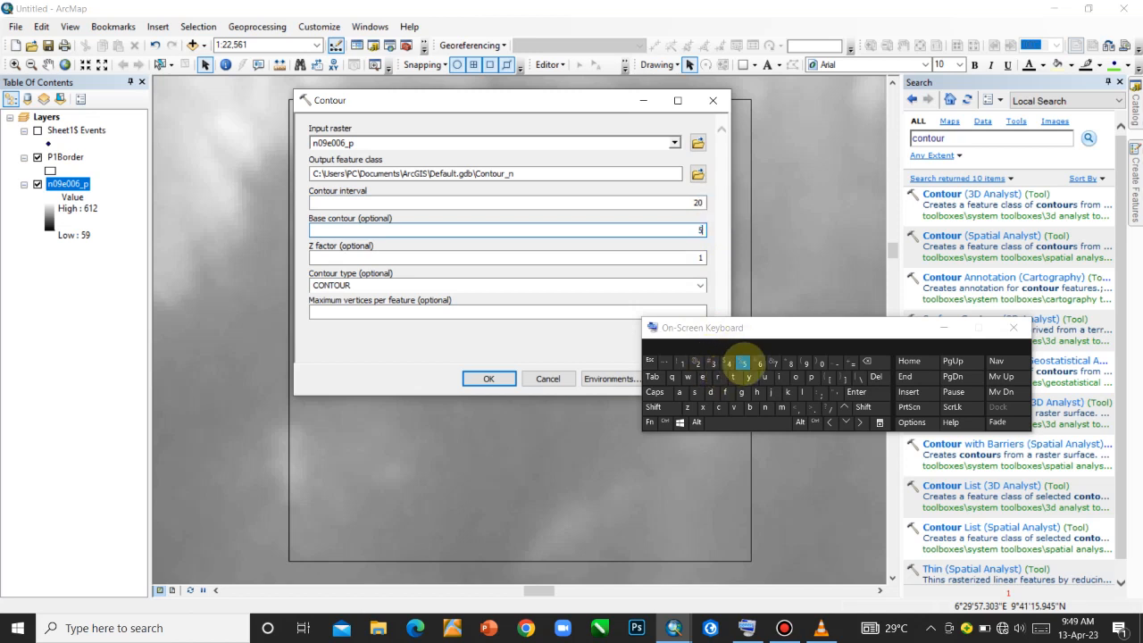
{"action": "left_click", "coordinate": [822, 364]}
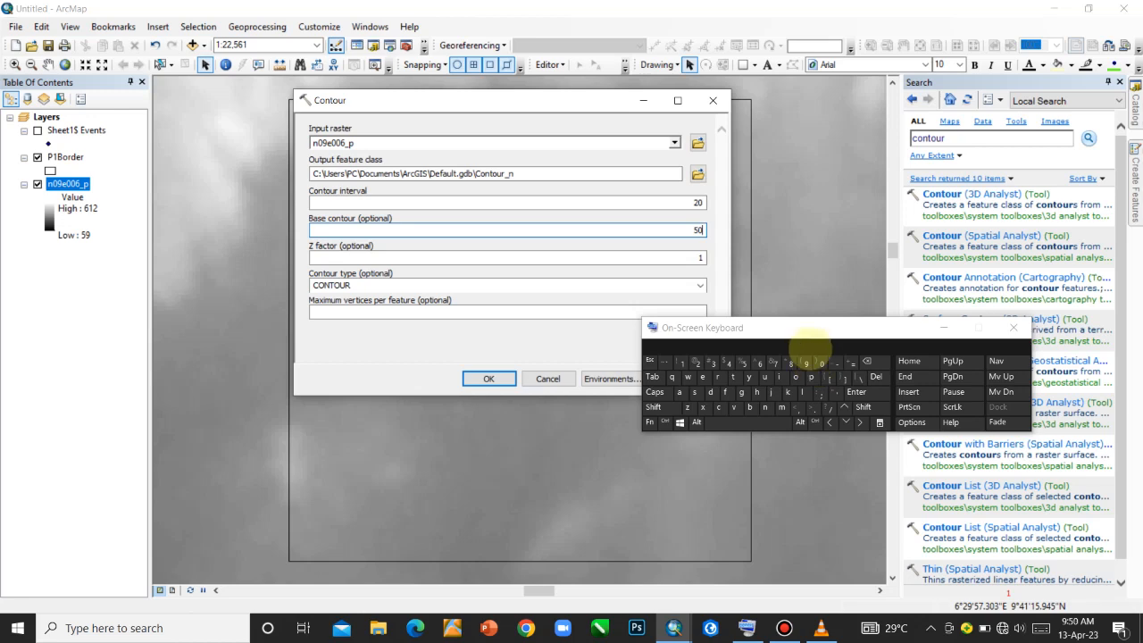
Step: Keep CONTOUR as the contour type and run the Contour tool to generate the contour lines
{"action": "left_click_drag", "start_coordinate": [769, 328], "coordinate": [949, 312]}
{"action": "left_click", "coordinate": [700, 285]}
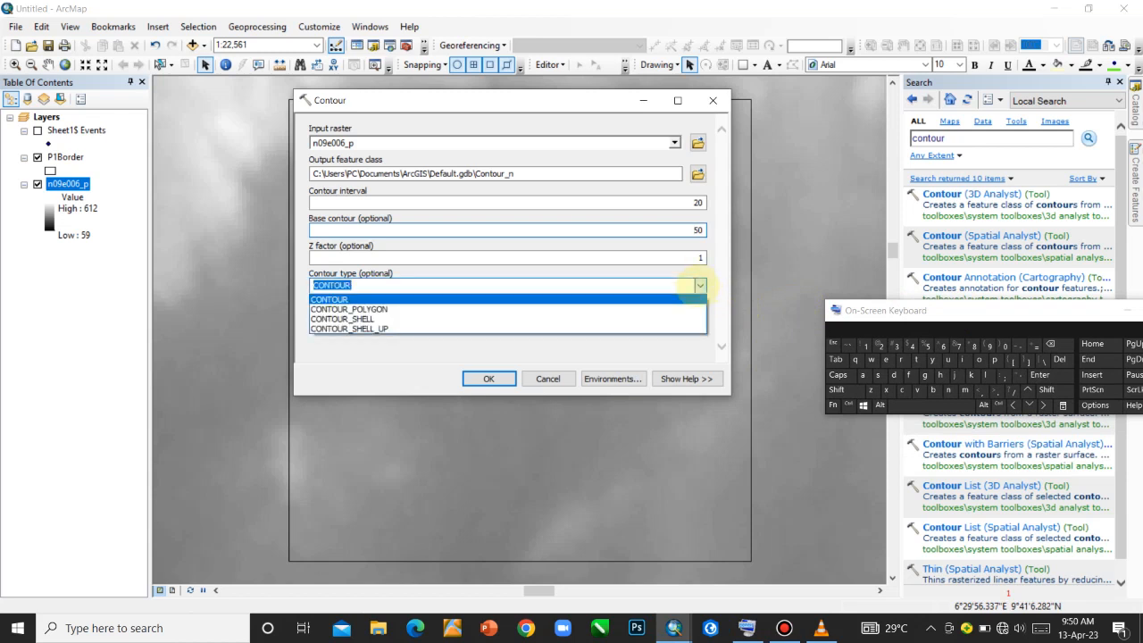
{"action": "left_click", "coordinate": [701, 285]}
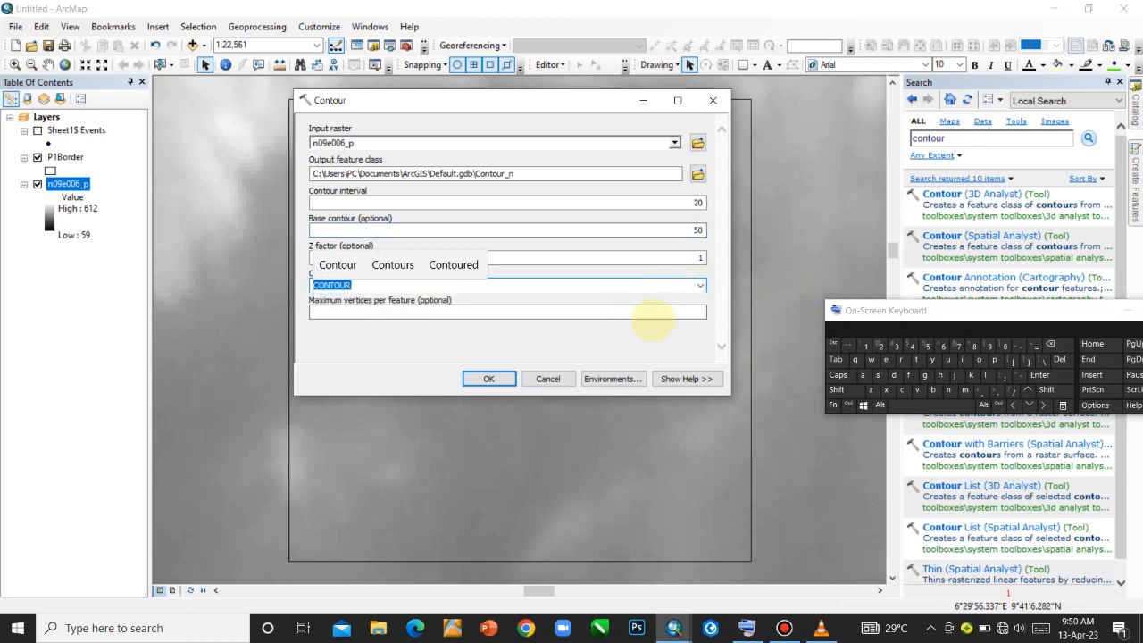
{"action": "left_click", "coordinate": [583, 336]}
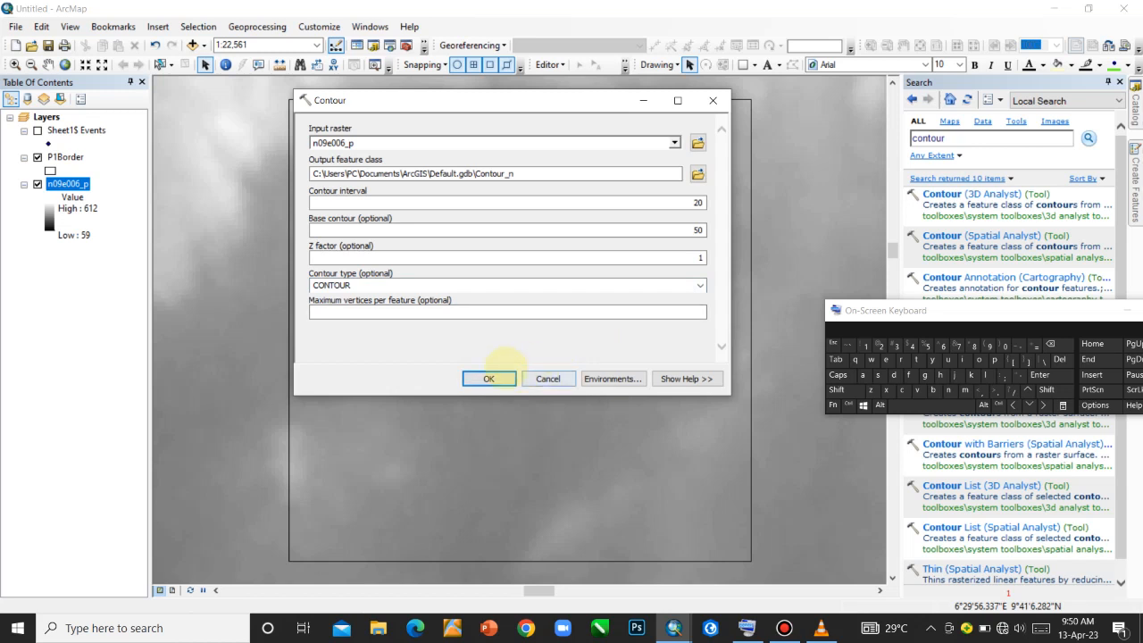
{"action": "left_click", "coordinate": [500, 378]}
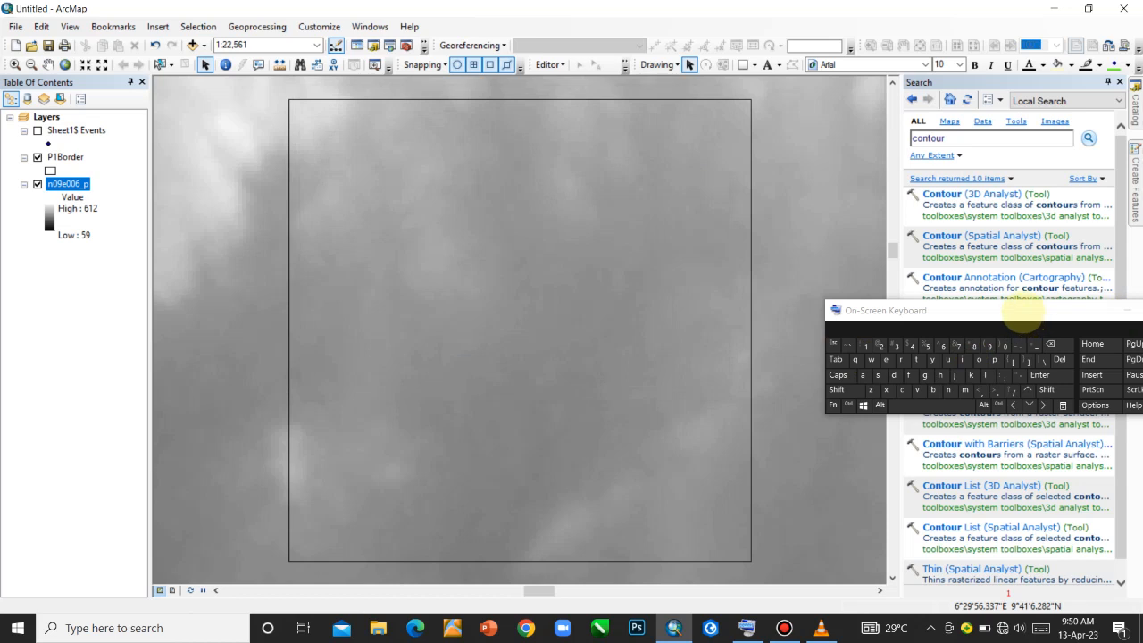
{"action": "left_click", "coordinate": [1123, 311]}
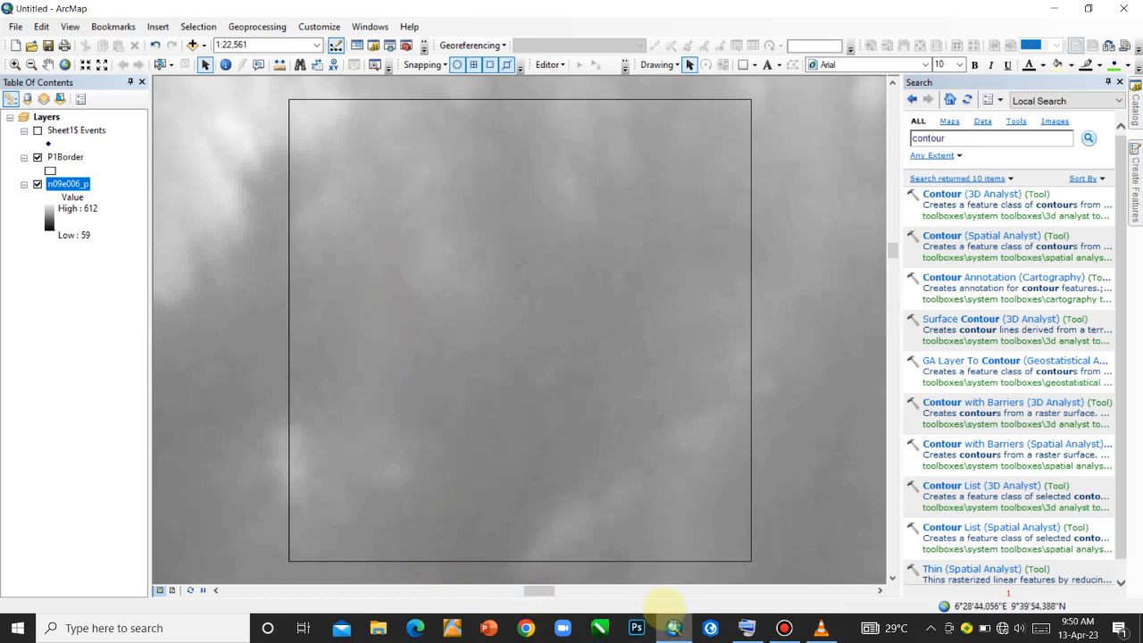
{"action": "mouse_move", "coordinate": [781, 625]}
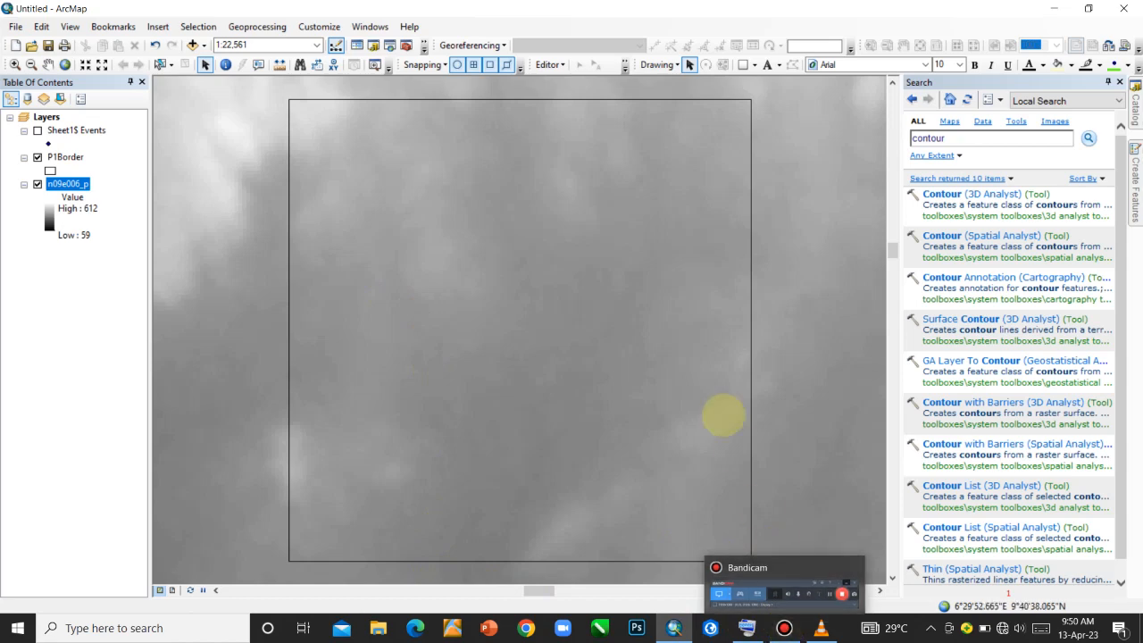
{"action": "left_click", "coordinate": [785, 628]}
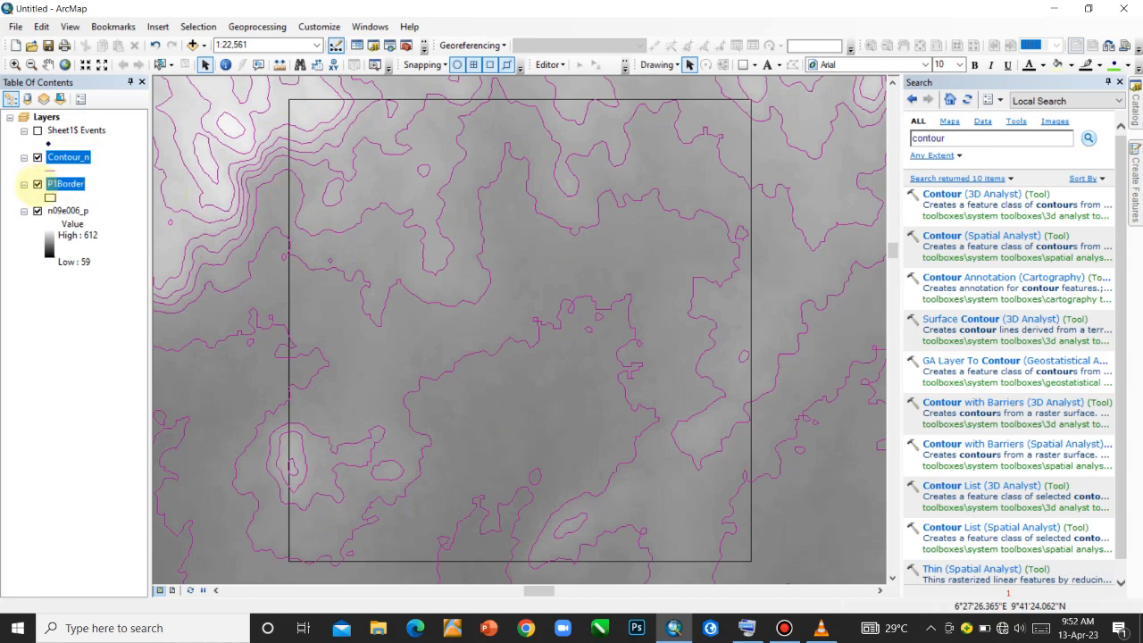
Step: Switch the P1Border and n09e006_p layers off and on to examine the contours against the boundary and raster
{"action": "left_click", "coordinate": [36, 184]}
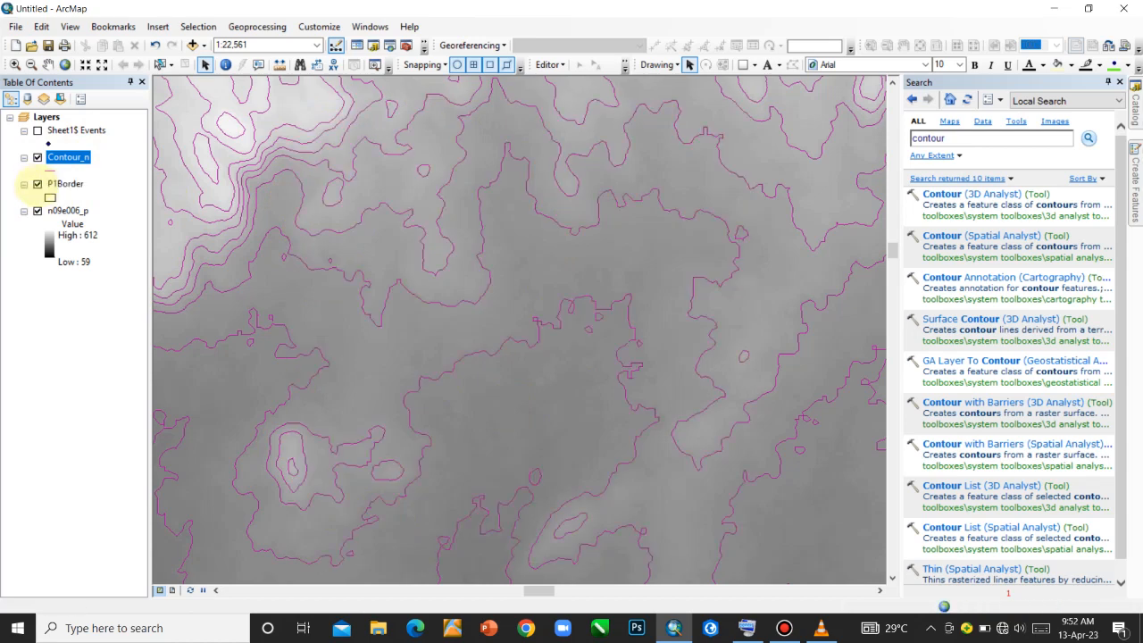
{"action": "left_click", "coordinate": [36, 211]}
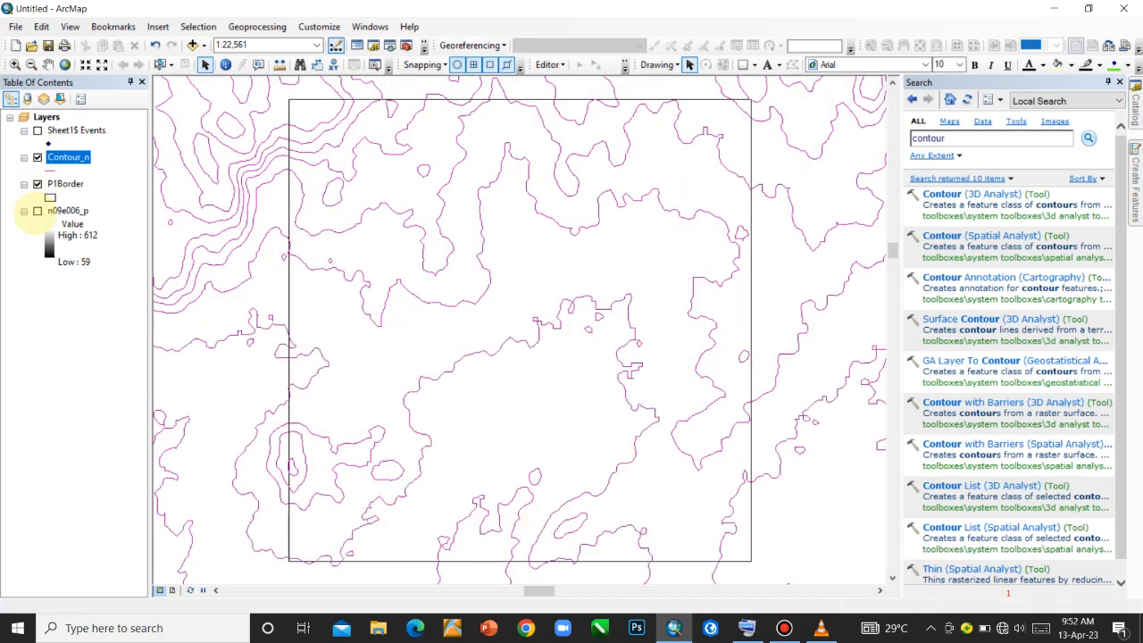
{"action": "left_click", "coordinate": [37, 211]}
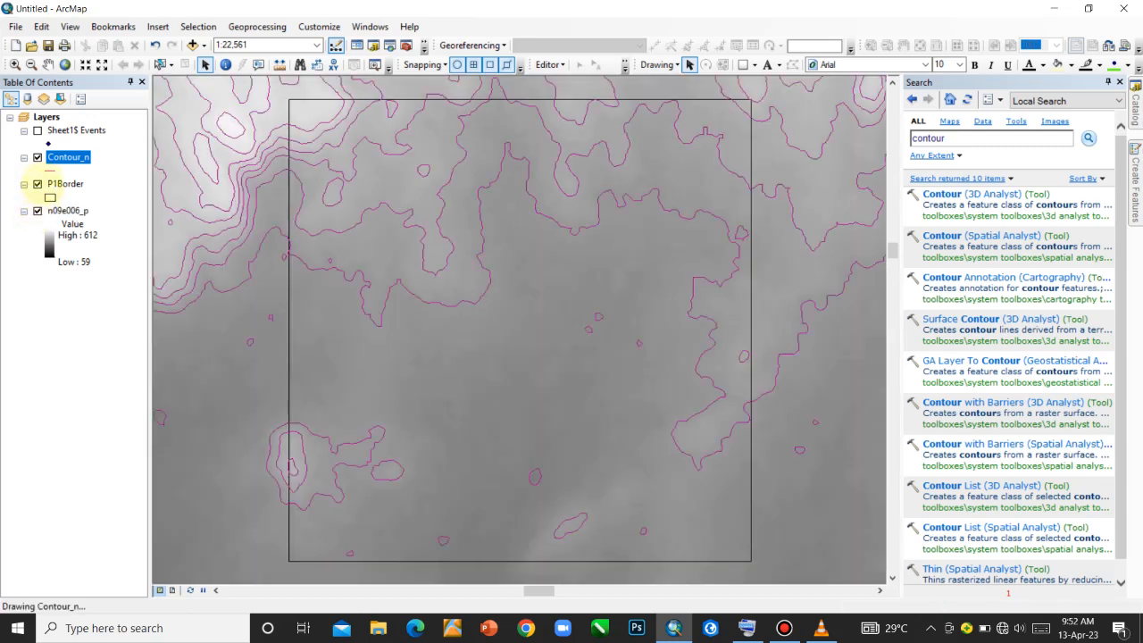
{"action": "left_click", "coordinate": [38, 184]}
{"action": "left_click", "coordinate": [38, 184]}
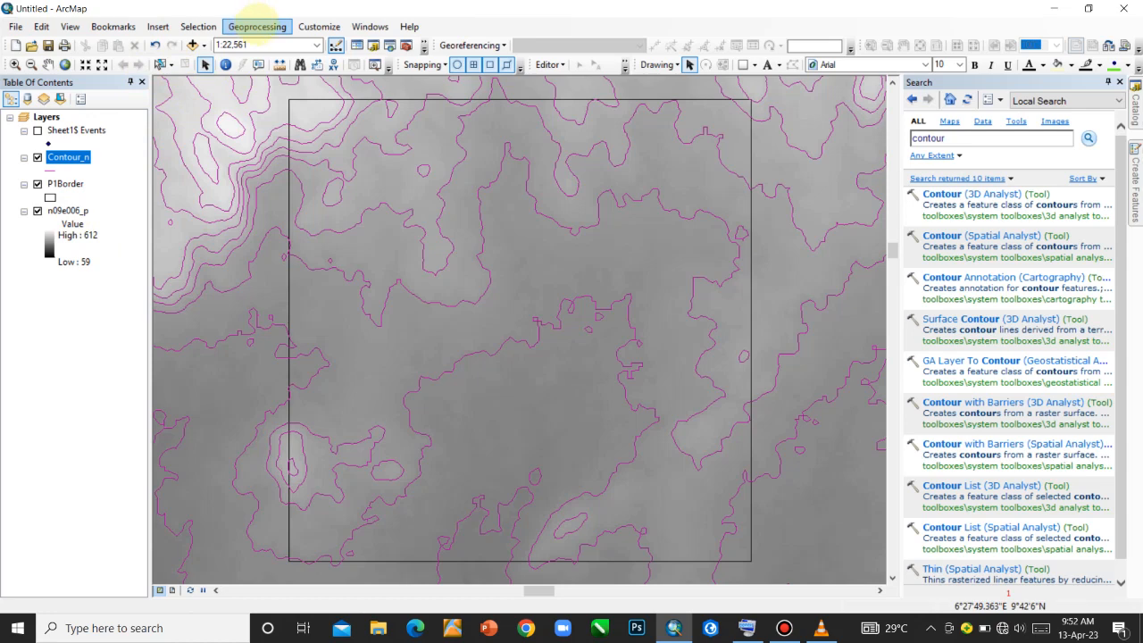
{"action": "left_click", "coordinate": [257, 25]}
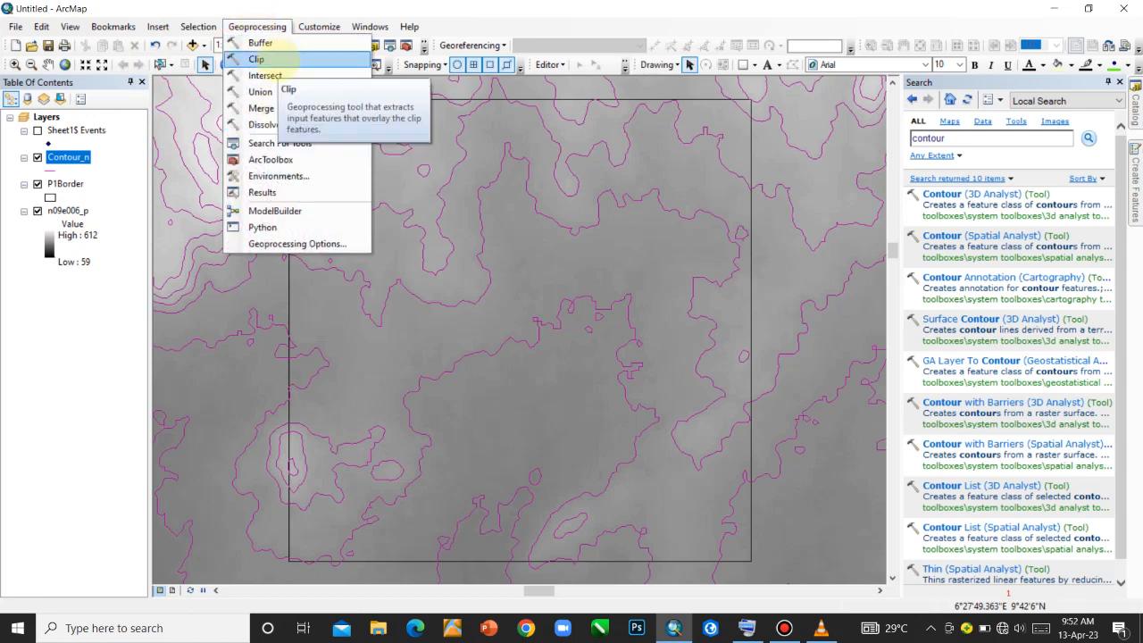
{"action": "left_click", "coordinate": [257, 59]}
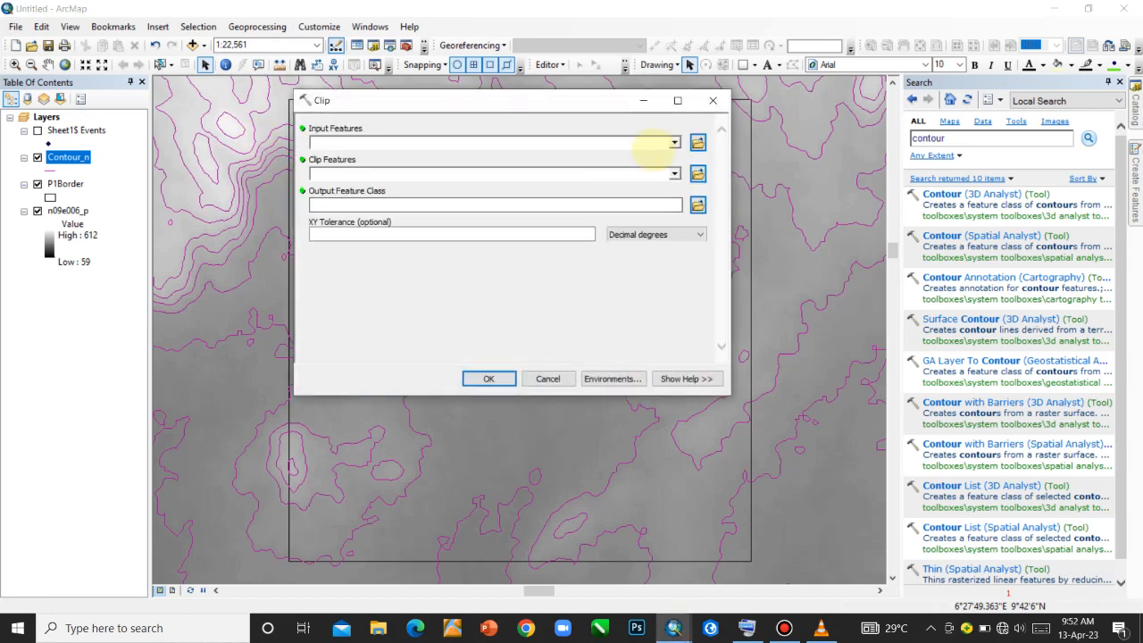
{"action": "left_click", "coordinate": [674, 142]}
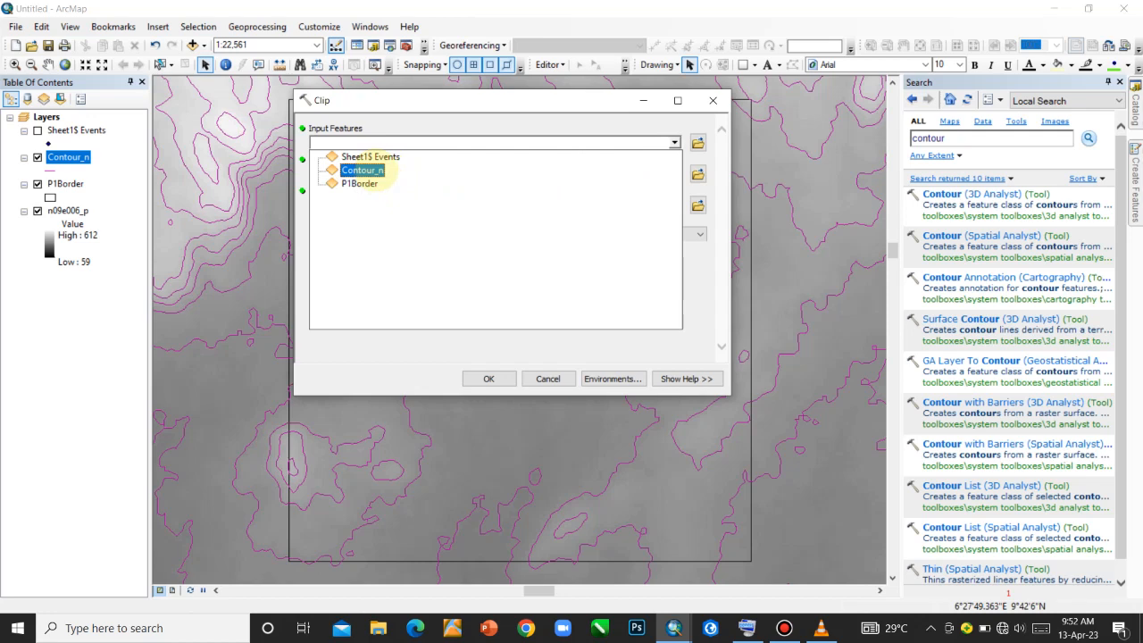
{"action": "left_click", "coordinate": [713, 101]}
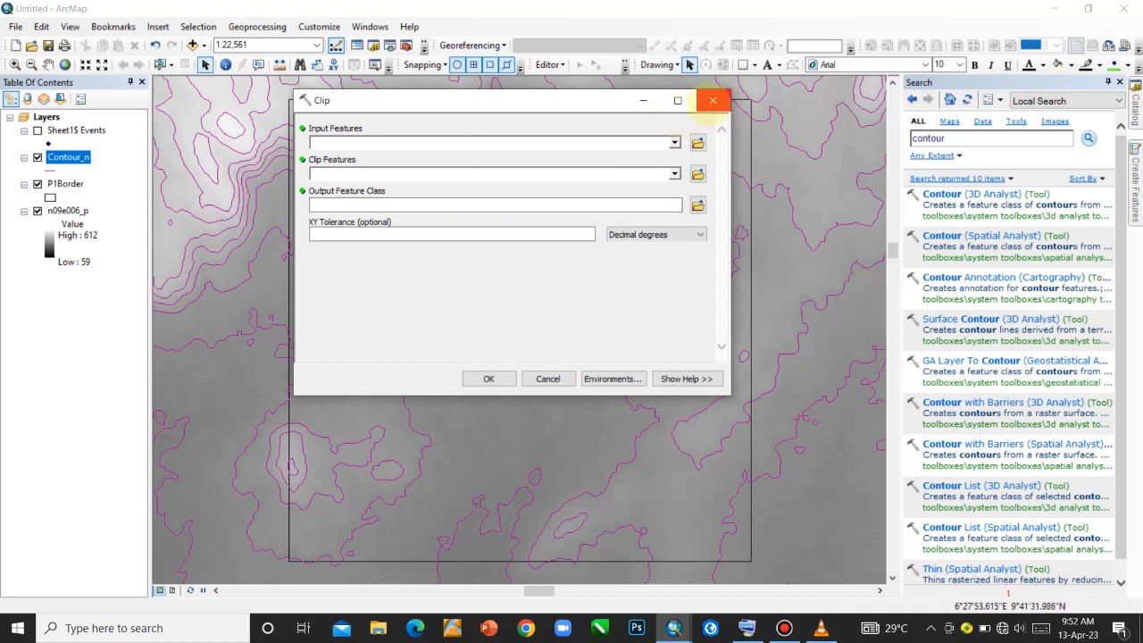
{"action": "left_click", "coordinate": [712, 101]}
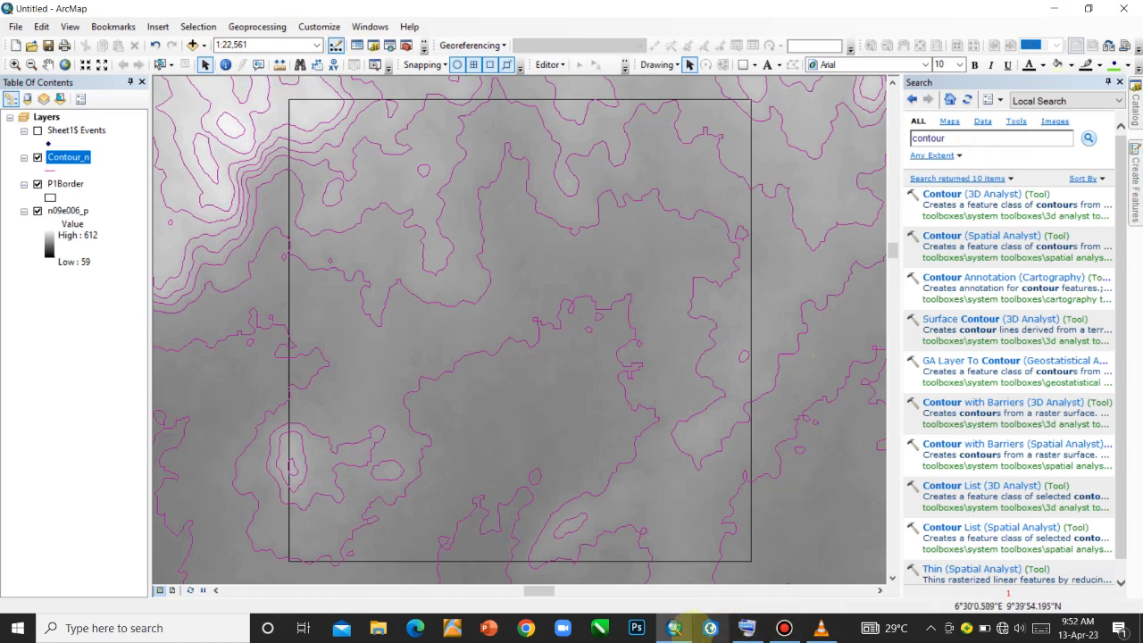
Step: Search for "clip" among the local tools and open the Clip (Data Management) tool
{"action": "left_click", "coordinate": [747, 627]}
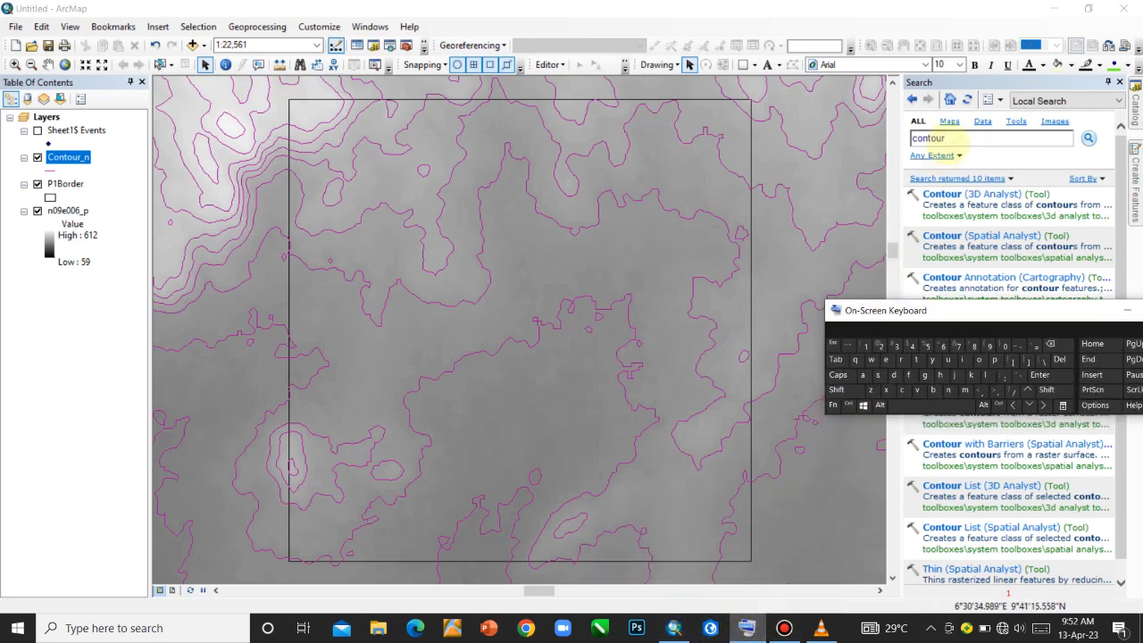
{"action": "double_click", "coordinate": [934, 140]}
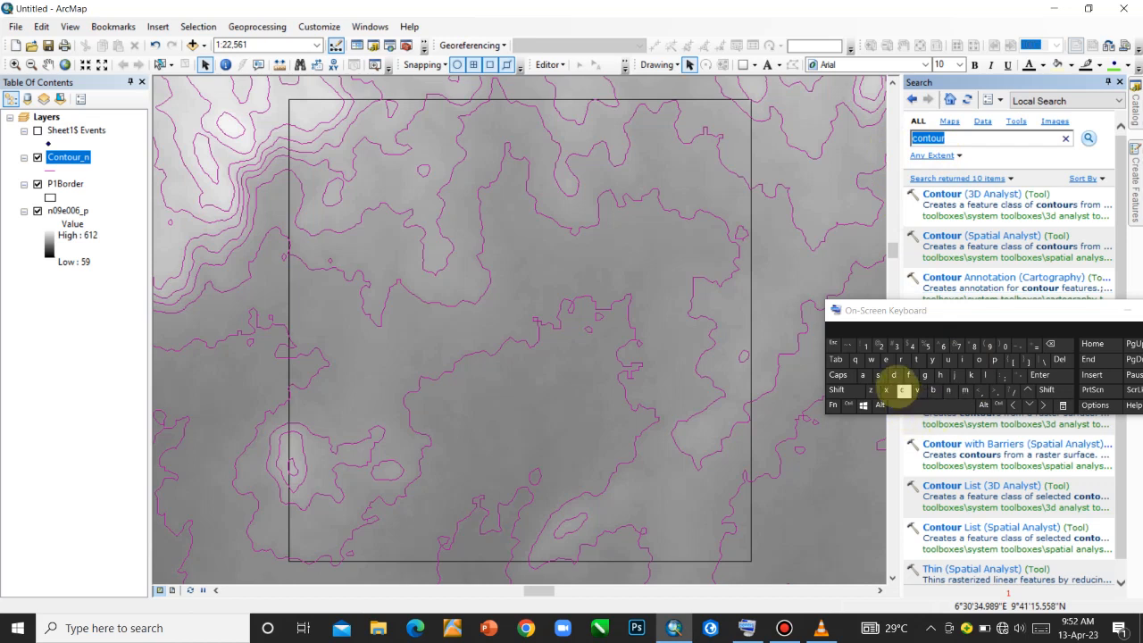
{"action": "left_click", "coordinate": [903, 390]}
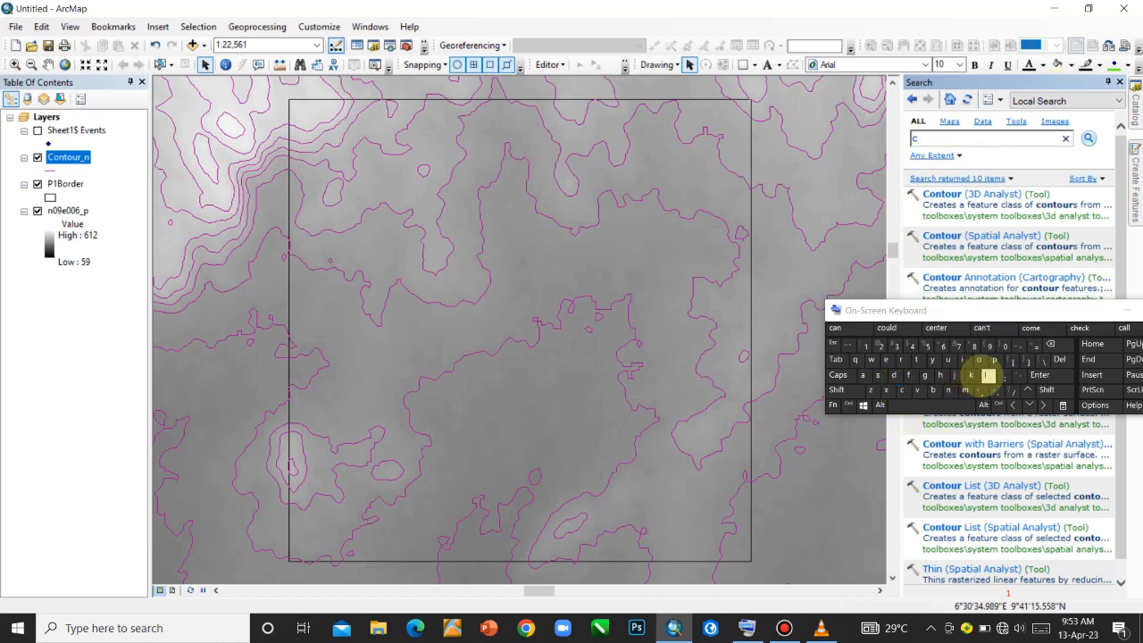
{"action": "left_click", "coordinate": [988, 375]}
{"action": "left_click", "coordinate": [965, 359]}
{"action": "left_click", "coordinate": [995, 359]}
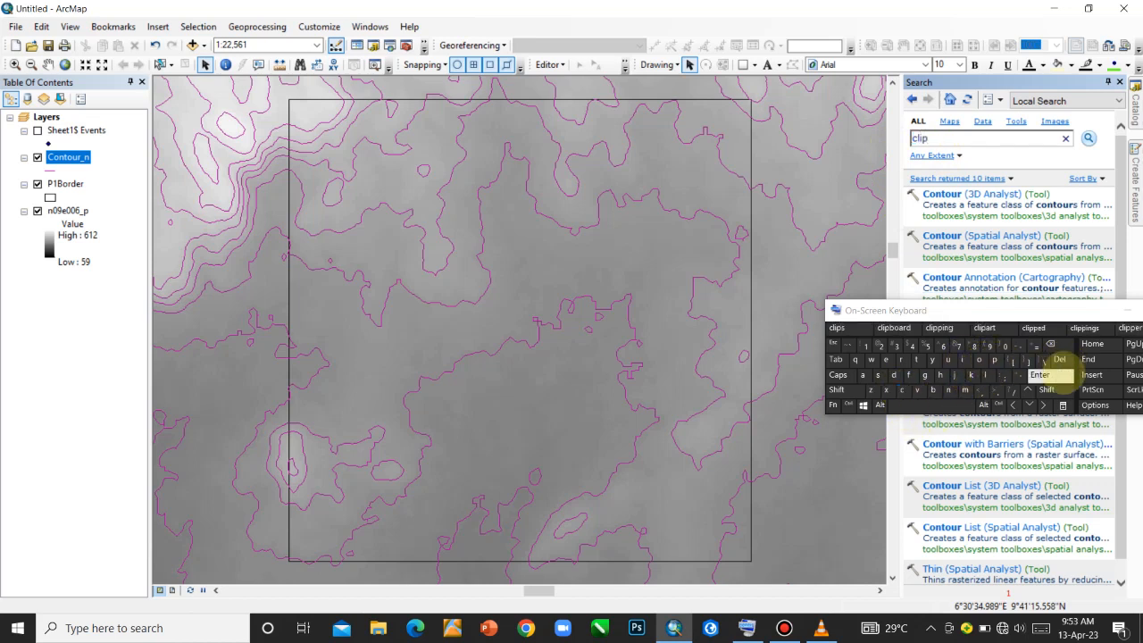
{"action": "left_click", "coordinate": [1053, 372]}
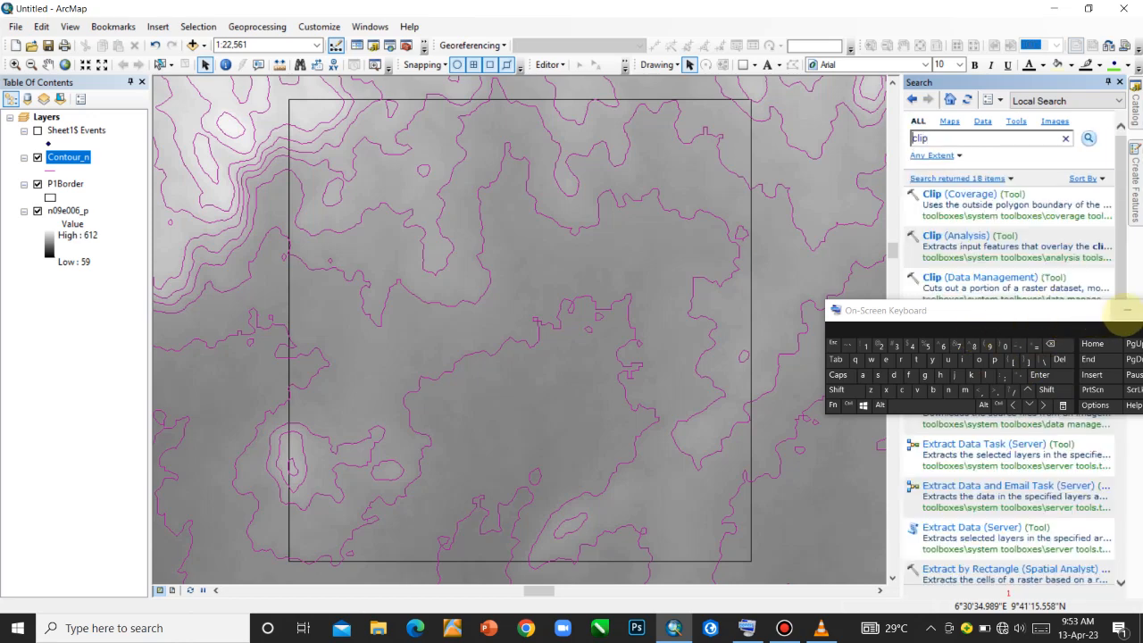
{"action": "left_click", "coordinate": [1127, 310]}
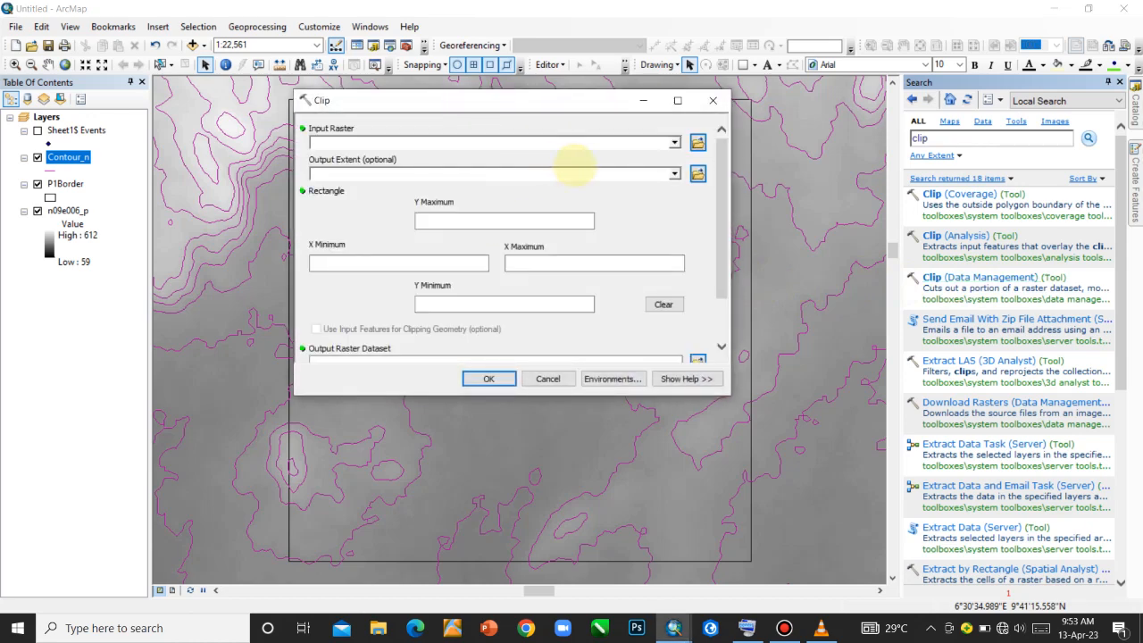
Step: Clip the n09e006_p raster to the extent of P1Border, keeping the default output dataset and NoData value
{"action": "left_click", "coordinate": [675, 142]}
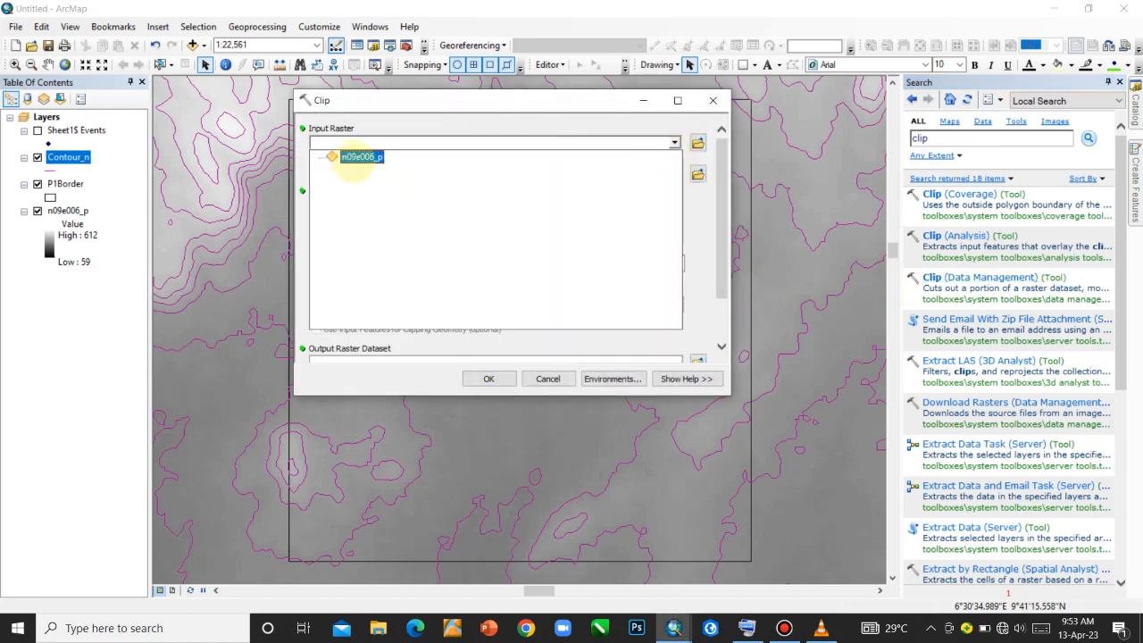
{"action": "left_click", "coordinate": [360, 156]}
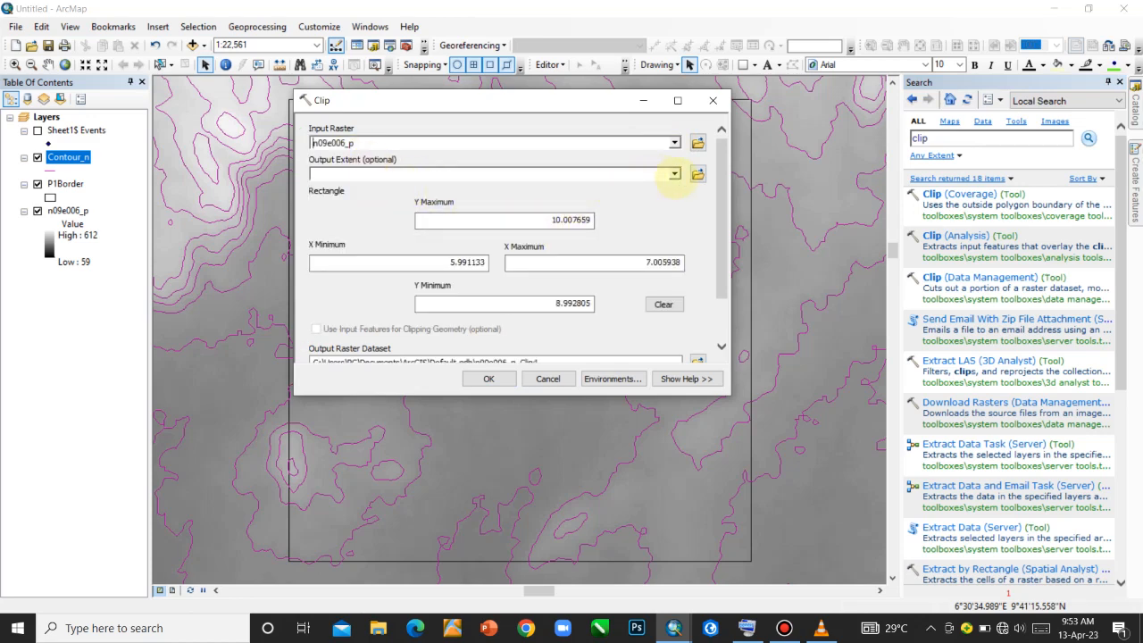
{"action": "left_click", "coordinate": [675, 173]}
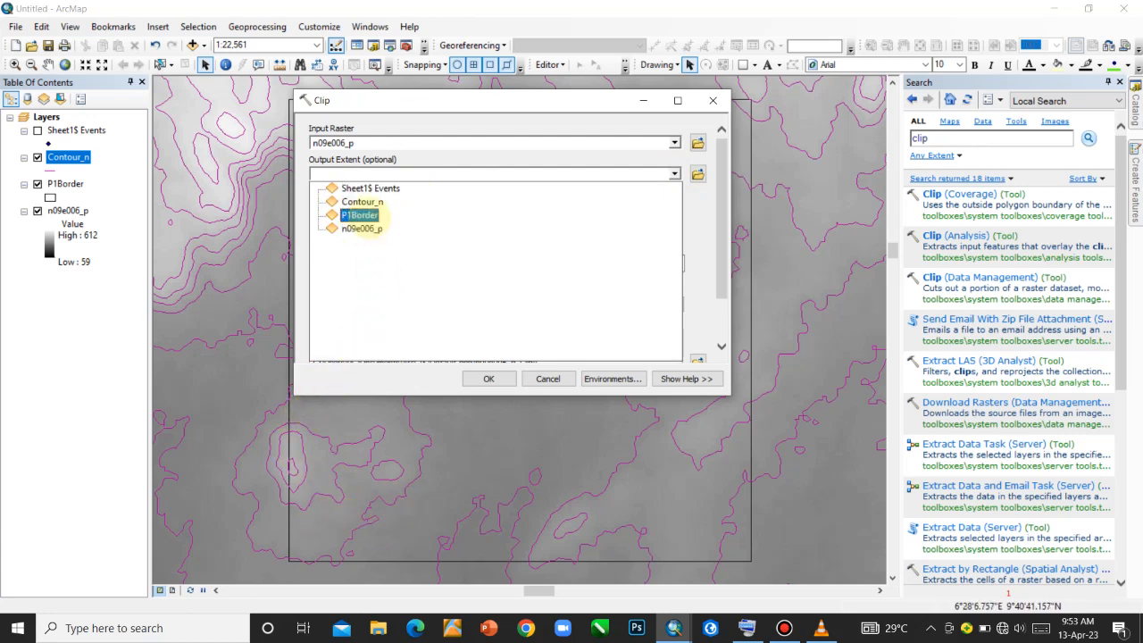
{"action": "left_click", "coordinate": [360, 215]}
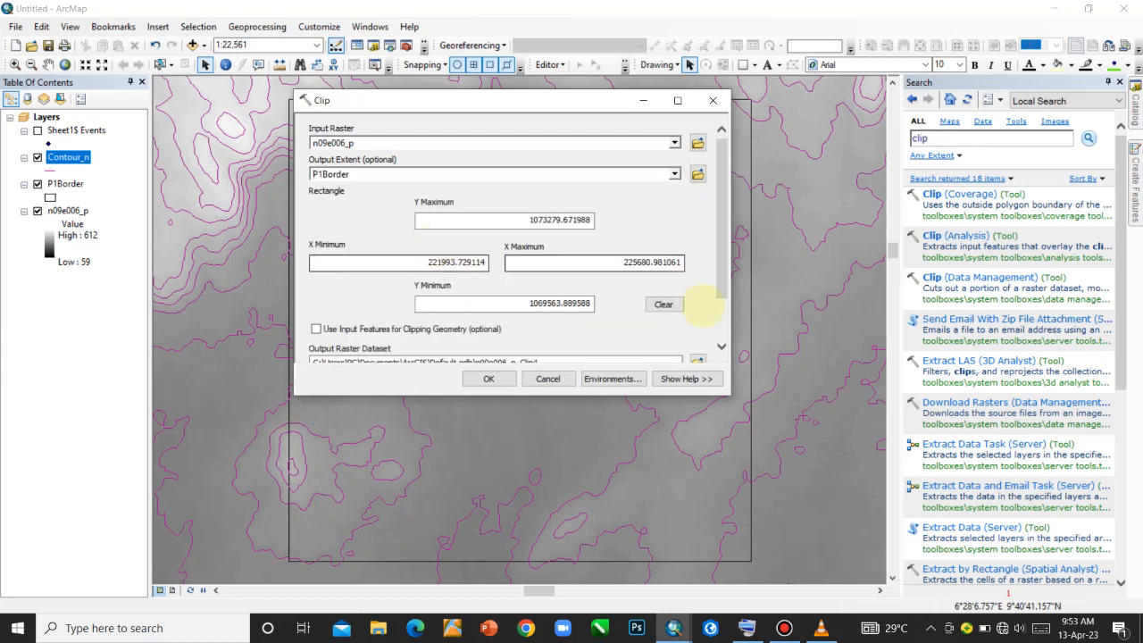
{"action": "scroll", "coordinate": [725, 259], "scroll_direction": "down", "scroll_amount": 3}
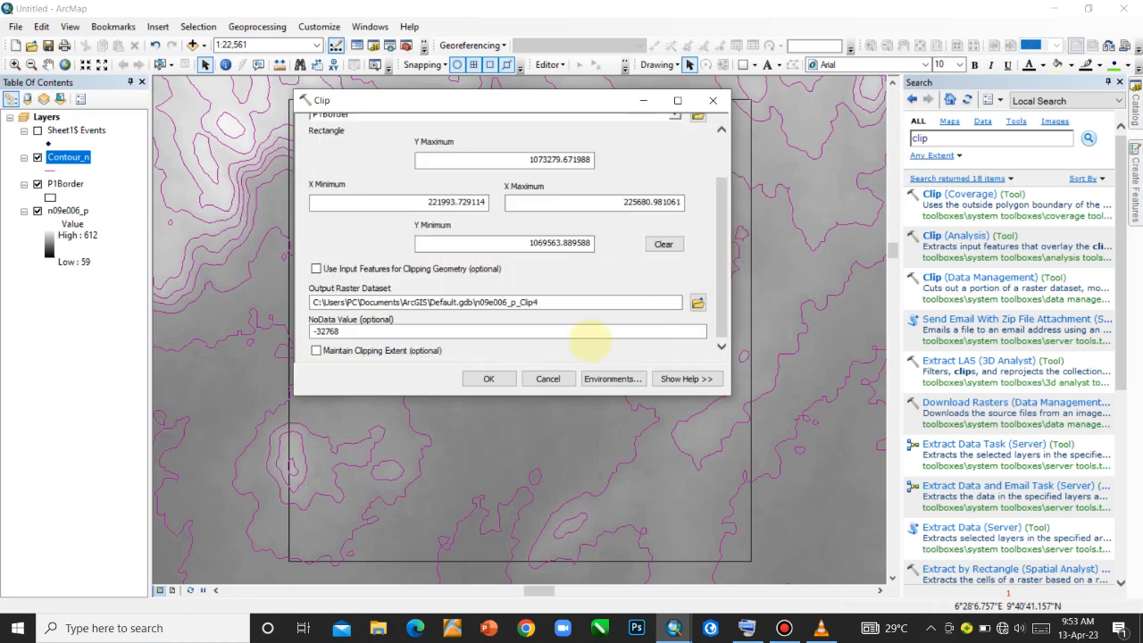
{"action": "left_click", "coordinate": [482, 379]}
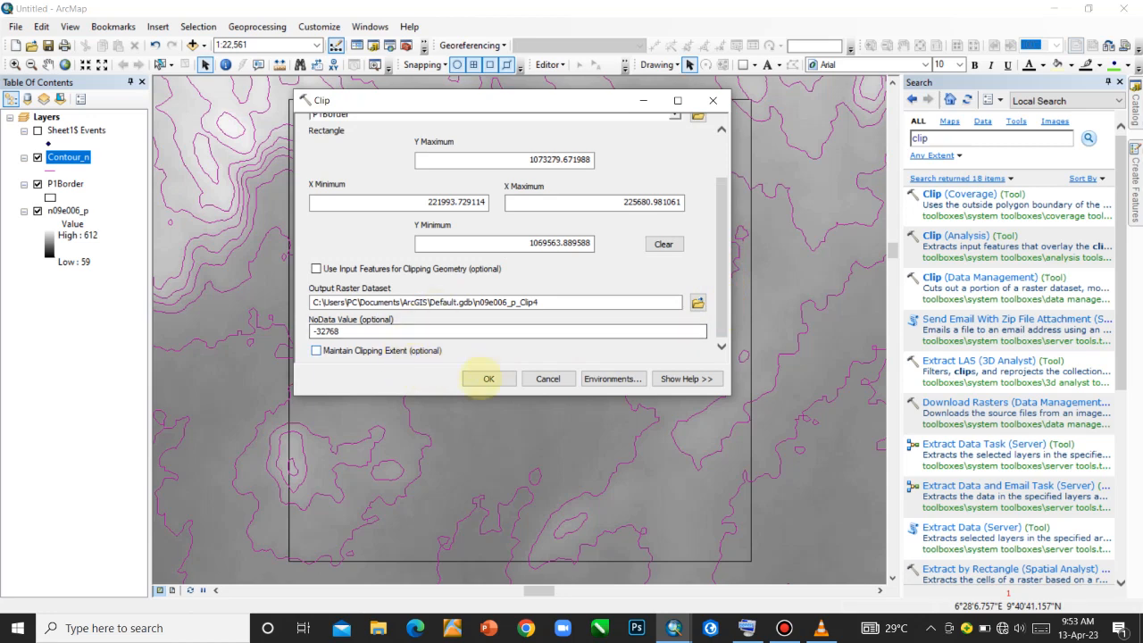
{"action": "left_click", "coordinate": [491, 379]}
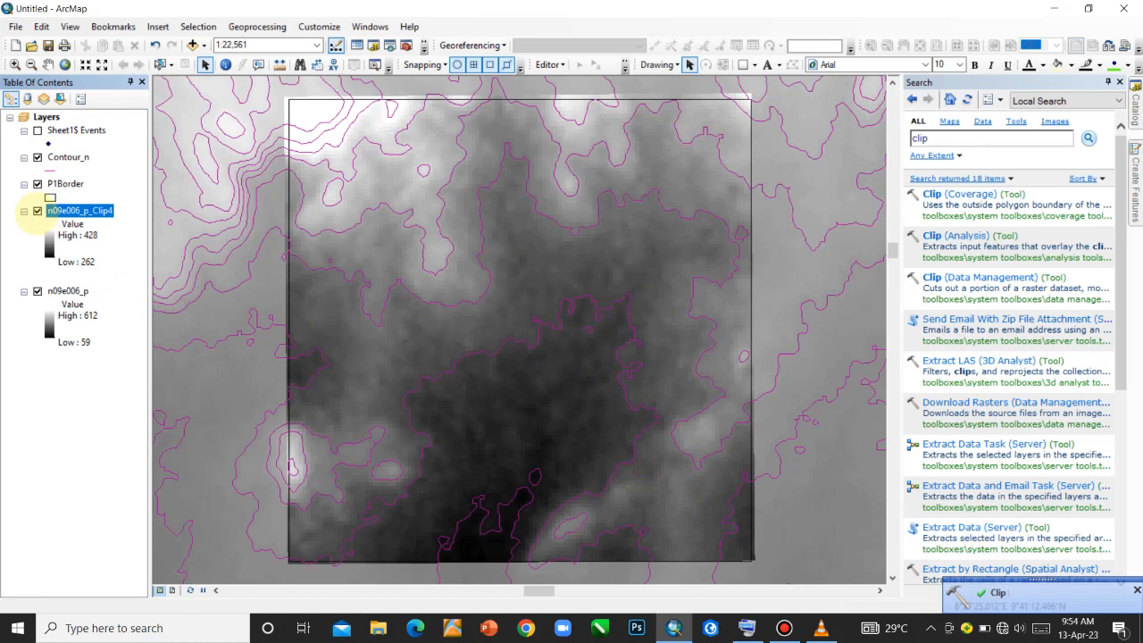
Step: Compare the clipped raster with the original, then hide both the n09e006_p and n09e006_p_Clip4 layers
{"action": "left_click", "coordinate": [37, 212]}
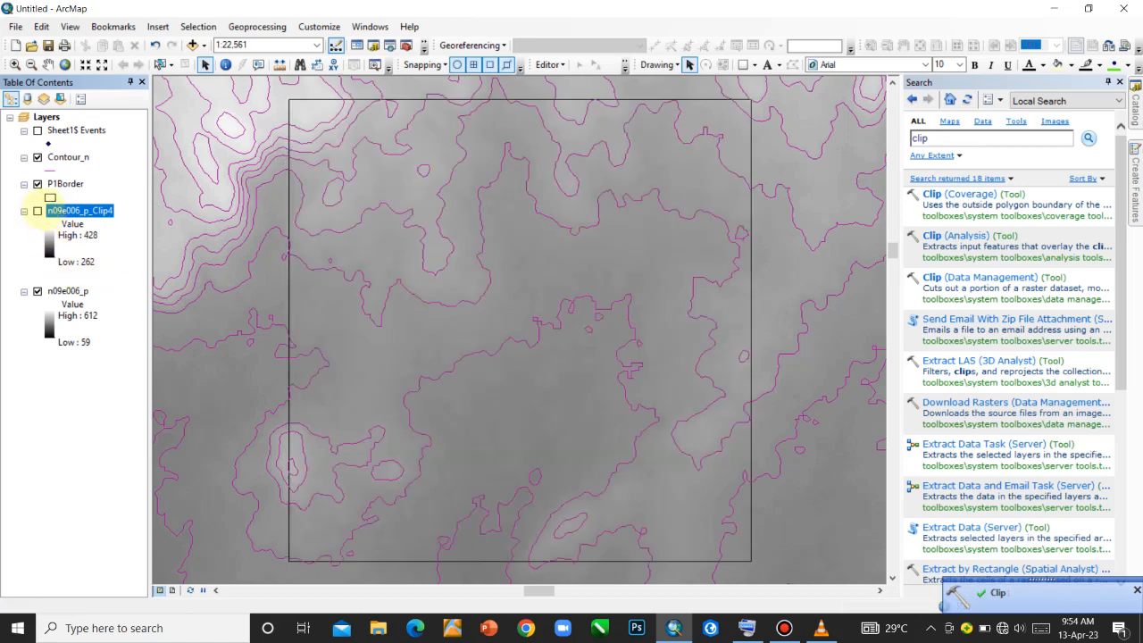
{"action": "left_click", "coordinate": [36, 212]}
{"action": "left_click", "coordinate": [37, 291]}
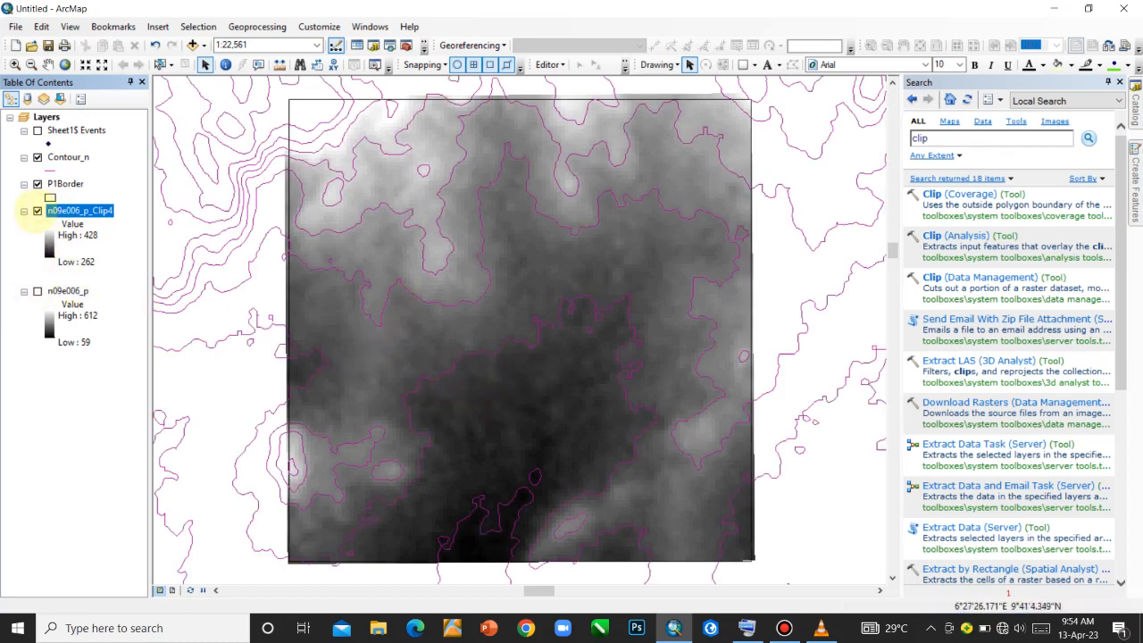
{"action": "left_click", "coordinate": [37, 211]}
{"action": "left_click", "coordinate": [37, 211]}
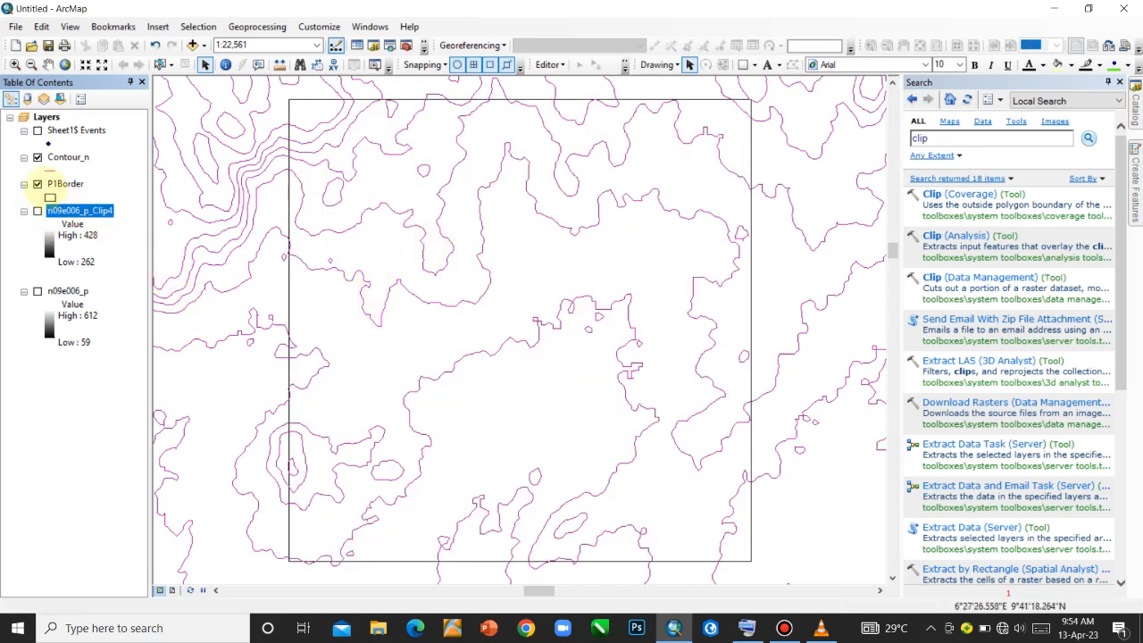
Step: Clip the Contour_n features to the P1Border boundary, keeping the default output feature class Contour_n_Clip
{"action": "left_click", "coordinate": [67, 157]}
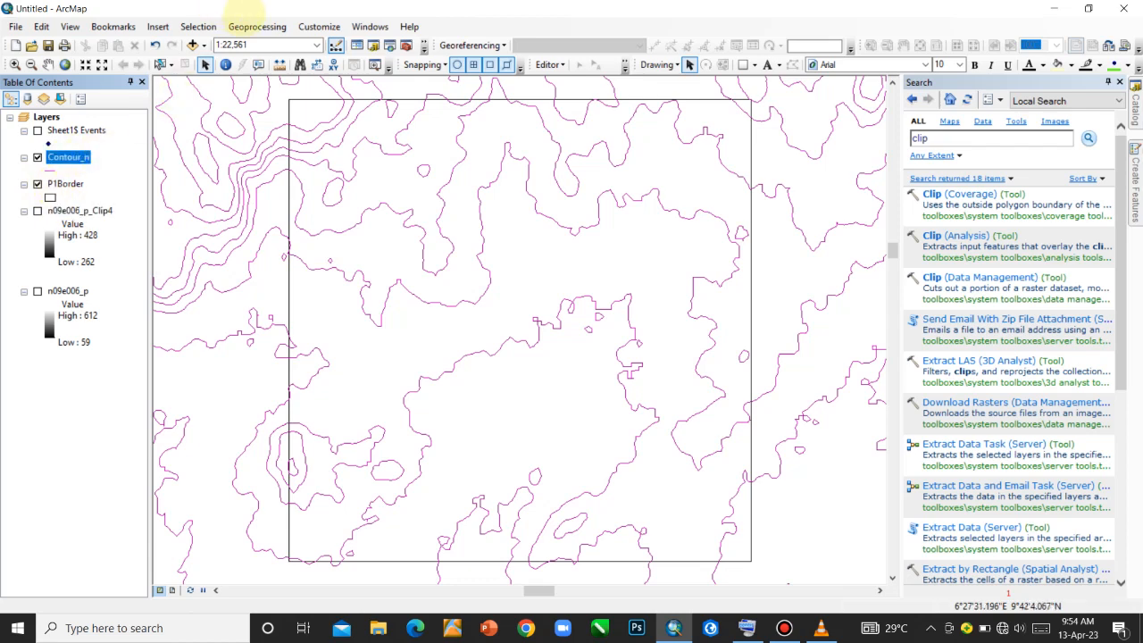
{"action": "left_click", "coordinate": [257, 26]}
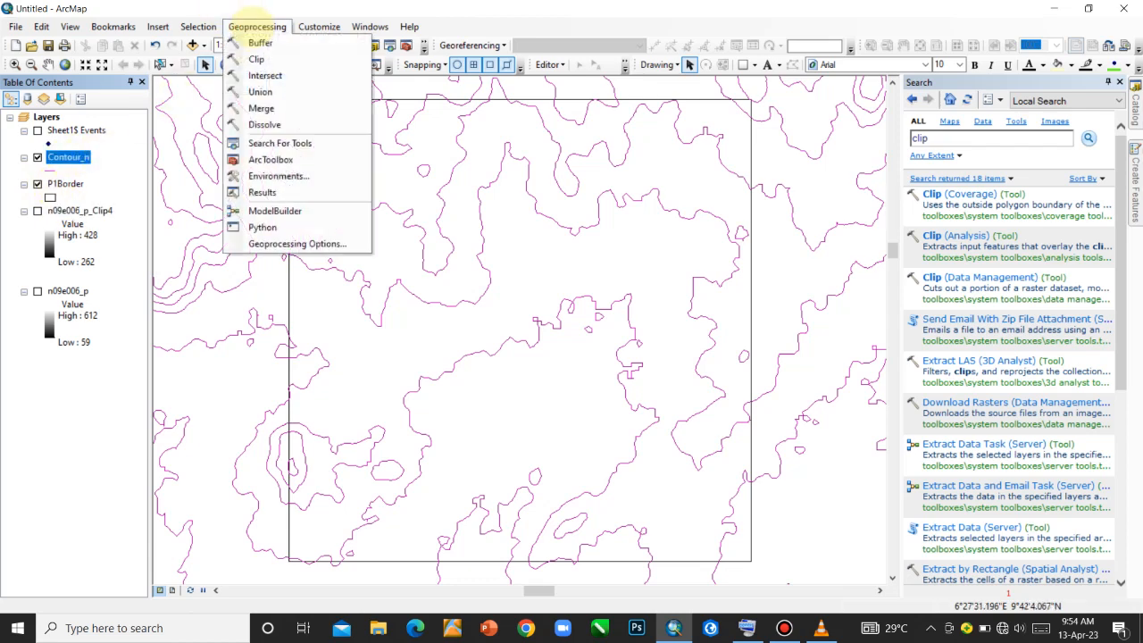
{"action": "left_click", "coordinate": [256, 59]}
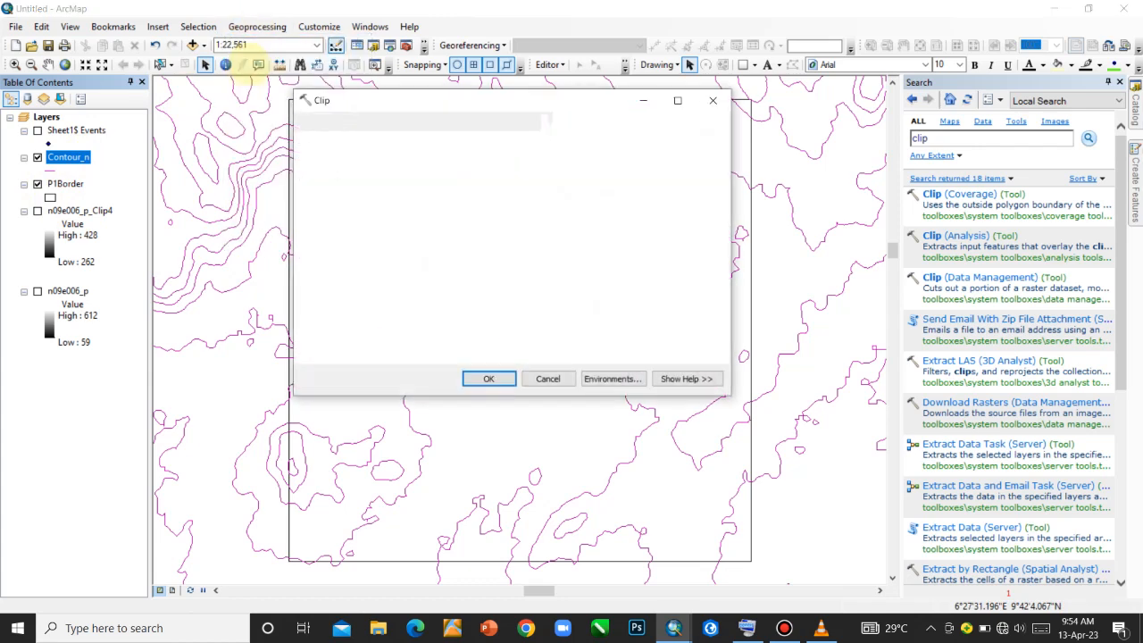
{"action": "left_click", "coordinate": [675, 143]}
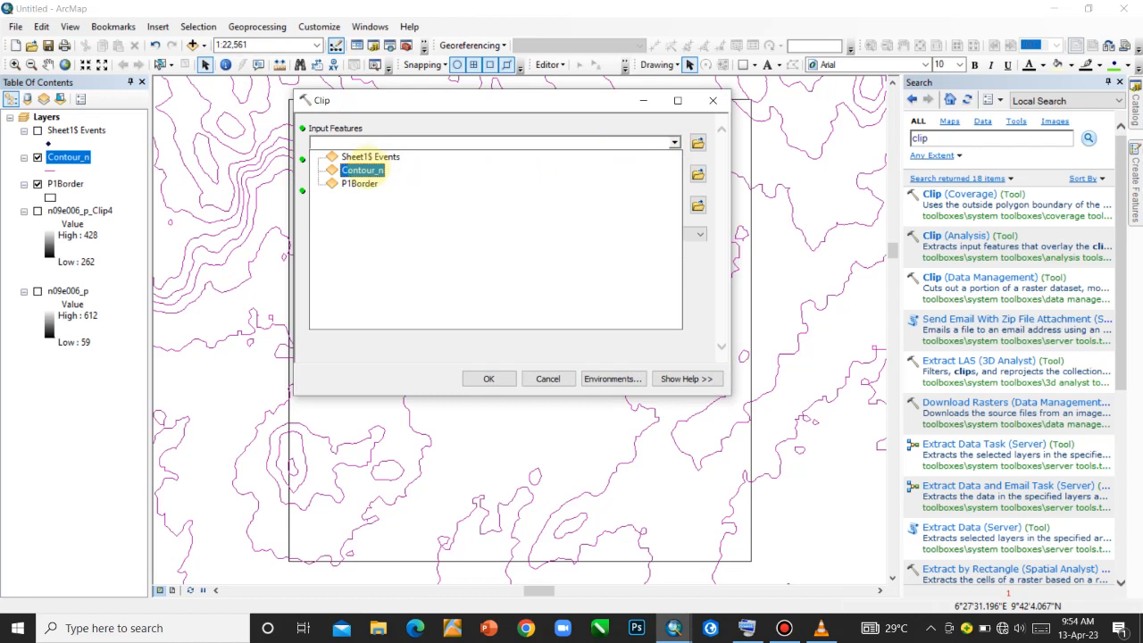
{"action": "left_click", "coordinate": [362, 170]}
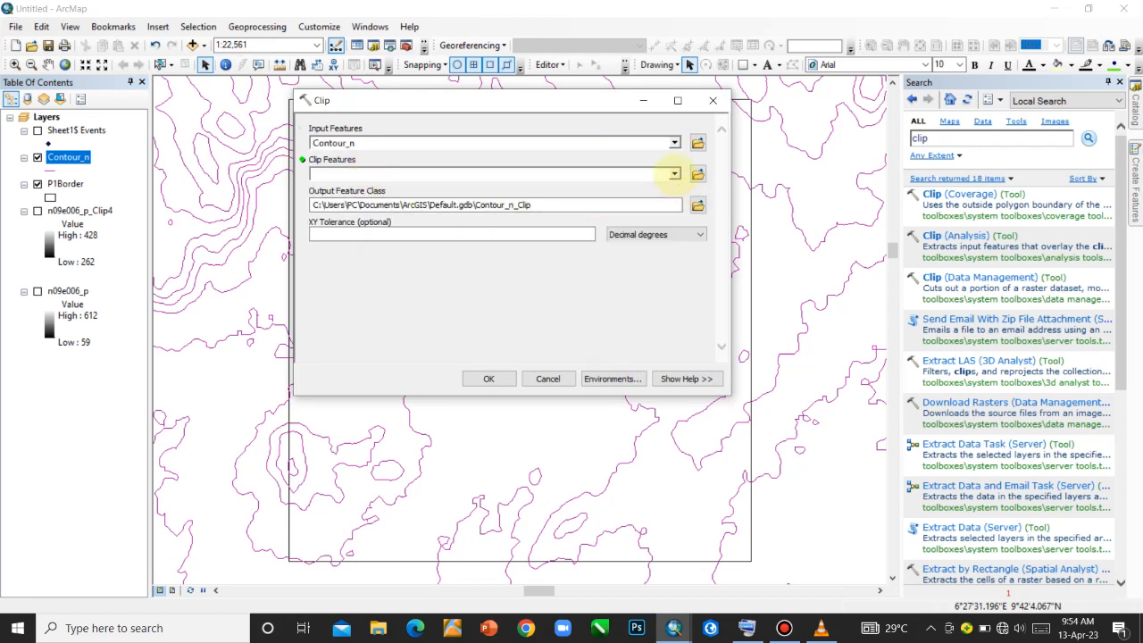
{"action": "left_click", "coordinate": [674, 174]}
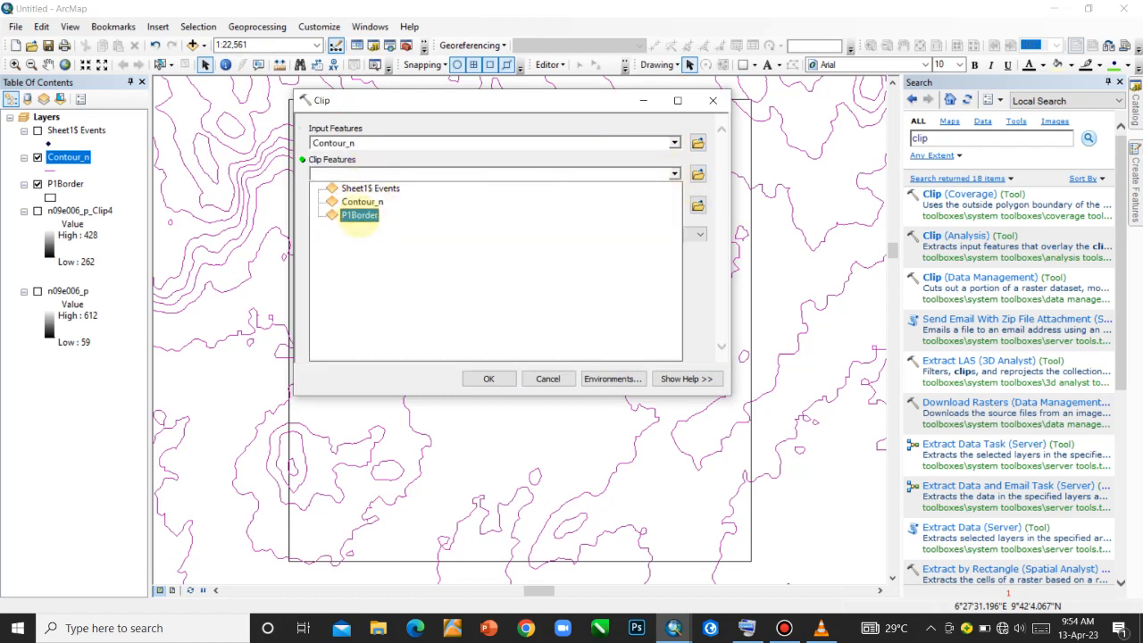
{"action": "left_click", "coordinate": [357, 214]}
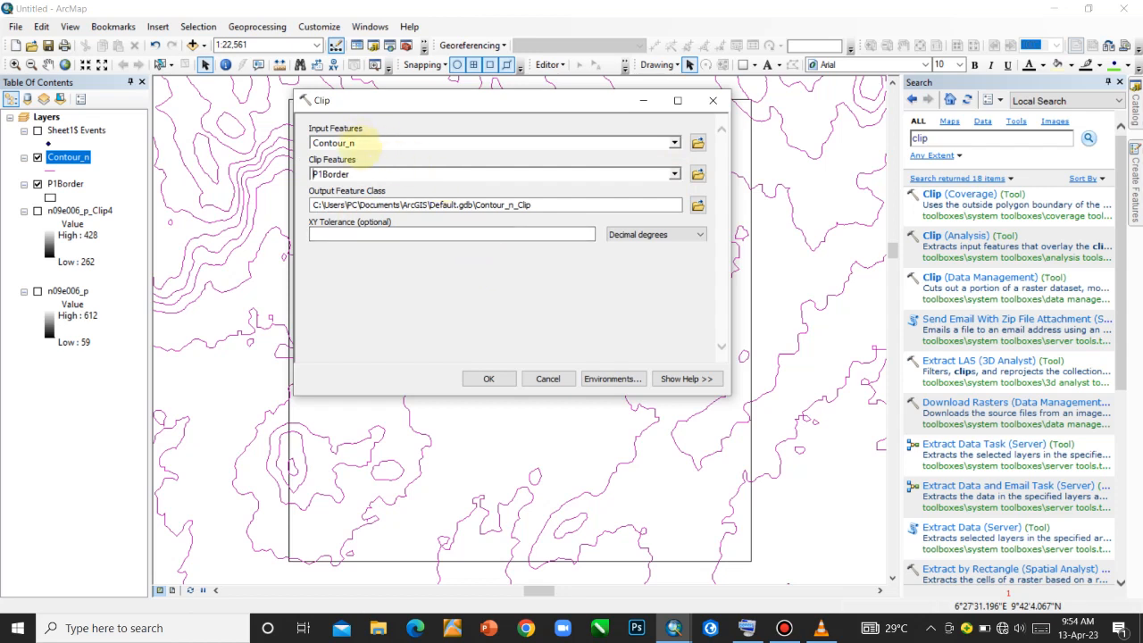
{"action": "left_click", "coordinate": [489, 379]}
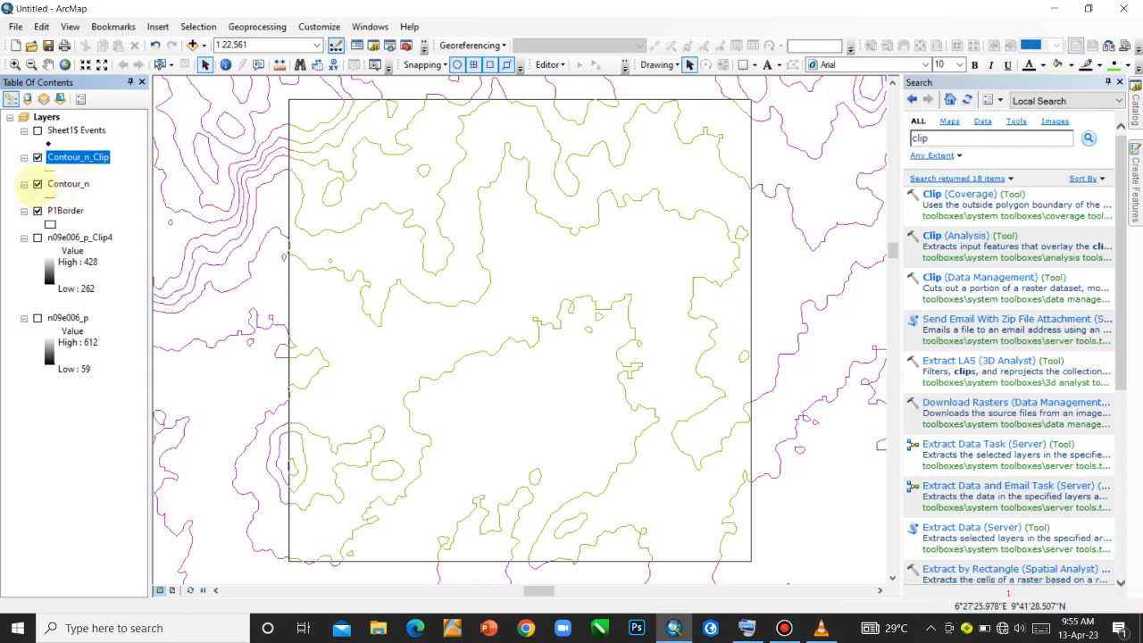
Step: Remove the n09e006_p raster, the n09e006_p_Clip4 raster and the unclipped Contour_n layer from the map
{"action": "left_click", "coordinate": [37, 184]}
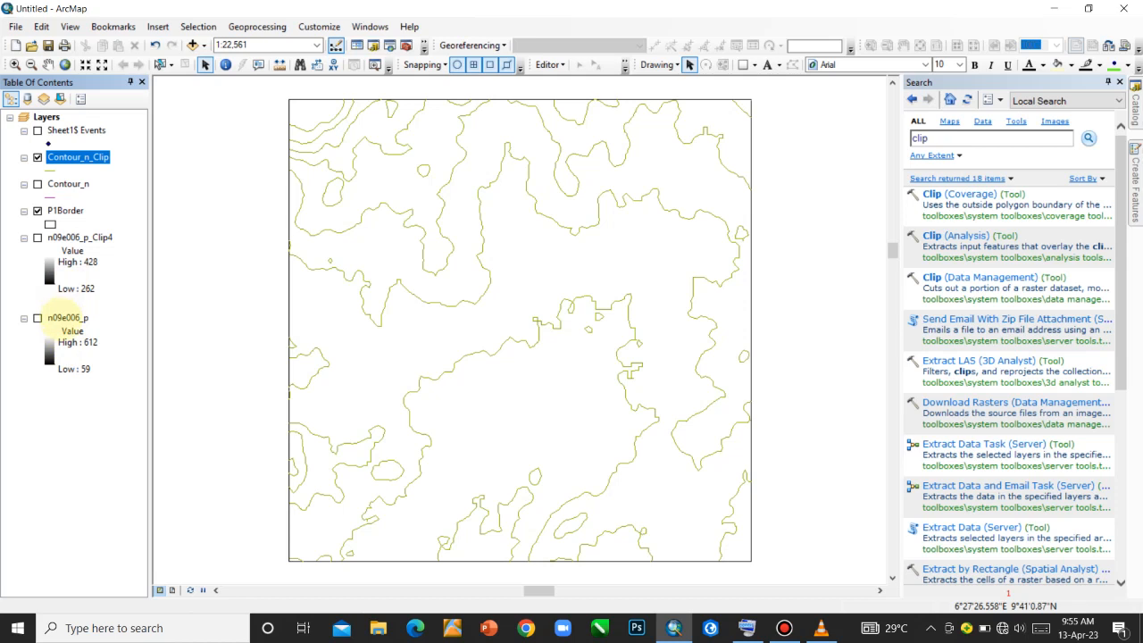
{"action": "left_click", "coordinate": [67, 318]}
{"action": "right_click", "coordinate": [64, 318]}
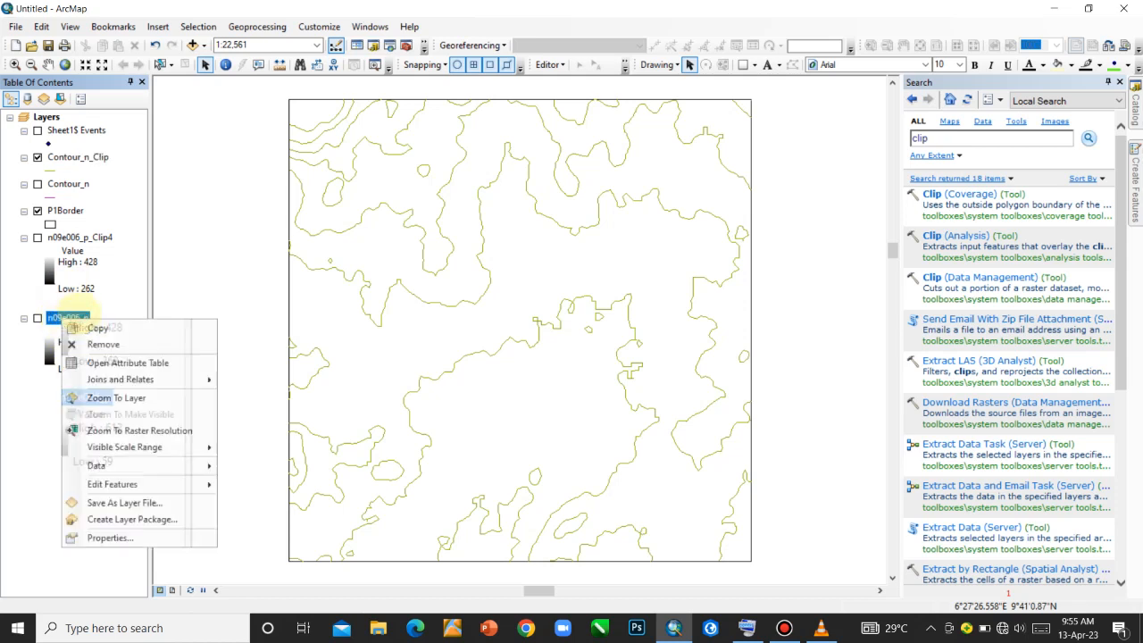
{"action": "left_click", "coordinate": [100, 344]}
{"action": "left_click", "coordinate": [73, 236]}
{"action": "right_click", "coordinate": [64, 234]}
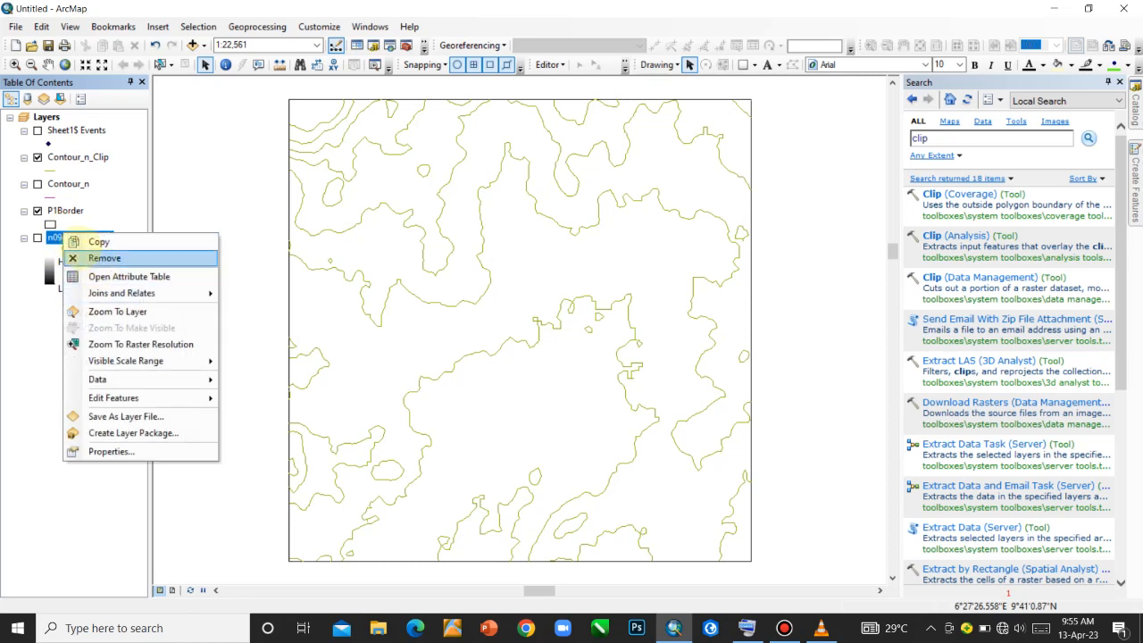
{"action": "left_click", "coordinate": [76, 257]}
{"action": "left_click", "coordinate": [67, 184]}
{"action": "right_click", "coordinate": [69, 184]}
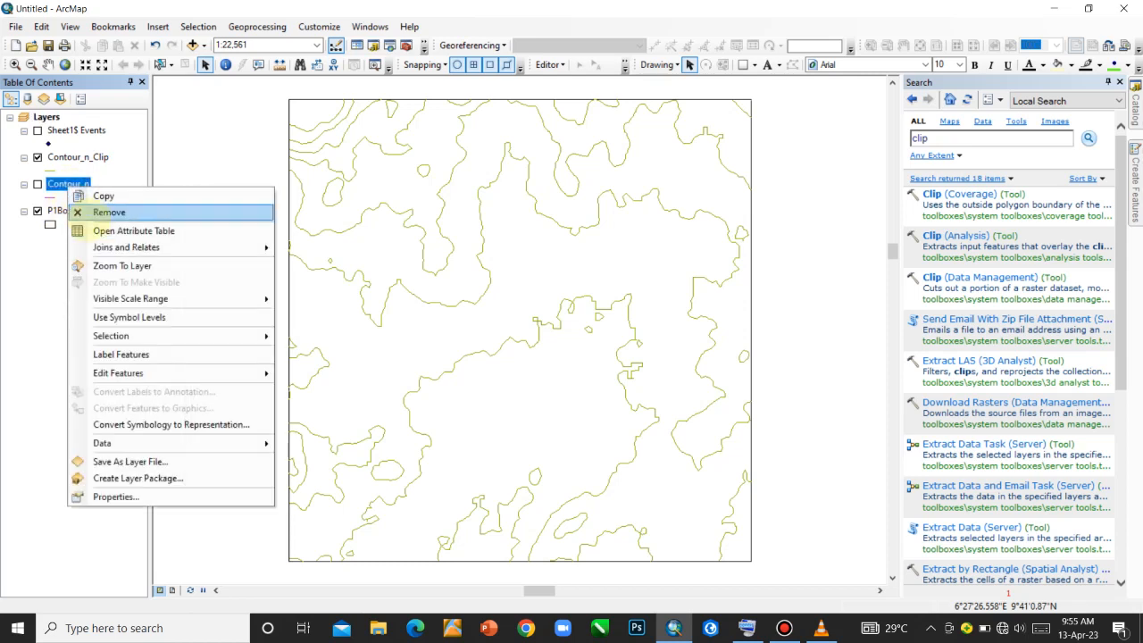
{"action": "left_click", "coordinate": [78, 213]}
{"action": "left_click", "coordinate": [66, 158]}
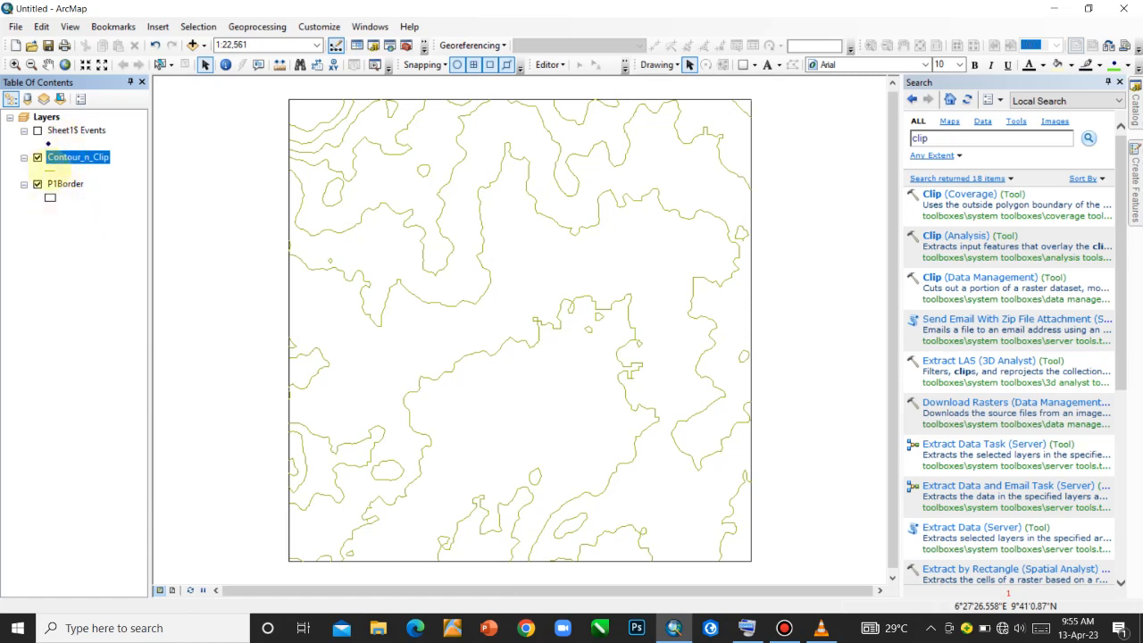
{"action": "left_click", "coordinate": [50, 169]}
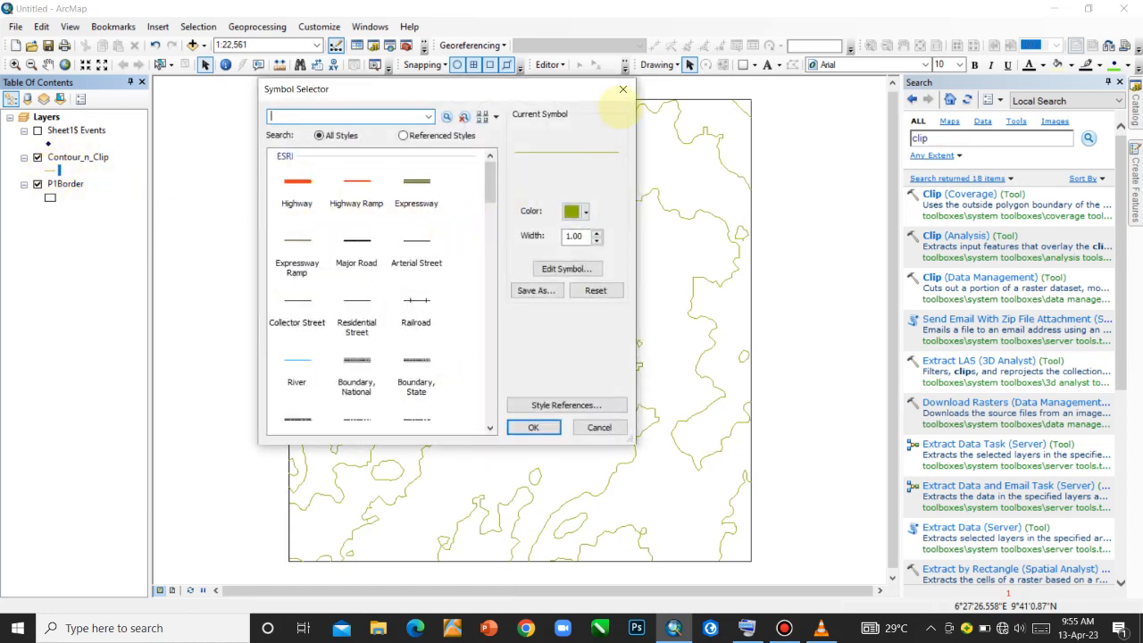
{"action": "left_click", "coordinate": [623, 88]}
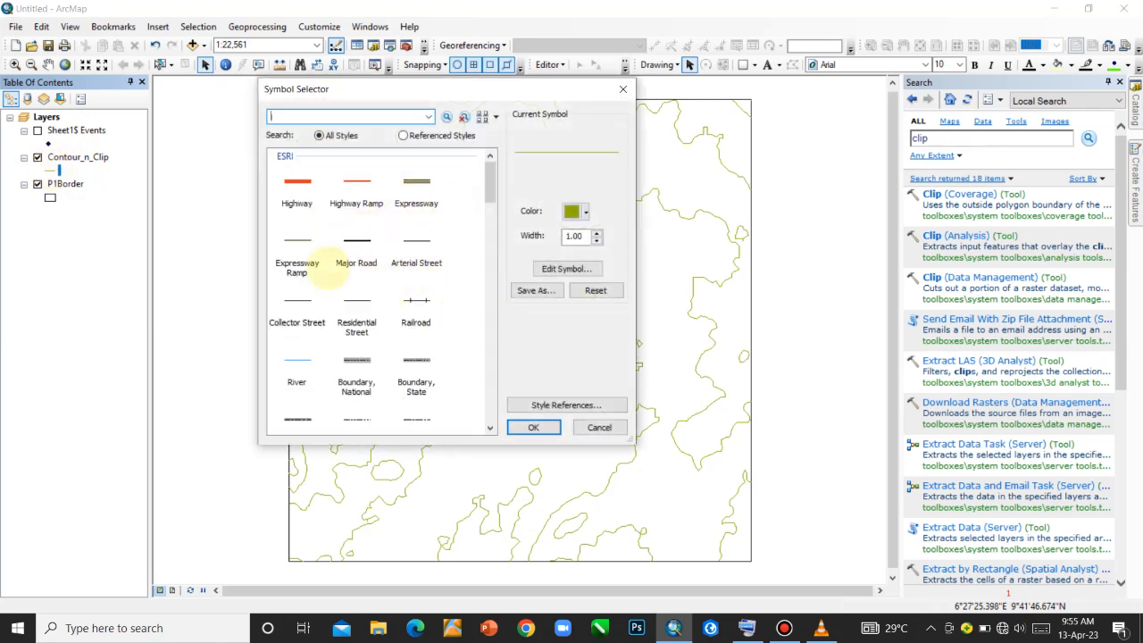
{"action": "scroll", "coordinate": [361, 290], "scroll_direction": "down", "scroll_amount": 3}
{"action": "scroll", "coordinate": [374, 299], "scroll_direction": "up", "scroll_amount": 3}
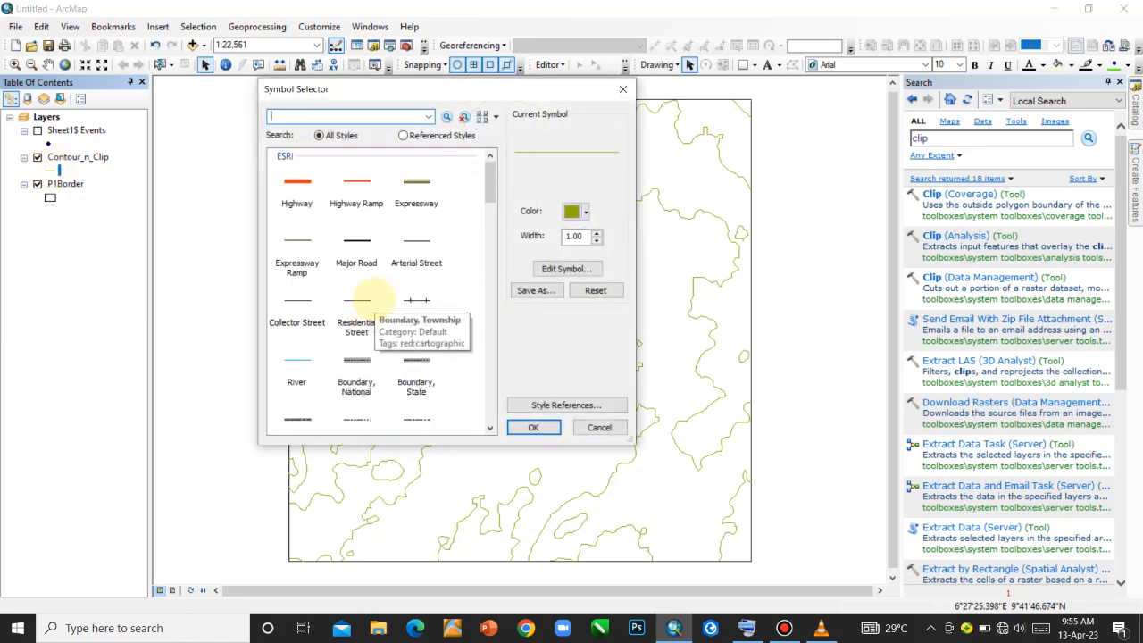
{"action": "scroll", "coordinate": [404, 277], "scroll_direction": "down", "scroll_amount": 8}
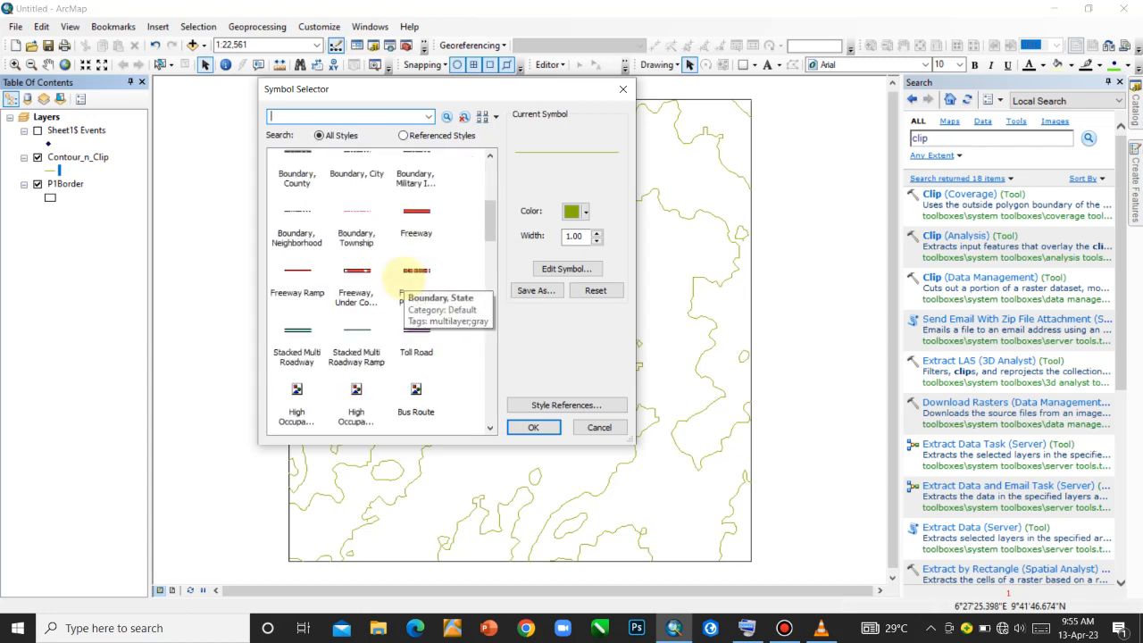
{"action": "scroll", "coordinate": [402, 284], "scroll_direction": "up", "scroll_amount": 8}
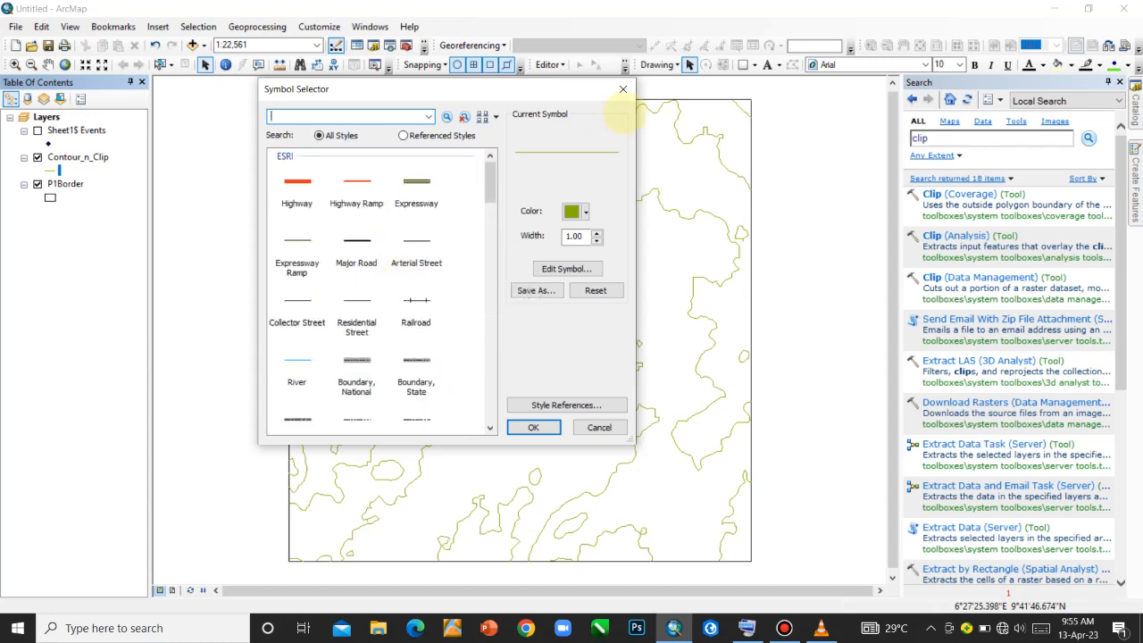
{"action": "left_click", "coordinate": [623, 89]}
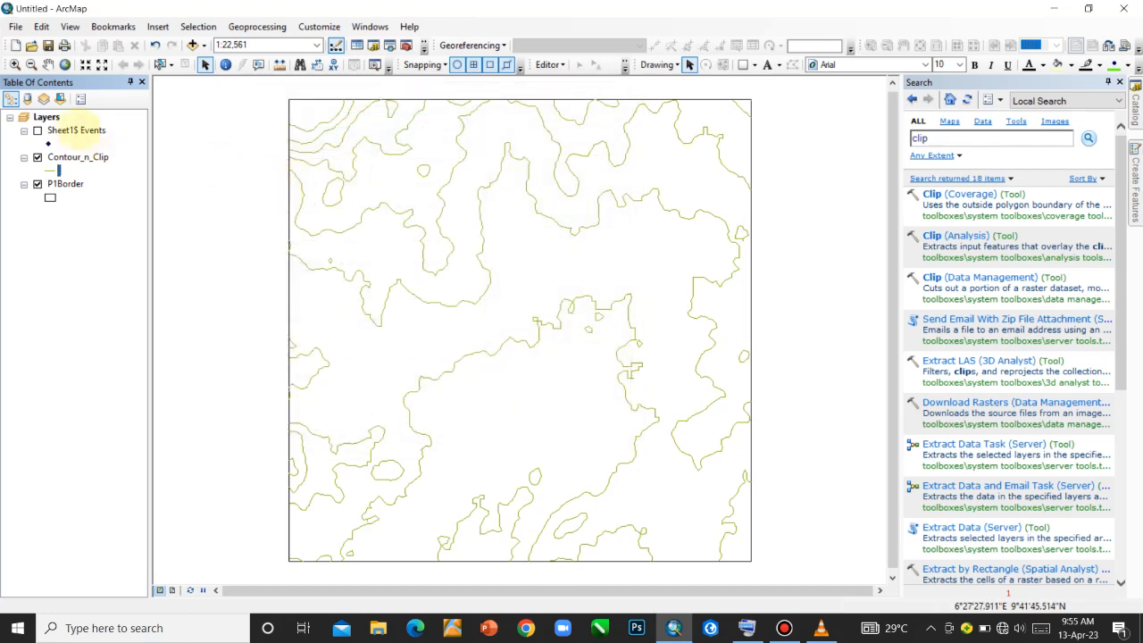
Step: Set the symbology of the Contour_n_Clip layer to unique-value categories based on the Contour field
{"action": "left_click", "coordinate": [90, 159]}
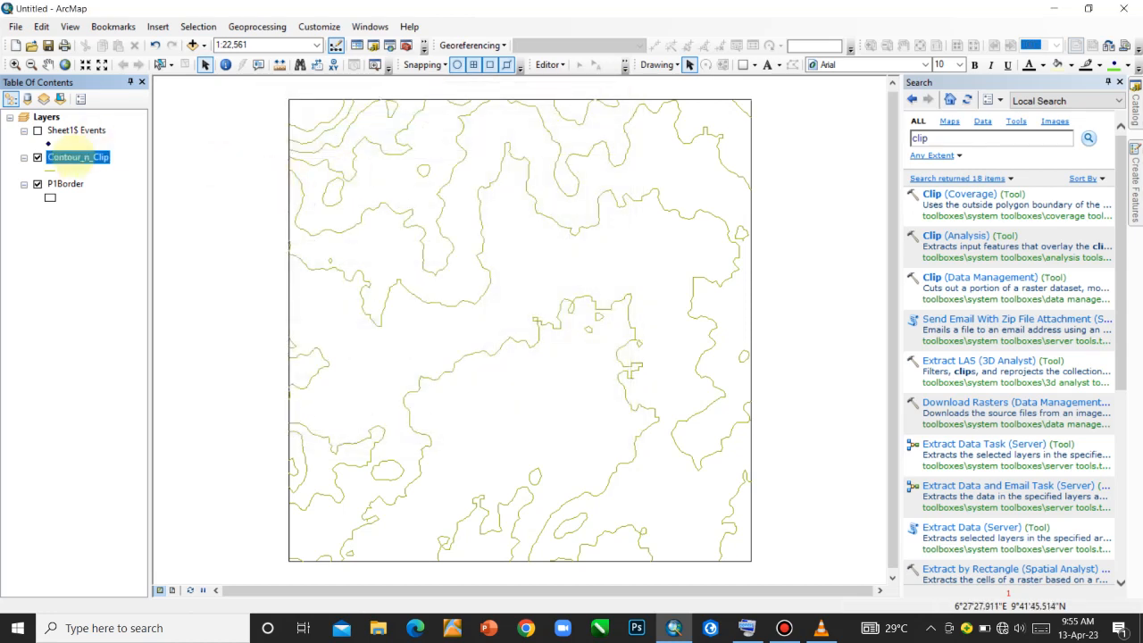
{"action": "right_click", "coordinate": [78, 161]}
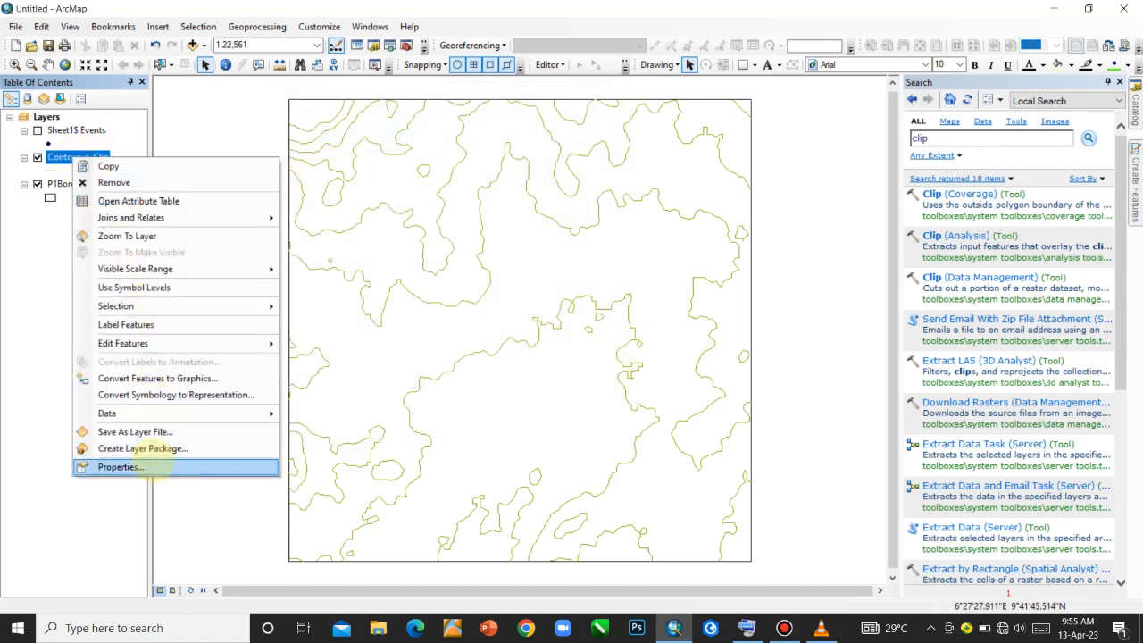
{"action": "left_click", "coordinate": [134, 467]}
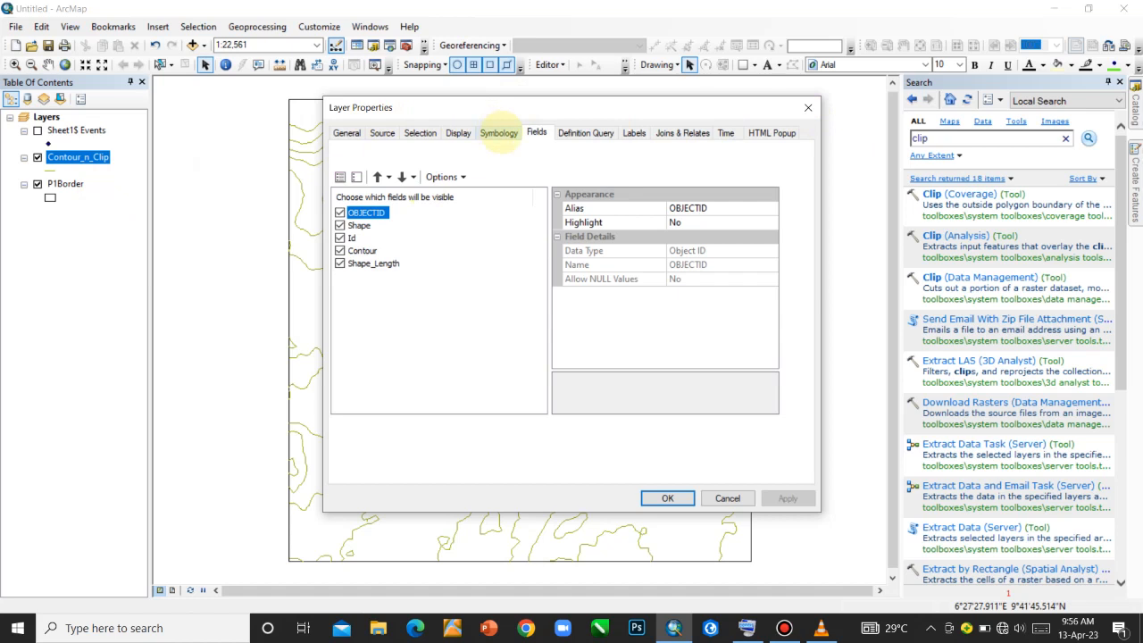
{"action": "left_click", "coordinate": [498, 133]}
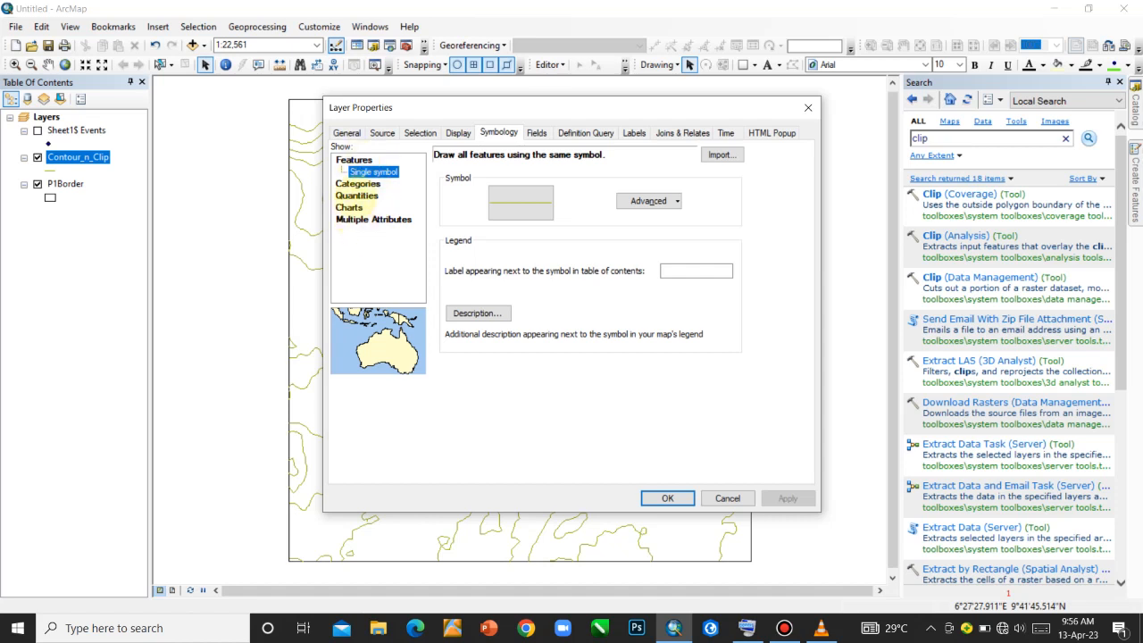
{"action": "left_click", "coordinate": [357, 184]}
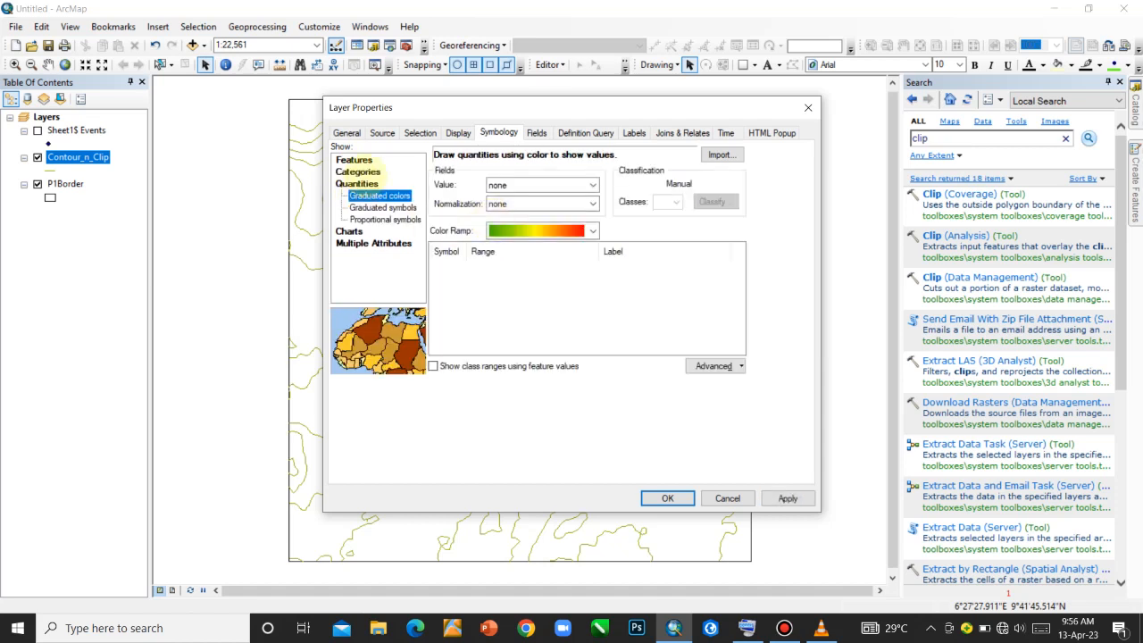
{"action": "left_click", "coordinate": [359, 172]}
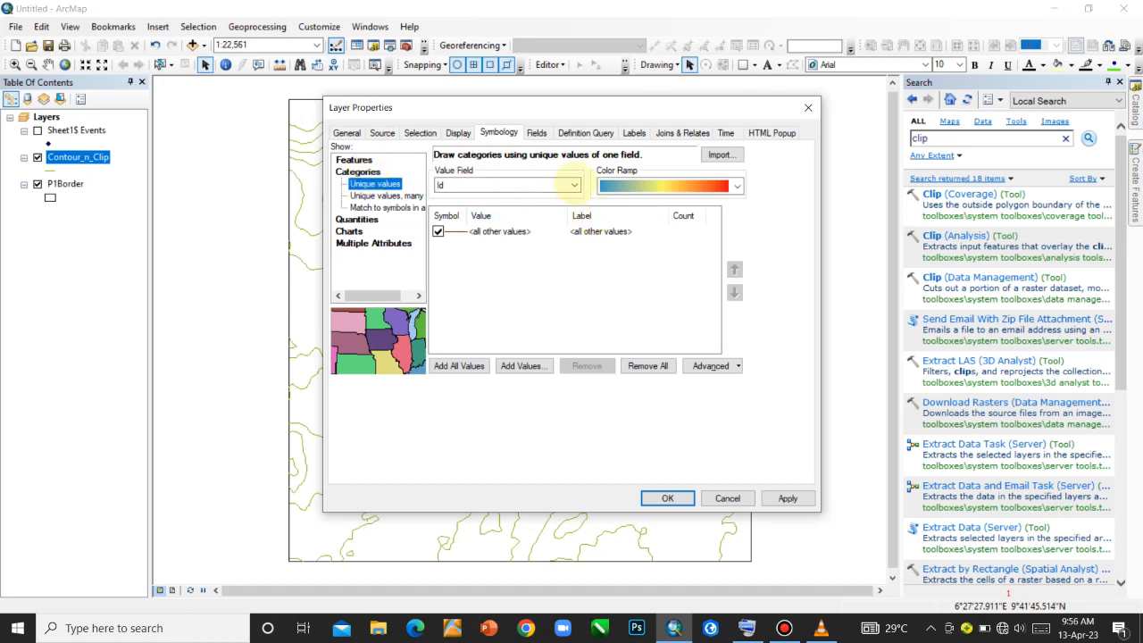
{"action": "left_click", "coordinate": [573, 185]}
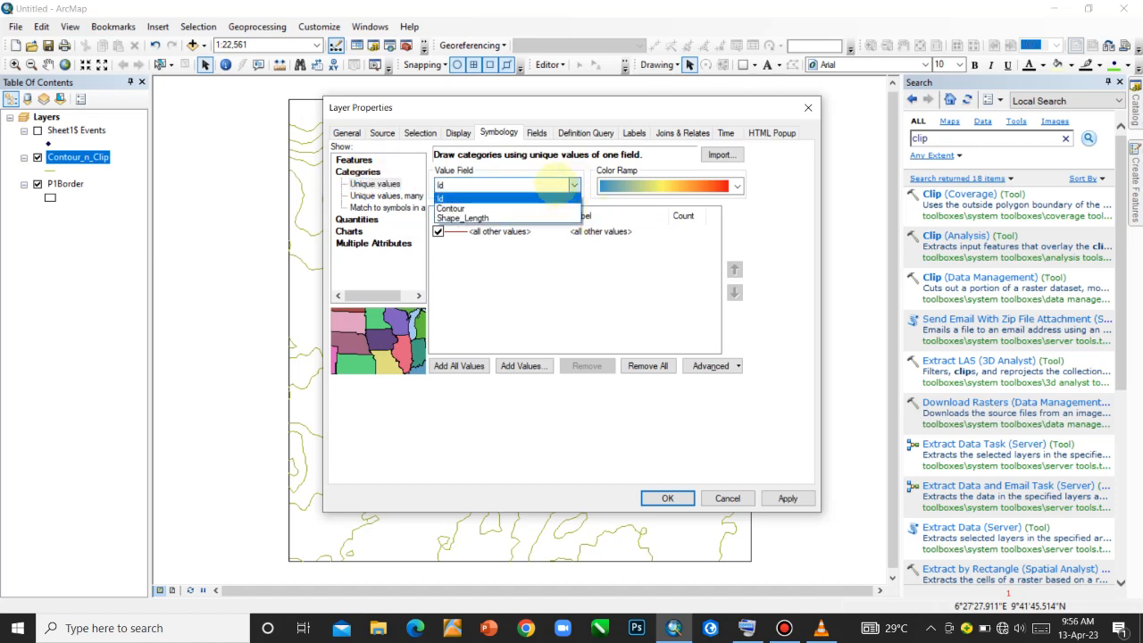
{"action": "left_click", "coordinate": [573, 185]}
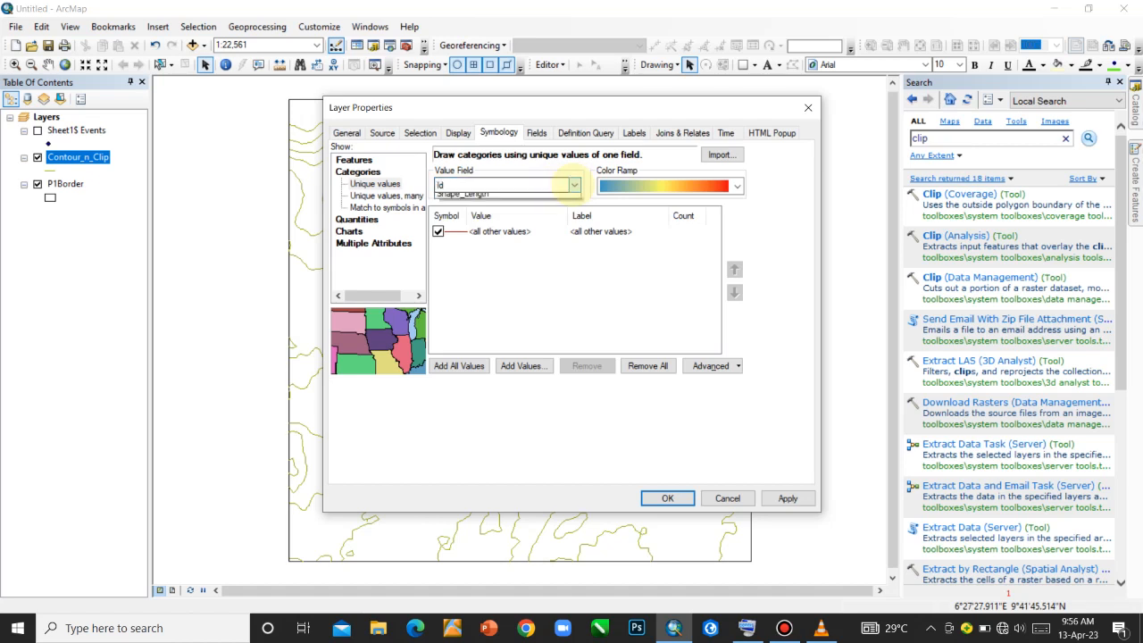
{"action": "left_click", "coordinate": [574, 185]}
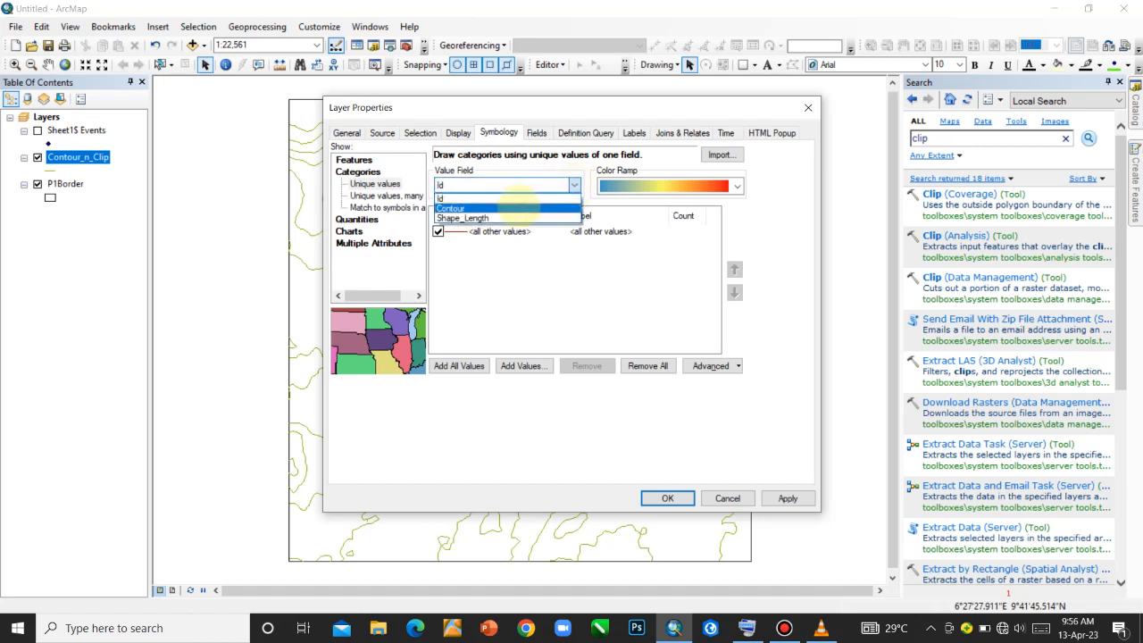
{"action": "left_click", "coordinate": [521, 208]}
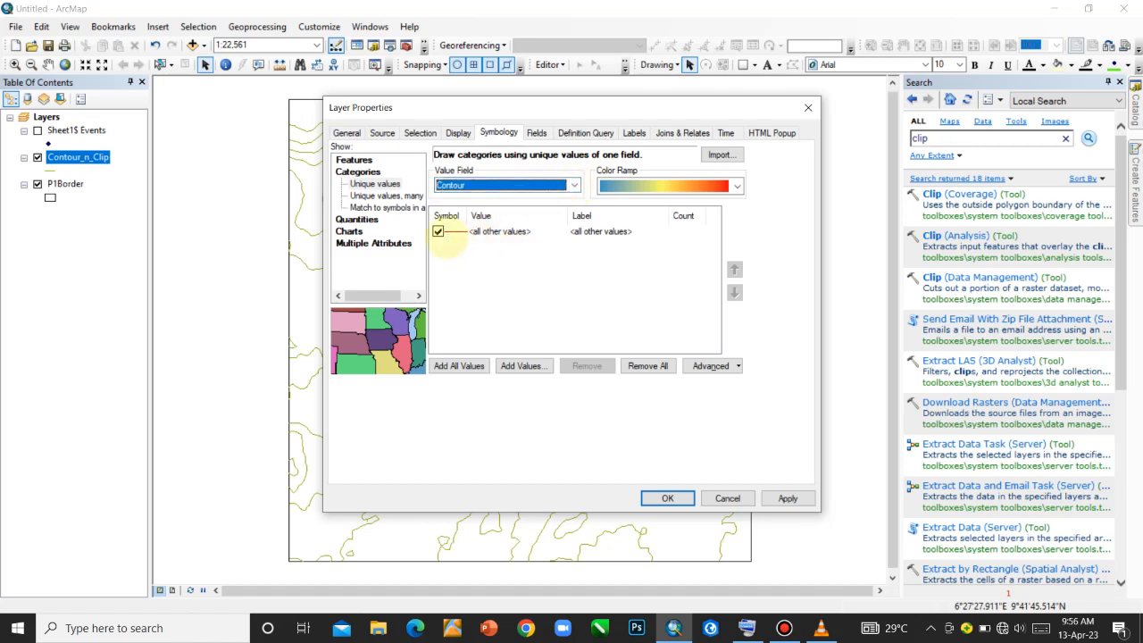
Step: Exclude all other values from the Contour_n_Clip symbology, add all contour values as classes and select the 350 class
{"action": "left_click", "coordinate": [437, 231]}
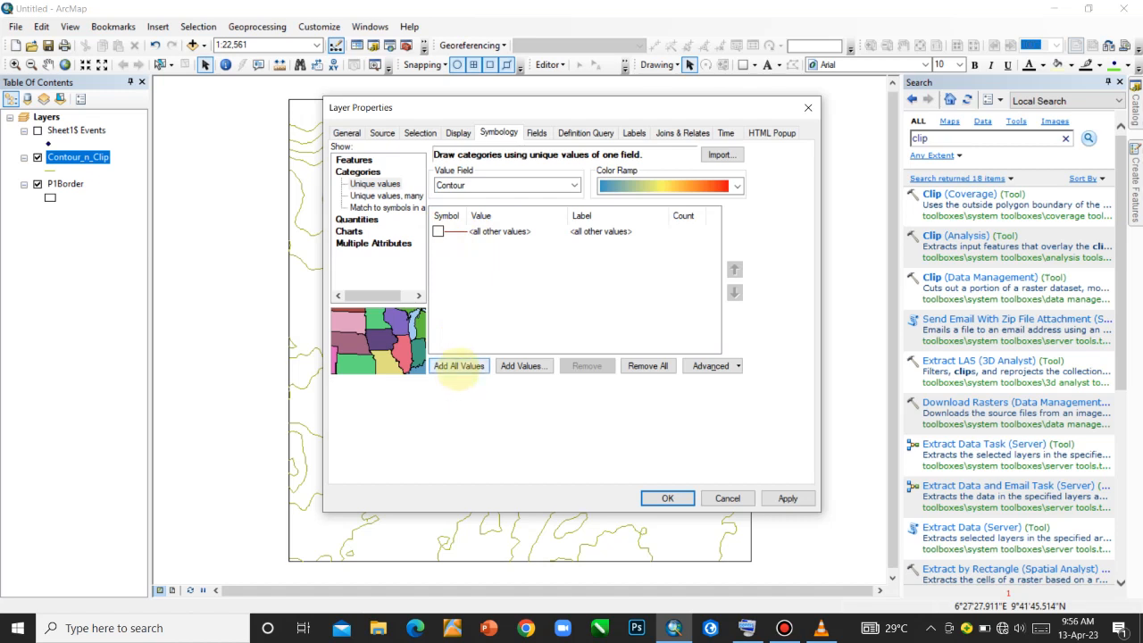
{"action": "left_click", "coordinate": [459, 366]}
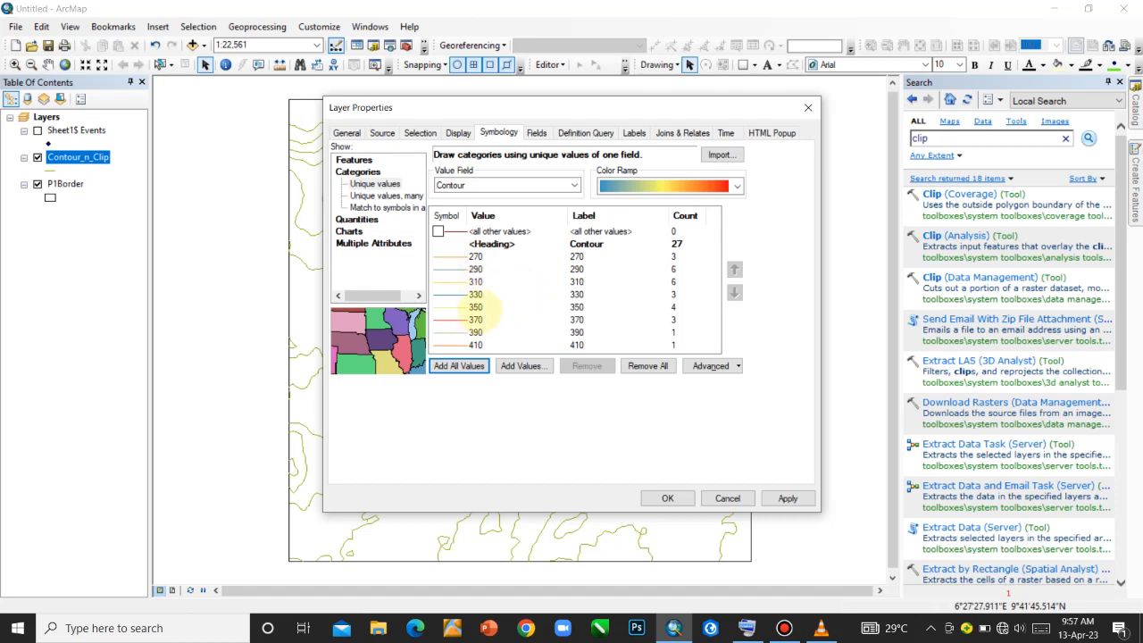
{"action": "left_click", "coordinate": [487, 307]}
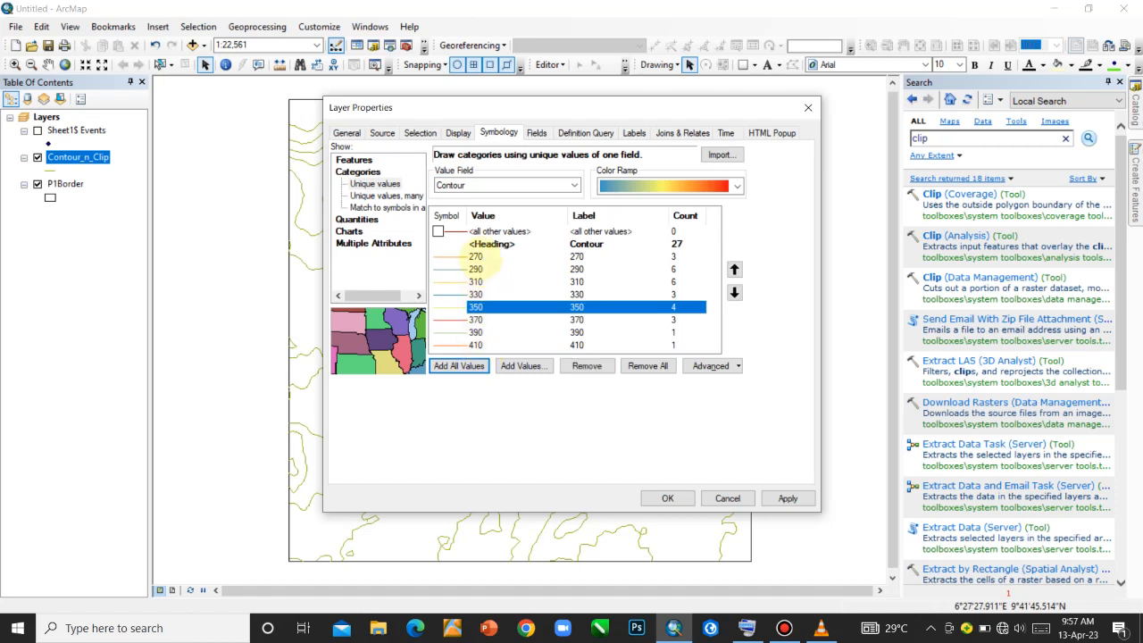
Step: Group the contour values 270, 290, 310, 330, 370, 390 and 410 into one class, leaving 350 separate
{"action": "left_click", "coordinate": [482, 256]}
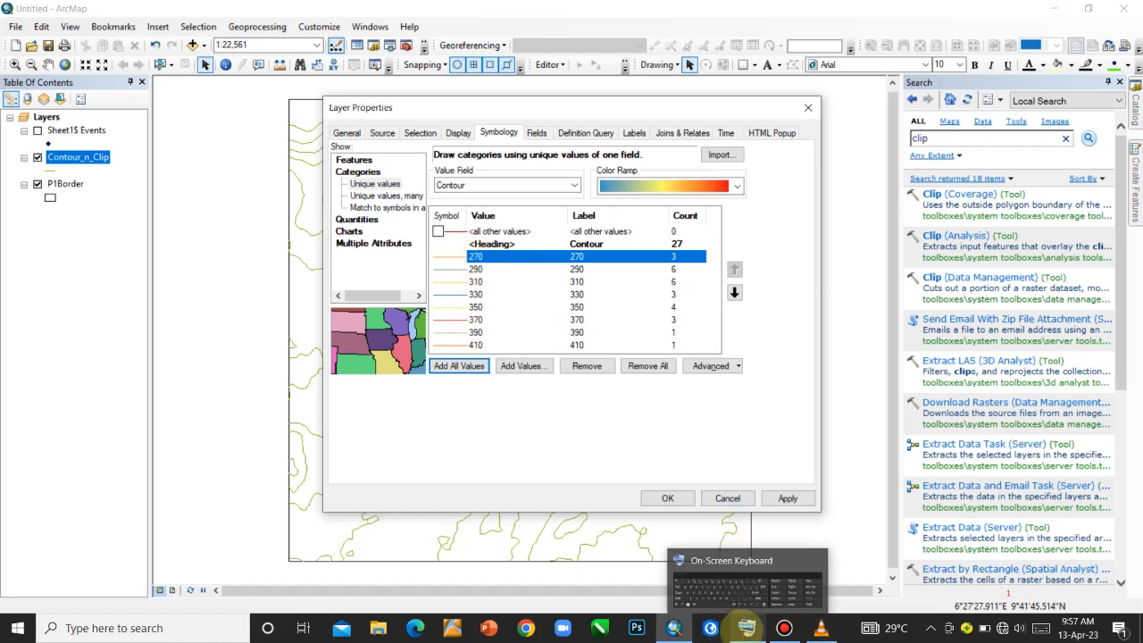
{"action": "left_click", "coordinate": [744, 625]}
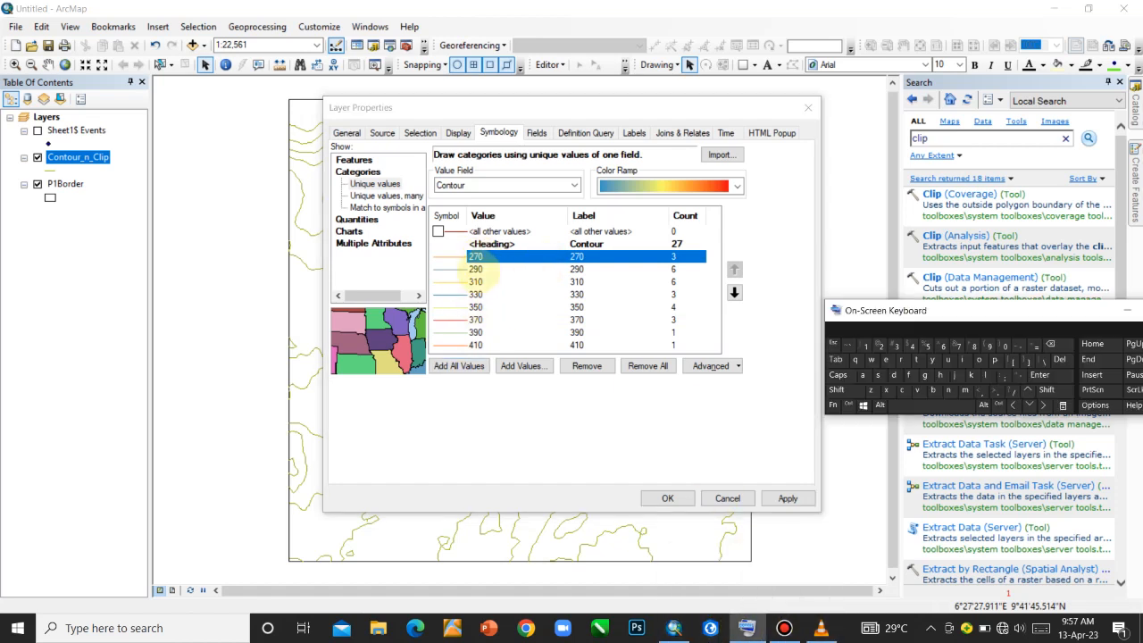
{"action": "left_click", "coordinate": [849, 404]}
{"action": "left_click", "coordinate": [849, 404]}
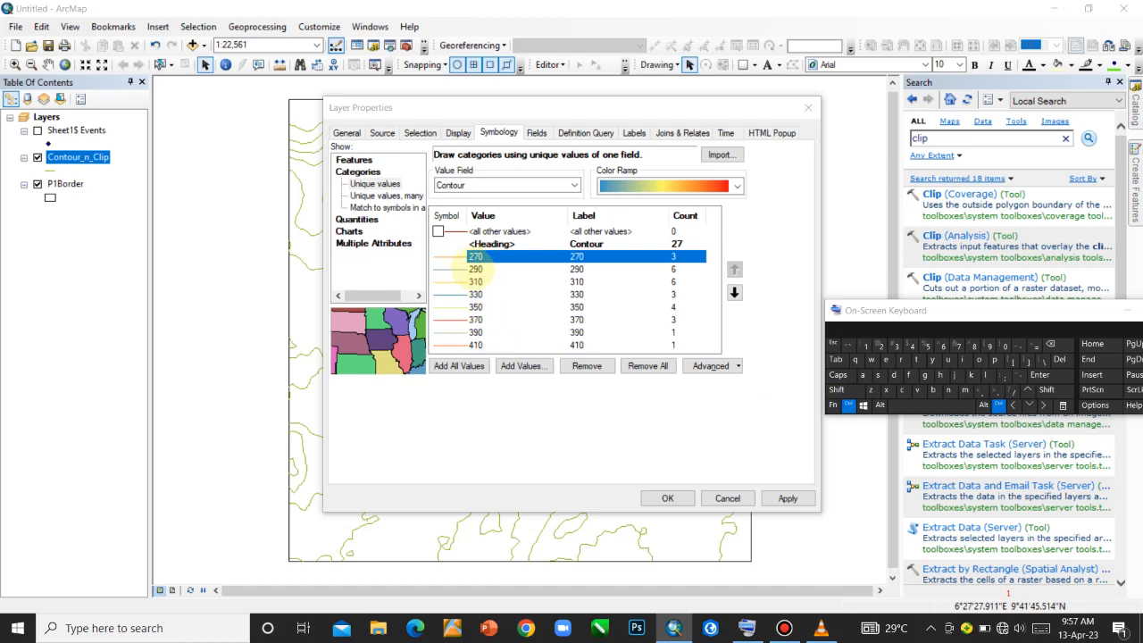
{"action": "left_click", "coordinate": [475, 269], "text": "ctrl"}
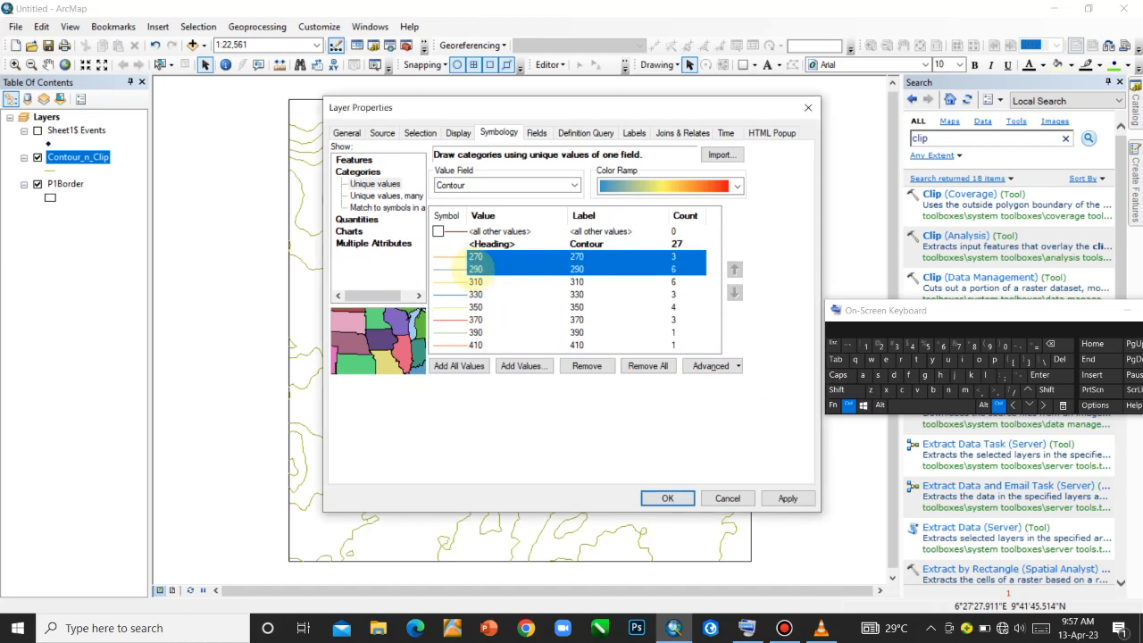
{"action": "left_click", "coordinate": [475, 282], "text": "ctrl"}
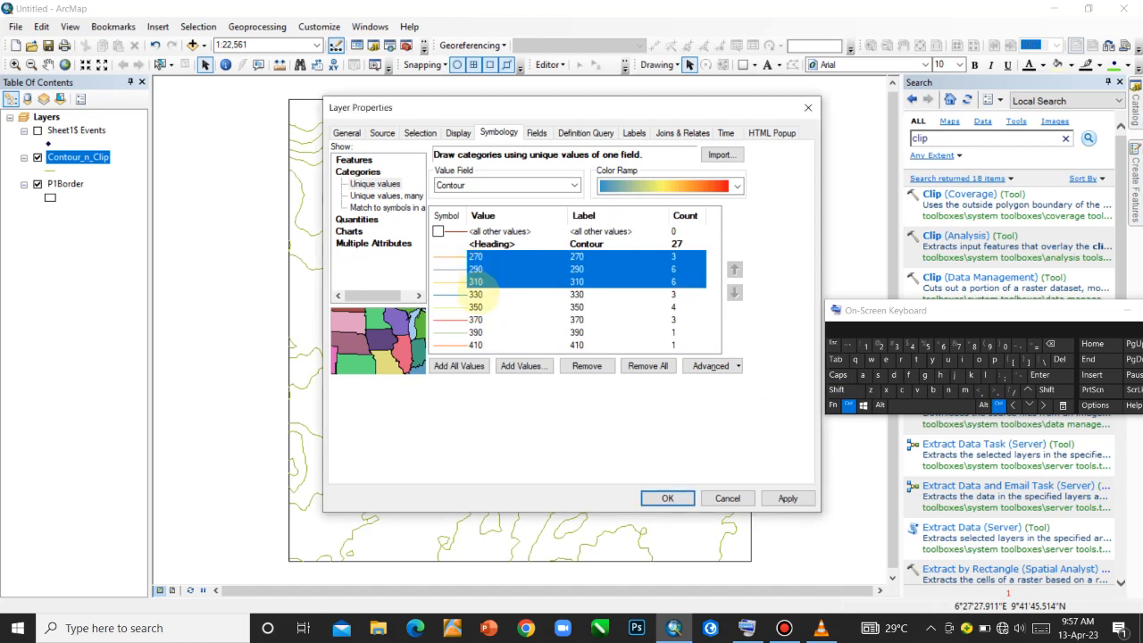
{"action": "left_click", "coordinate": [477, 295], "text": "ctrl"}
{"action": "left_click", "coordinate": [491, 320], "text": "ctrl"}
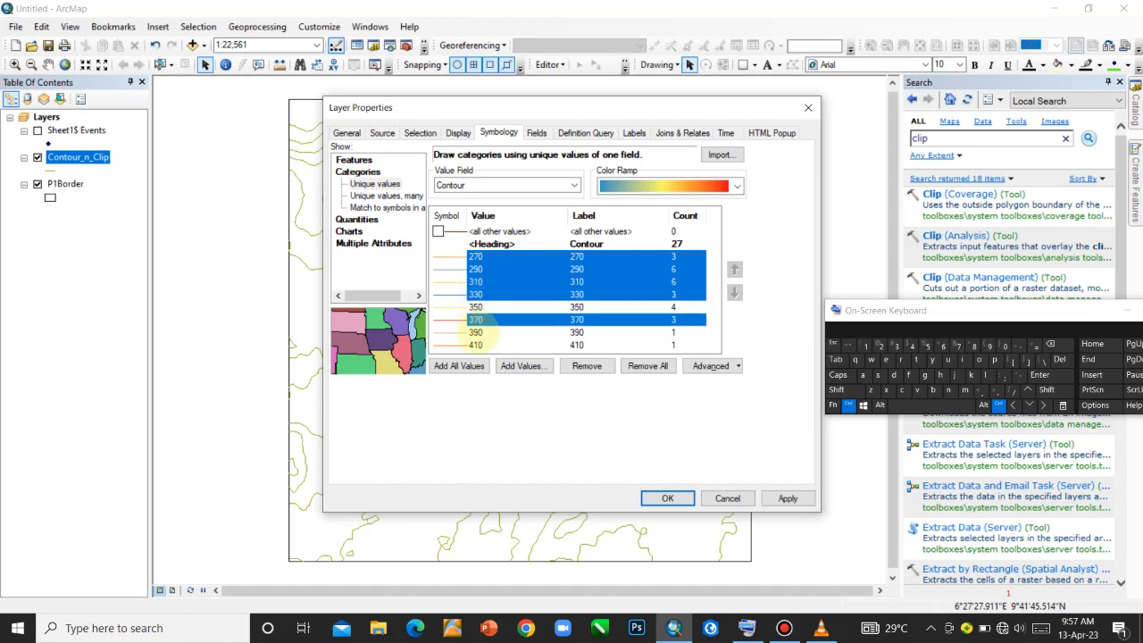
{"action": "left_click", "coordinate": [477, 332], "text": "ctrl"}
{"action": "left_click", "coordinate": [475, 345], "text": "ctrl"}
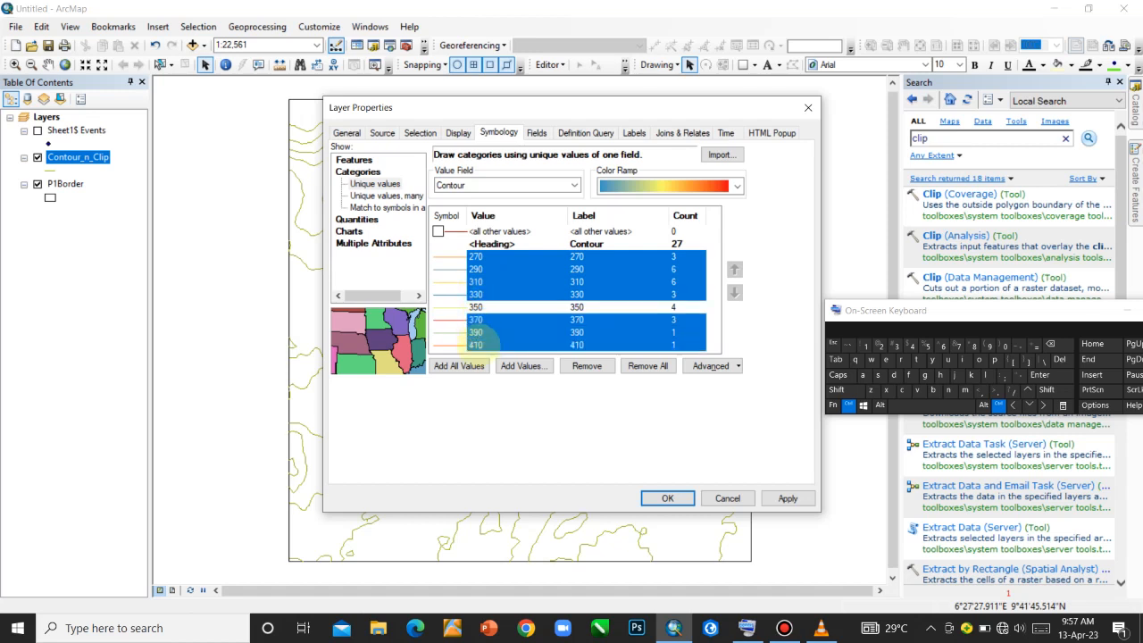
{"action": "left_click", "coordinate": [848, 407]}
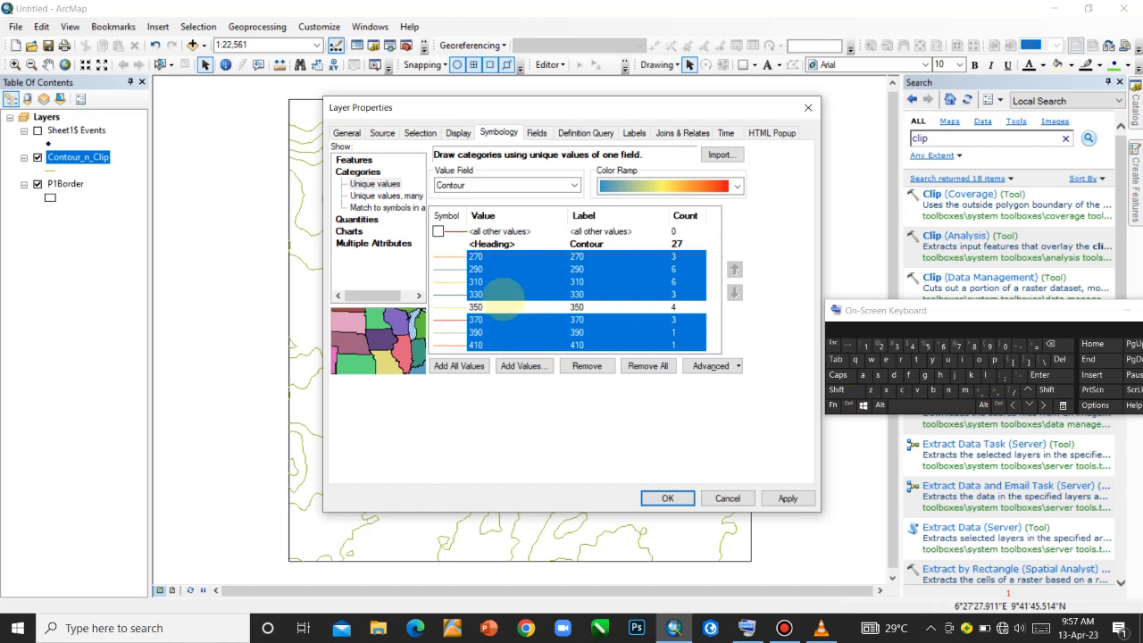
{"action": "right_click", "coordinate": [480, 269]}
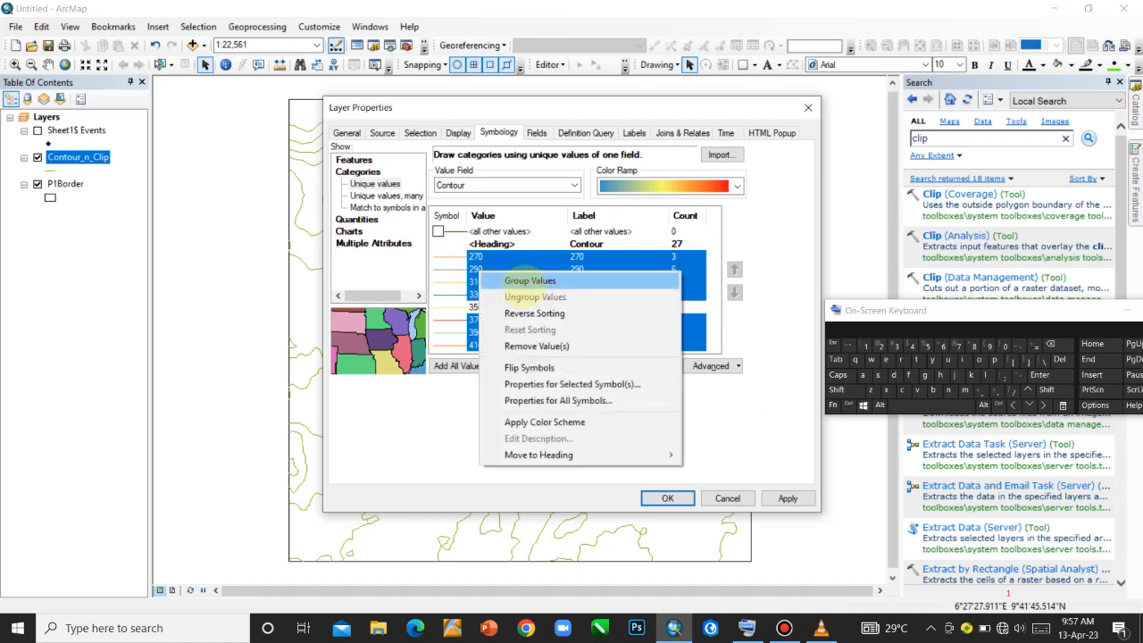
{"action": "left_click", "coordinate": [525, 282]}
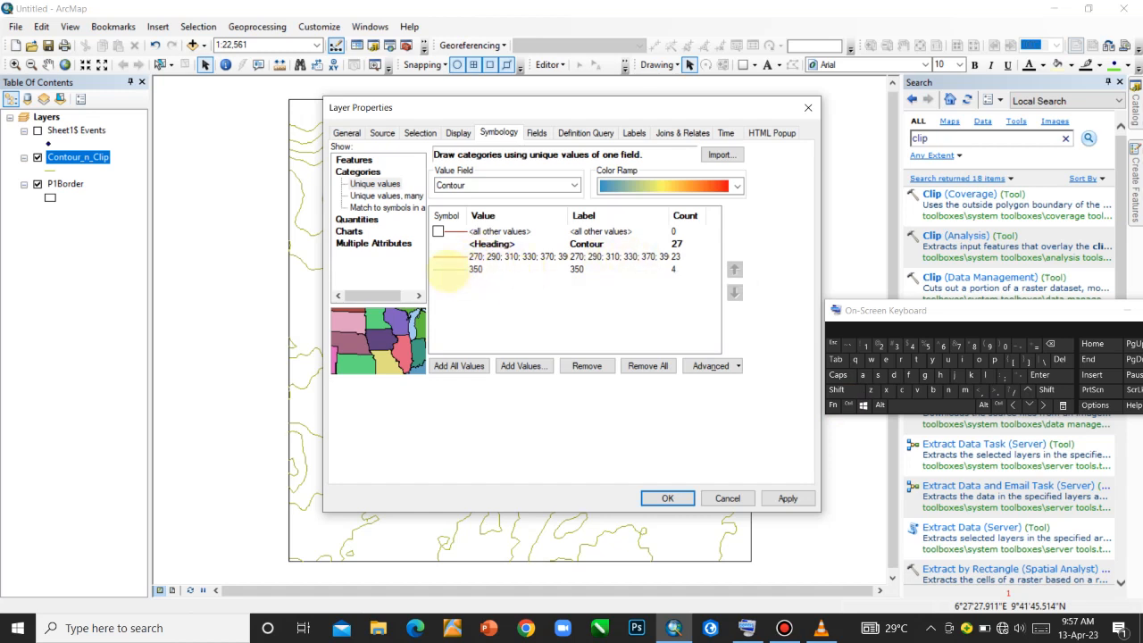
Step: Assign the predefined "Contour, Topographic, Index" line symbol to the 350 class
{"action": "left_click", "coordinate": [448, 269]}
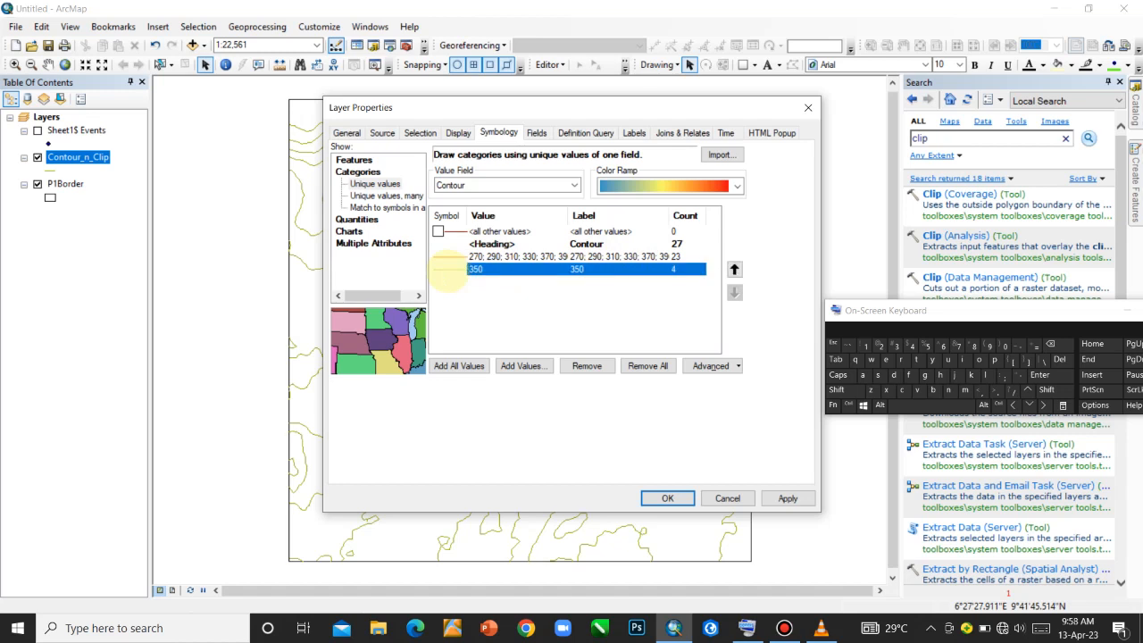
{"action": "double_click", "coordinate": [449, 270]}
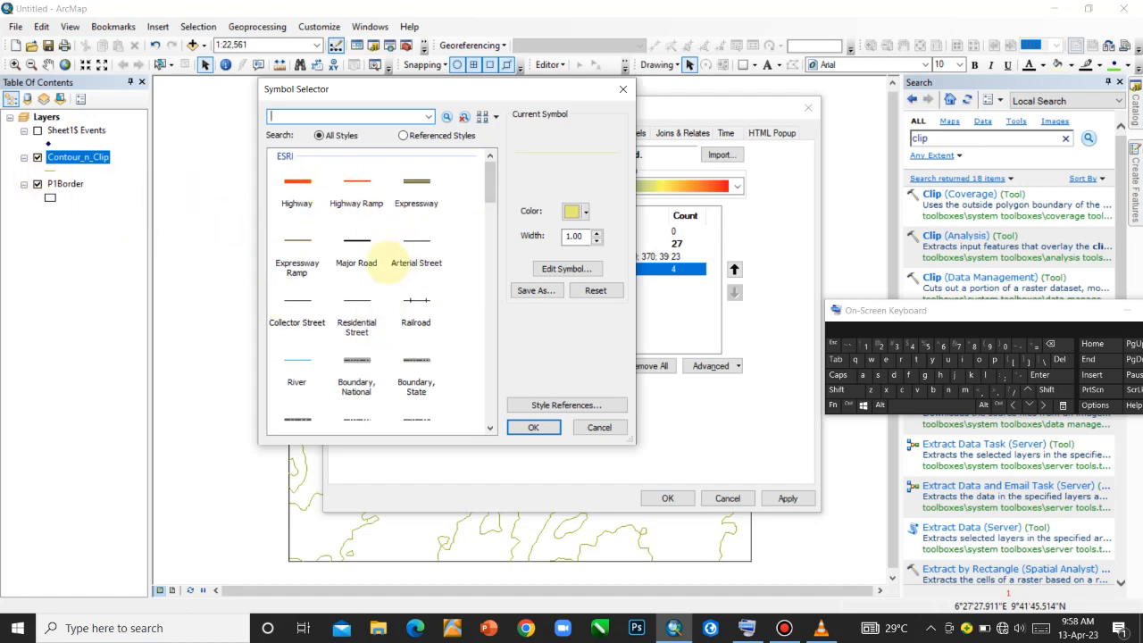
{"action": "scroll", "coordinate": [382, 357], "scroll_direction": "down", "scroll_amount": 5}
{"action": "scroll", "coordinate": [382, 355], "scroll_direction": "down", "scroll_amount": 5}
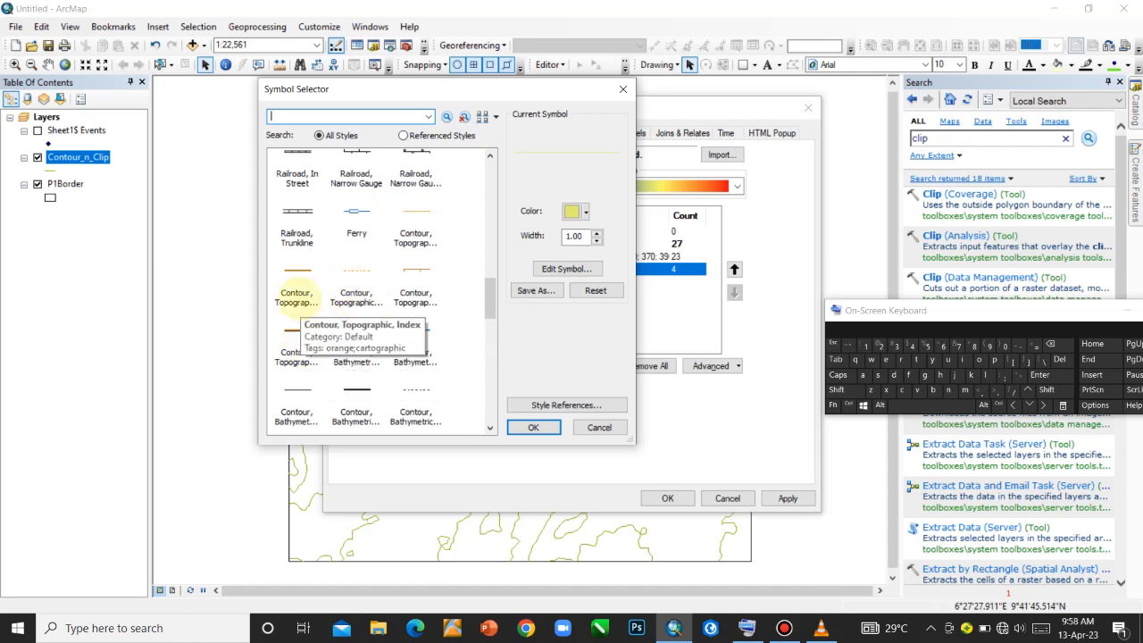
{"action": "left_click", "coordinate": [296, 299]}
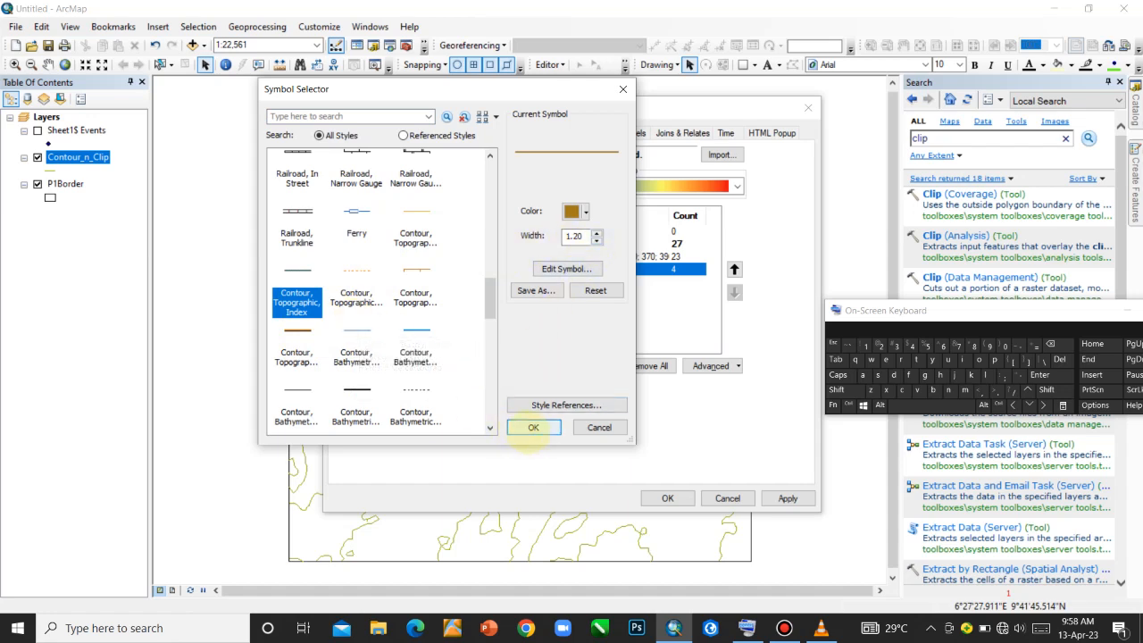
{"action": "left_click", "coordinate": [533, 427]}
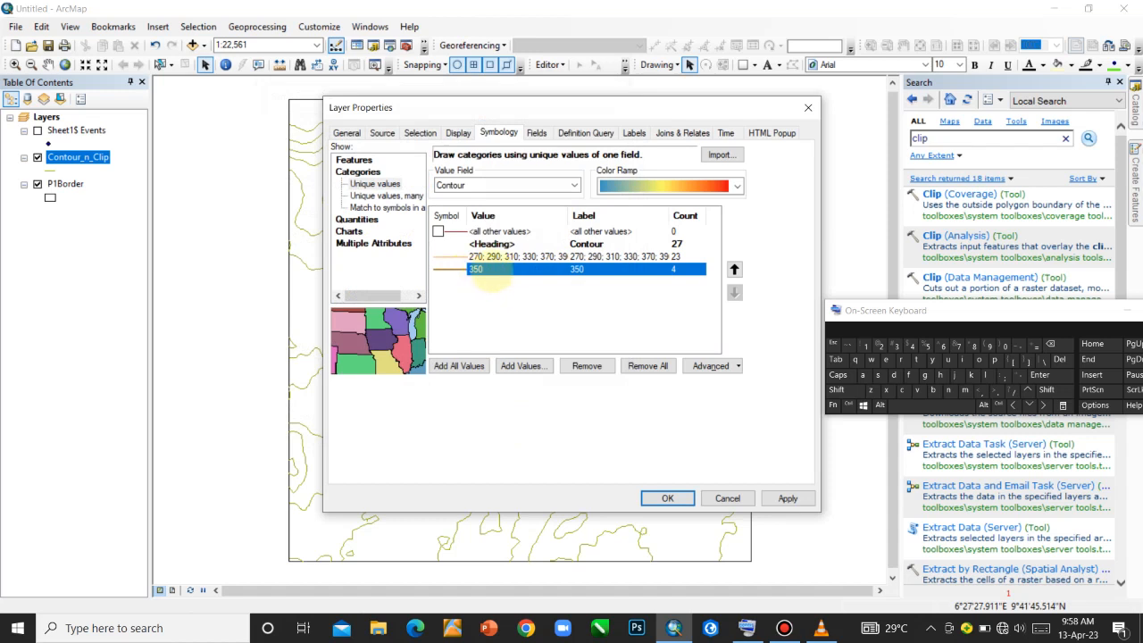
Step: Assign the "Contour, Topographic, Intermediate" line symbol with a width of 1 to the grouped contour class
{"action": "left_click", "coordinate": [451, 258]}
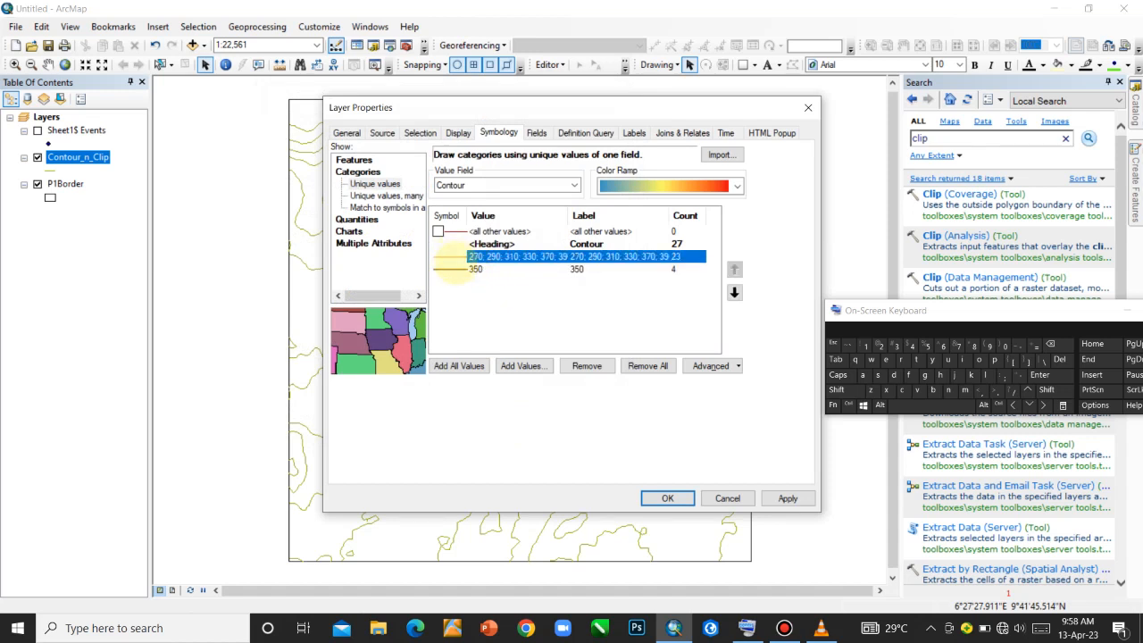
{"action": "double_click", "coordinate": [451, 258]}
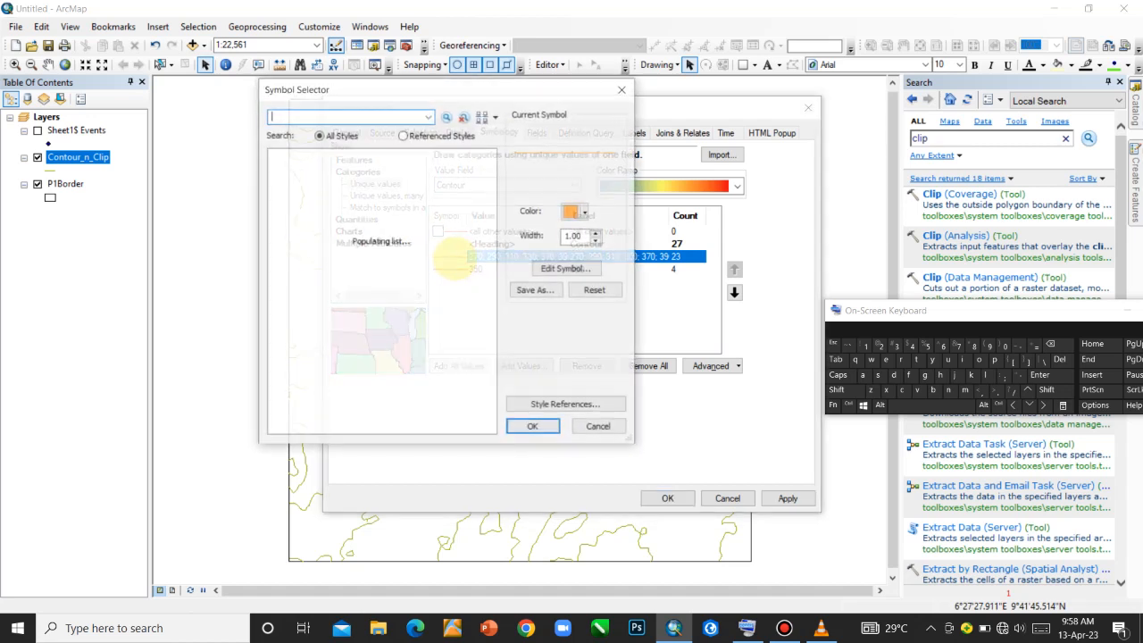
{"action": "scroll", "coordinate": [379, 344], "scroll_direction": "down", "scroll_amount": 10}
{"action": "scroll", "coordinate": [379, 344], "scroll_direction": "down", "scroll_amount": 4}
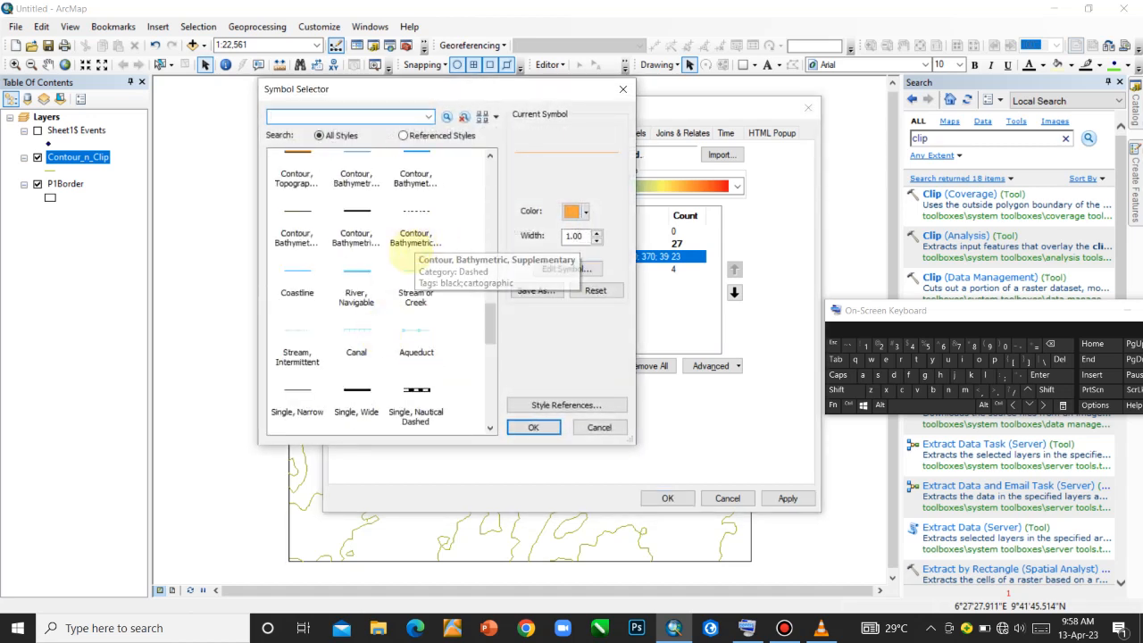
{"action": "scroll", "coordinate": [416, 234], "scroll_direction": "up", "scroll_amount": 2}
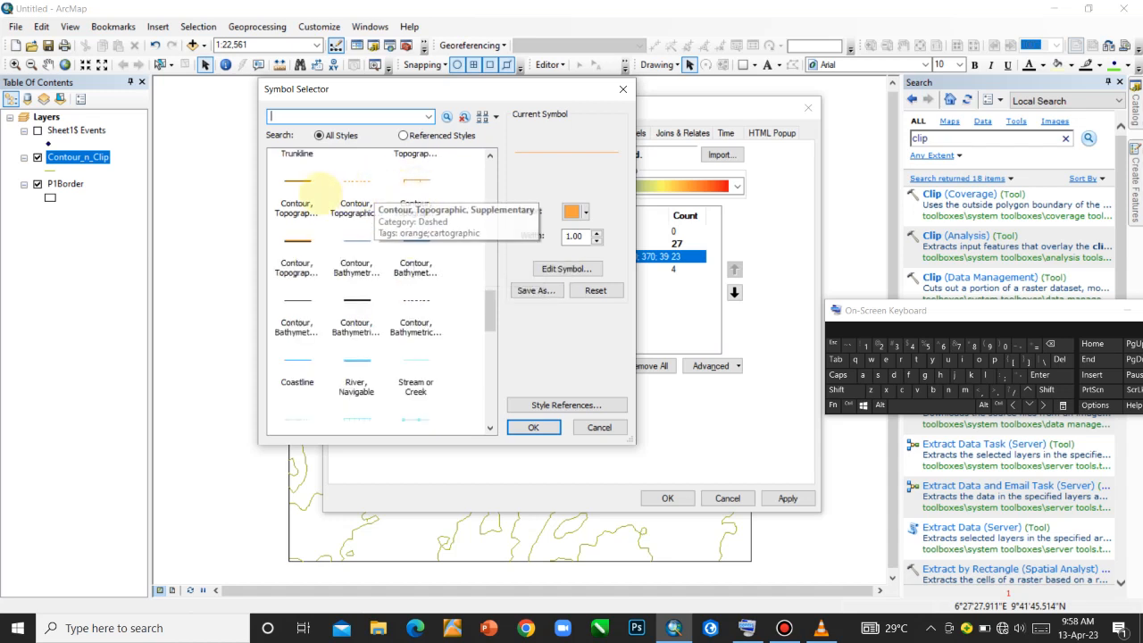
{"action": "scroll", "coordinate": [359, 186], "scroll_direction": "up", "scroll_amount": 2}
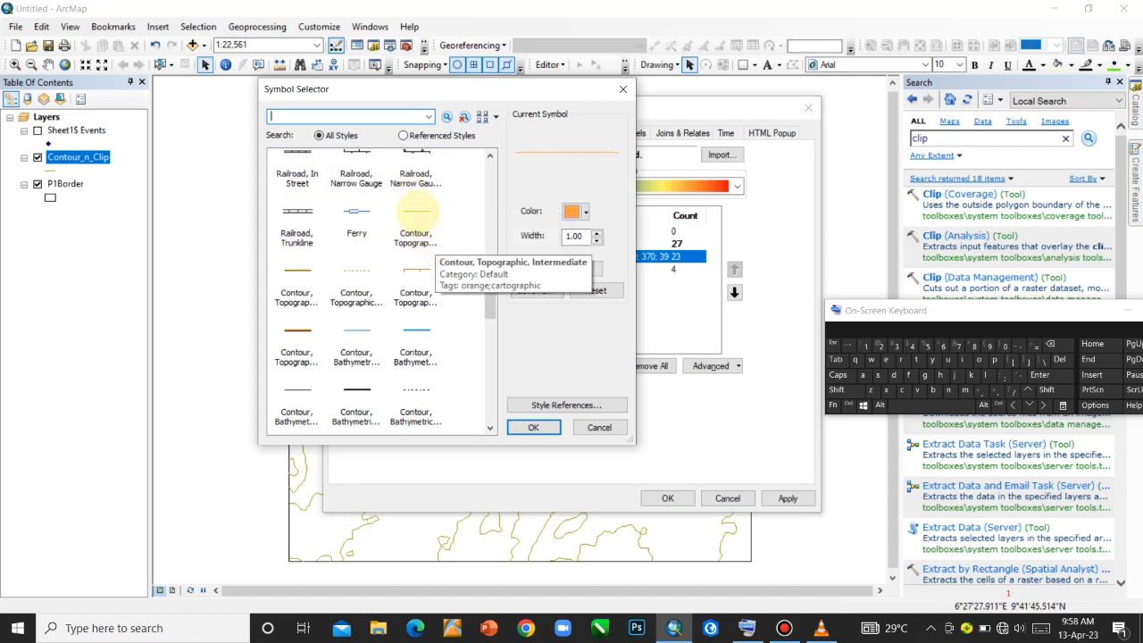
{"action": "left_click", "coordinate": [417, 211]}
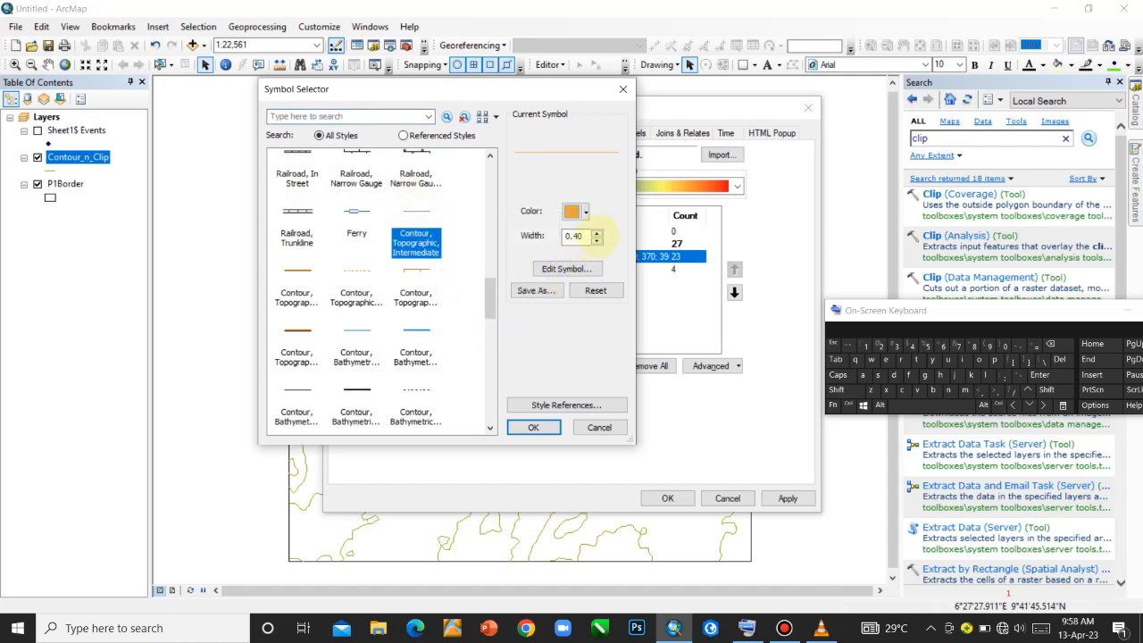
{"action": "double_click", "coordinate": [576, 236]}
{"action": "type", "text": "1"}
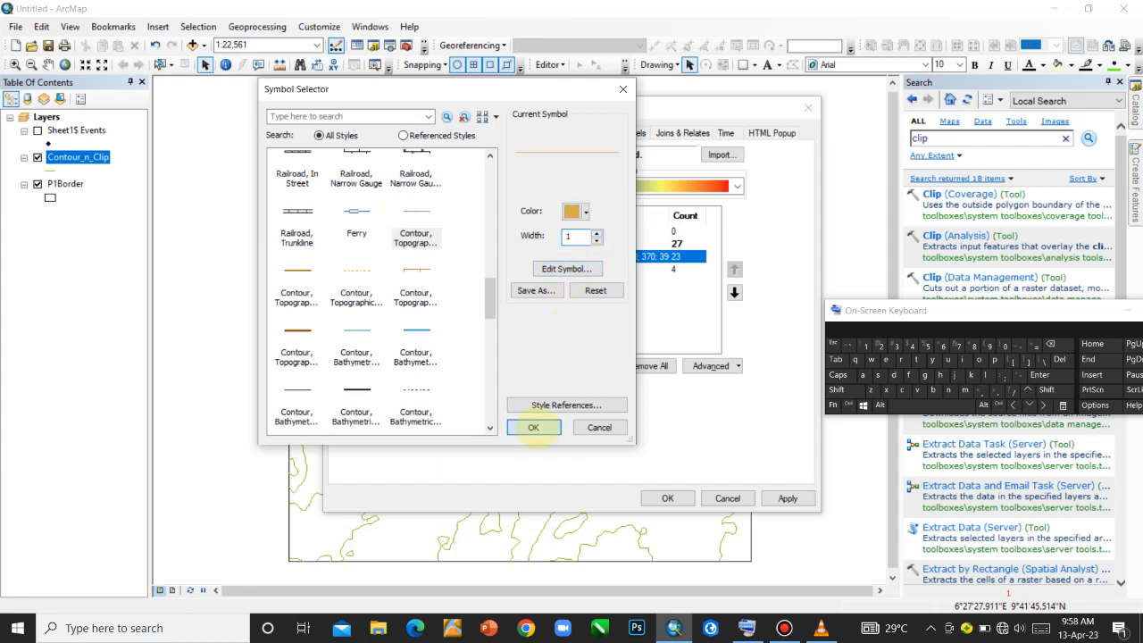
{"action": "left_click", "coordinate": [534, 428]}
{"action": "left_click", "coordinate": [489, 295]}
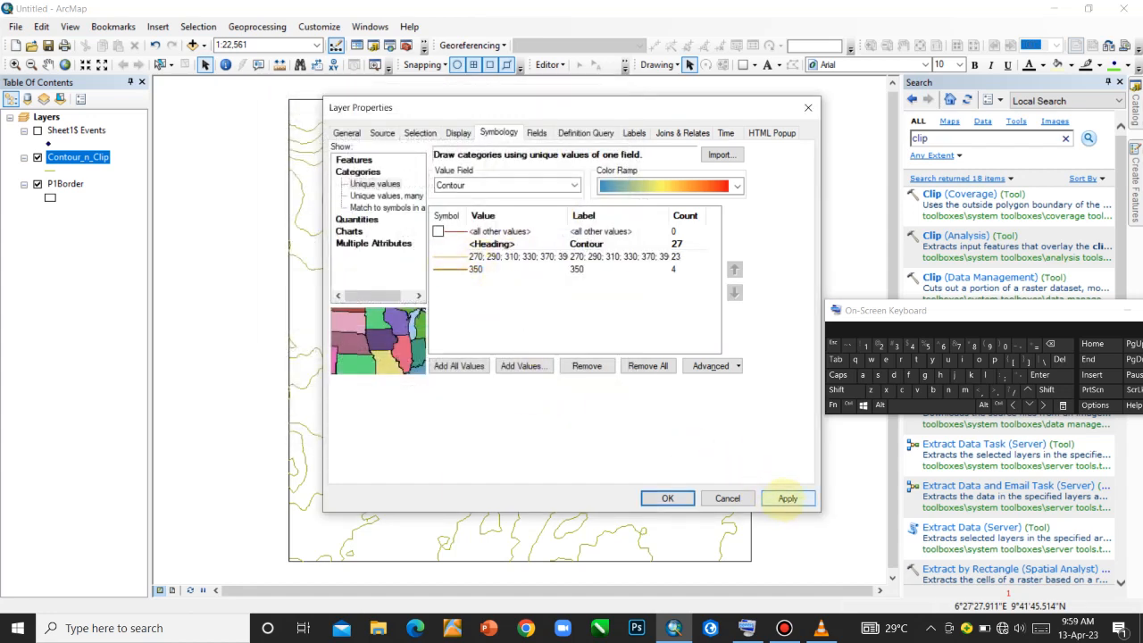
Step: Apply the contour symbology, check the restyled lines on the map and accept the layer properties
{"action": "left_click", "coordinate": [787, 499]}
{"action": "left_click_drag", "start_coordinate": [534, 117], "coordinate": [705, 240]}
{"action": "left_click", "coordinate": [1128, 309]}
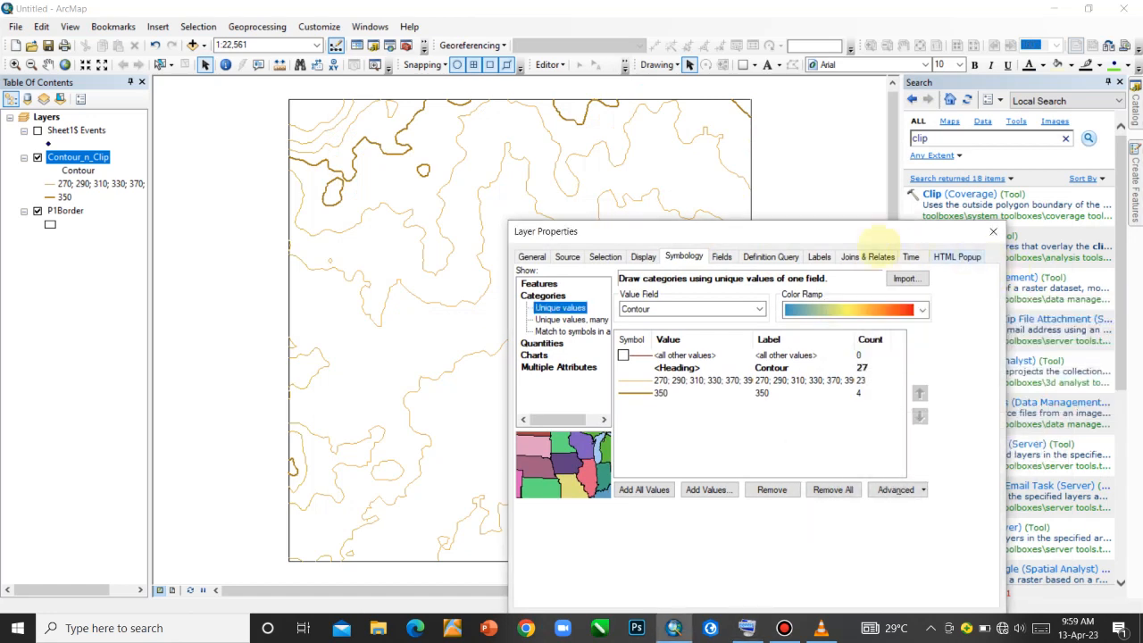
{"action": "left_click_drag", "start_coordinate": [796, 236], "coordinate": [709, 201]}
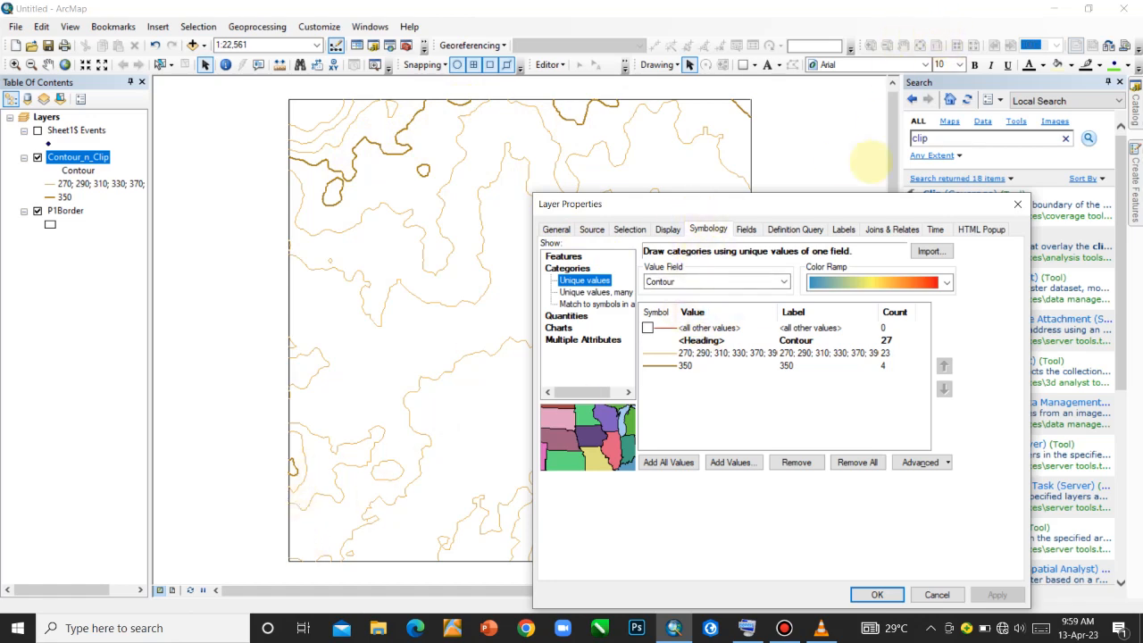
{"action": "left_click_drag", "start_coordinate": [814, 218], "coordinate": [591, 78]}
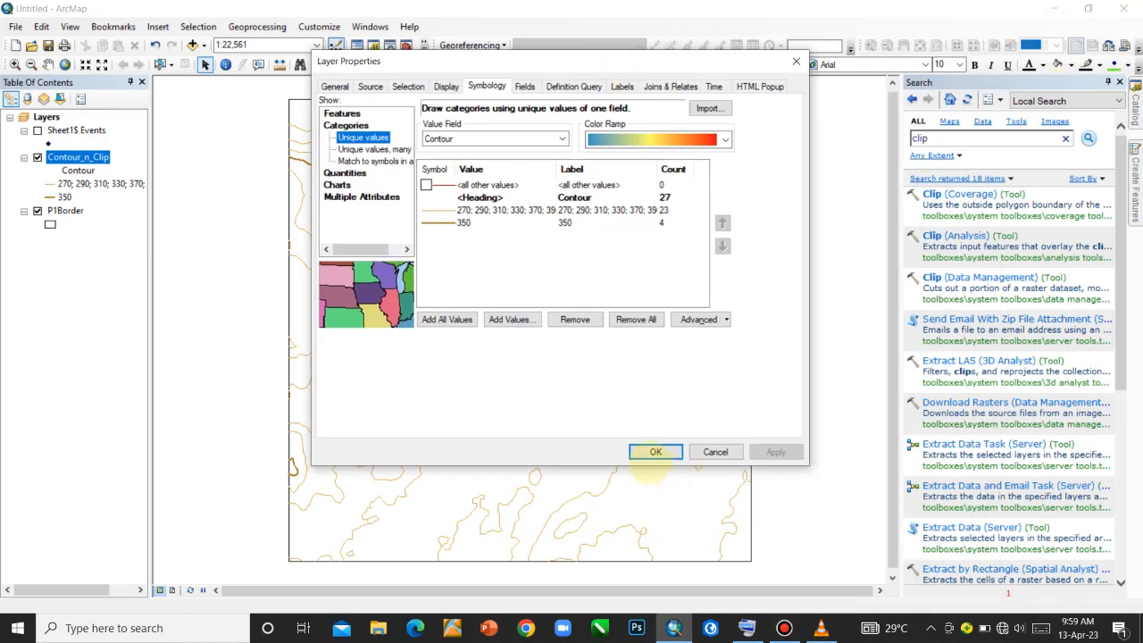
{"action": "left_click", "coordinate": [655, 452]}
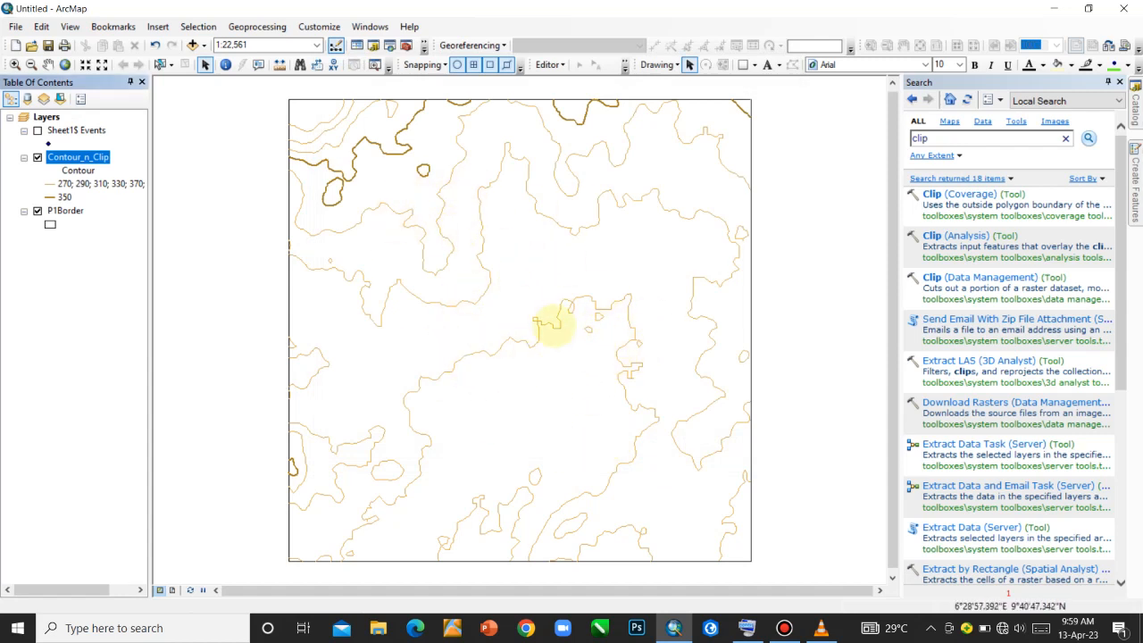
Step: Enable labels for the Contour_n_Clip layer, labeling all features the same way with the Contour field
{"action": "right_click", "coordinate": [79, 157]}
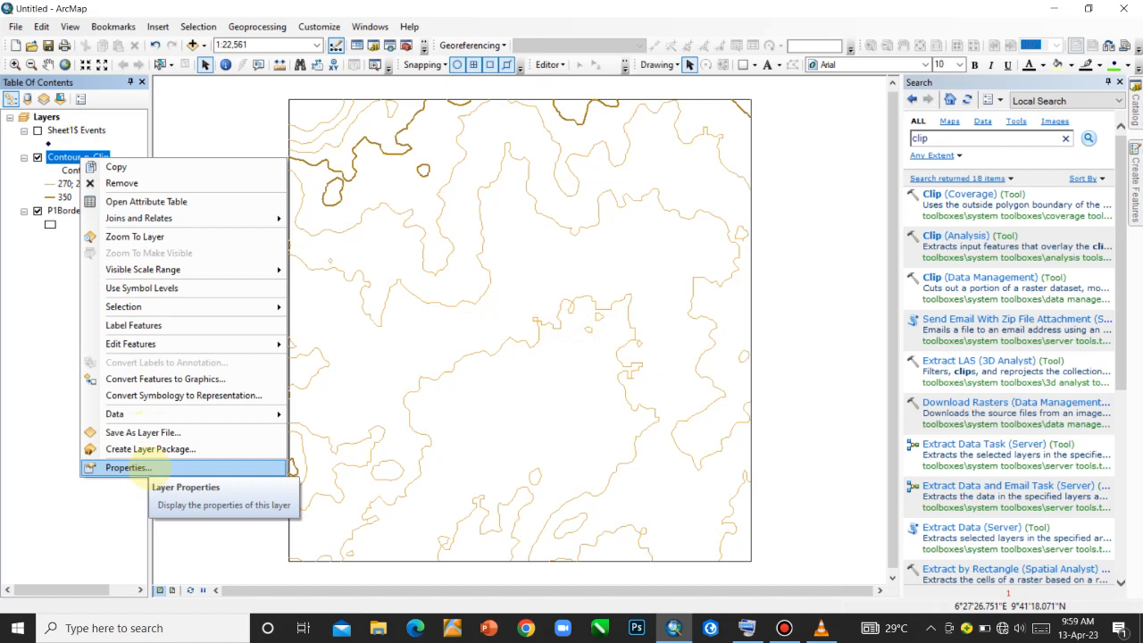
{"action": "left_click", "coordinate": [143, 470]}
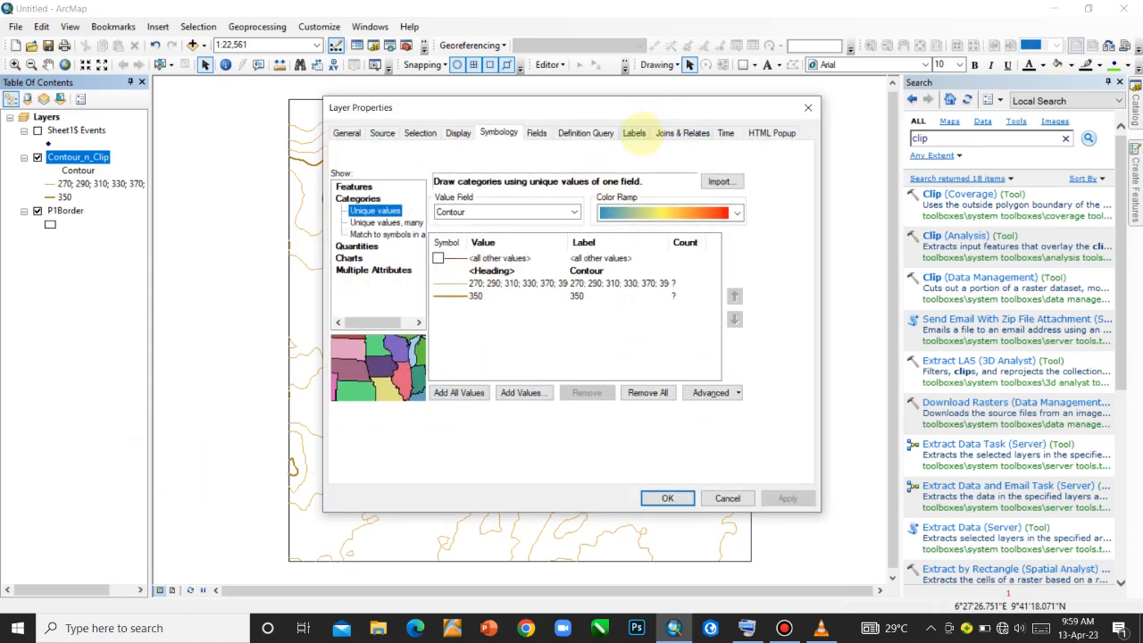
{"action": "left_click", "coordinate": [634, 132]}
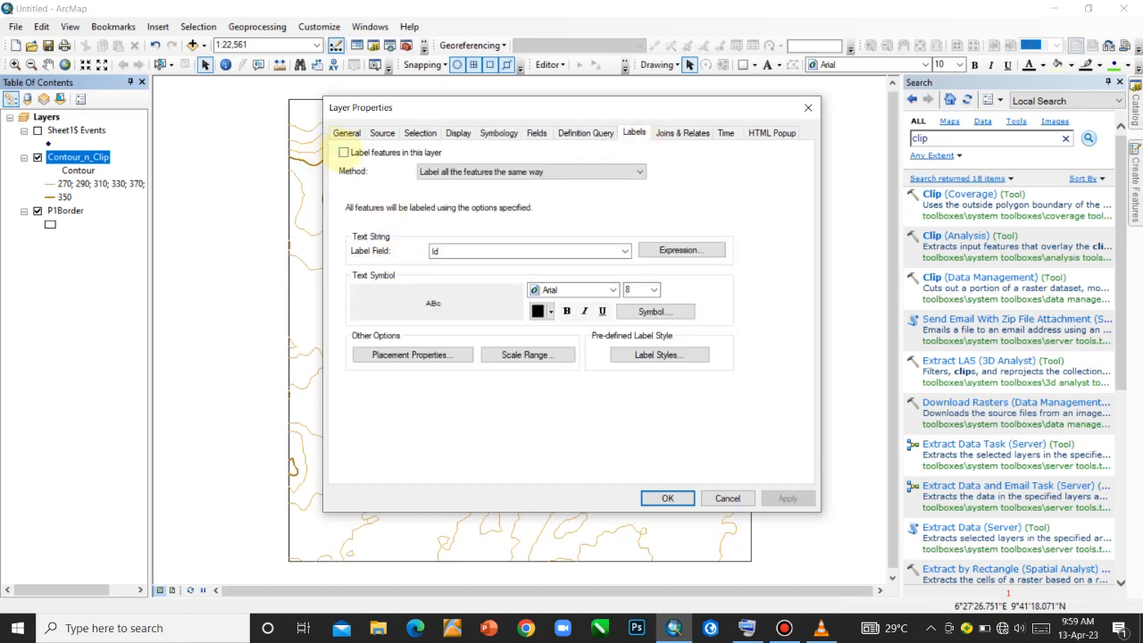
{"action": "left_click", "coordinate": [344, 152]}
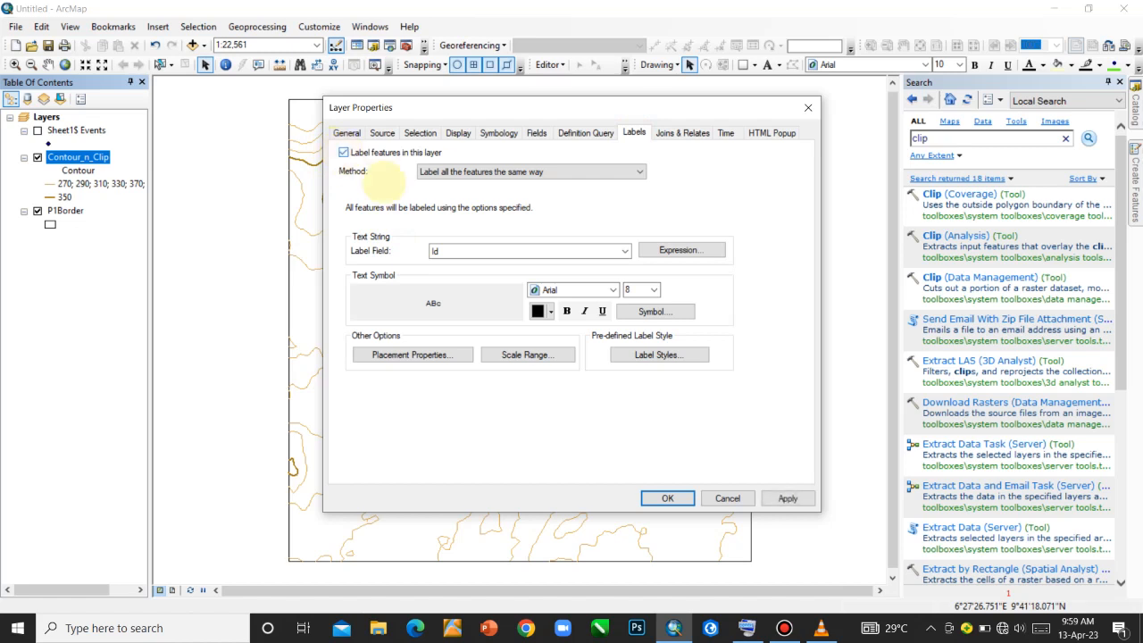
{"action": "left_click", "coordinate": [486, 173]}
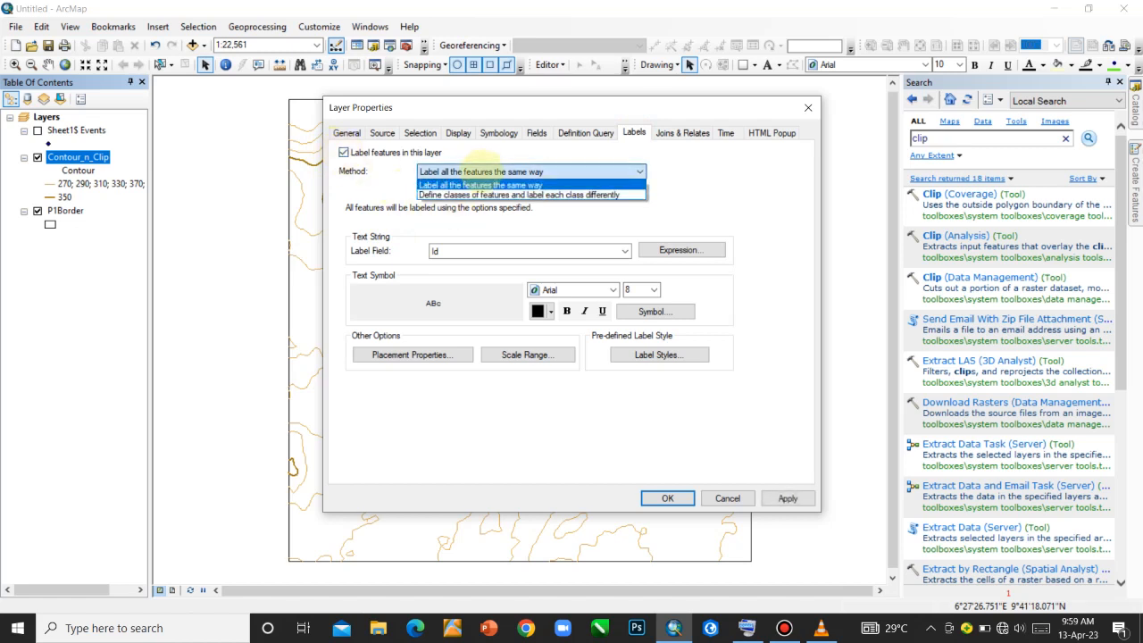
{"action": "left_click", "coordinate": [478, 185]}
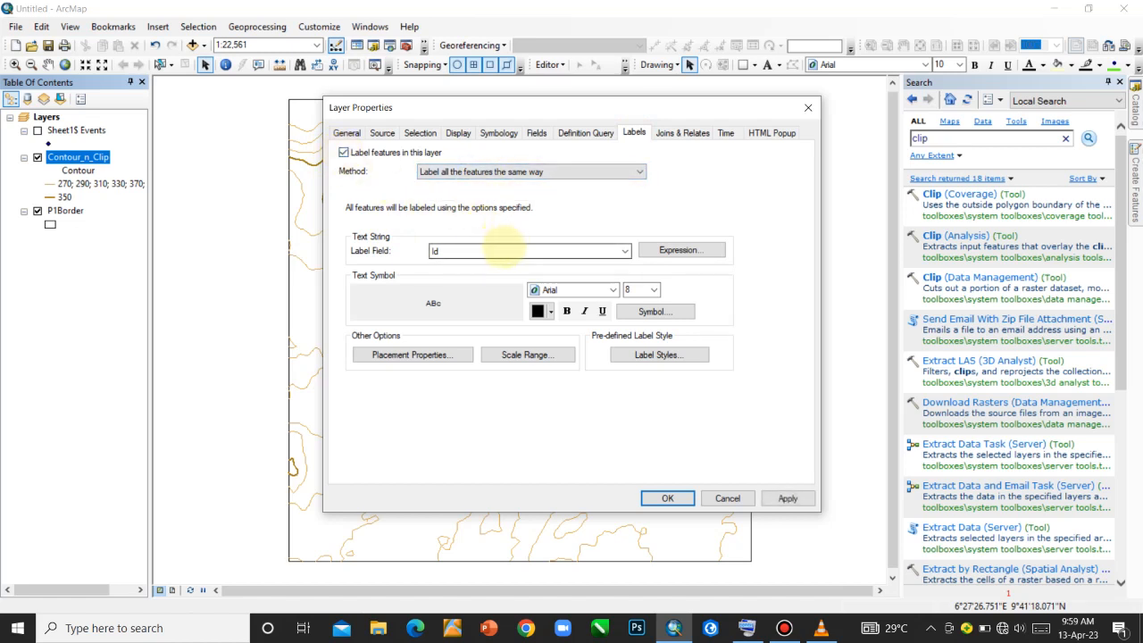
{"action": "left_click", "coordinate": [506, 250]}
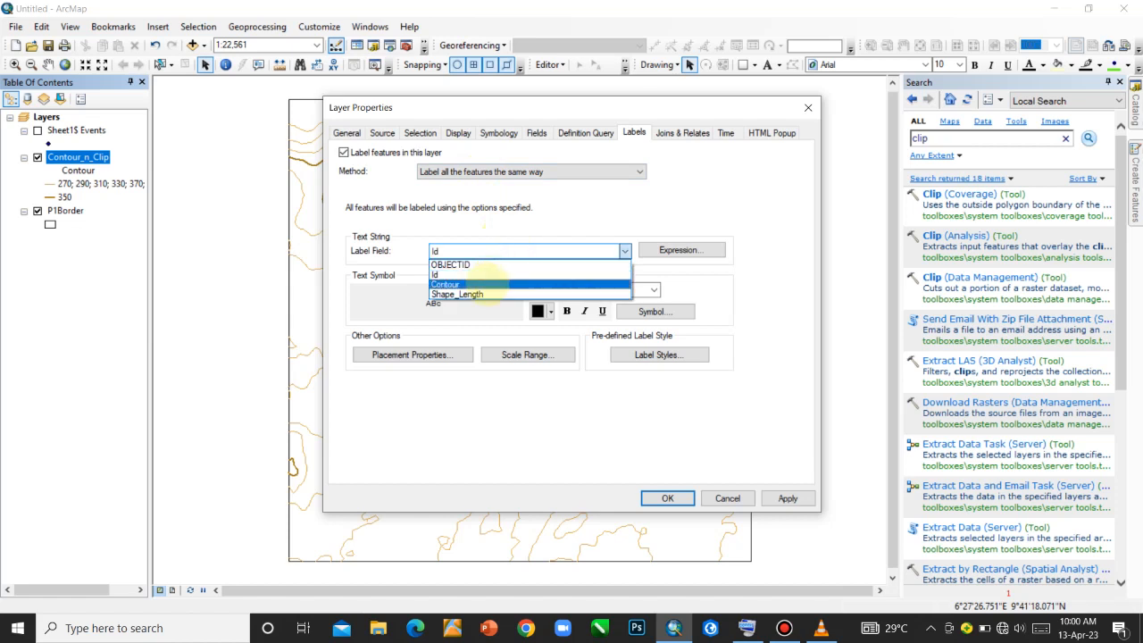
{"action": "left_click", "coordinate": [490, 284]}
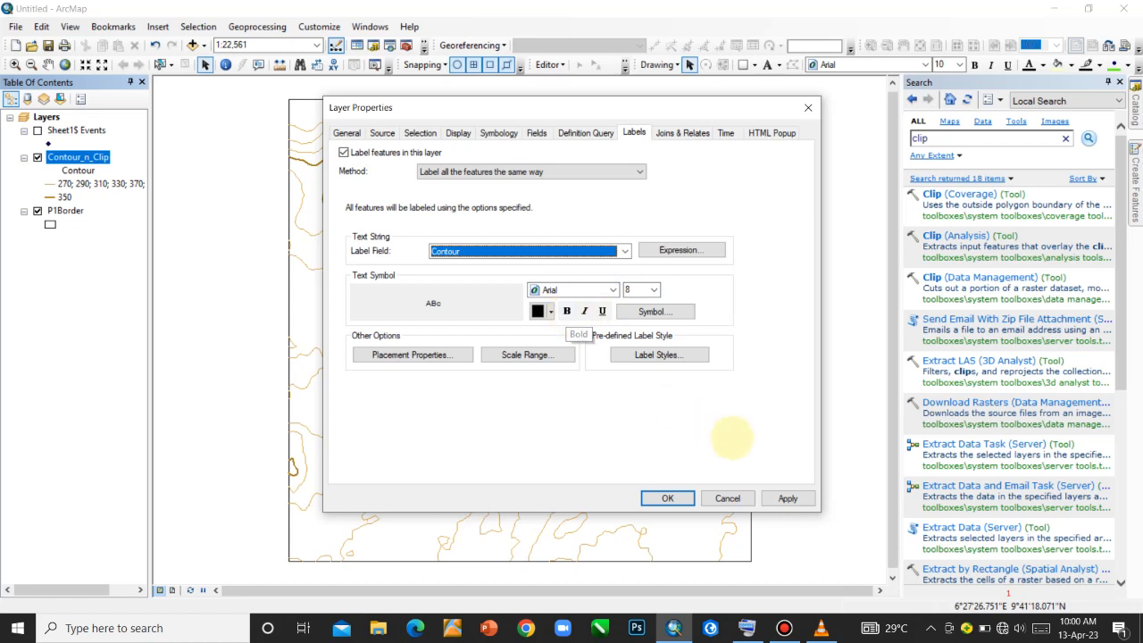
Step: Apply the contour labels to the map and move the layer properties aside to expose the labeled contours
{"action": "left_click", "coordinate": [788, 499]}
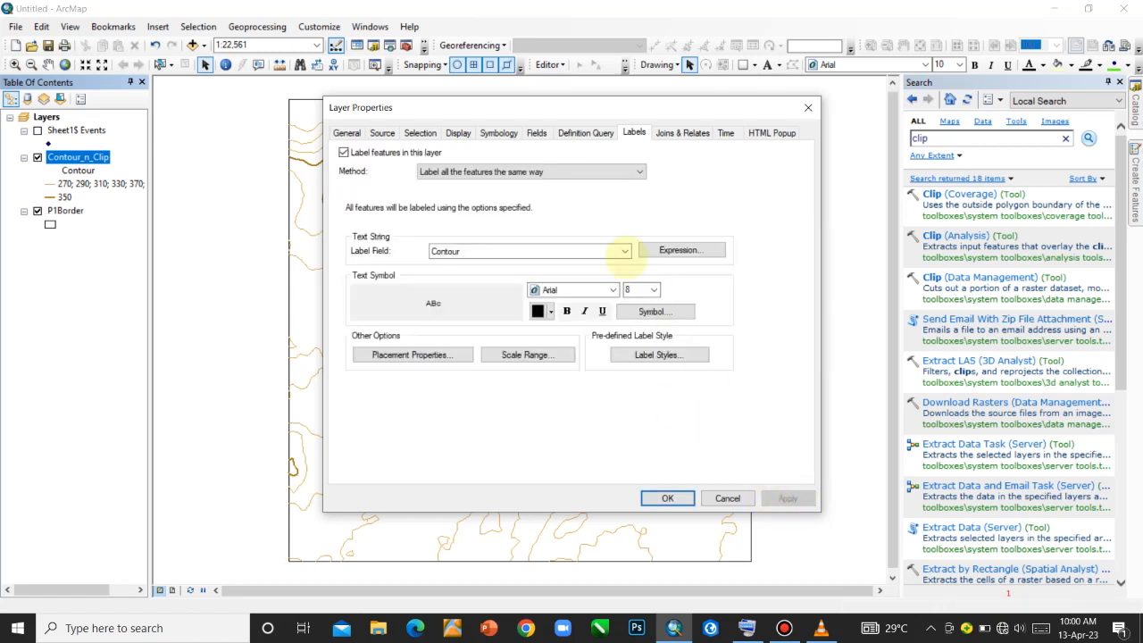
{"action": "mouse_move", "coordinate": [522, 112]}
{"action": "left_mouse_down"}
{"action": "mouse_move", "coordinate": [880, 134]}
{"action": "mouse_move", "coordinate": [780, 193]}
{"action": "mouse_move", "coordinate": [901, 138]}
{"action": "mouse_move", "coordinate": [848, 164]}
{"action": "mouse_move", "coordinate": [829, 198]}
{"action": "mouse_move", "coordinate": [791, 175]}
{"action": "mouse_move", "coordinate": [822, 160]}
{"action": "mouse_move", "coordinate": [790, 180]}
{"action": "mouse_move", "coordinate": [555, 23]}
{"action": "mouse_move", "coordinate": [621, 164]}
{"action": "mouse_move", "coordinate": [531, 120]}
{"action": "left_mouse_up"}
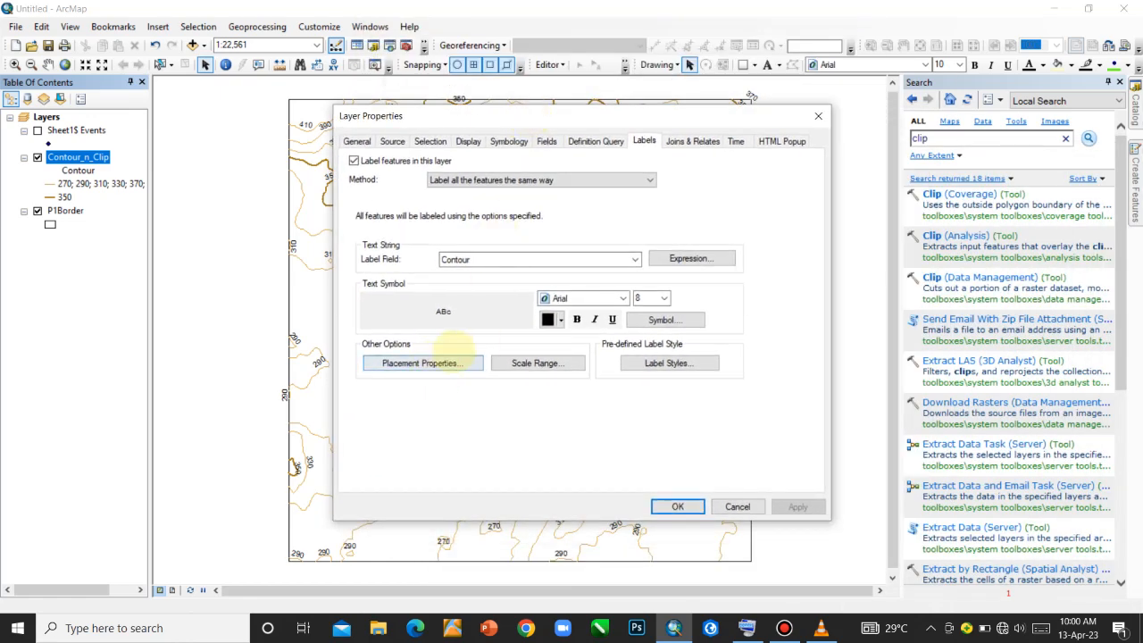
{"action": "left_click_drag", "start_coordinate": [518, 123], "coordinate": [959, 135]}
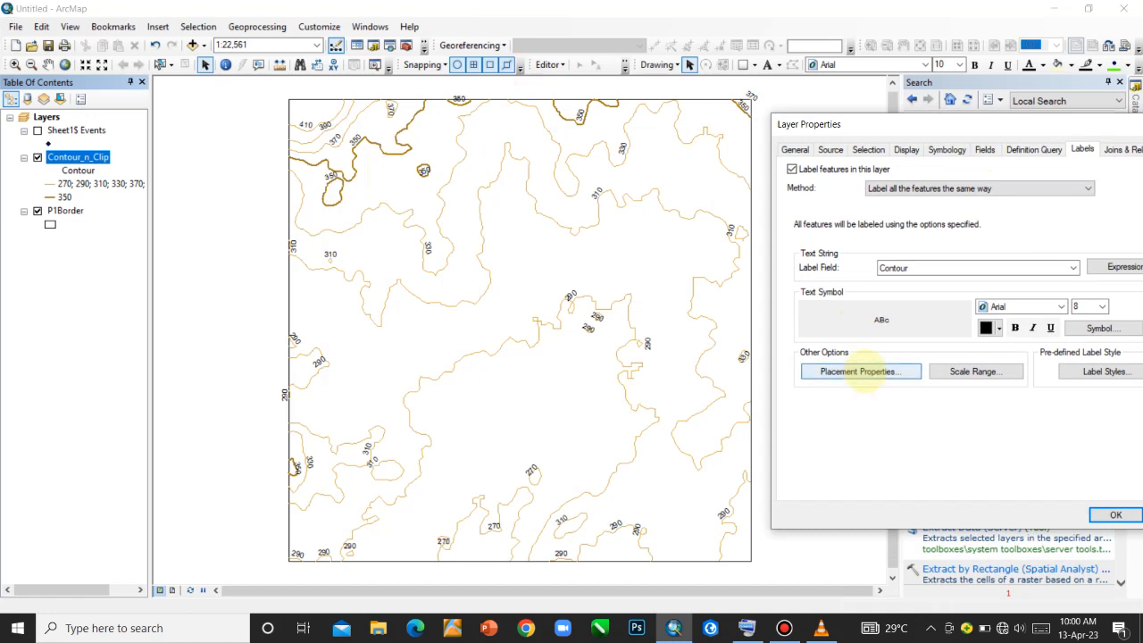
Step: Set the contour labels' placement style to Contour Placement and accept the placement properties
{"action": "left_click", "coordinate": [856, 373]}
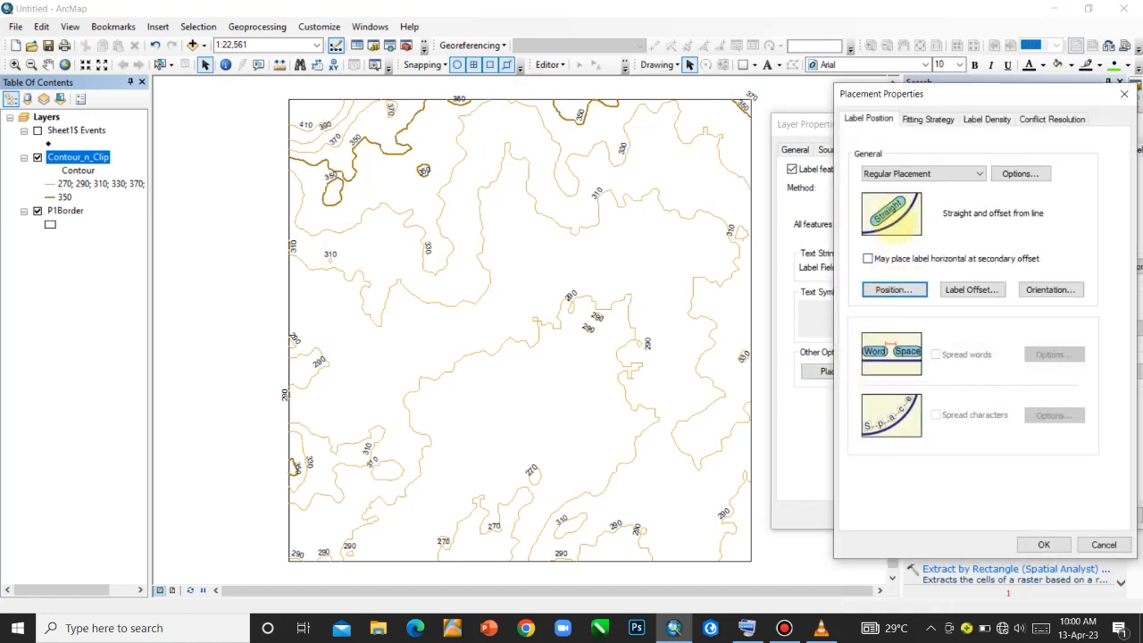
{"action": "left_click", "coordinate": [901, 173]}
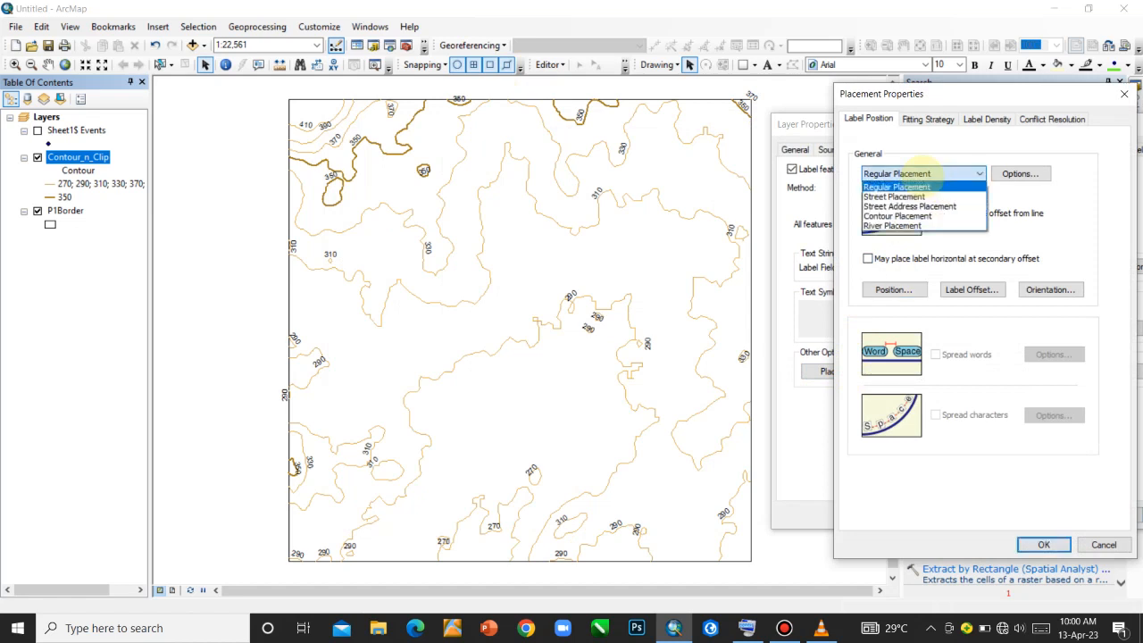
{"action": "left_click", "coordinate": [910, 173]}
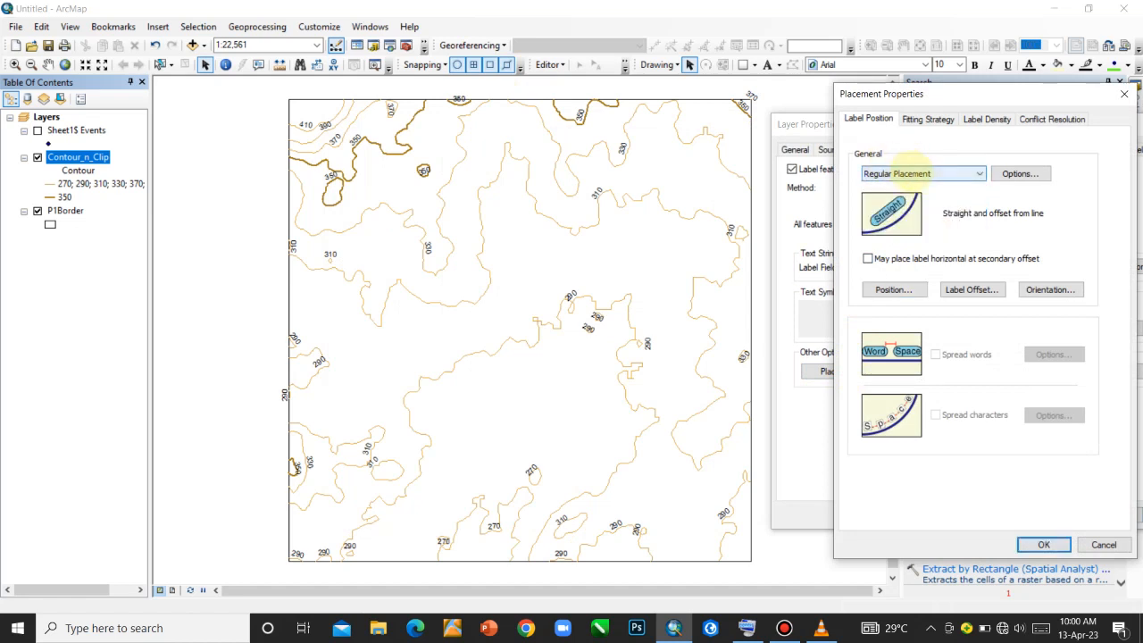
{"action": "left_click", "coordinate": [898, 173]}
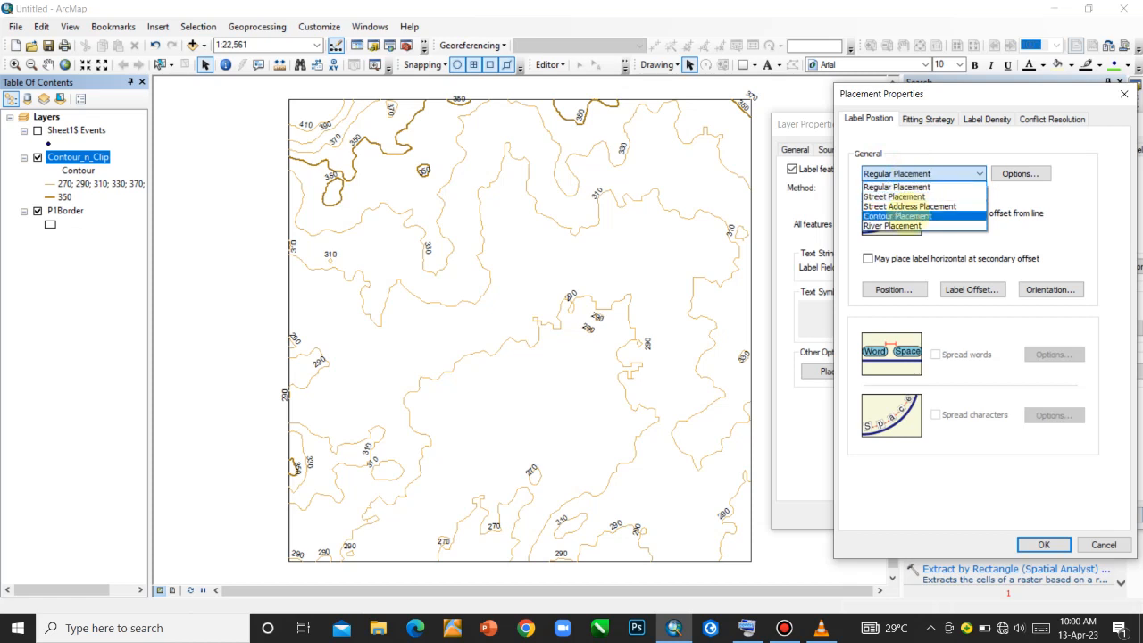
{"action": "left_click", "coordinate": [898, 216]}
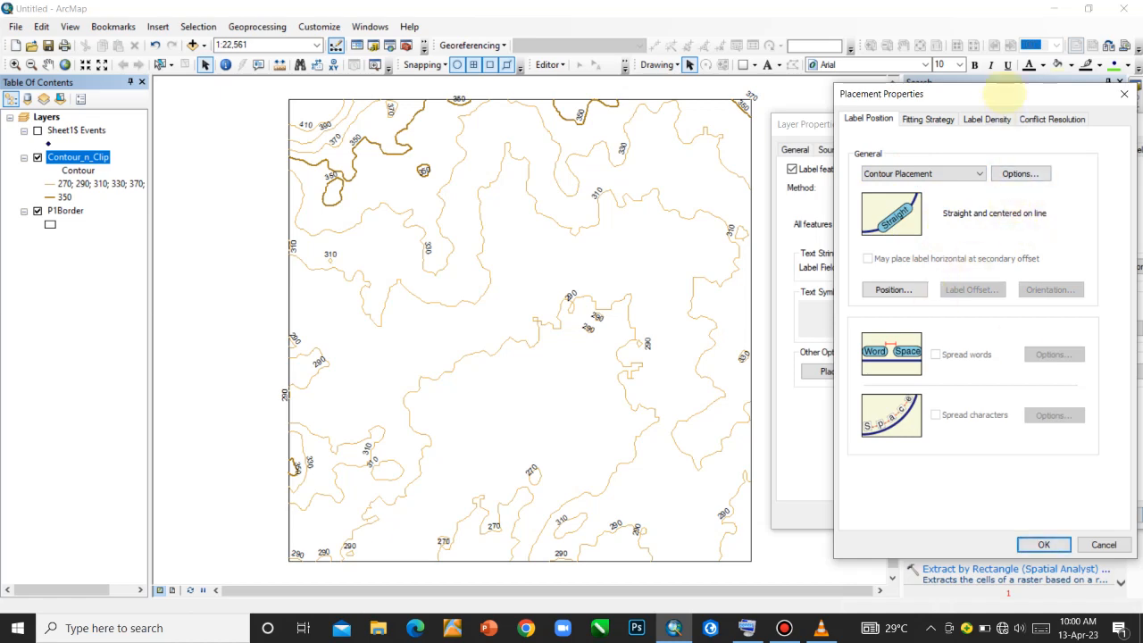
{"action": "left_click_drag", "start_coordinate": [1007, 92], "coordinate": [966, 91]}
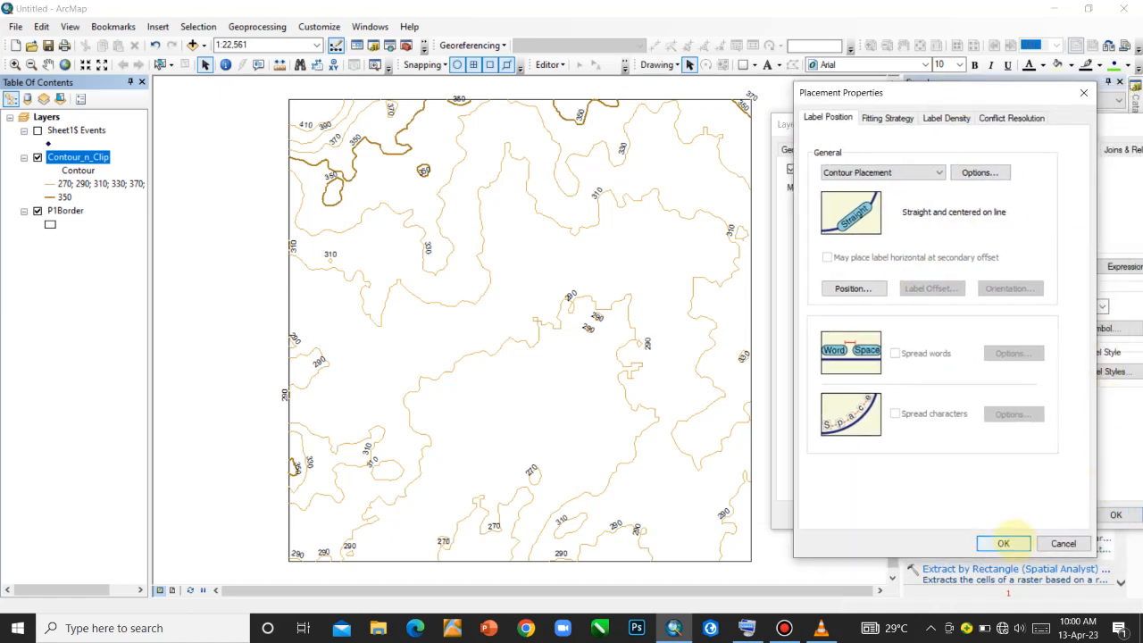
{"action": "left_click", "coordinate": [1003, 543]}
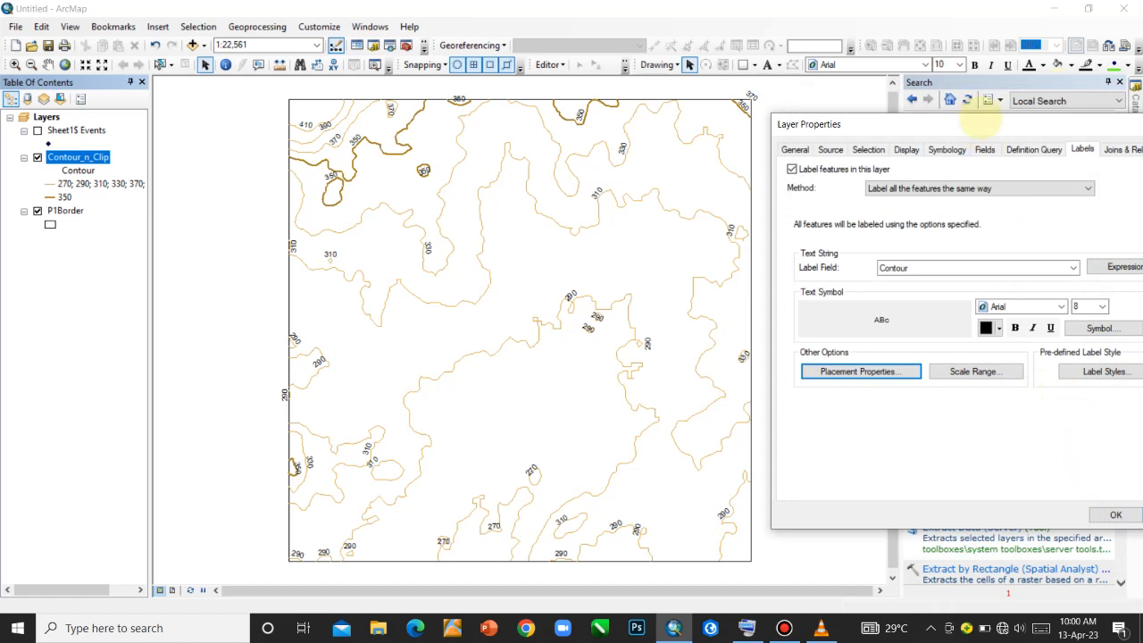
Step: Apply the new label placement, check the labels on the map and accept the layer properties
{"action": "left_click_drag", "start_coordinate": [981, 123], "coordinate": [821, 88]}
{"action": "left_click", "coordinate": [1077, 479]}
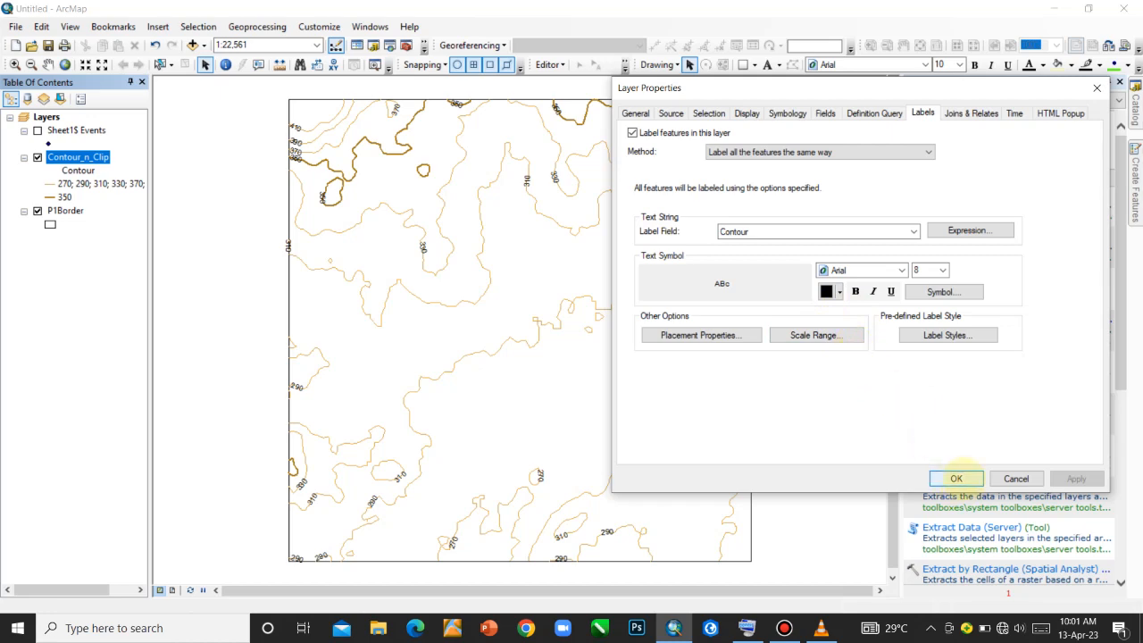
{"action": "left_click", "coordinate": [956, 479]}
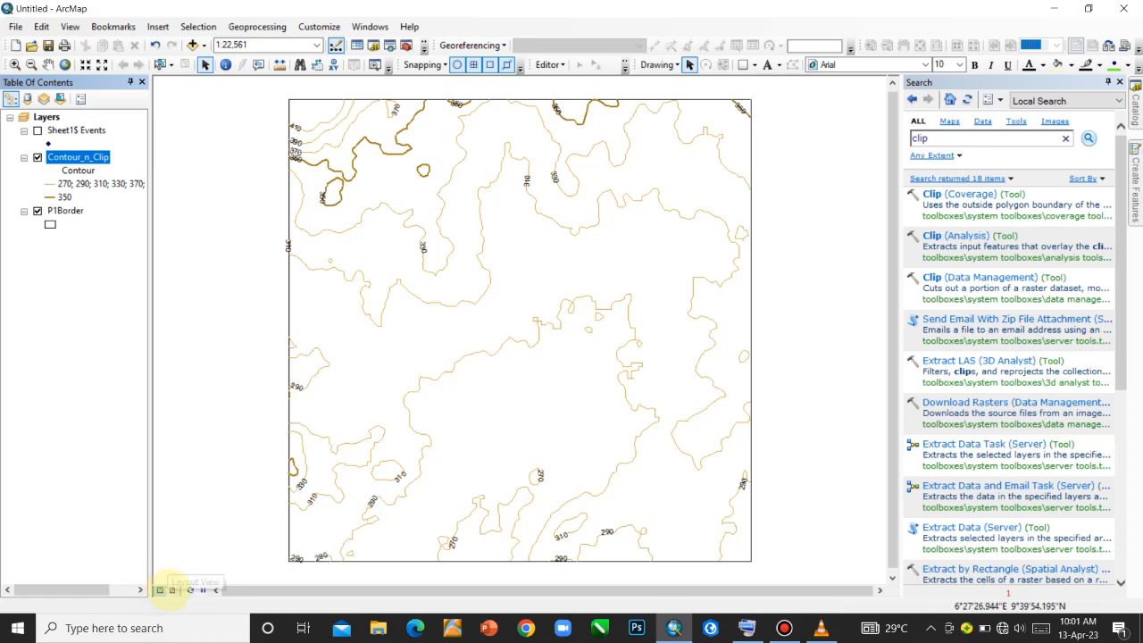
Step: Switch to the page layout and fit the data frame's map to the extent of the Contour_n_Clip layer
{"action": "left_click", "coordinate": [173, 591]}
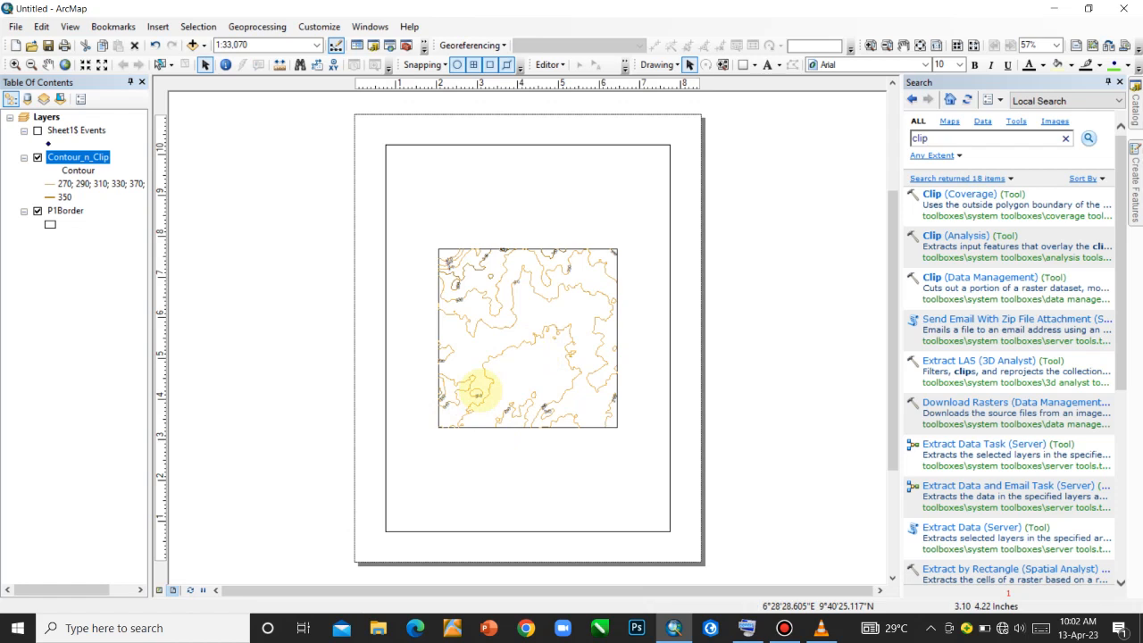
{"action": "left_click", "coordinate": [512, 339]}
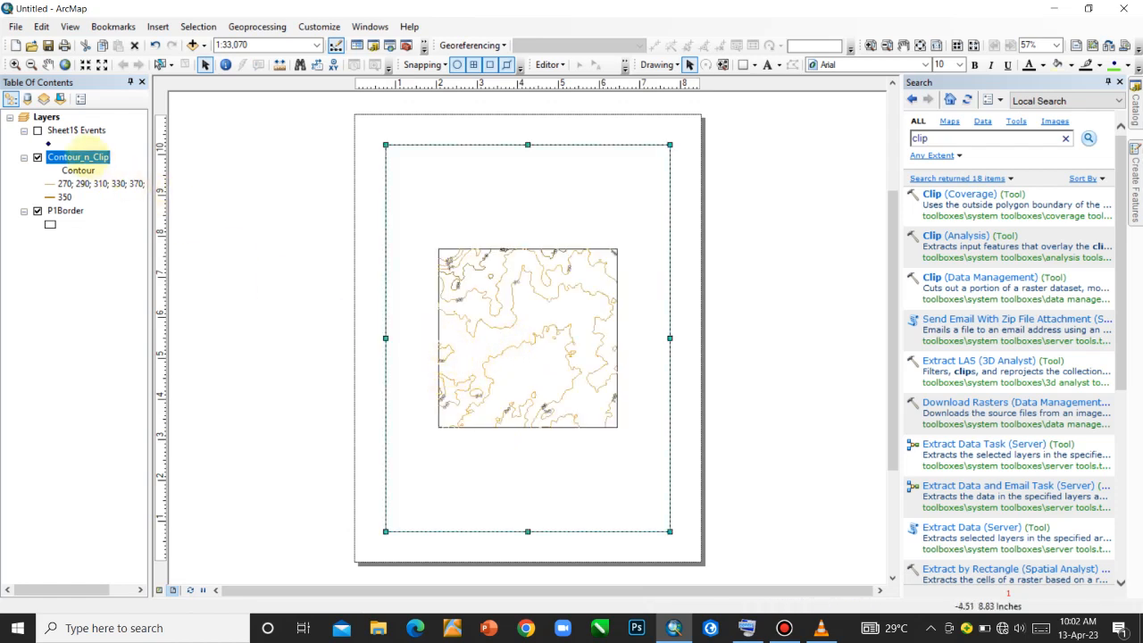
{"action": "right_click", "coordinate": [96, 162]}
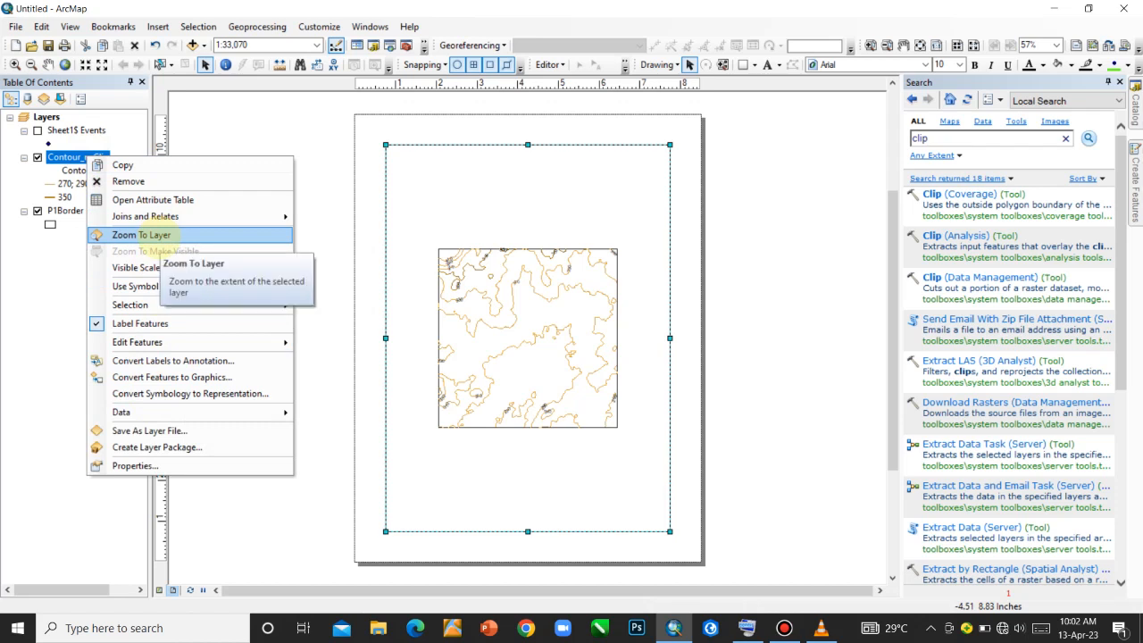
{"action": "left_click", "coordinate": [154, 235]}
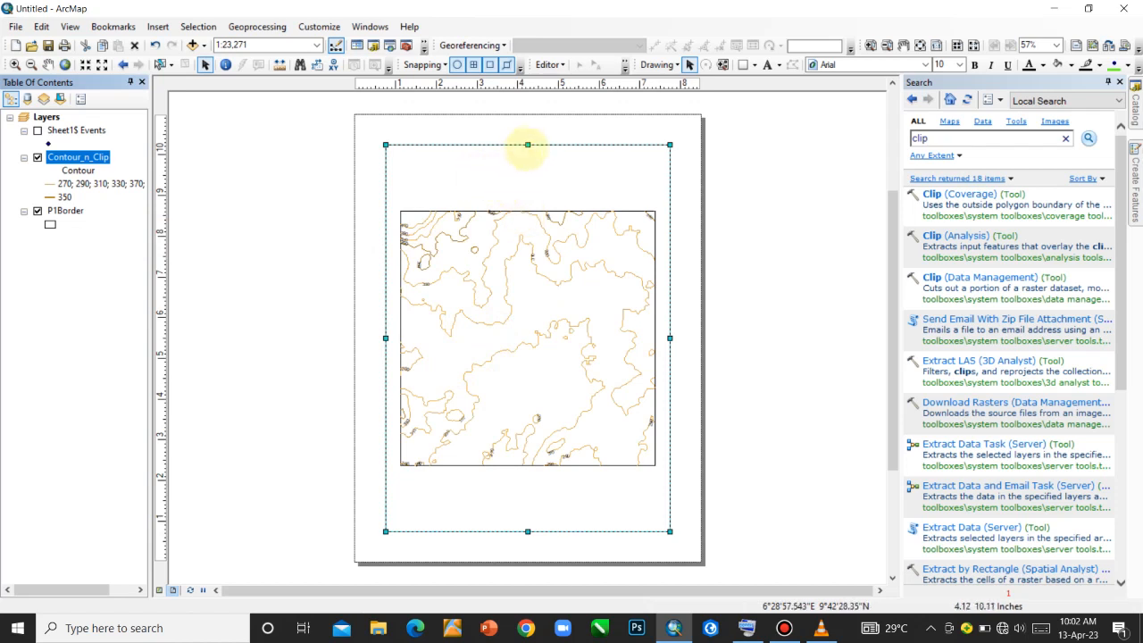
Step: Shorten the data frame from its upper edge and move the frame up the layout page
{"action": "left_click_drag", "start_coordinate": [528, 145], "coordinate": [522, 213]}
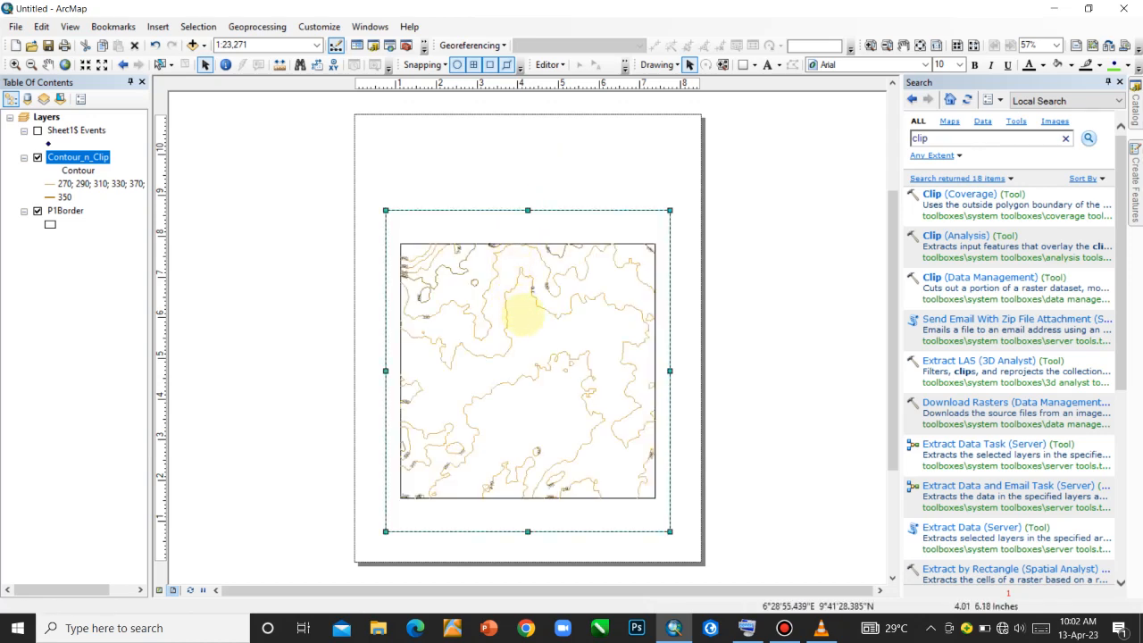
{"action": "left_click_drag", "start_coordinate": [528, 402], "coordinate": [530, 362]}
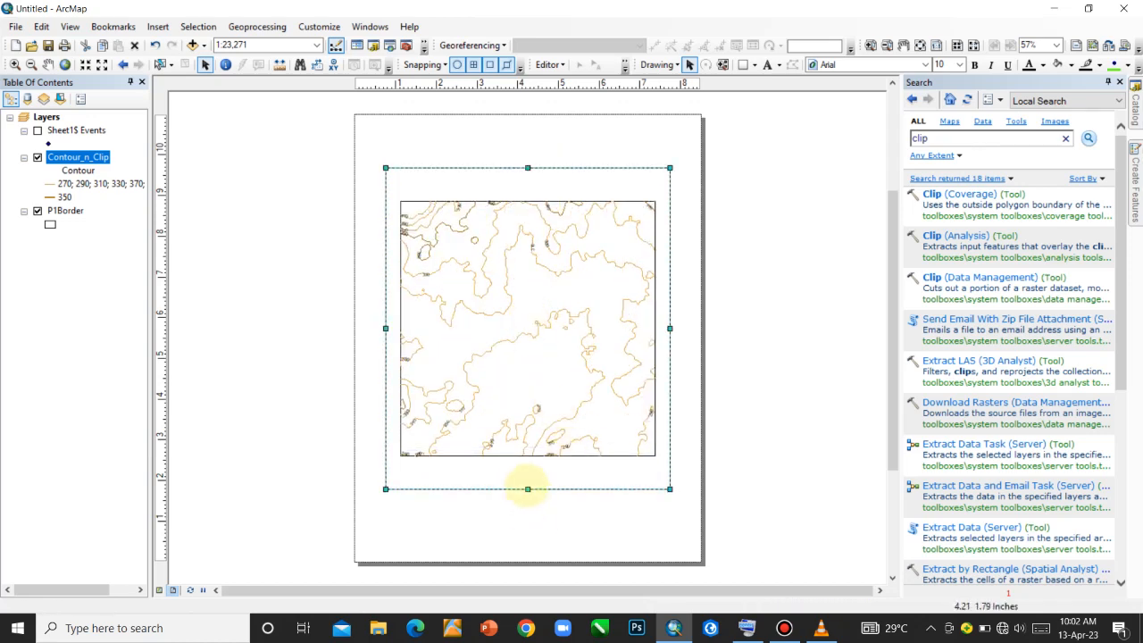
Step: Shrink the data frame from all sides until its edges fit closely around the contour map's border
{"action": "left_click_drag", "start_coordinate": [528, 490], "coordinate": [528, 459]}
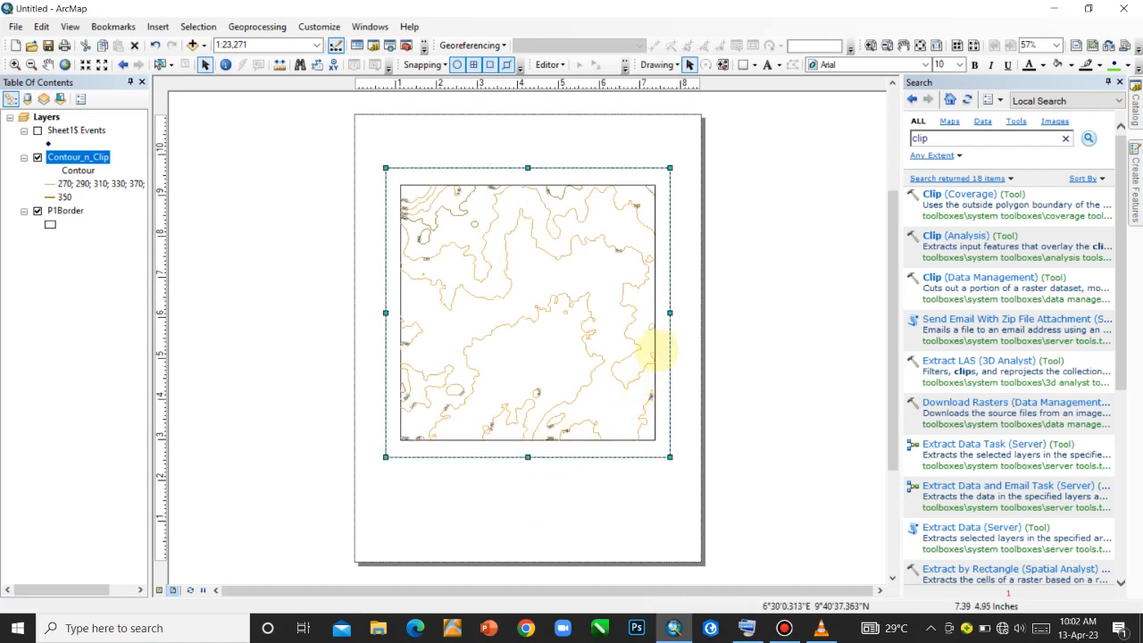
{"action": "left_click_drag", "start_coordinate": [670, 312], "coordinate": [659, 313]}
{"action": "left_click_drag", "start_coordinate": [386, 312], "coordinate": [394, 313]}
{"action": "left_click_drag", "start_coordinate": [527, 457], "coordinate": [528, 442]}
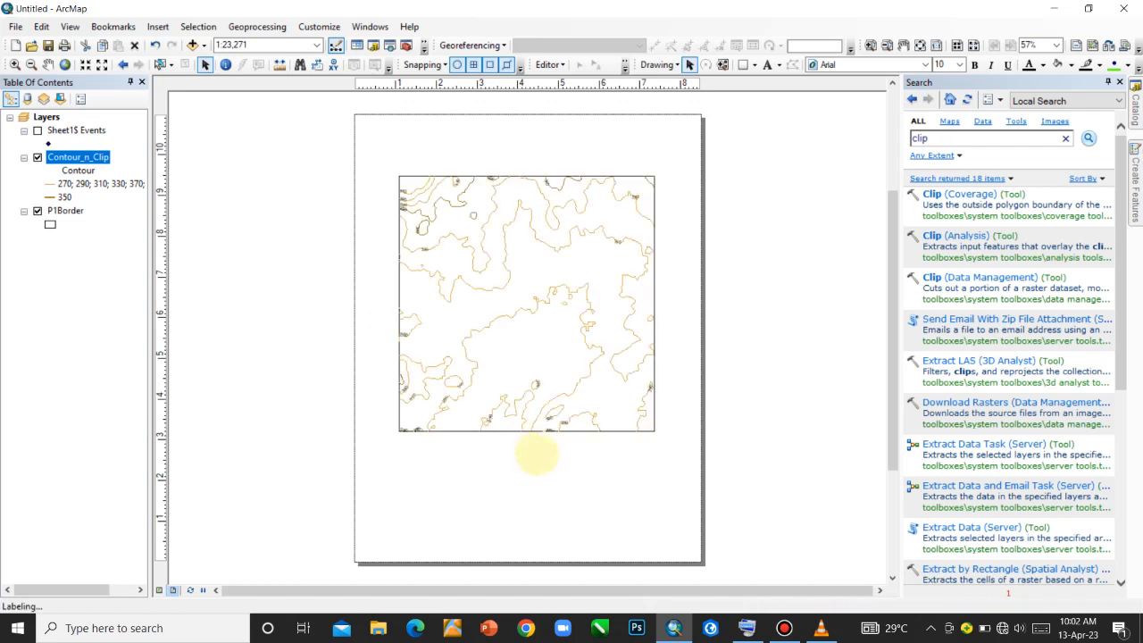
{"action": "left_click_drag", "start_coordinate": [526, 167], "coordinate": [526, 175]}
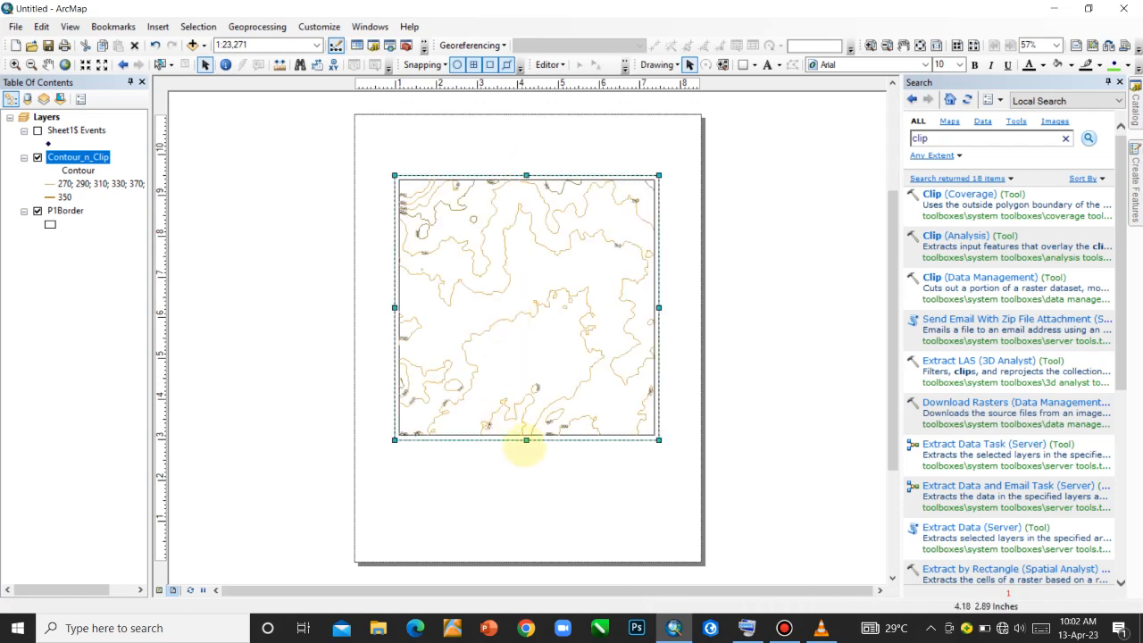
{"action": "left_click_drag", "start_coordinate": [527, 439], "coordinate": [526, 436]}
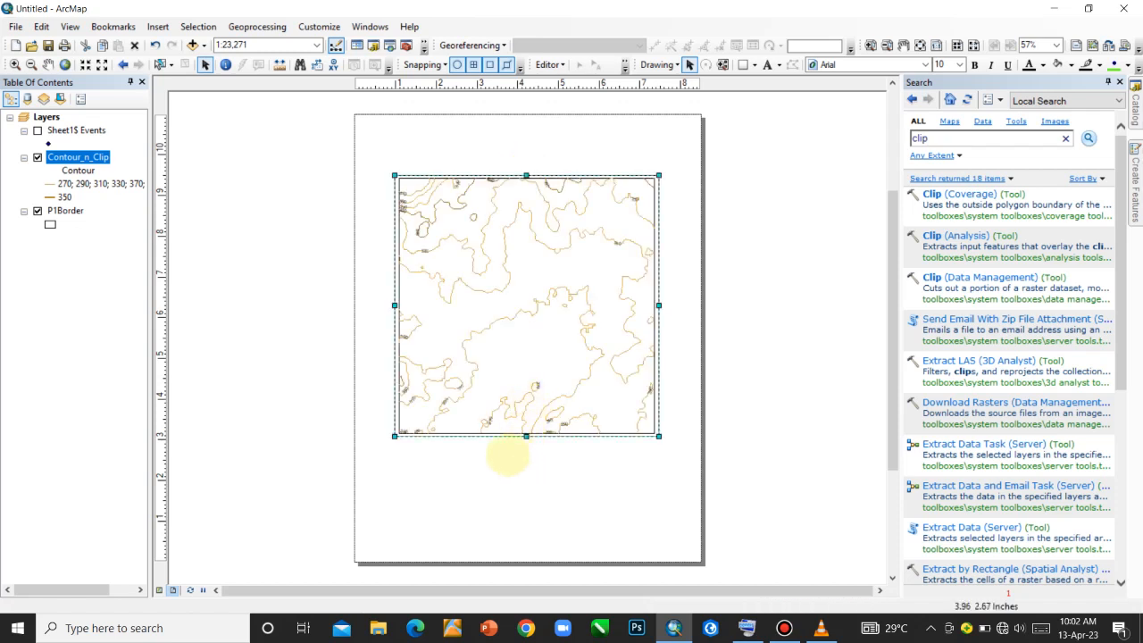
{"action": "left_click_drag", "start_coordinate": [394, 306], "coordinate": [400, 306]}
{"action": "left_click_drag", "start_coordinate": [531, 436], "coordinate": [530, 431]}
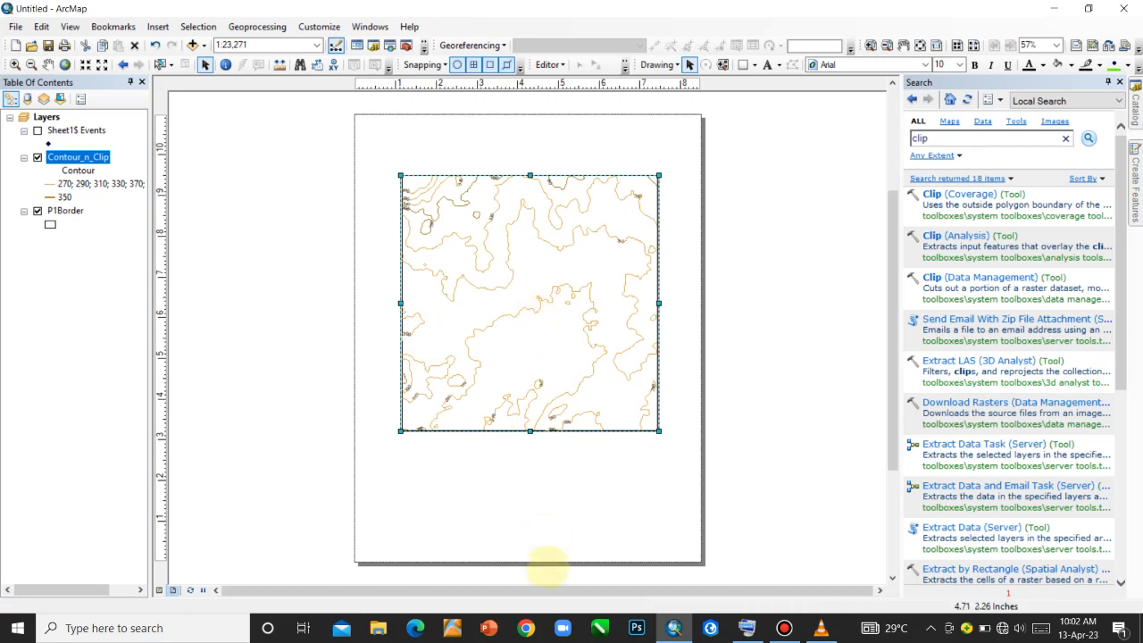
Step: Reposition the fitted data frame in the upper middle of the layout page, leaving empty space beneath it
{"action": "left_click_drag", "start_coordinate": [514, 304], "coordinate": [510, 314]}
{"action": "left_click", "coordinate": [496, 147]}
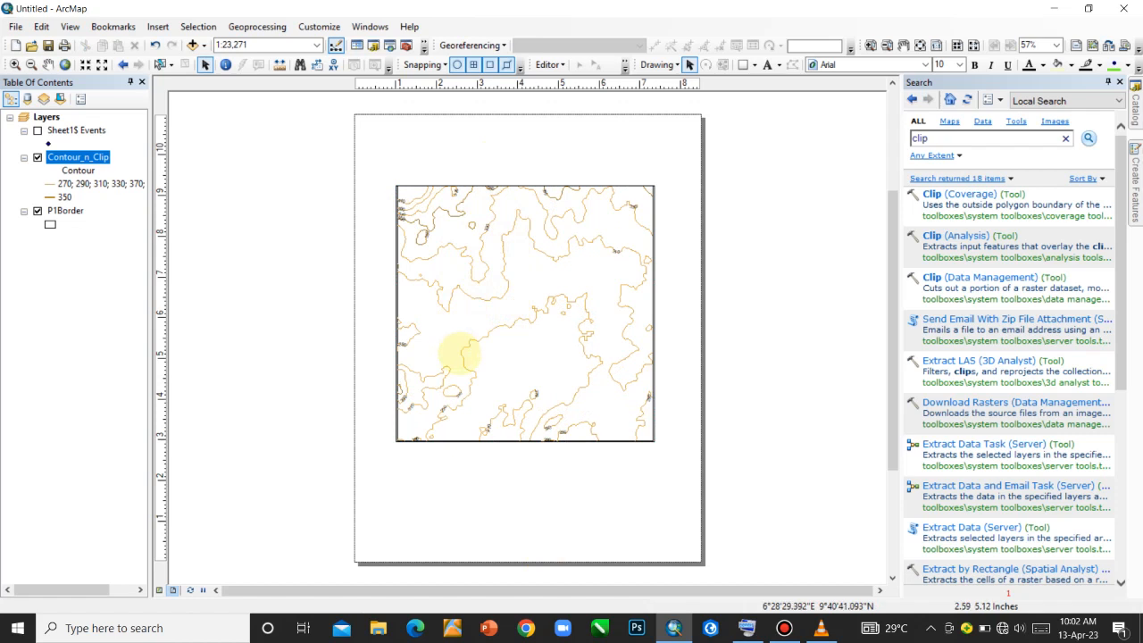
{"action": "left_click", "coordinate": [464, 366]}
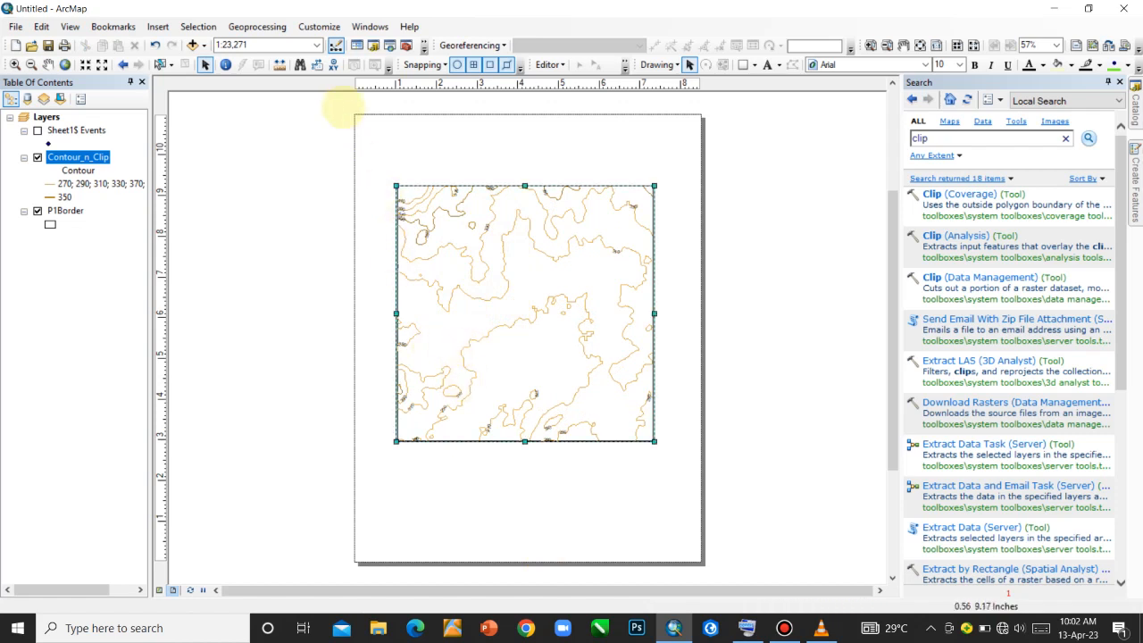
{"action": "left_click", "coordinate": [478, 171]}
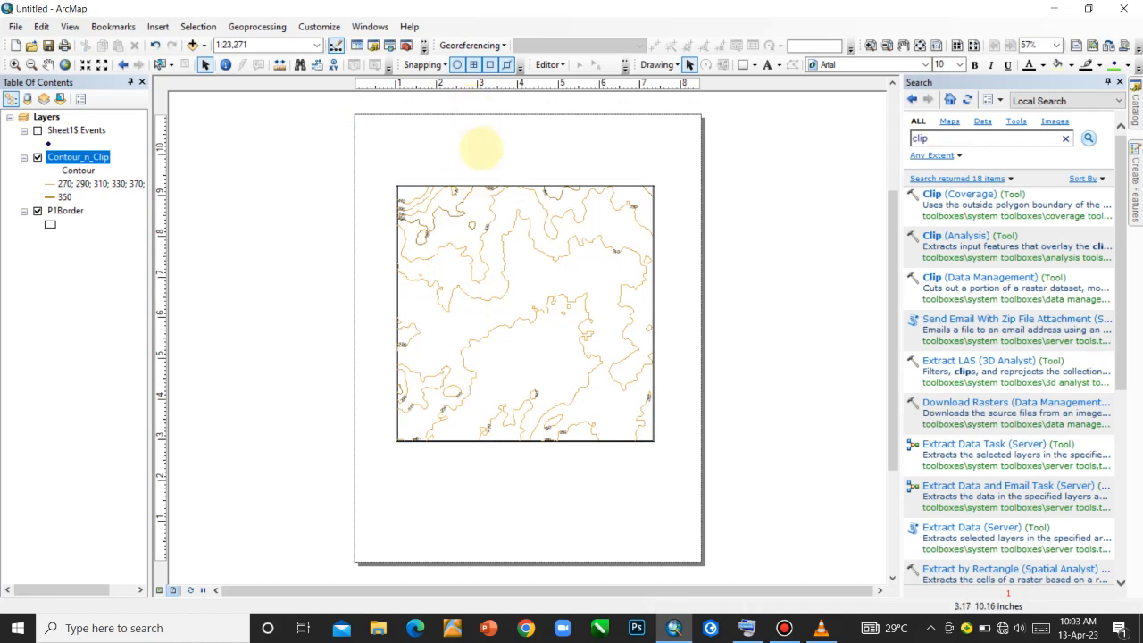
{"action": "left_click", "coordinate": [490, 300]}
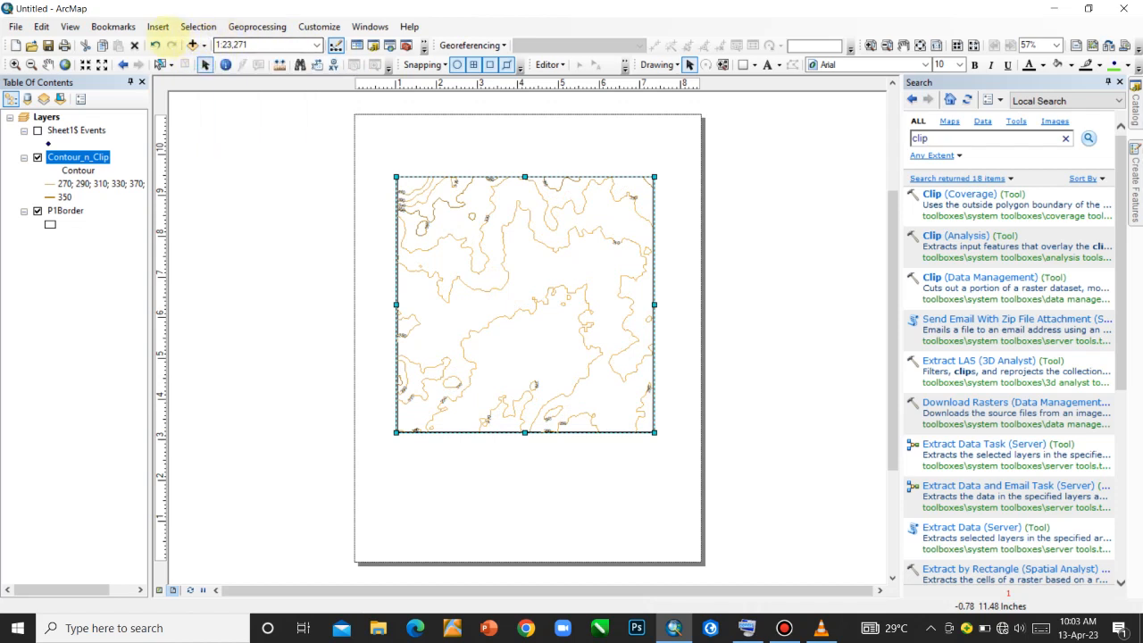
Step: Start inserting a scale bar in the Scale Bar 1 style and open its properties
{"action": "left_click", "coordinate": [165, 23]}
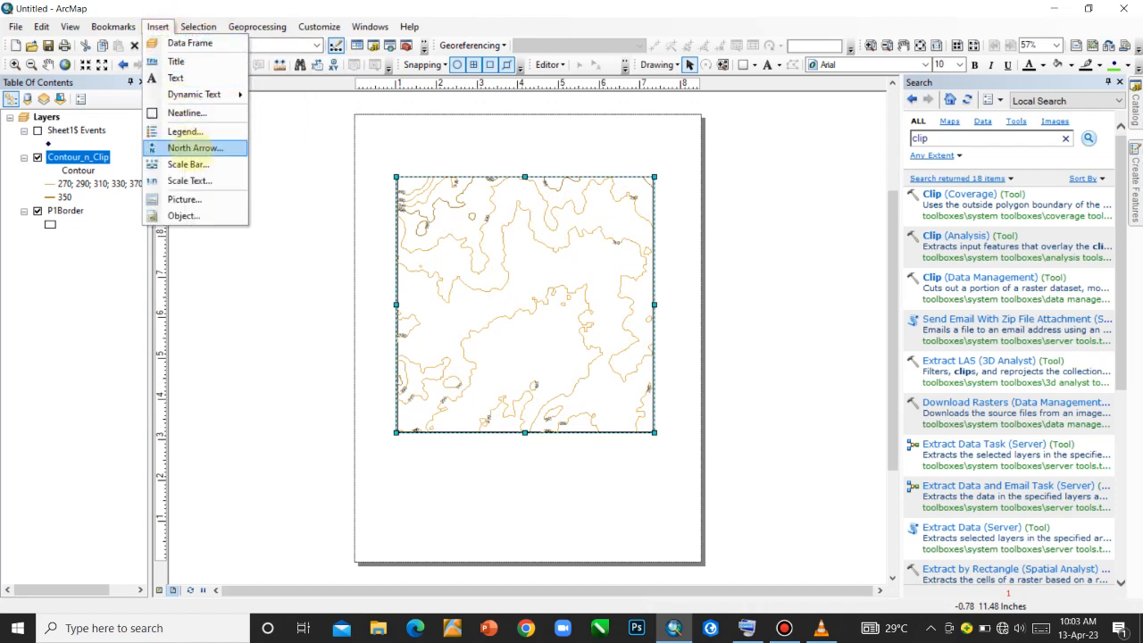
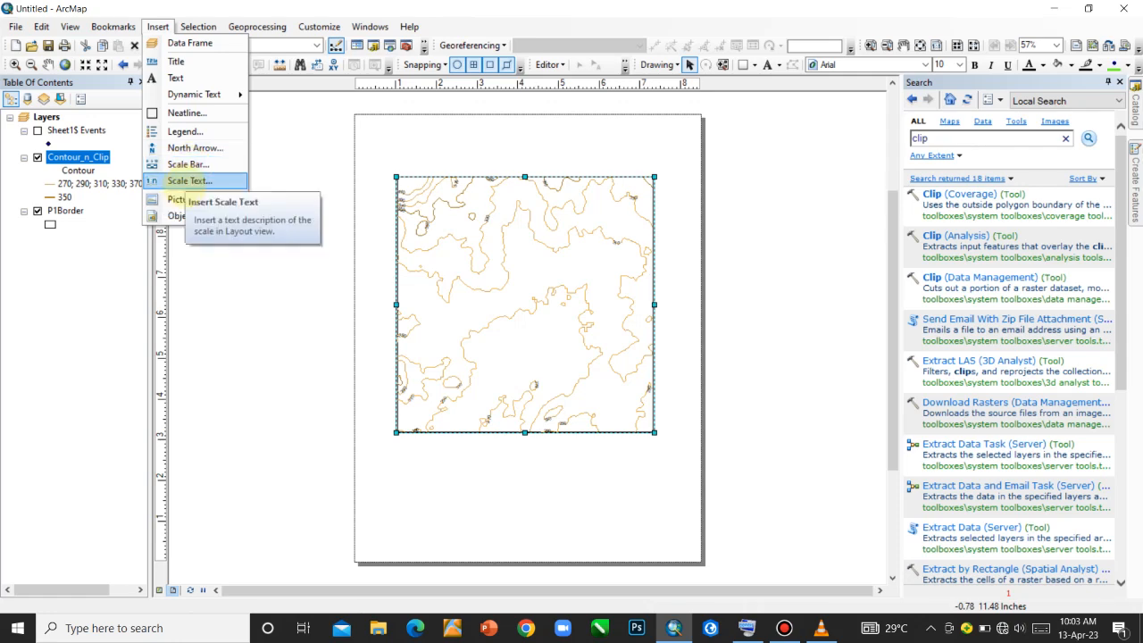
{"action": "left_click", "coordinate": [187, 164]}
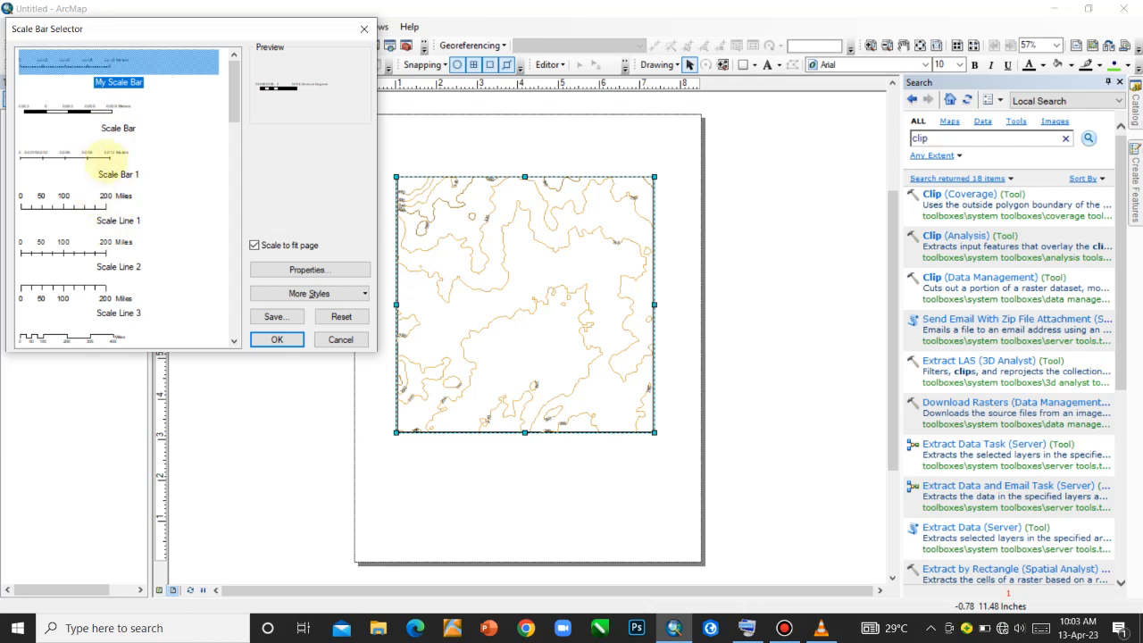
{"action": "left_click", "coordinate": [102, 165]}
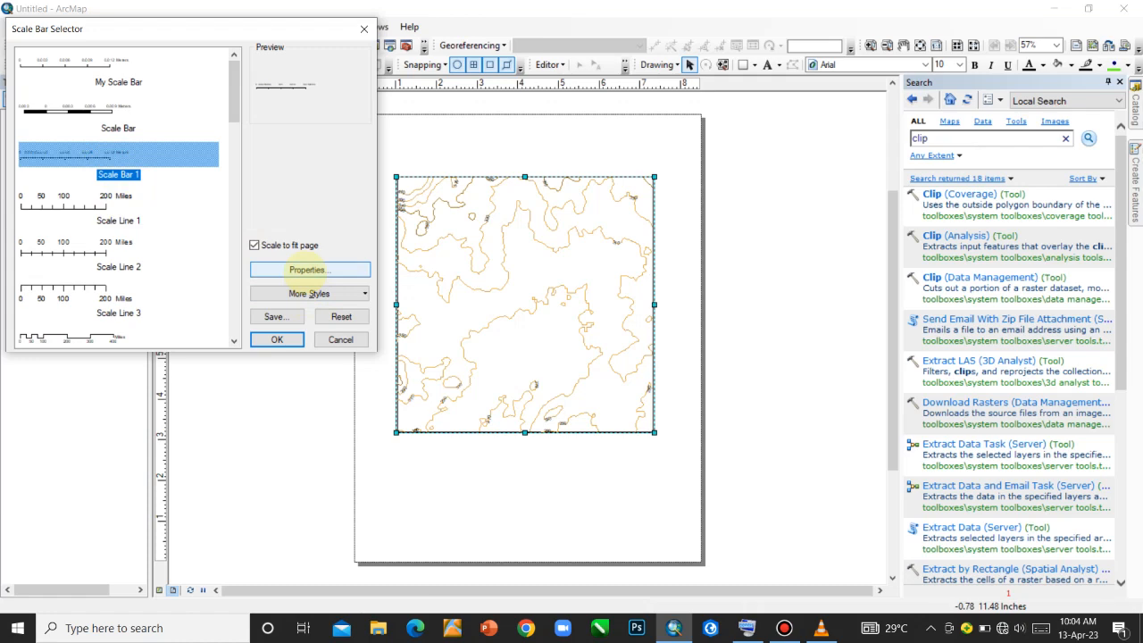
{"action": "left_click", "coordinate": [307, 270]}
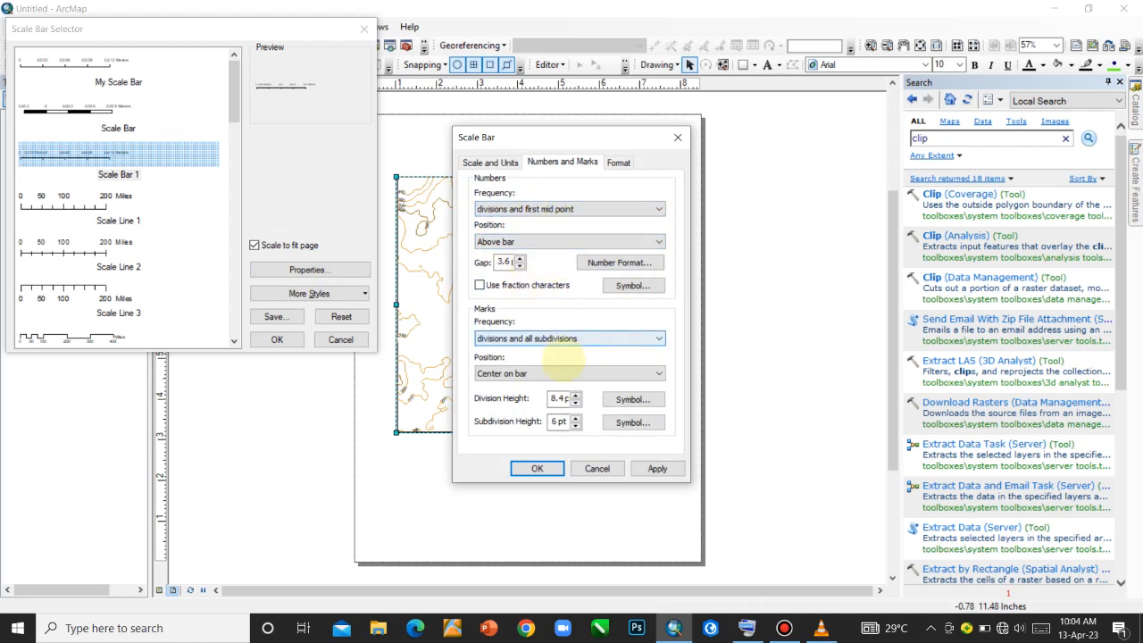
{"action": "left_click", "coordinate": [551, 370]}
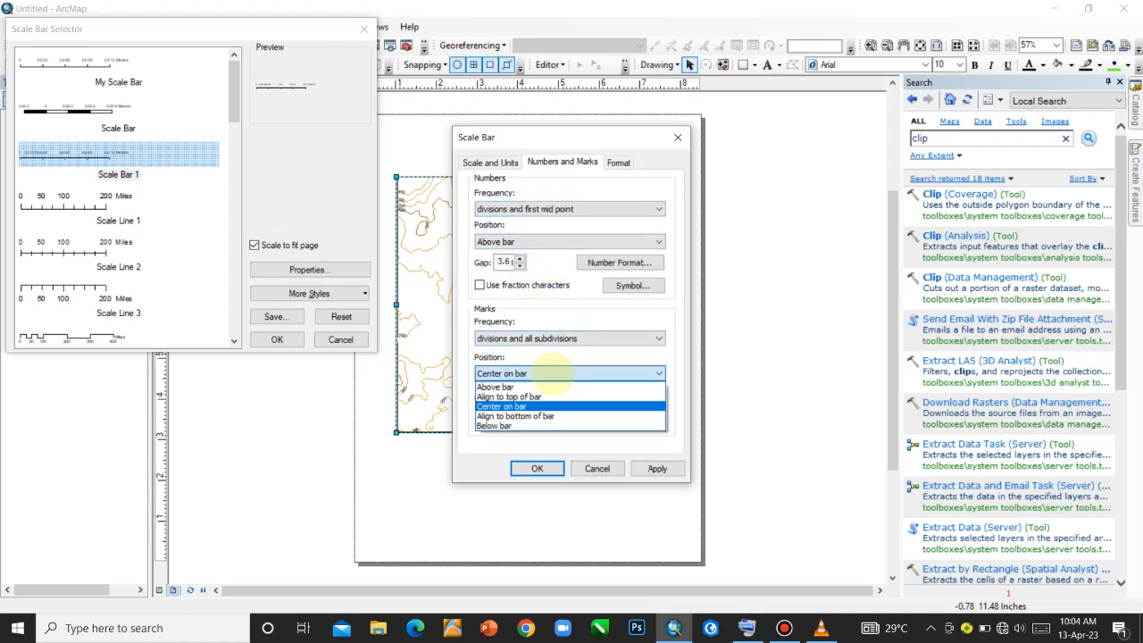
{"action": "left_click", "coordinate": [551, 368]}
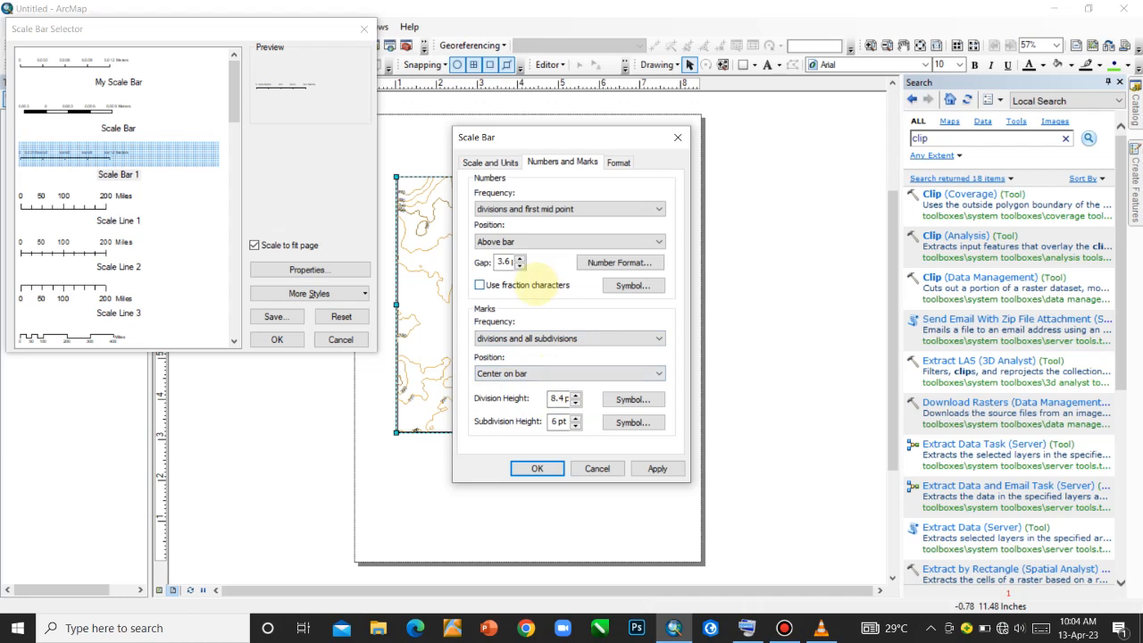
{"action": "left_click", "coordinate": [530, 243]}
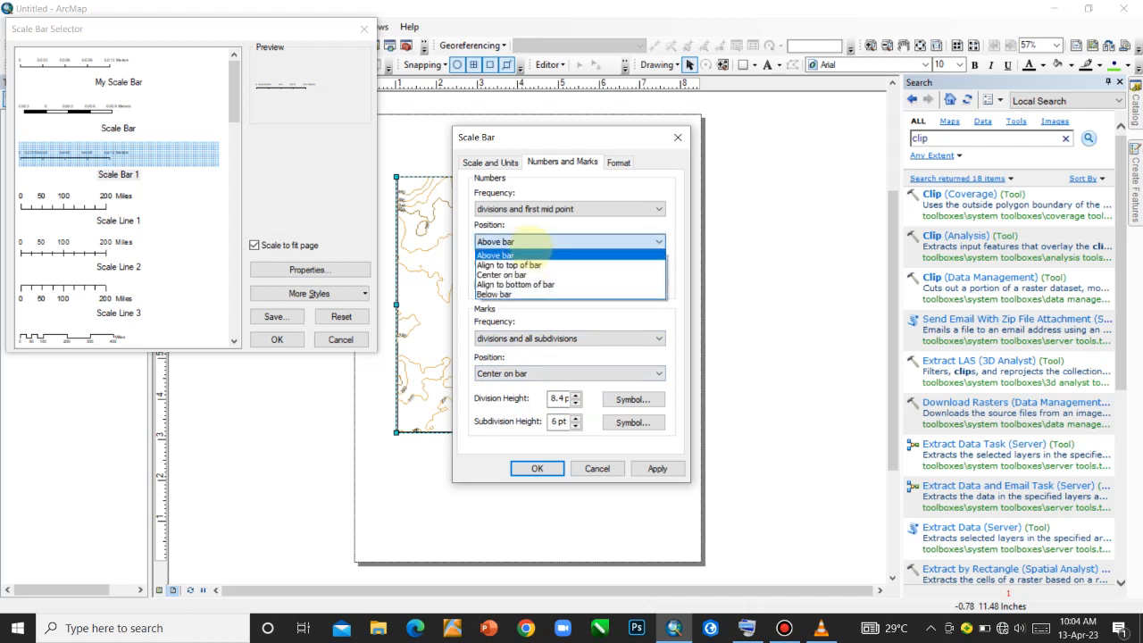
{"action": "left_click", "coordinate": [536, 243]}
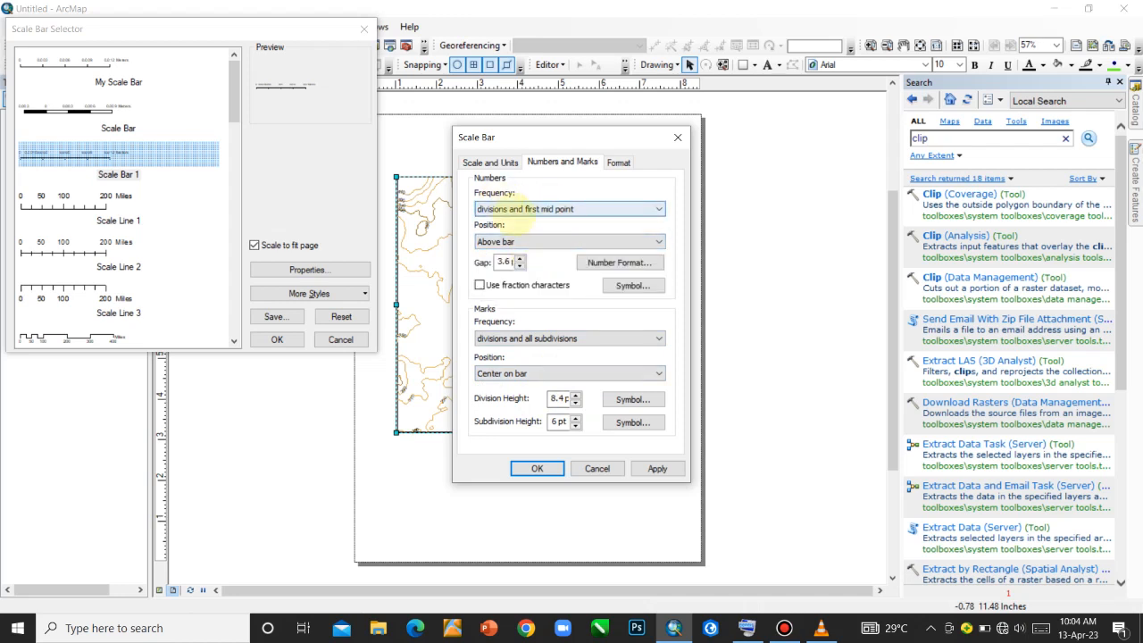
Step: Set the scale bar's division units to Meters and its resizing behaviour to Adjust divisions and division values
{"action": "key", "text": "ctrl+shift+Tab"}
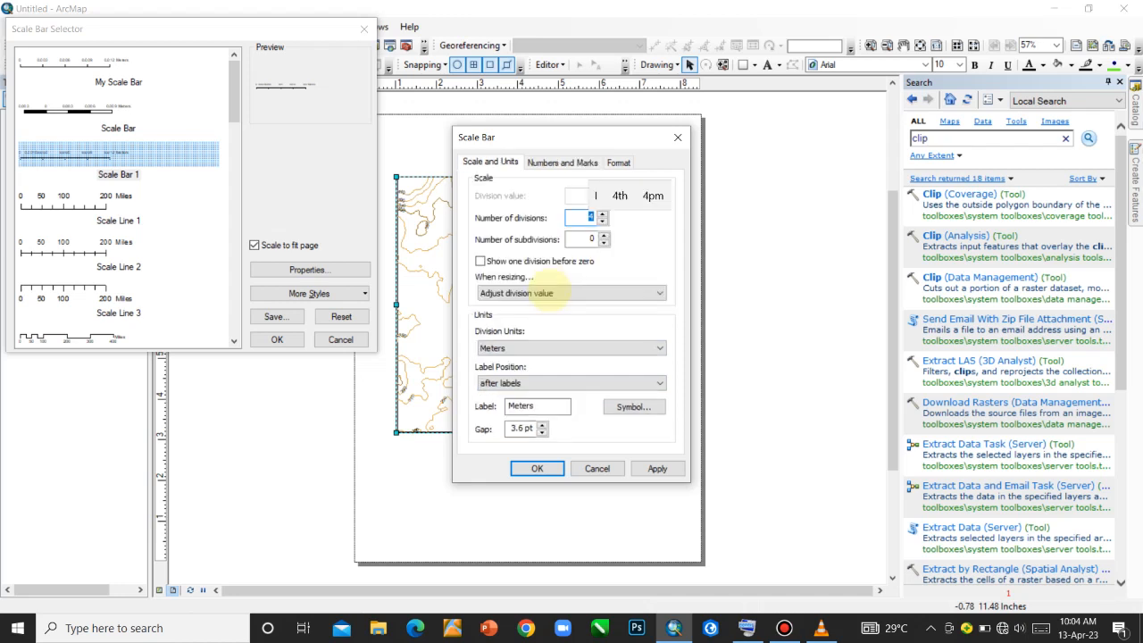
{"action": "left_click", "coordinate": [540, 347]}
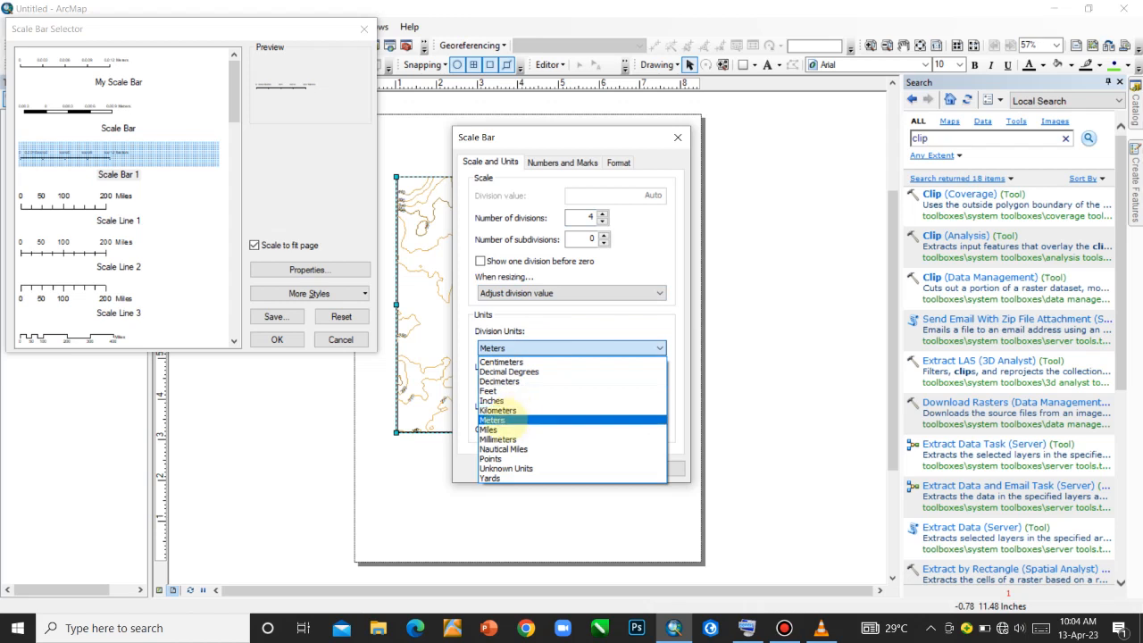
{"action": "left_click", "coordinate": [500, 419]}
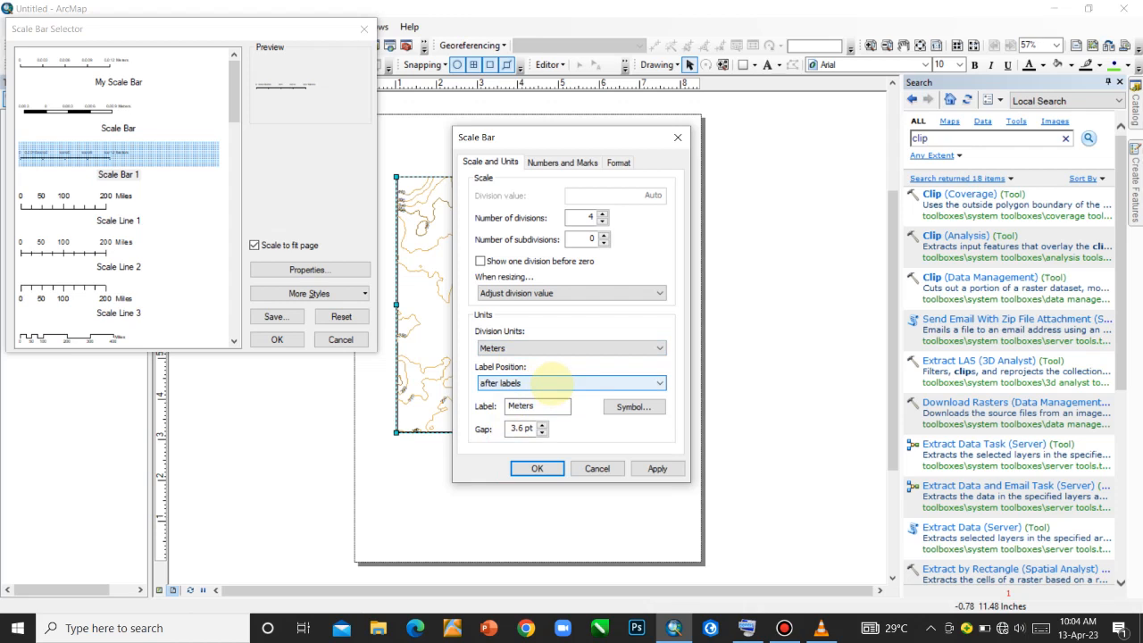
{"action": "left_click", "coordinate": [550, 382]}
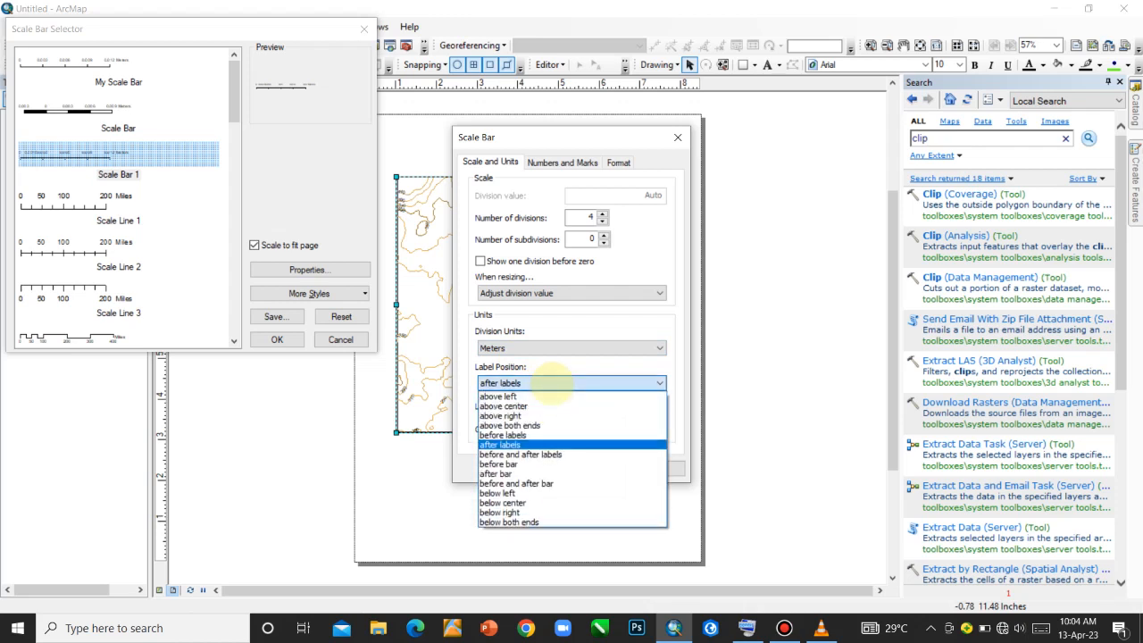
{"action": "left_click", "coordinate": [552, 382]}
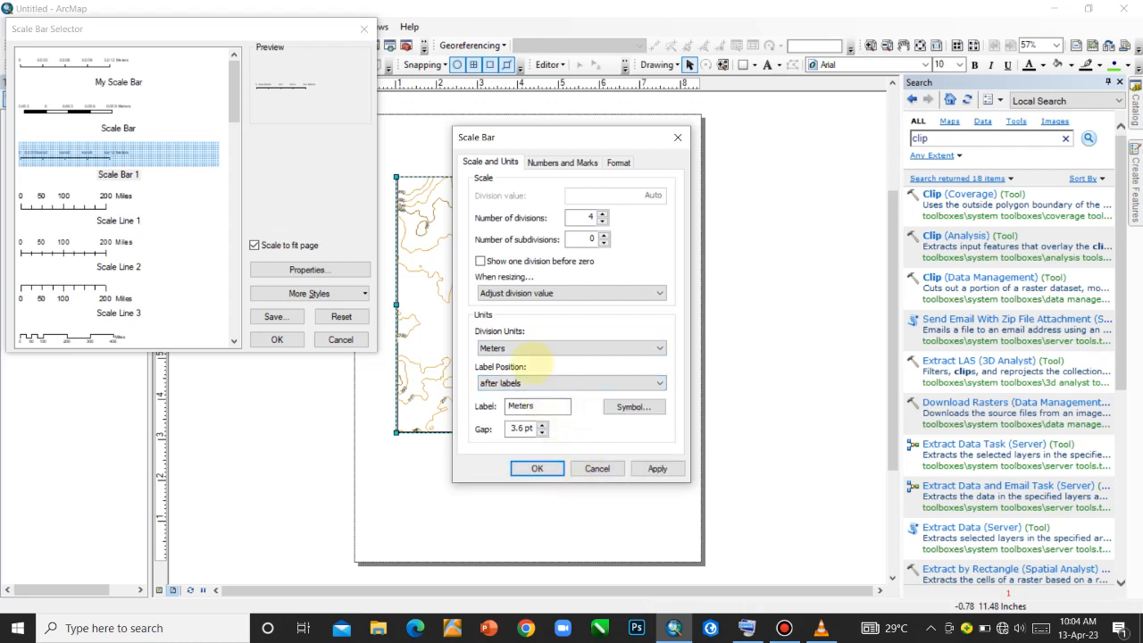
{"action": "left_click", "coordinate": [543, 293]}
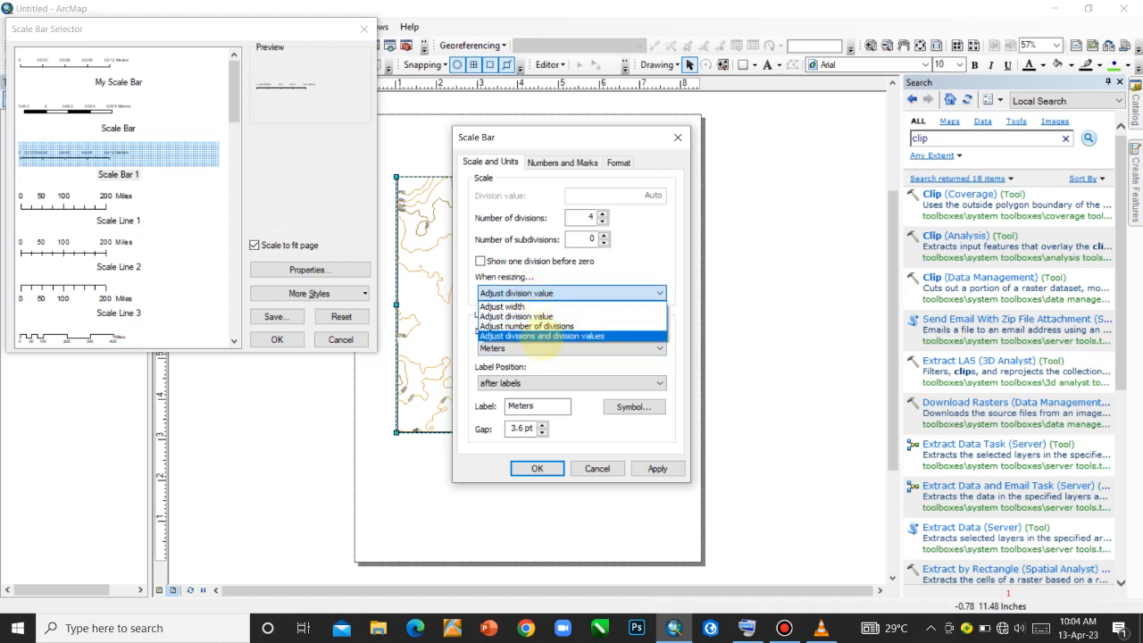
{"action": "left_click", "coordinate": [542, 337]}
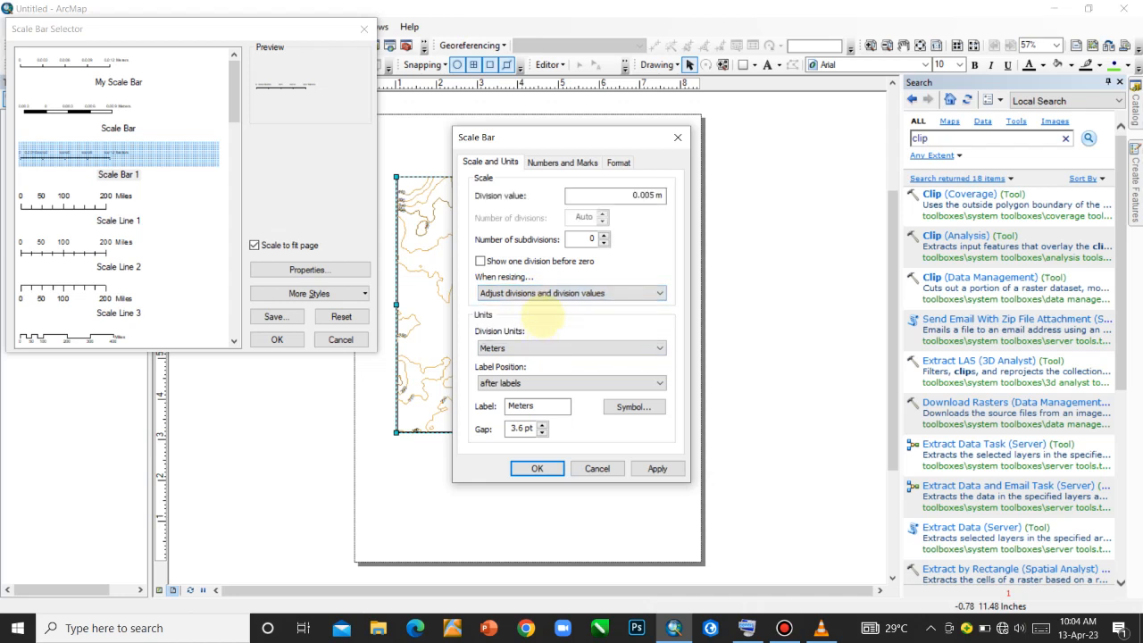
Step: Apply the scale bar properties with the marks frequency kept at divisions and all subdivisions
{"action": "left_click", "coordinate": [544, 163]}
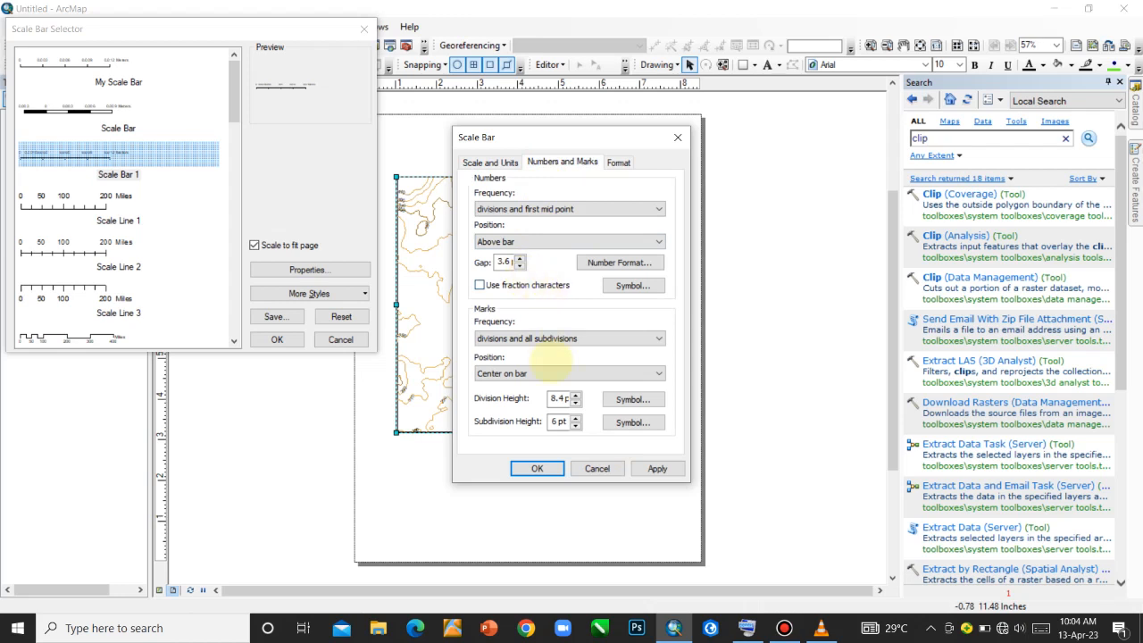
{"action": "left_click", "coordinate": [571, 339]}
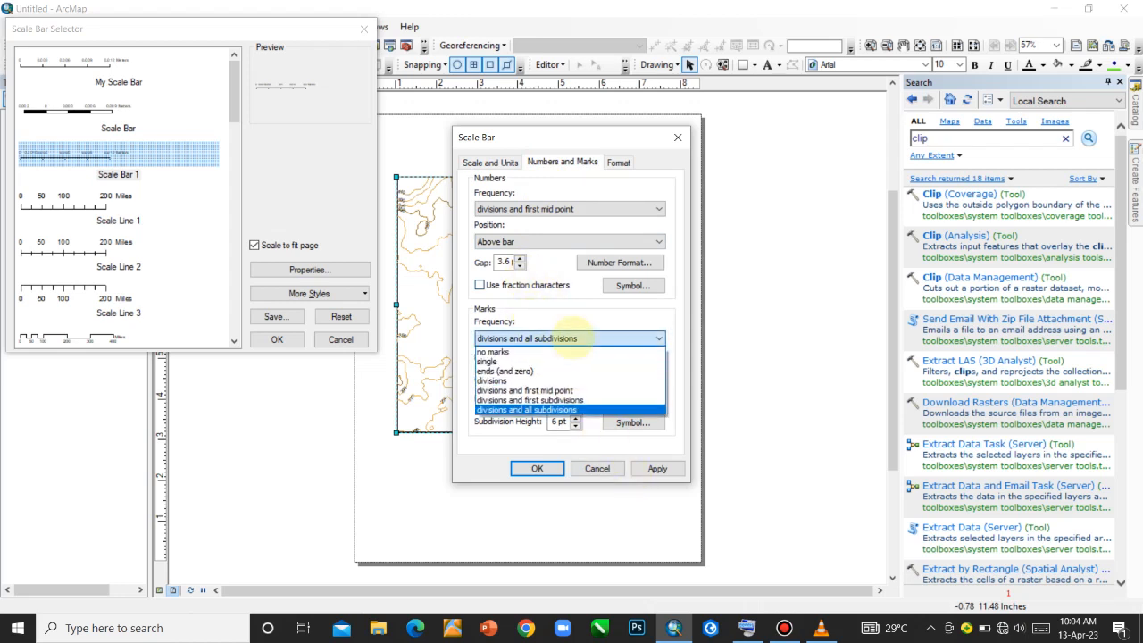
{"action": "left_click", "coordinate": [572, 339]}
{"action": "left_click", "coordinate": [658, 468]}
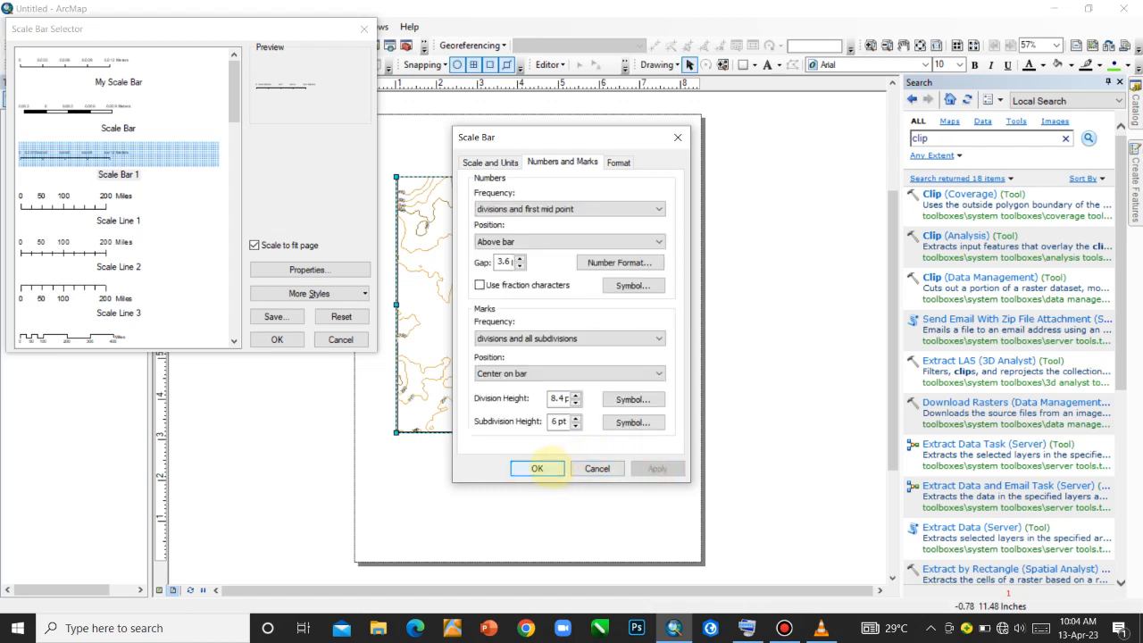
{"action": "left_click", "coordinate": [537, 468]}
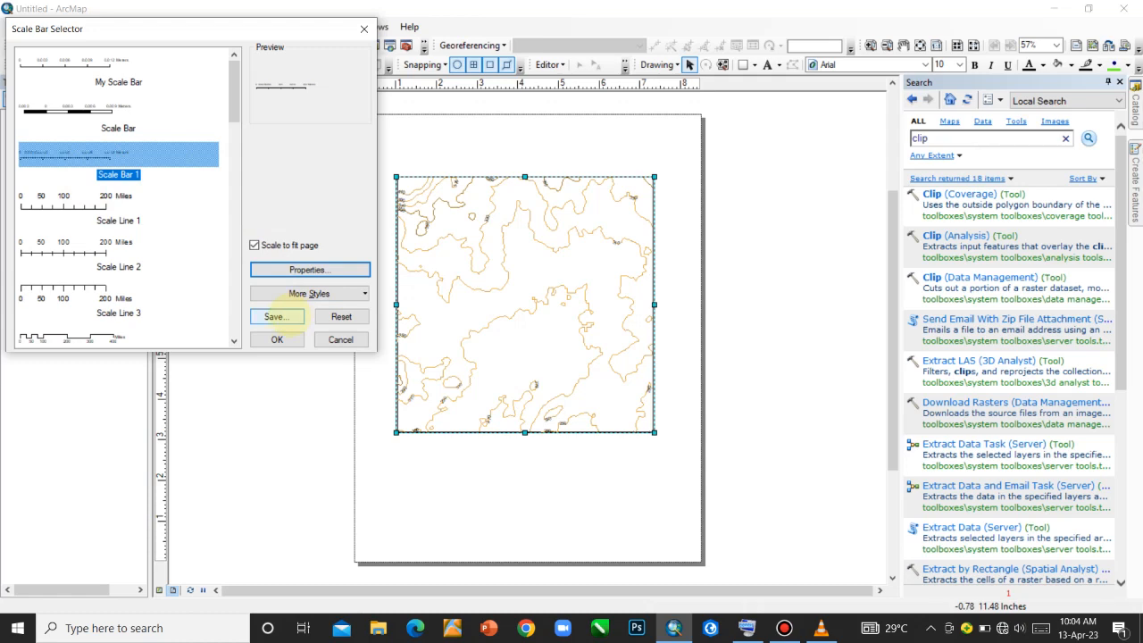
Step: Save the customised scale bar as a reusable style named "My scale"
{"action": "left_click", "coordinate": [278, 317]}
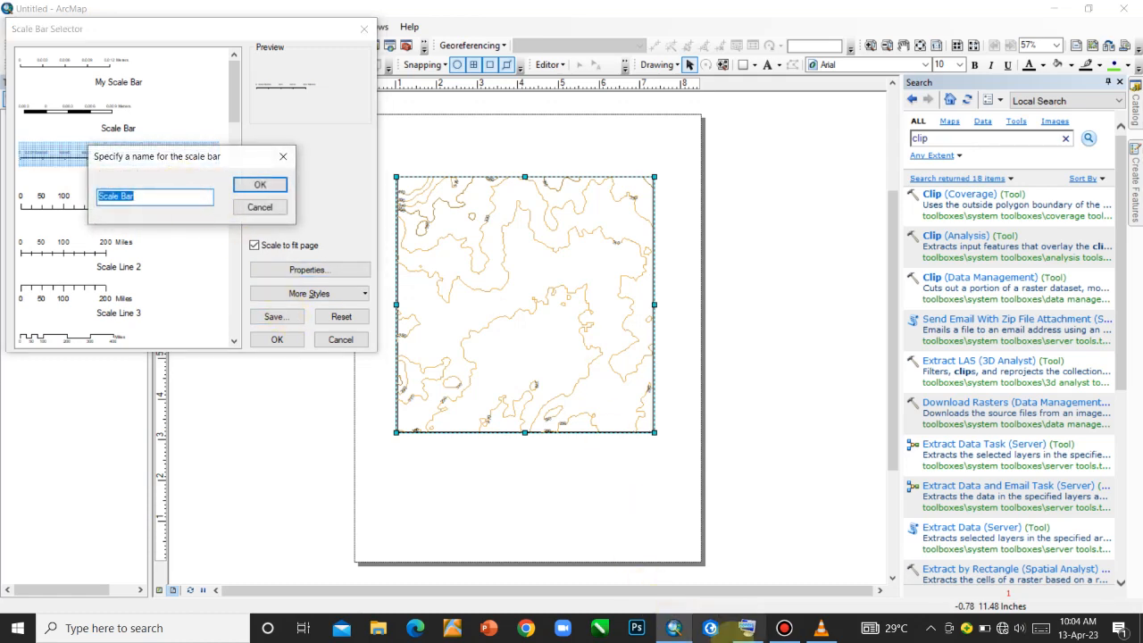
{"action": "left_click", "coordinate": [747, 628]}
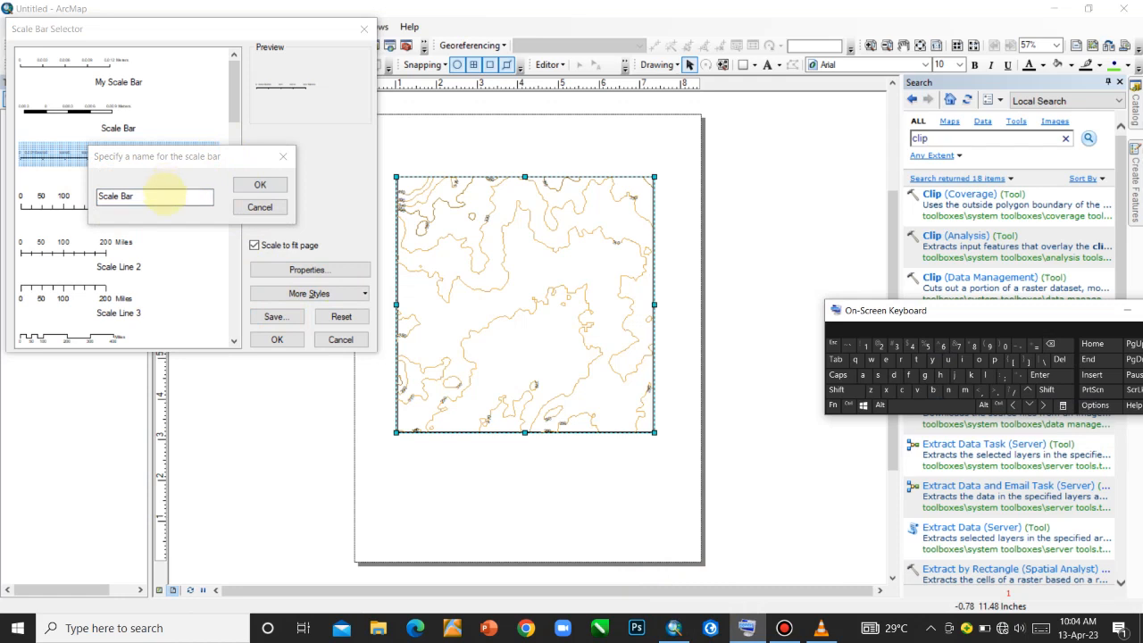
{"action": "left_click", "coordinate": [160, 189]}
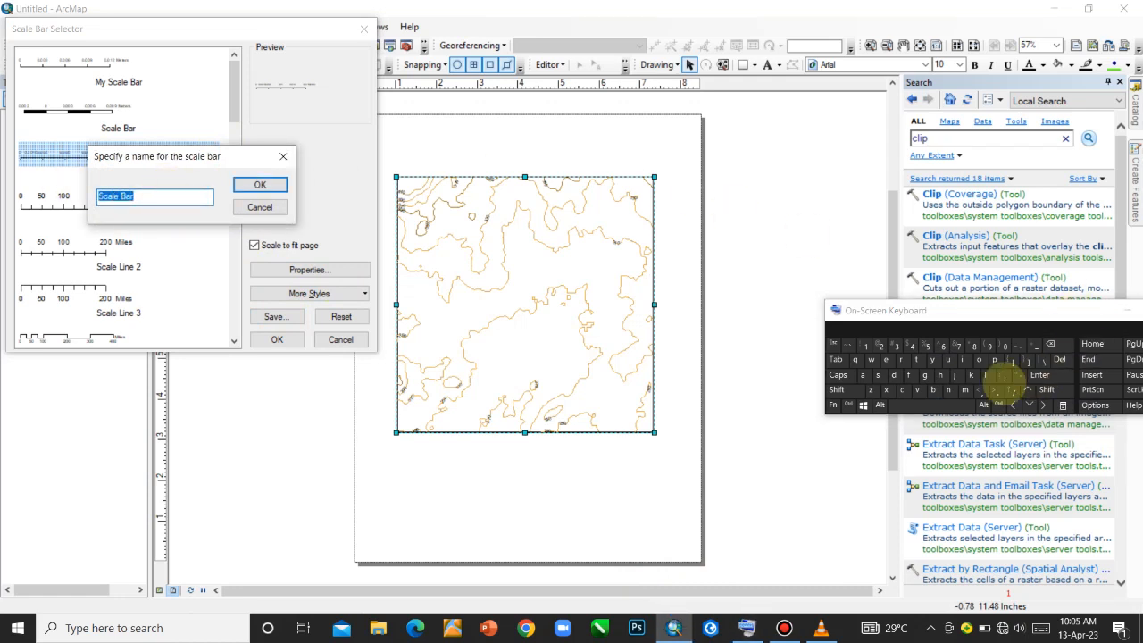
{"action": "left_click", "coordinate": [840, 389]}
{"action": "left_click", "coordinate": [965, 390]}
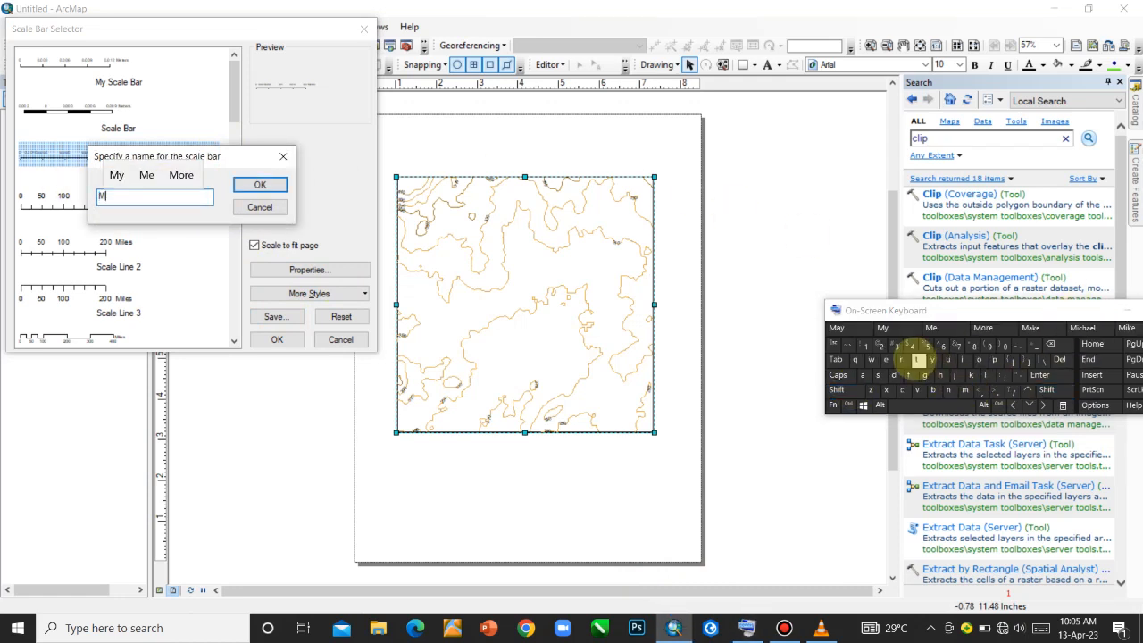
{"action": "left_click", "coordinate": [932, 360]}
{"action": "left_click", "coordinate": [925, 404]}
{"action": "left_click", "coordinate": [878, 375]}
{"action": "left_click", "coordinate": [903, 390]}
{"action": "left_click", "coordinate": [862, 375]}
{"action": "left_click", "coordinate": [985, 377]}
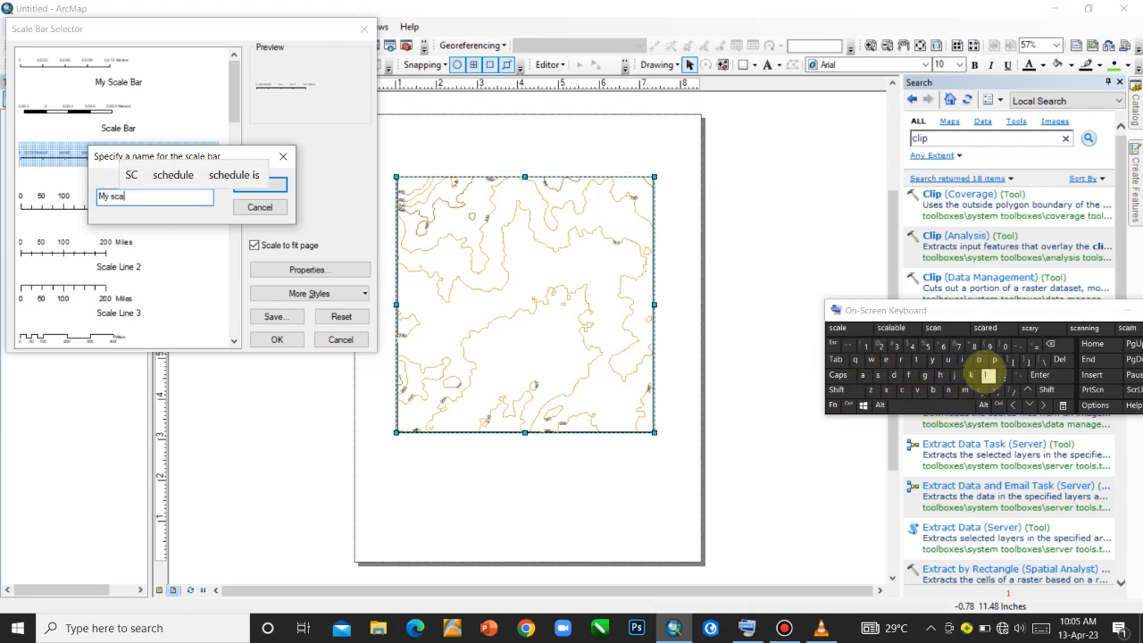
{"action": "left_click", "coordinate": [887, 360]}
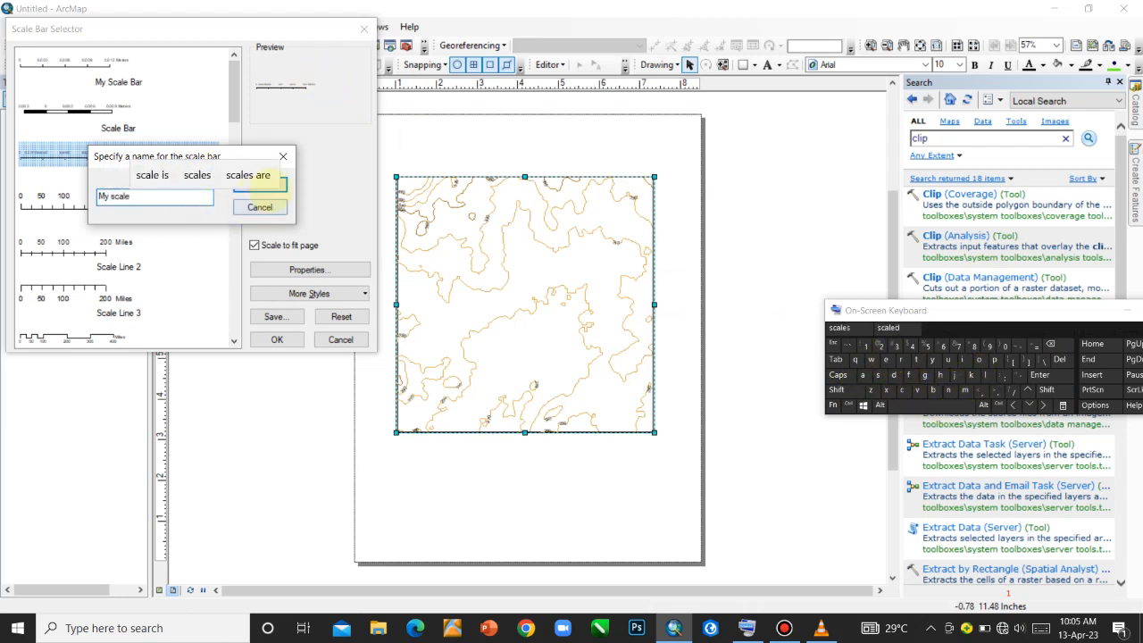
{"action": "left_click", "coordinate": [266, 184]}
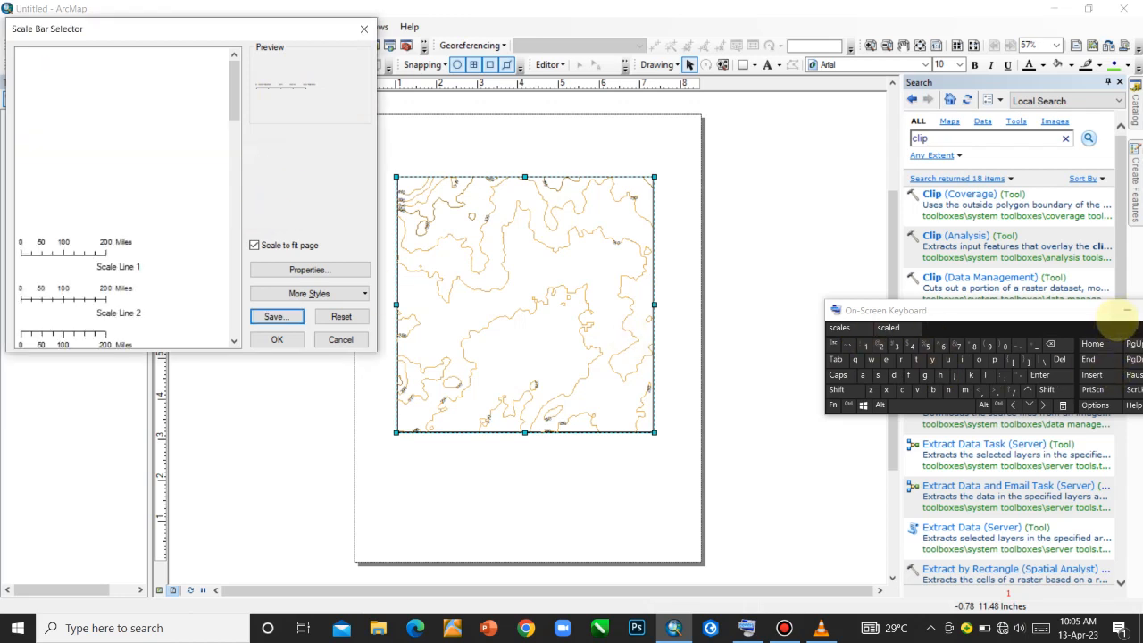
{"action": "left_click", "coordinate": [1127, 310]}
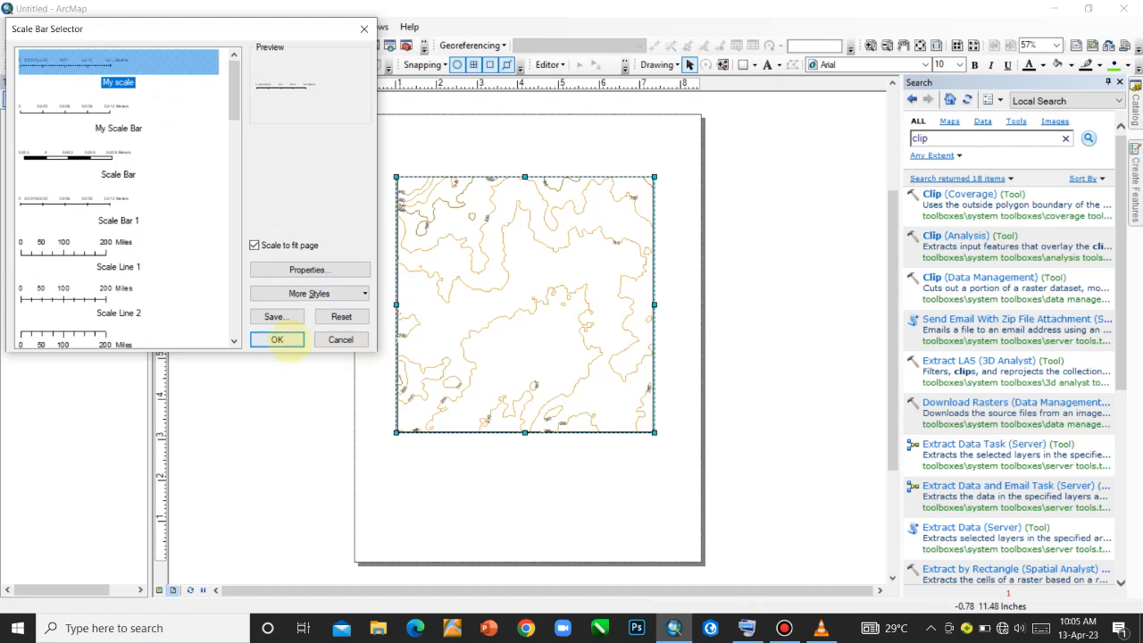
Step: Insert the My scale scale bar and place it centred just beneath the data frame
{"action": "left_click", "coordinate": [277, 339]}
{"action": "left_click_drag", "start_coordinate": [543, 349], "coordinate": [540, 460]}
{"action": "scroll", "coordinate": [539, 460], "scroll_direction": "up", "scroll_amount": 2}
{"action": "scroll", "coordinate": [540, 460], "scroll_direction": "down", "scroll_amount": 2}
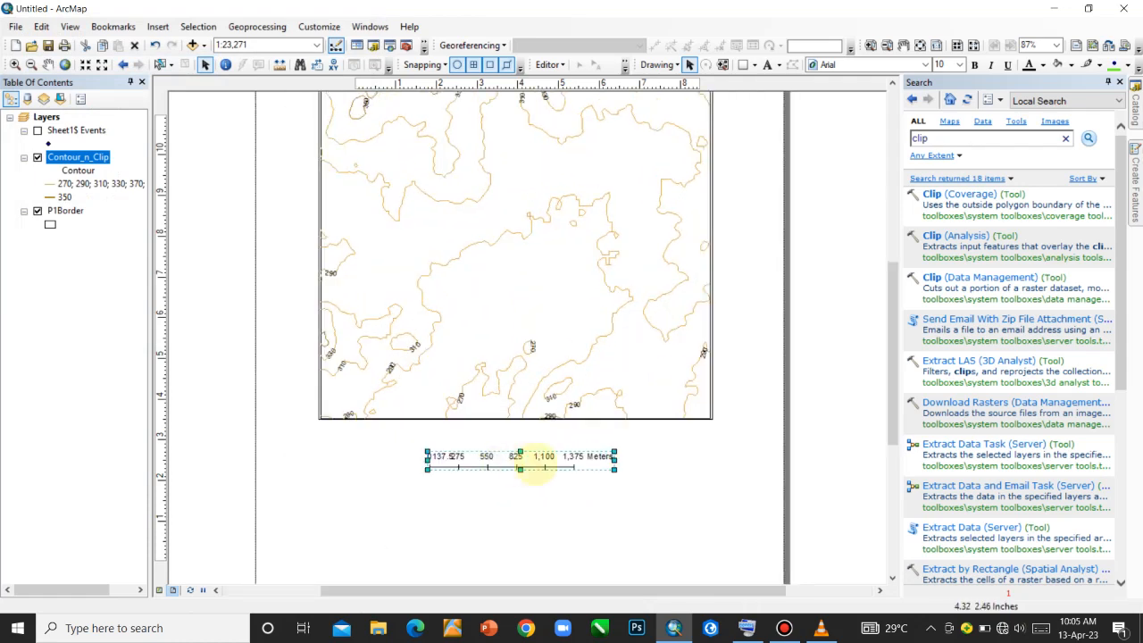
{"action": "left_click_drag", "start_coordinate": [533, 462], "coordinate": [540, 462]}
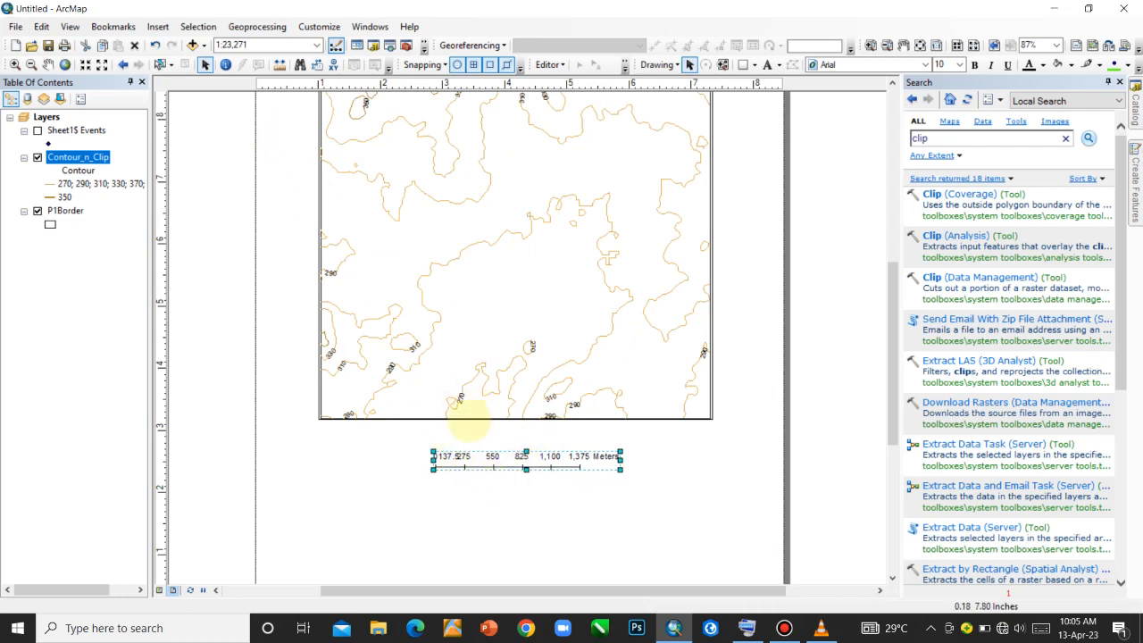
Step: Open the placed scale bar's properties and set its division units to Kilometers
{"action": "right_click", "coordinate": [491, 462]}
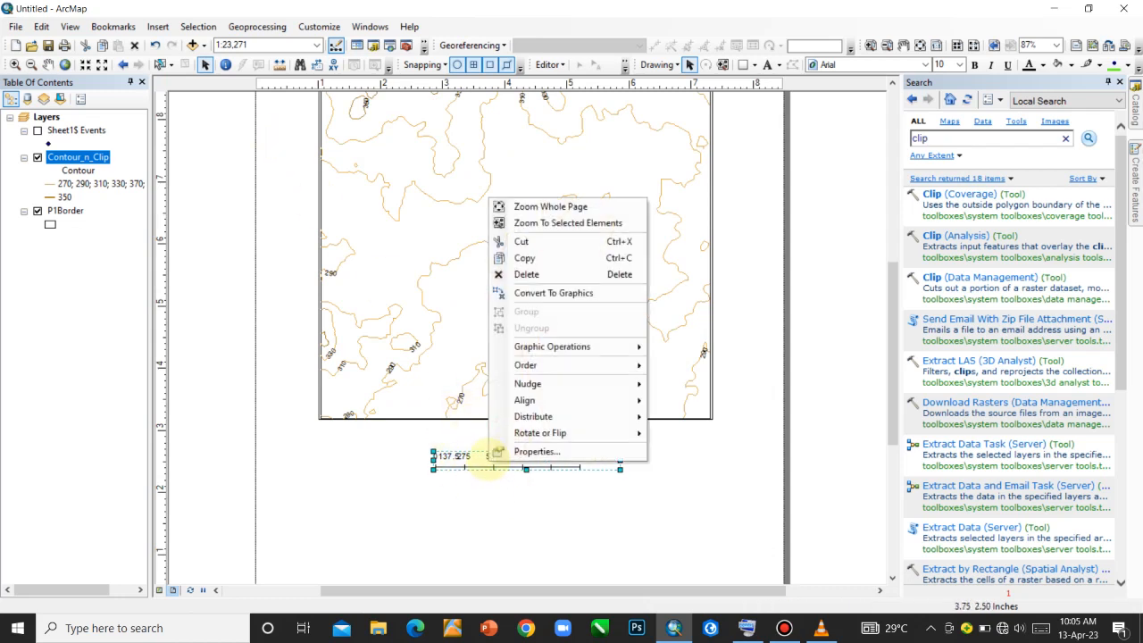
{"action": "left_click", "coordinate": [536, 451]}
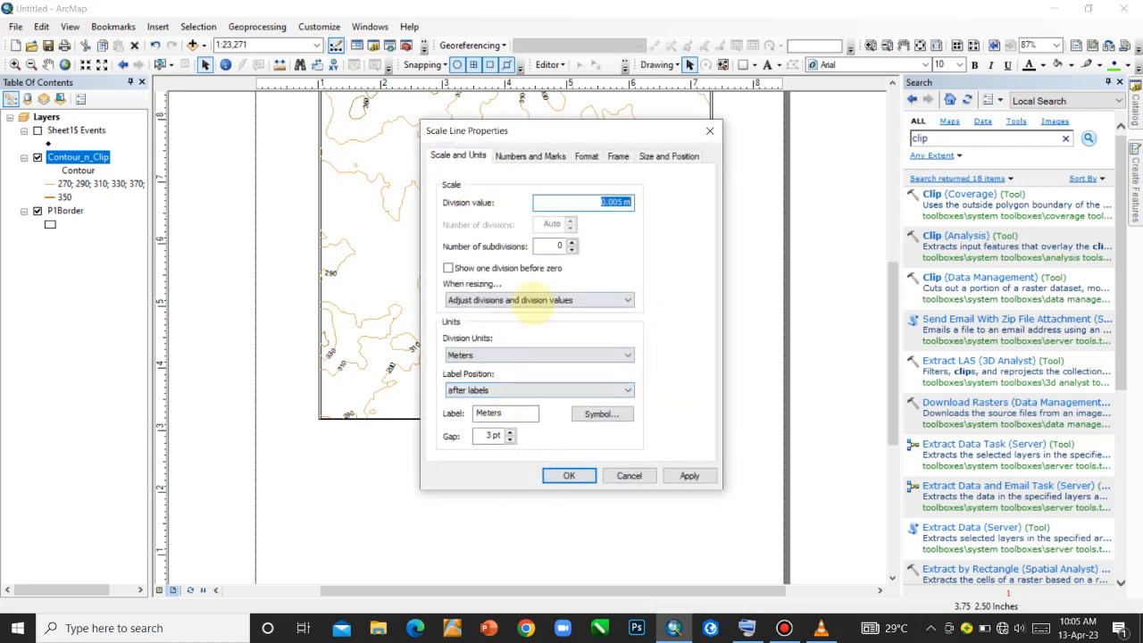
{"action": "left_click", "coordinate": [523, 353]}
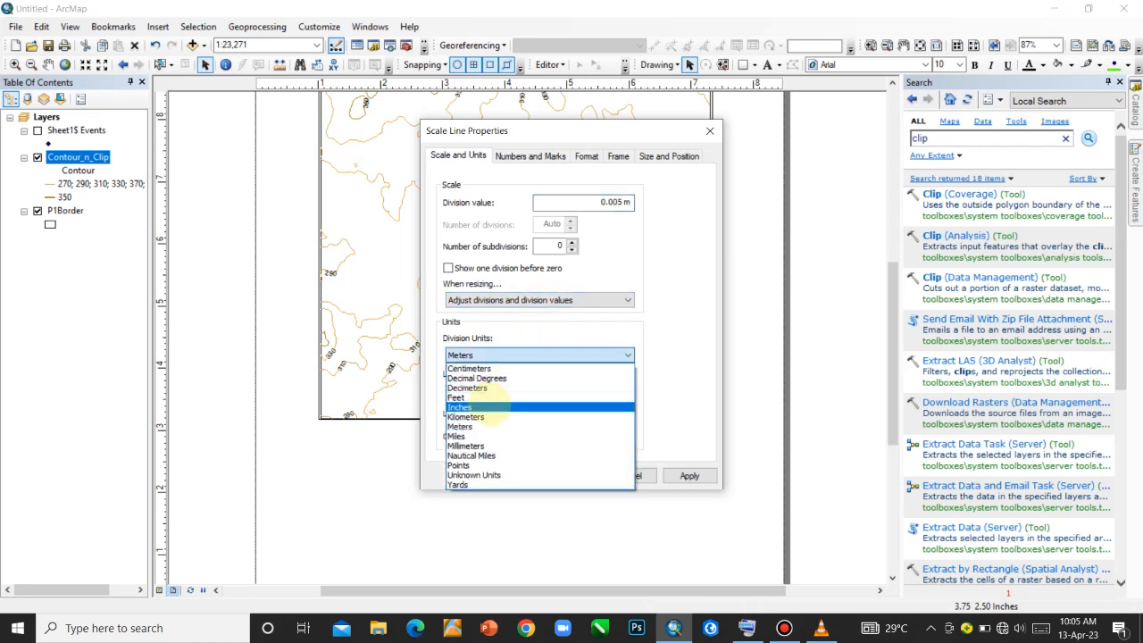
{"action": "left_click", "coordinate": [489, 416]}
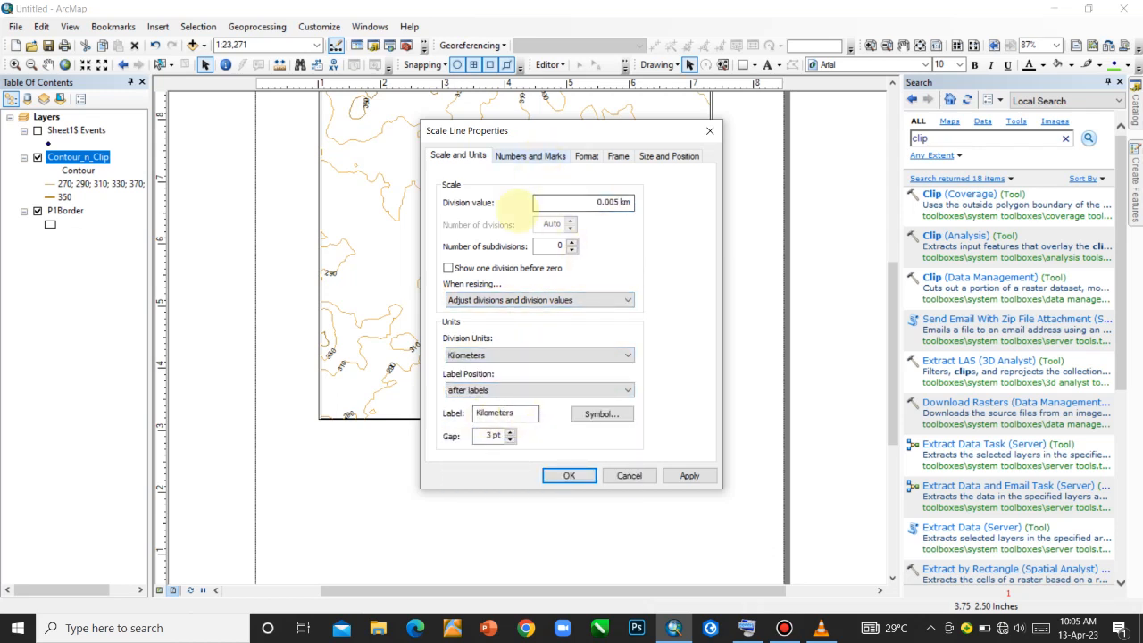
Step: Set the scale bar's number frequency to divisions and first subdivisions, and apply the change
{"action": "left_click", "coordinate": [531, 157]}
{"action": "left_click", "coordinate": [522, 203]}
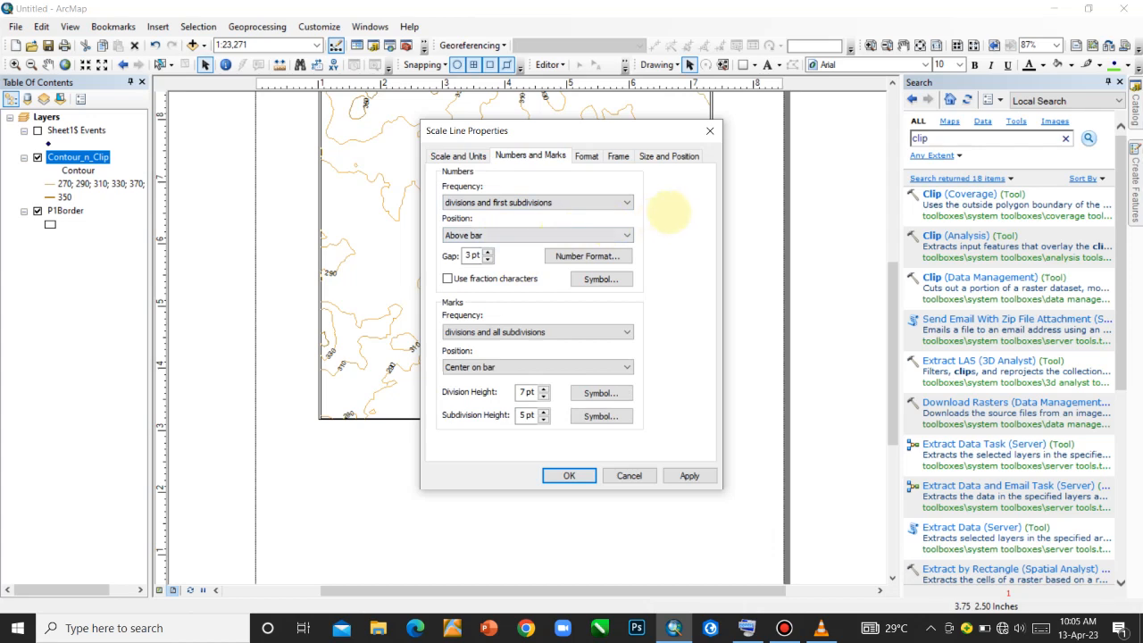
{"action": "left_click", "coordinate": [689, 475]}
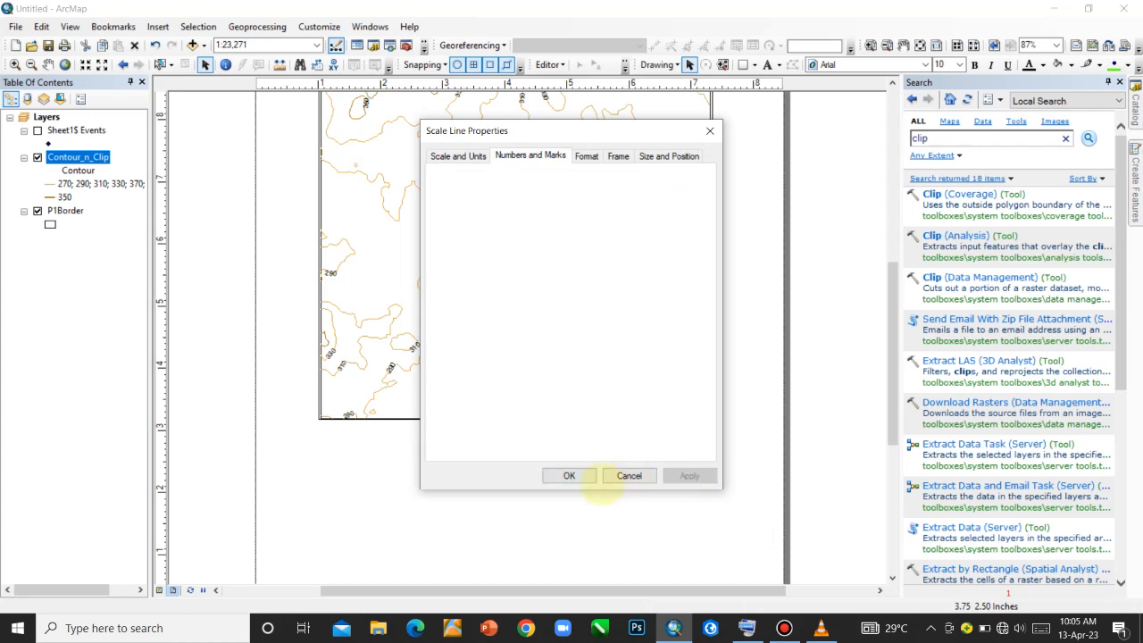
{"action": "left_click_drag", "start_coordinate": [543, 140], "coordinate": [568, 116]}
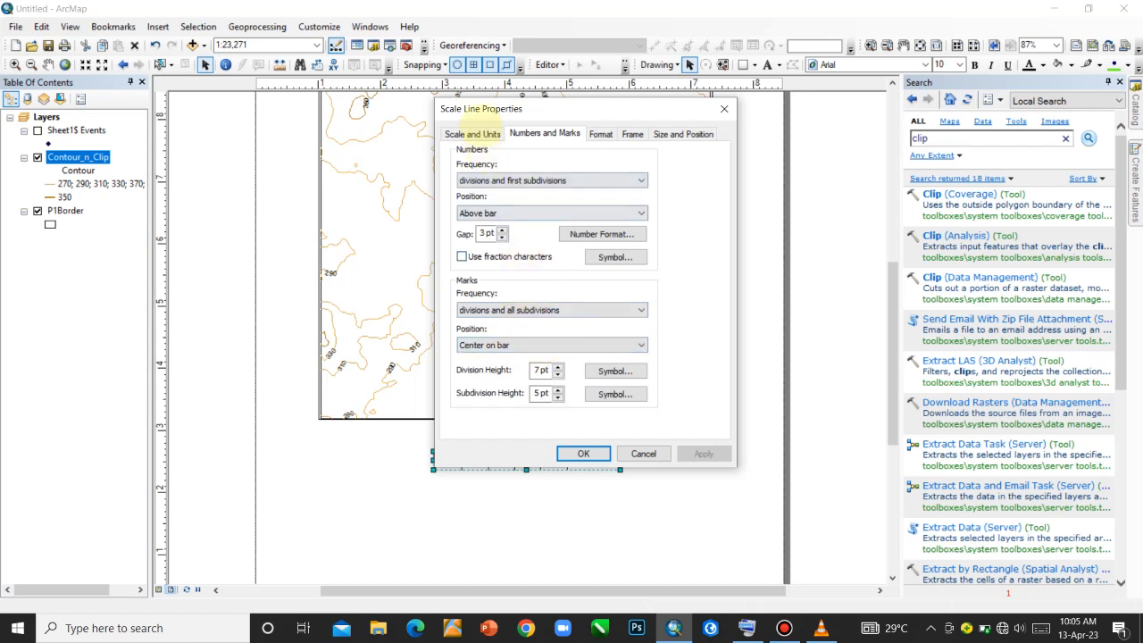
Step: Set the scale bar's division units to Meters and confirm its properties
{"action": "left_click", "coordinate": [472, 134]}
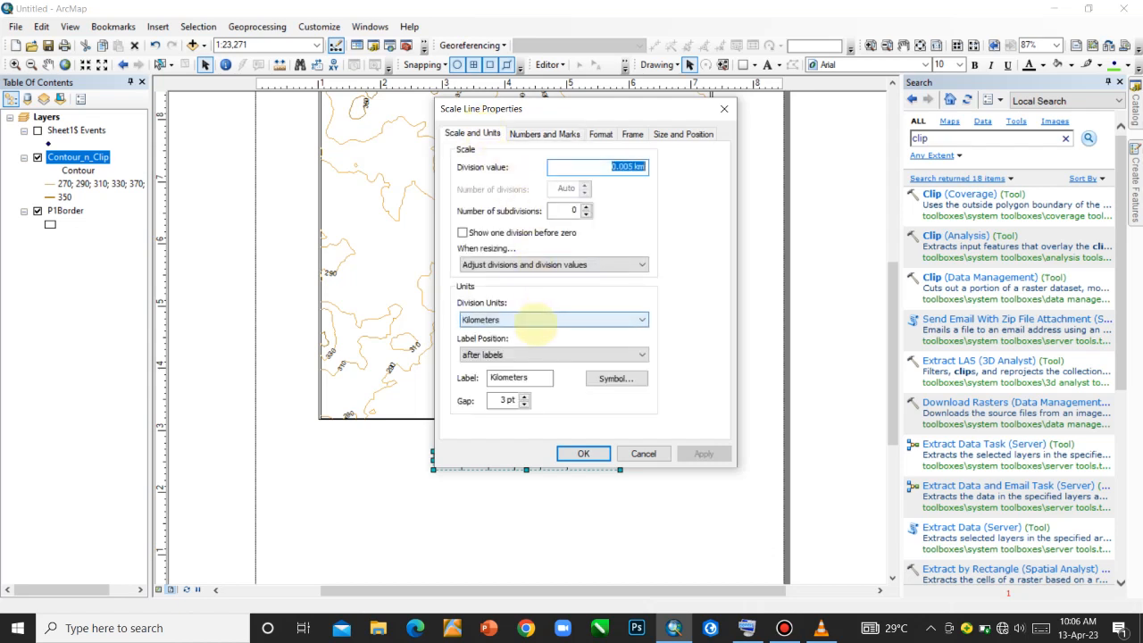
{"action": "left_click", "coordinate": [533, 319]}
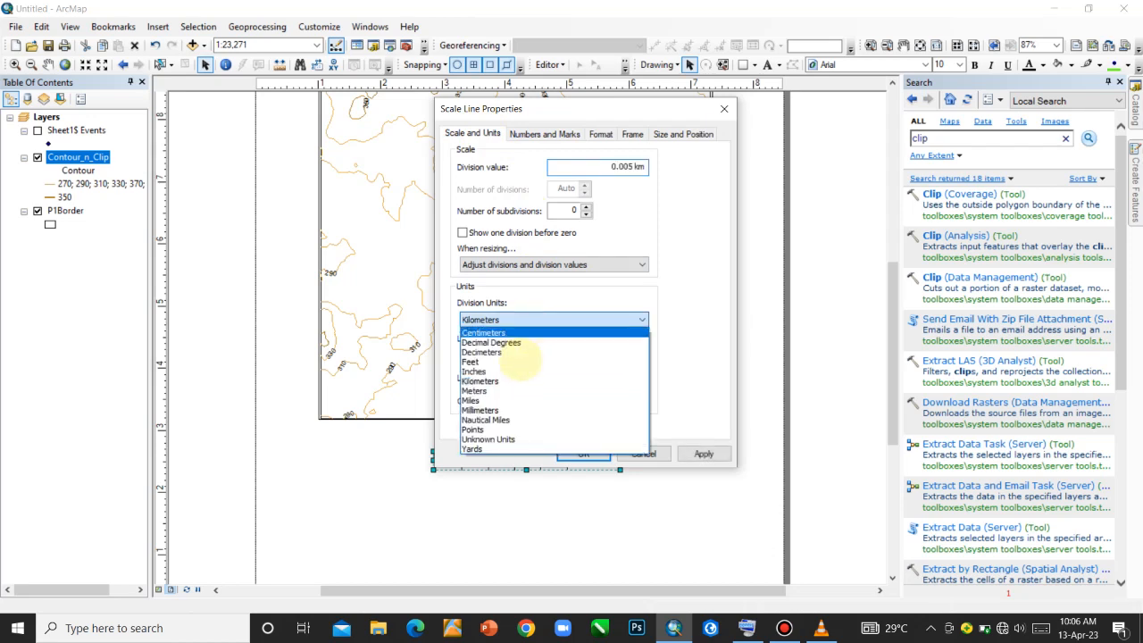
{"action": "left_click", "coordinate": [500, 395]}
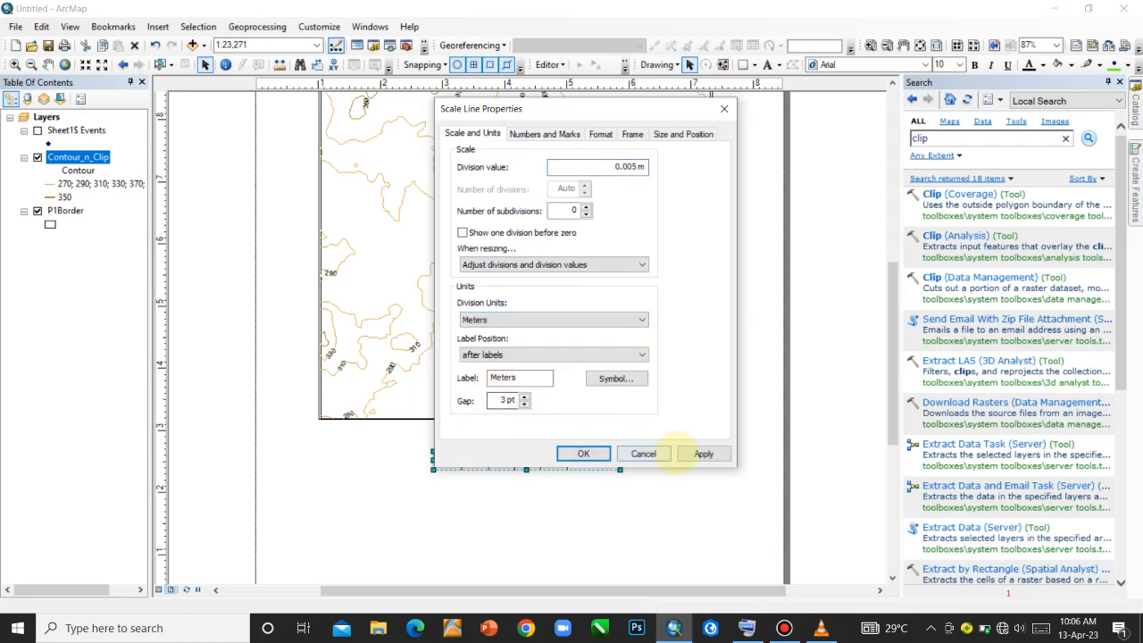
{"action": "left_click", "coordinate": [688, 453]}
{"action": "left_click_drag", "start_coordinate": [556, 112], "coordinate": [661, 98]}
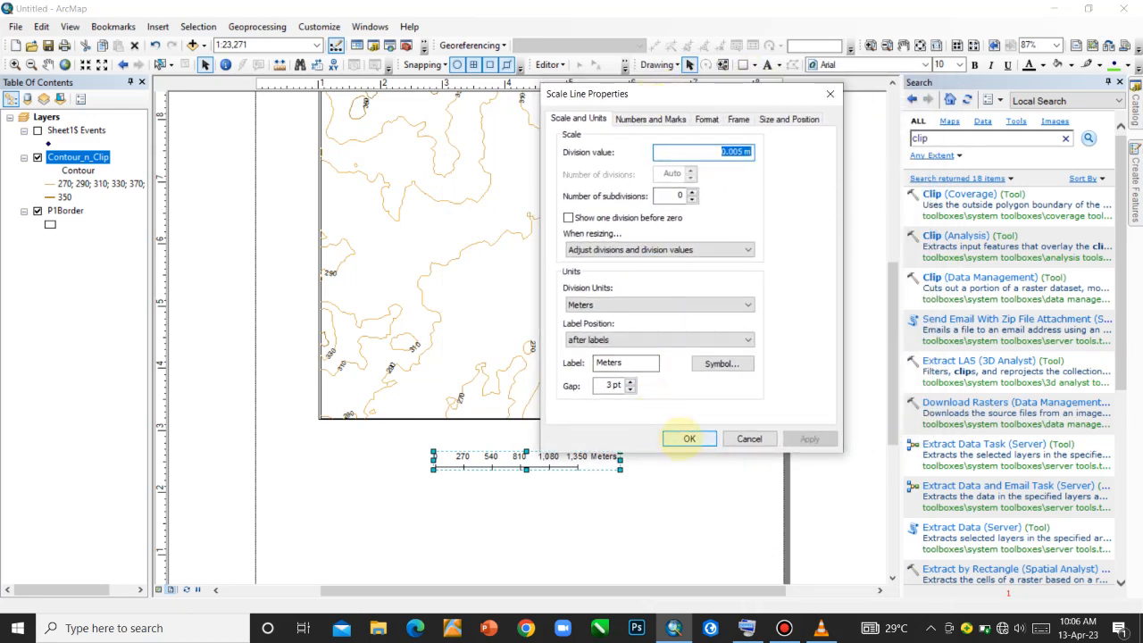
{"action": "left_click", "coordinate": [690, 438]}
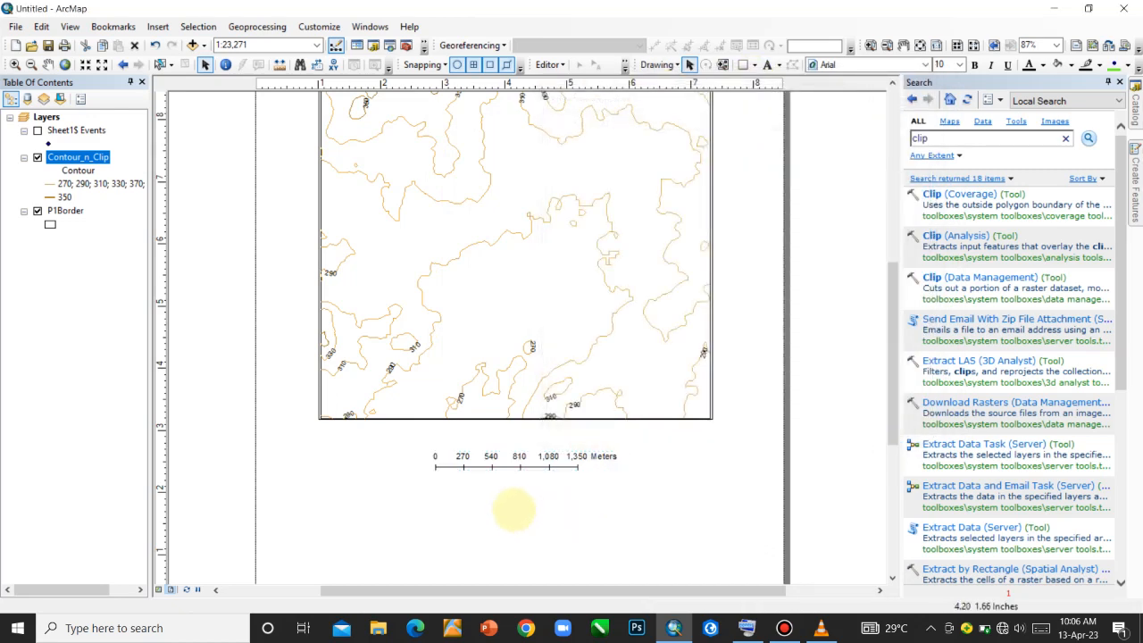
Step: Insert an ESRI North 3 north arrow and place it just outside the data frame's upper right corner
{"action": "scroll", "coordinate": [521, 460], "scroll_direction": "up", "scroll_amount": 6}
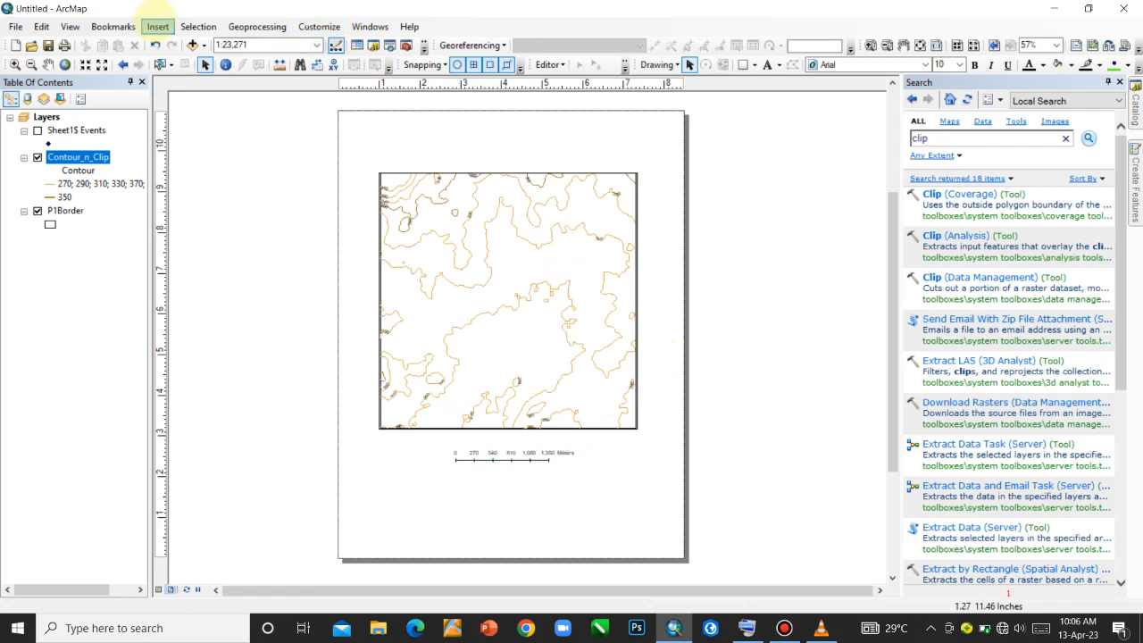
{"action": "left_click", "coordinate": [153, 22]}
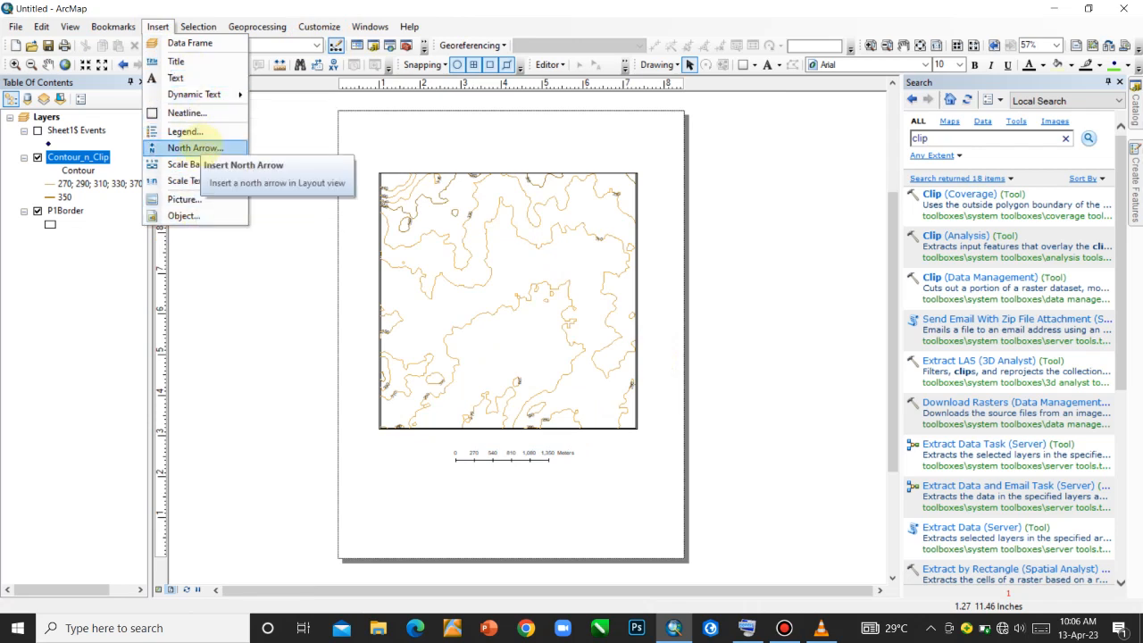
{"action": "left_click", "coordinate": [202, 147]}
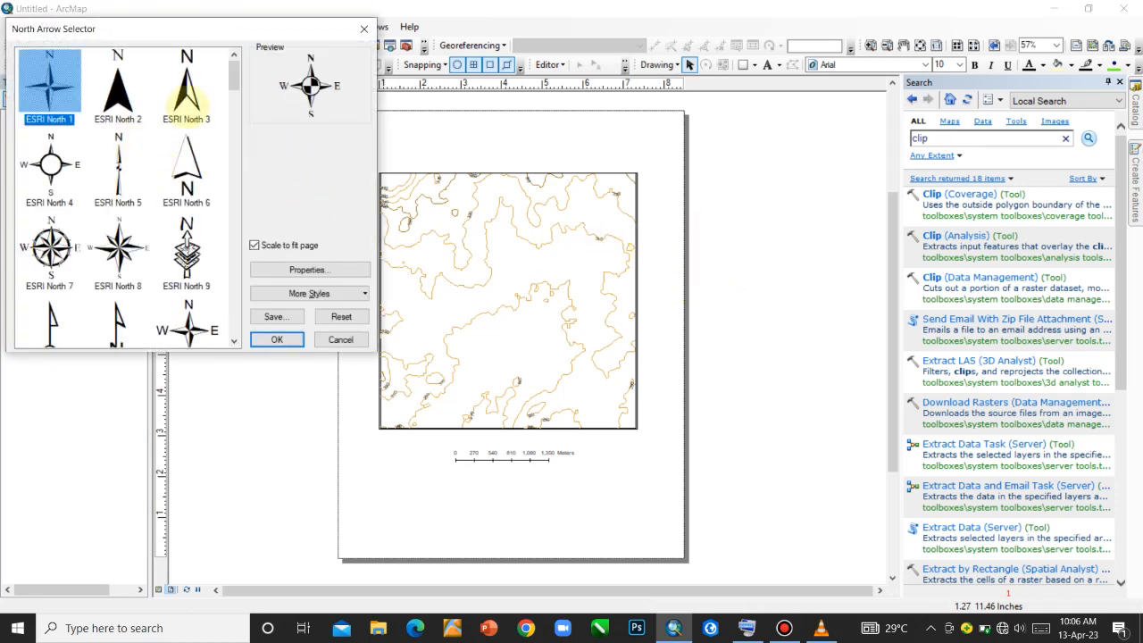
{"action": "left_click", "coordinate": [187, 100]}
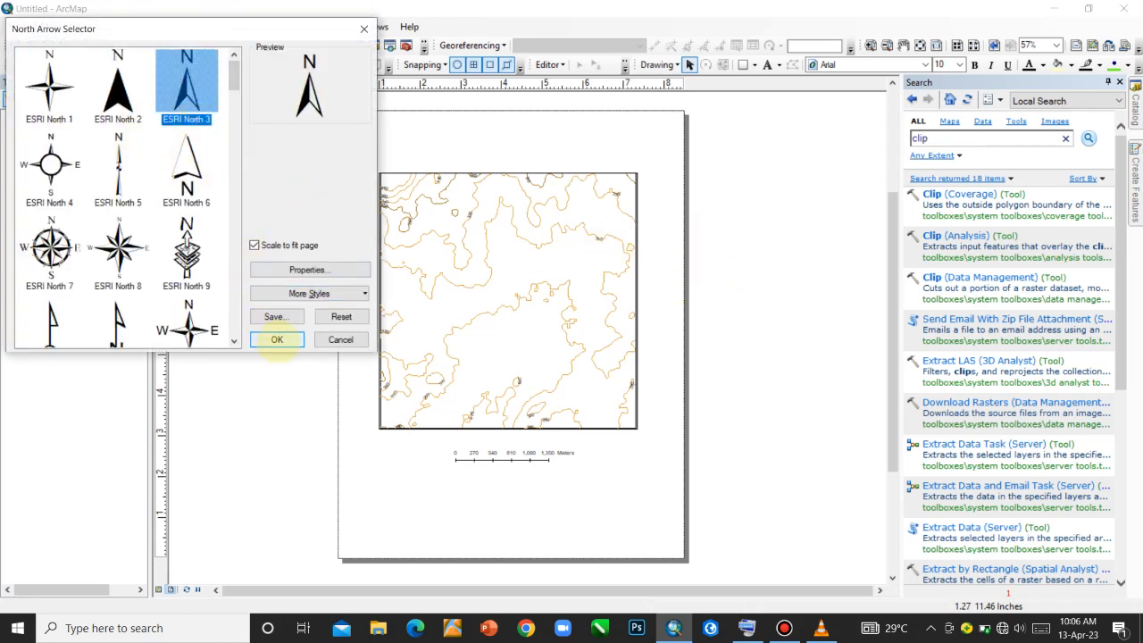
{"action": "left_click", "coordinate": [277, 339]}
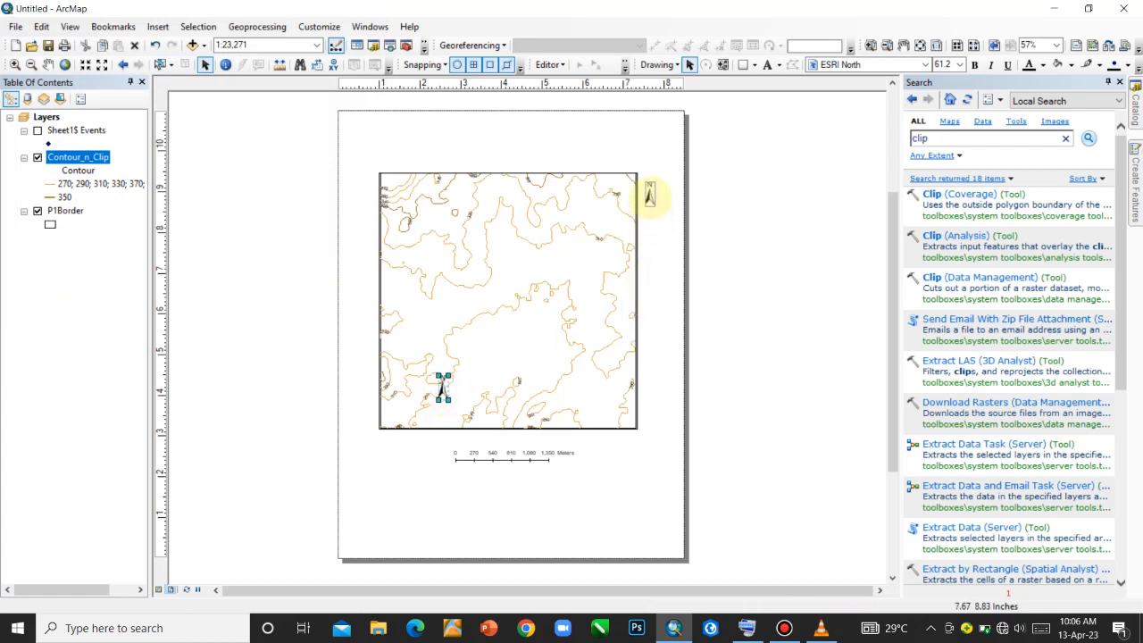
{"action": "left_click_drag", "start_coordinate": [651, 197], "coordinate": [650, 196]}
{"action": "left_click", "coordinate": [572, 143]}
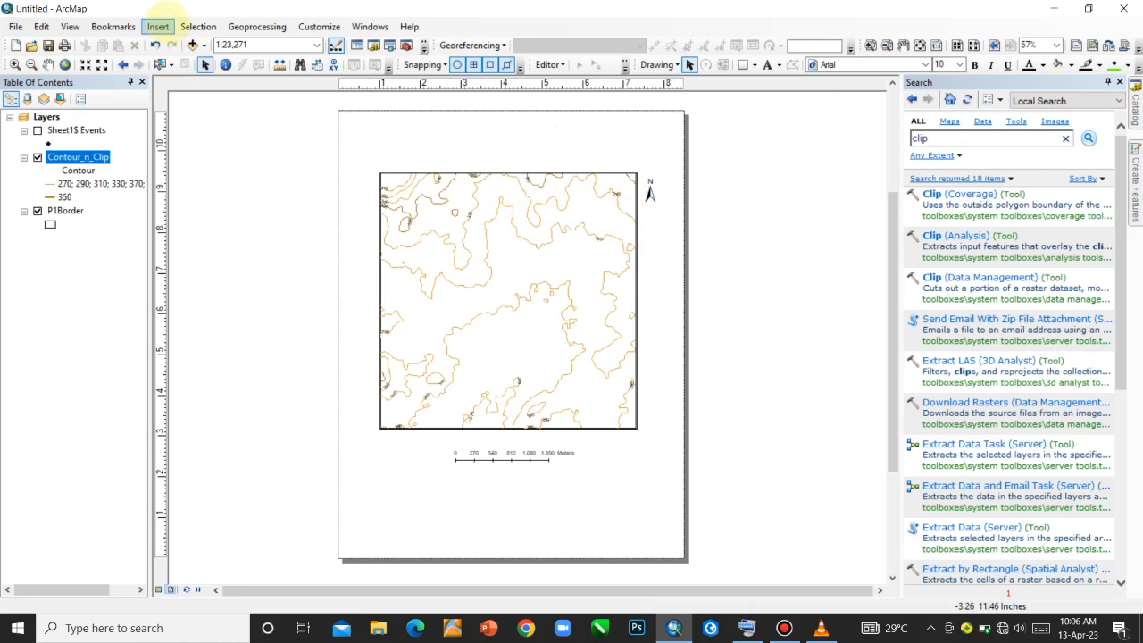
Step: Start a legend with Contour_n_Clip as its only item, leaving out P1Border, and continue to the title settings
{"action": "left_click", "coordinate": [166, 25]}
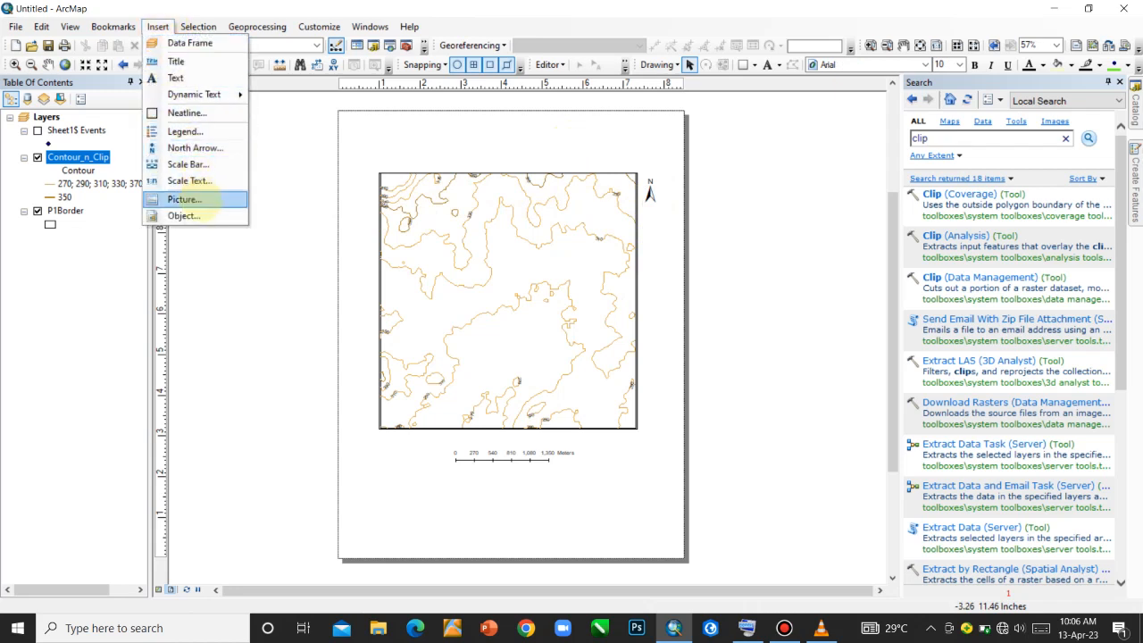
{"action": "left_click", "coordinate": [195, 131]}
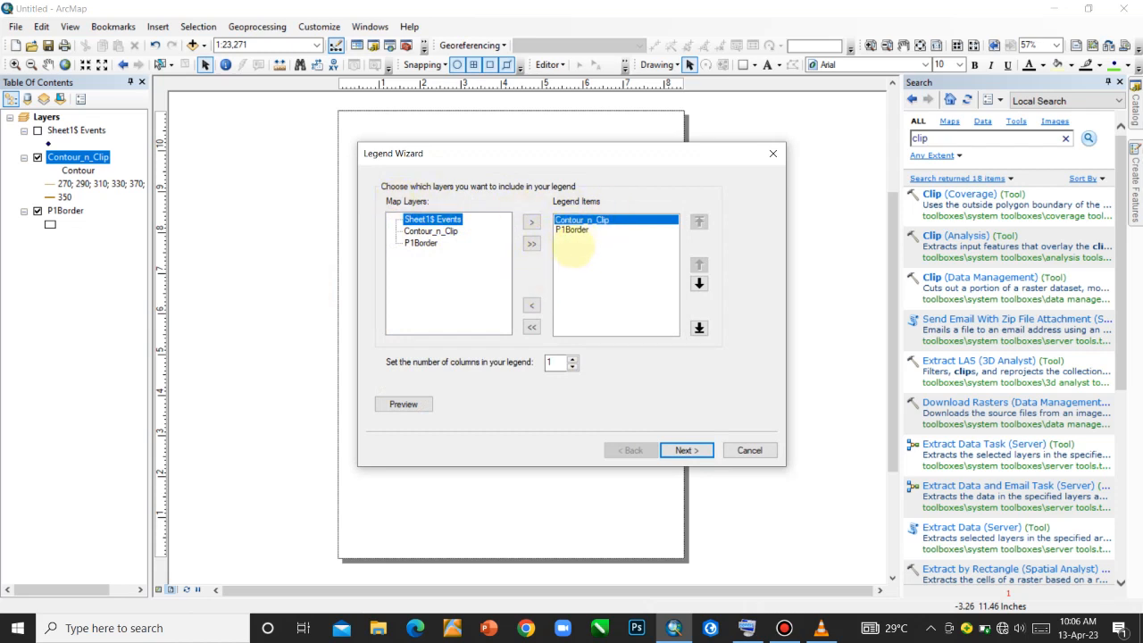
{"action": "left_click", "coordinate": [572, 230]}
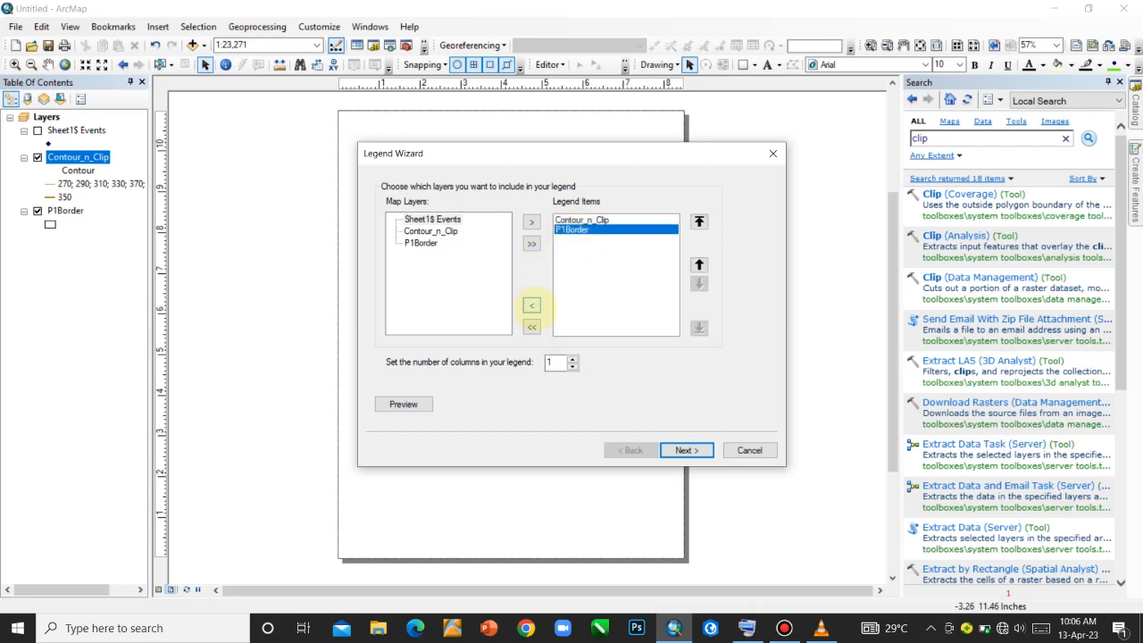
{"action": "left_click", "coordinate": [531, 306]}
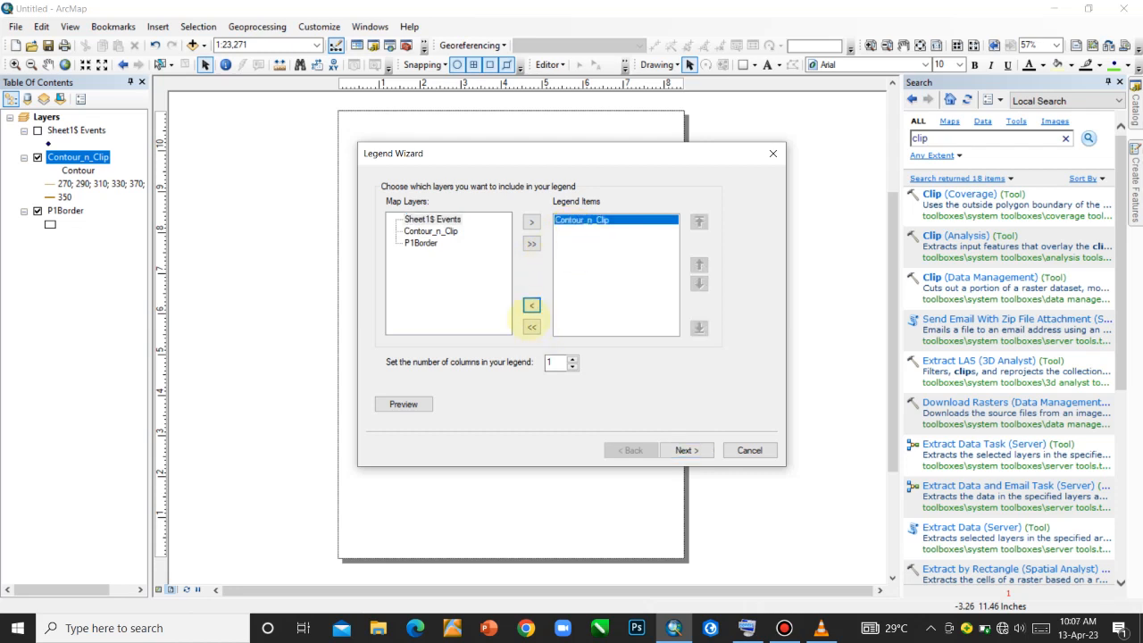
{"action": "left_click", "coordinate": [531, 306]}
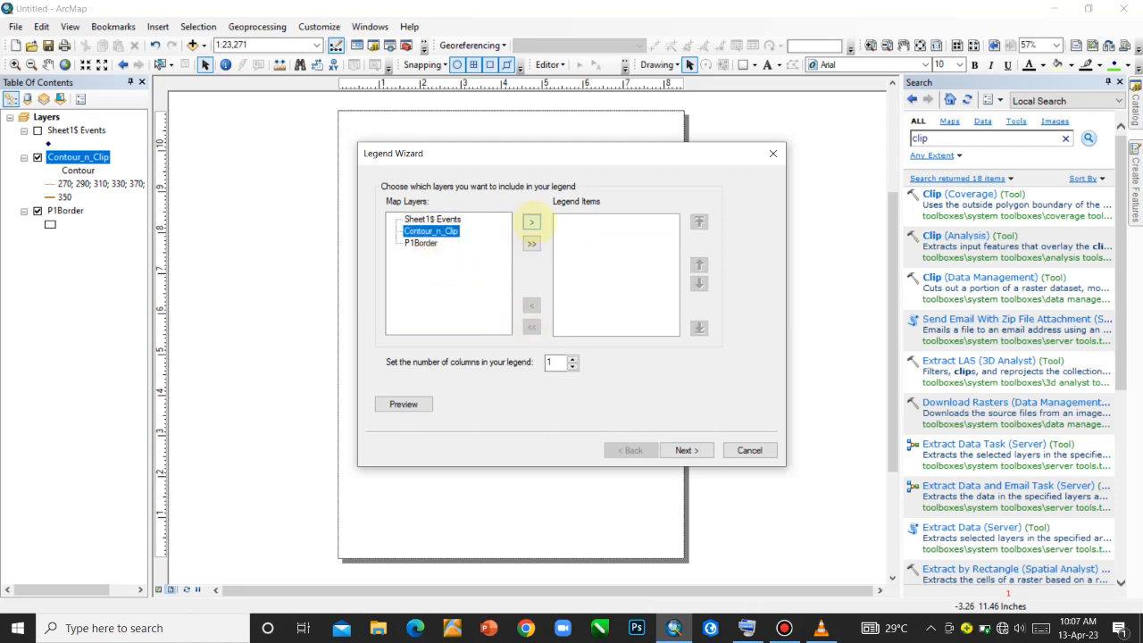
{"action": "left_click", "coordinate": [532, 222]}
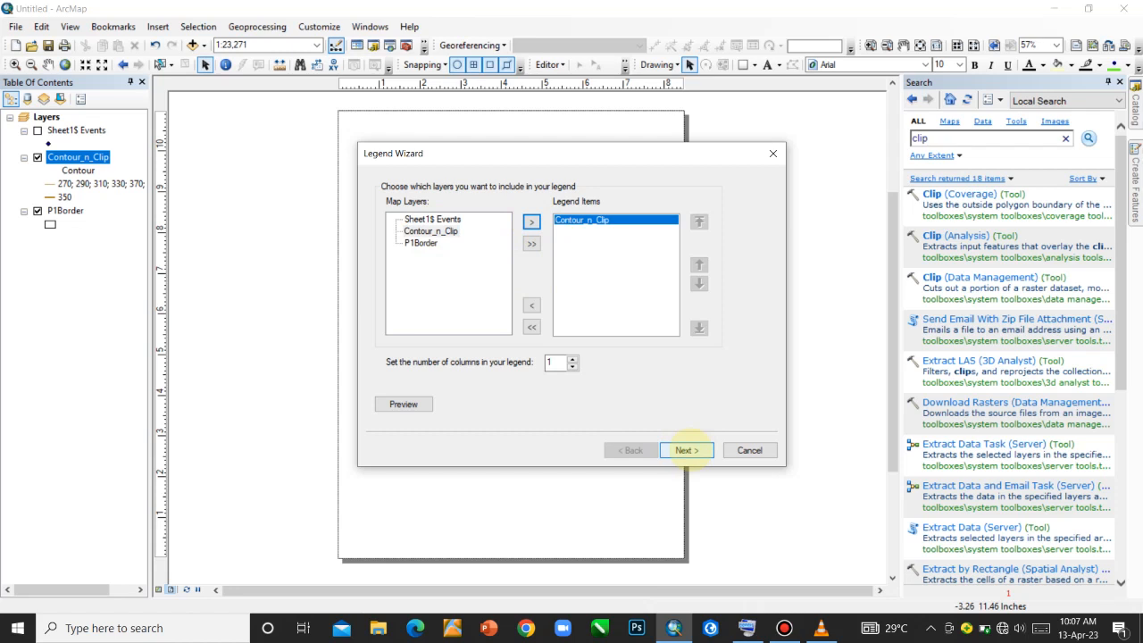
{"action": "left_click", "coordinate": [687, 450]}
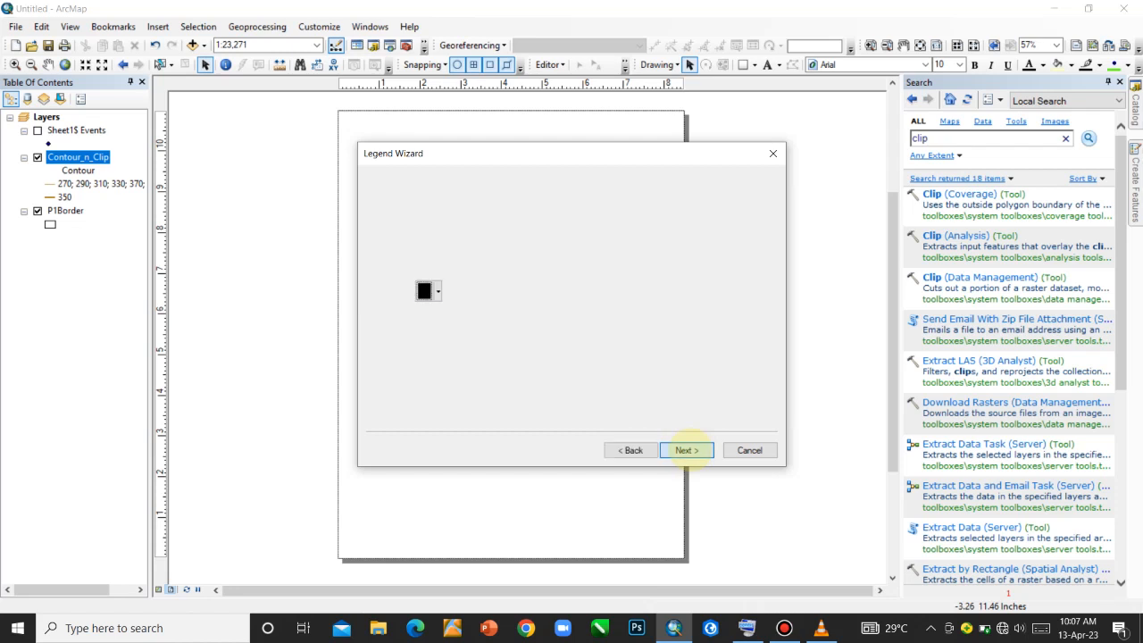
Step: Finish the legend with the remaining default settings and move it below the scale bar, near the page's lower left corner
{"action": "left_click", "coordinate": [687, 450]}
{"action": "left_click", "coordinate": [687, 450]}
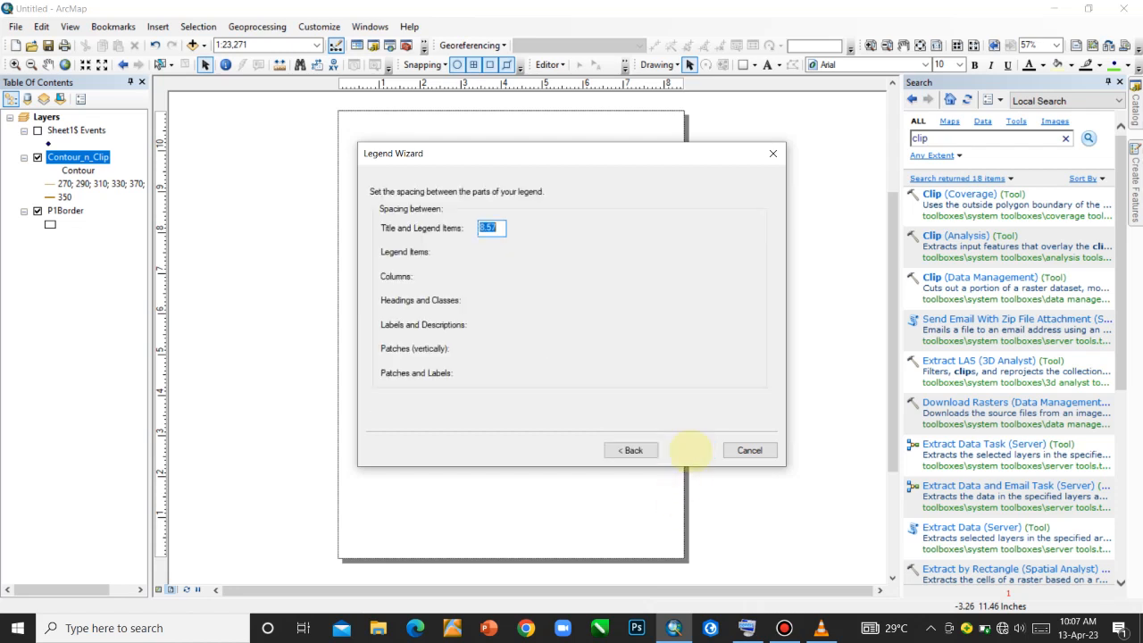
{"action": "left_click", "coordinate": [685, 449]}
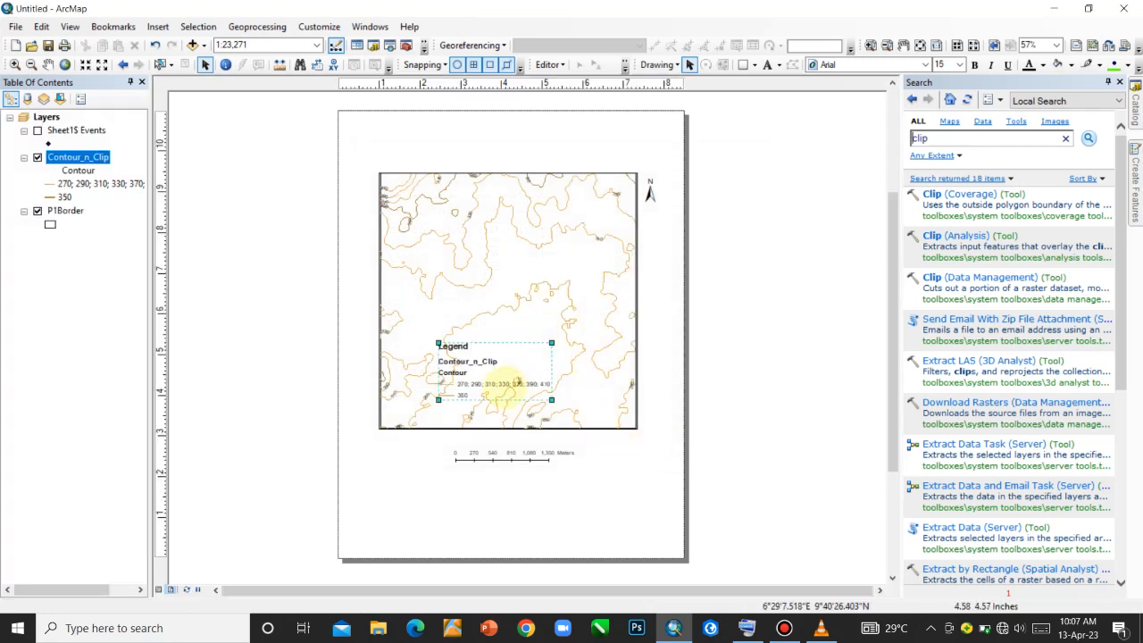
{"action": "scroll", "coordinate": [466, 369], "scroll_direction": "up", "scroll_amount": 2}
{"action": "scroll", "coordinate": [467, 369], "scroll_direction": "down", "scroll_amount": 2}
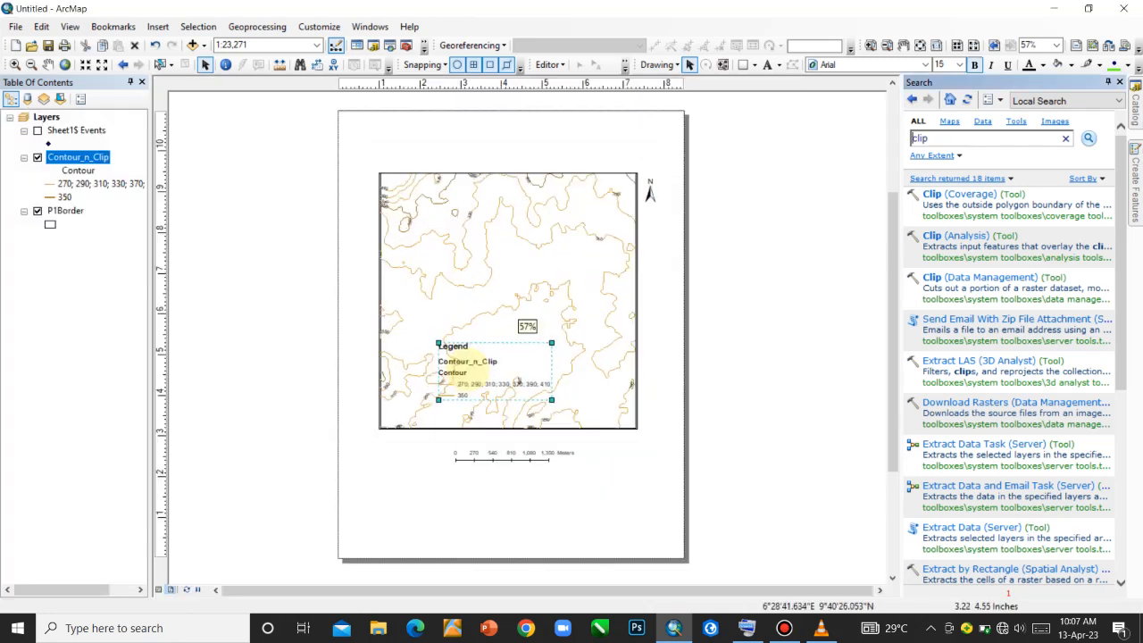
{"action": "left_click_drag", "start_coordinate": [491, 402], "coordinate": [402, 505]}
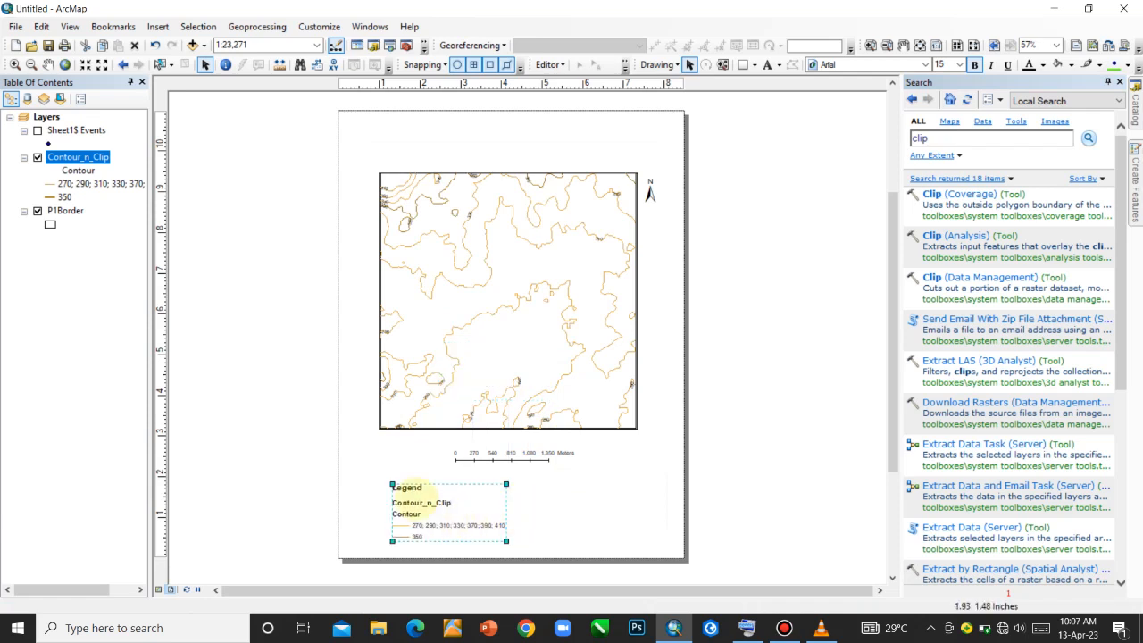
Step: Convert the legend to graphics and ungroup it into separate elements
{"action": "right_click", "coordinate": [418, 505]}
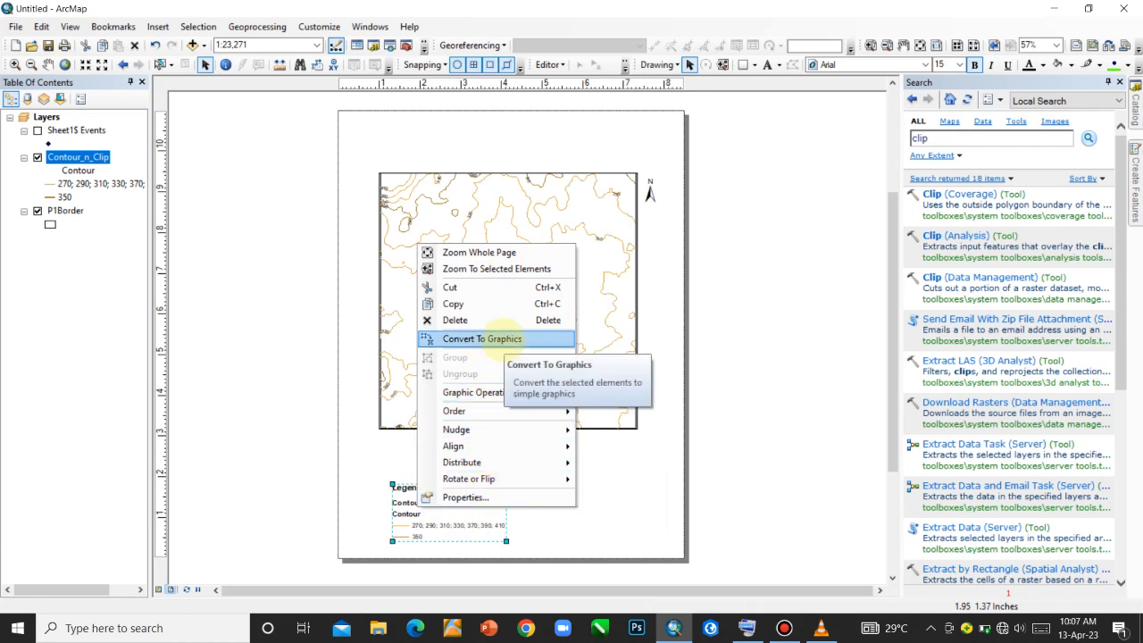
{"action": "left_click", "coordinate": [503, 338]}
{"action": "right_click", "coordinate": [419, 503]}
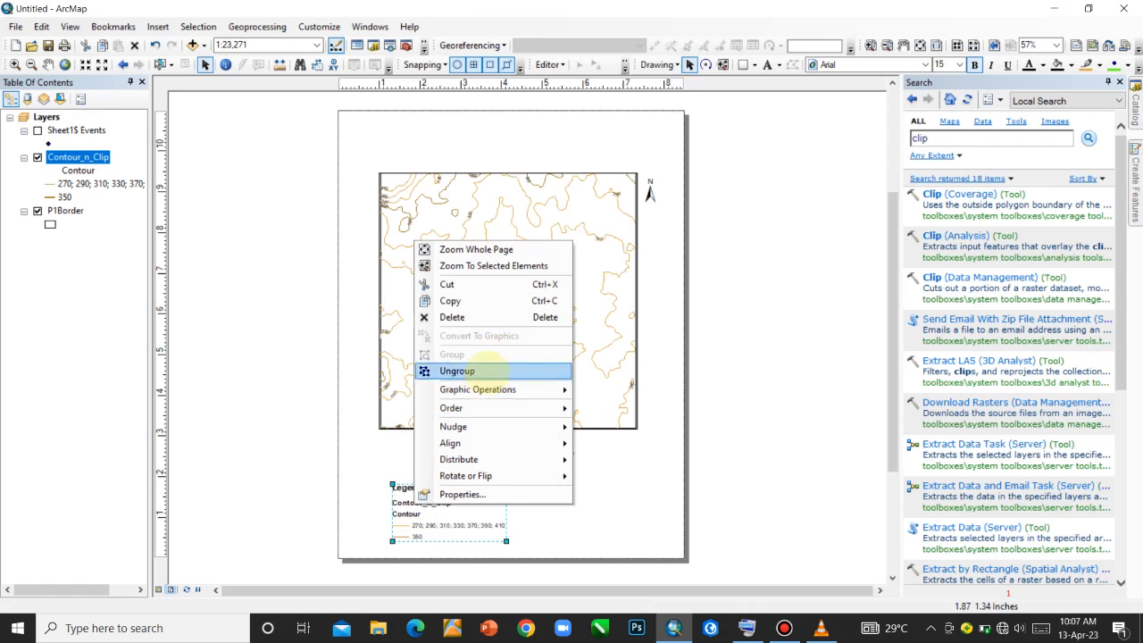
{"action": "left_click", "coordinate": [489, 371]}
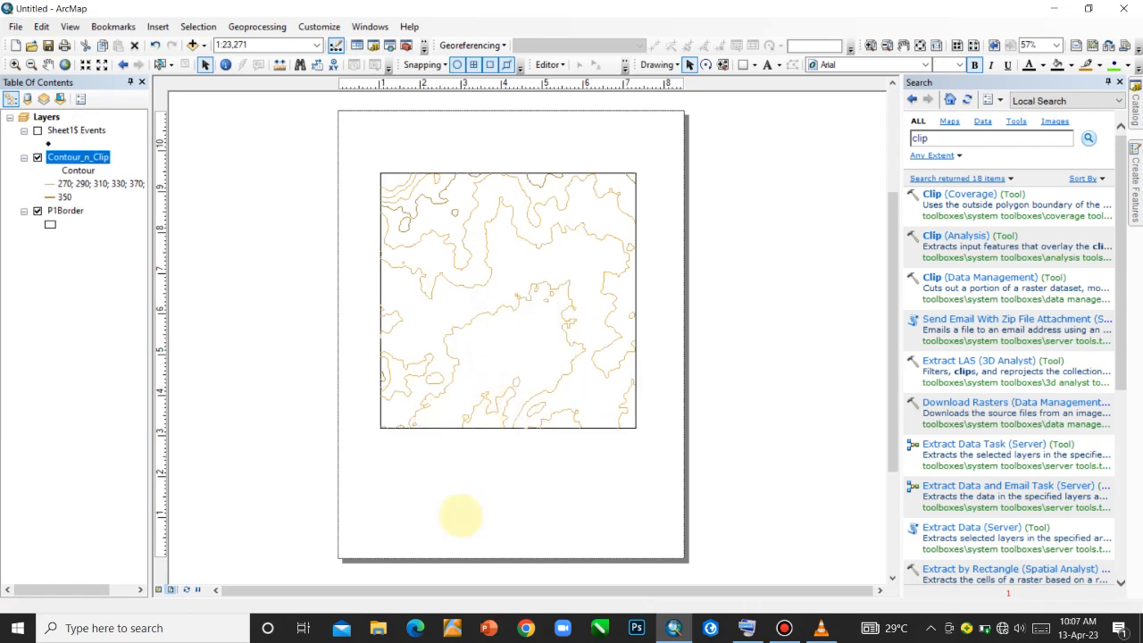
Step: Delete the Contour_n_Clip heading from the ungrouped legend
{"action": "left_click", "coordinate": [509, 507]}
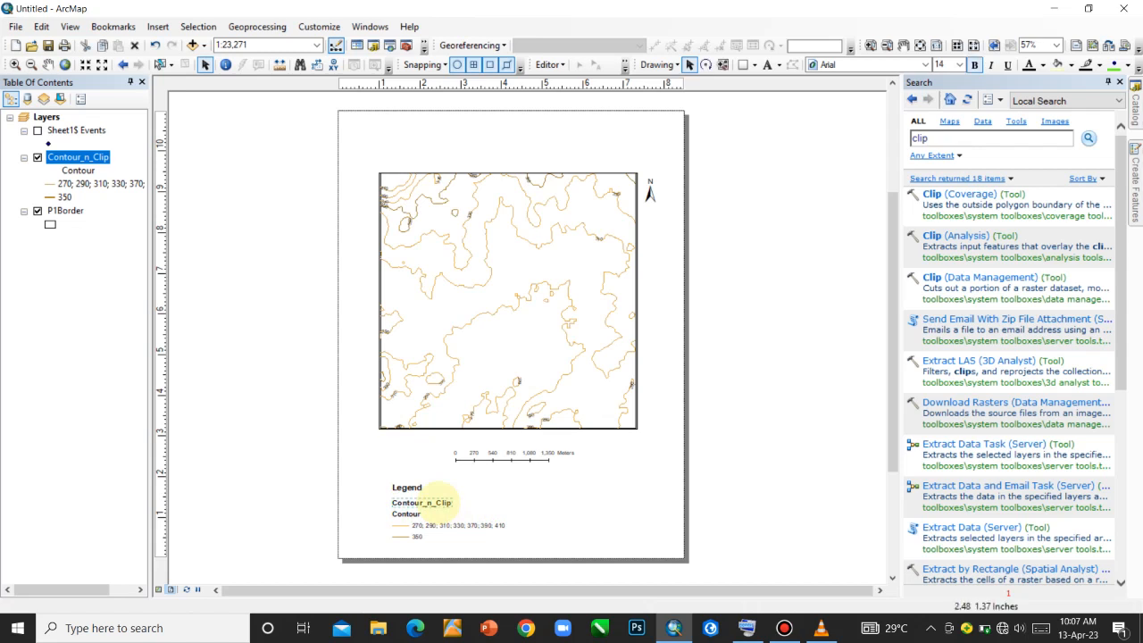
{"action": "right_click", "coordinate": [438, 502]}
{"action": "left_click", "coordinate": [494, 318]}
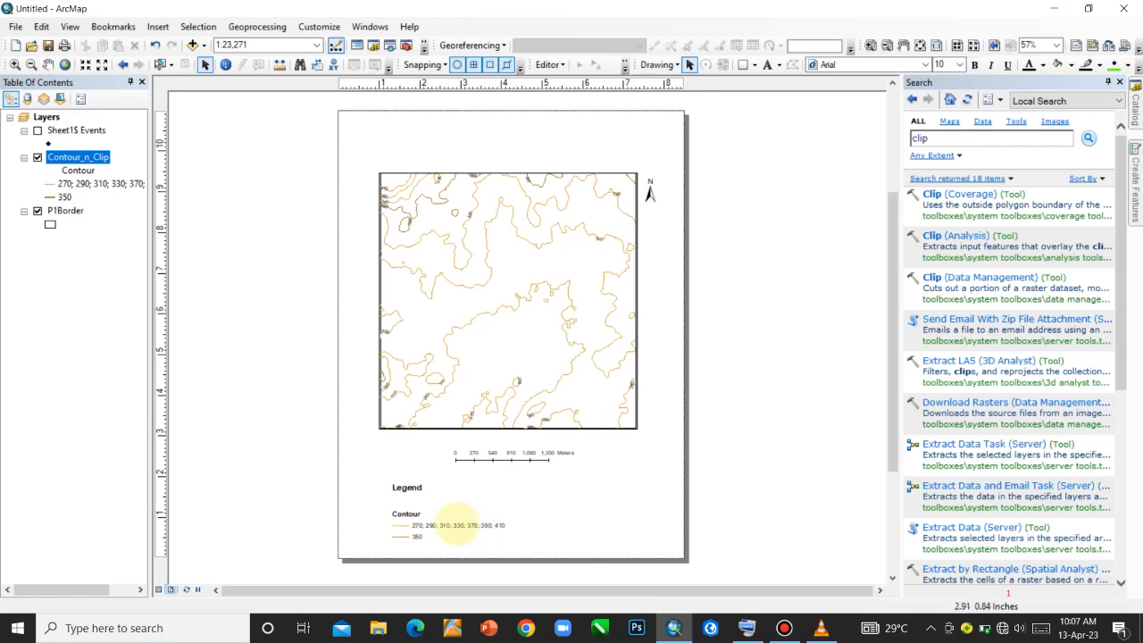
Step: Ungroup the legend entry listing contours 270 to 410 so its line patch and label are separate
{"action": "scroll", "coordinate": [438, 534], "scroll_direction": "down", "scroll_amount": 2}
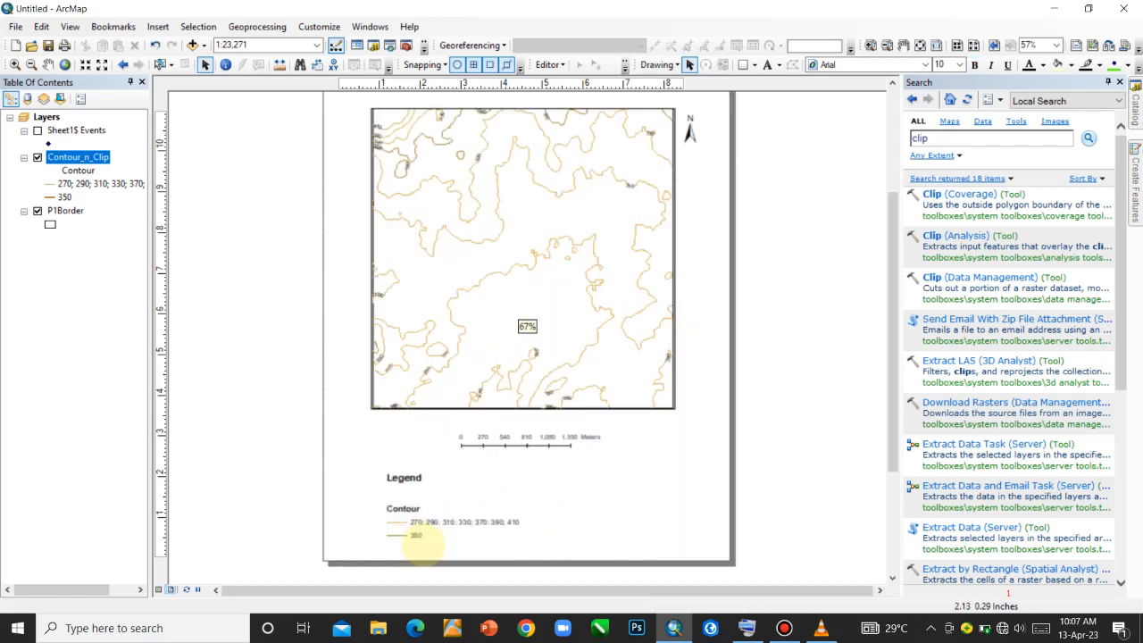
{"action": "scroll", "coordinate": [423, 542], "scroll_direction": "down", "scroll_amount": 2}
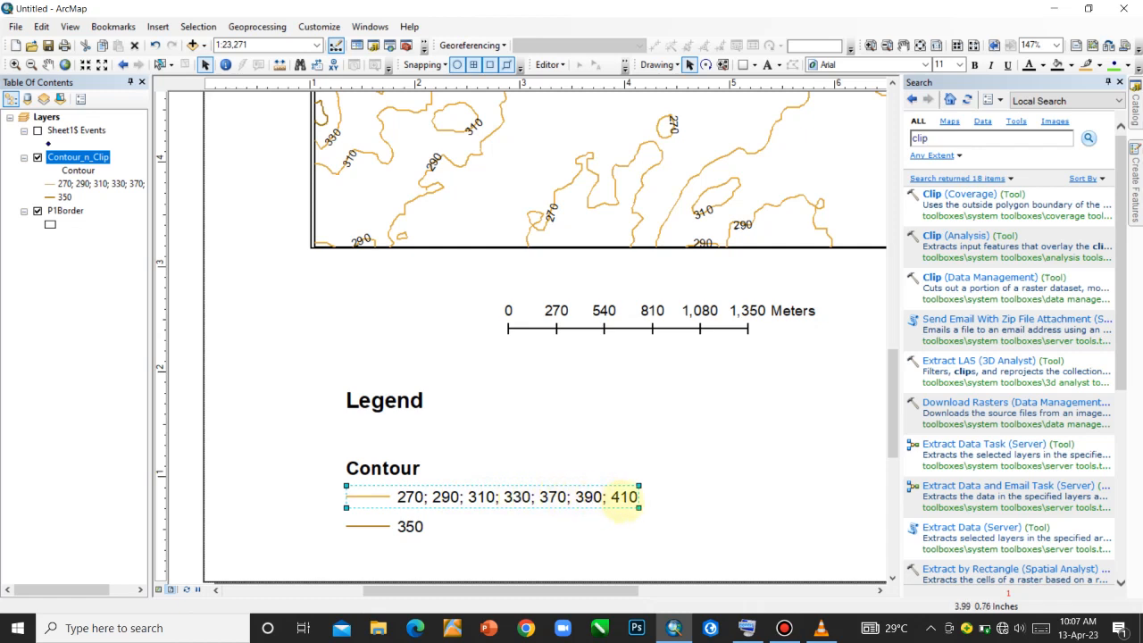
{"action": "right_click", "coordinate": [530, 496]}
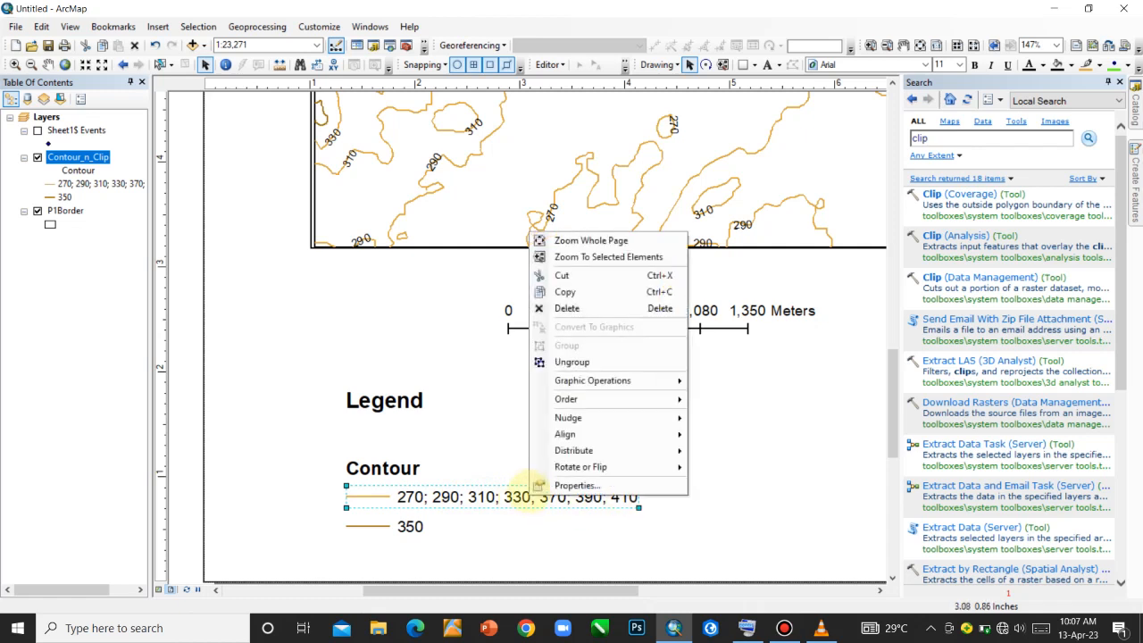
{"action": "left_click", "coordinate": [581, 362]}
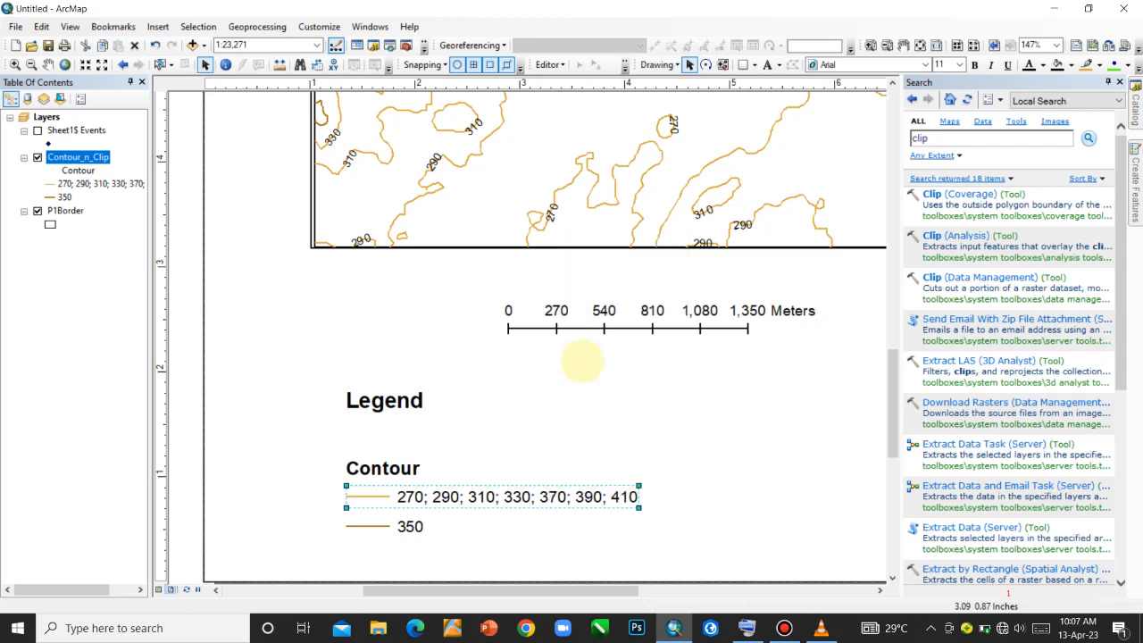
{"action": "left_click", "coordinate": [498, 460]}
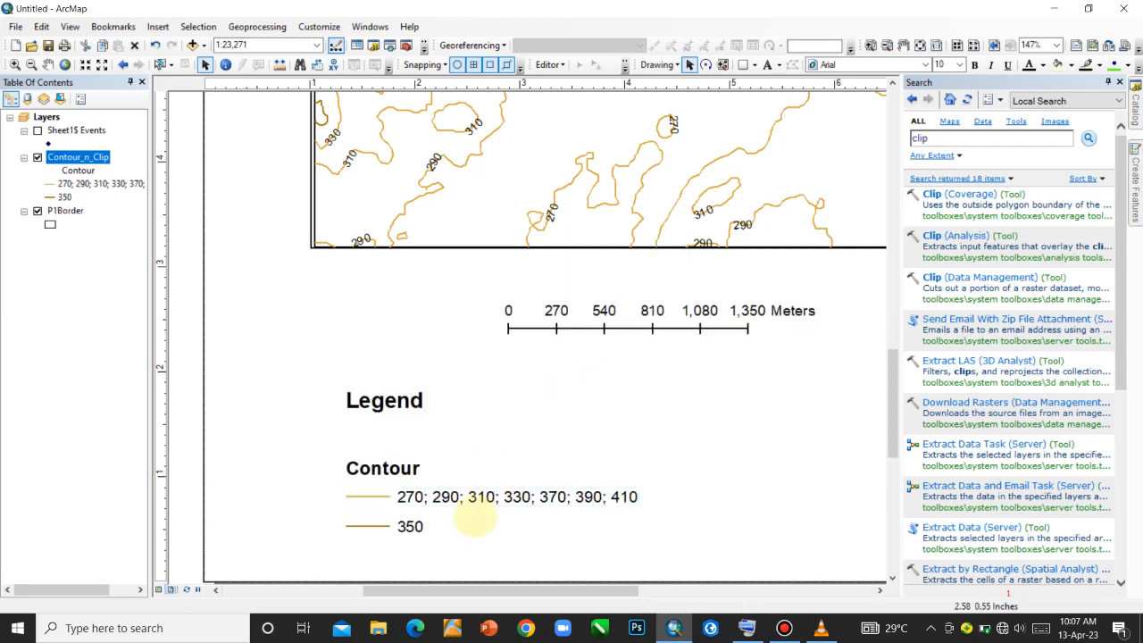
Step: Replace the label "270; 290; 310; 330; 370; 390; 410" with "Contour, intermediate" and apply the change, using the On-Screen Keyboard
{"action": "right_click", "coordinate": [480, 502]}
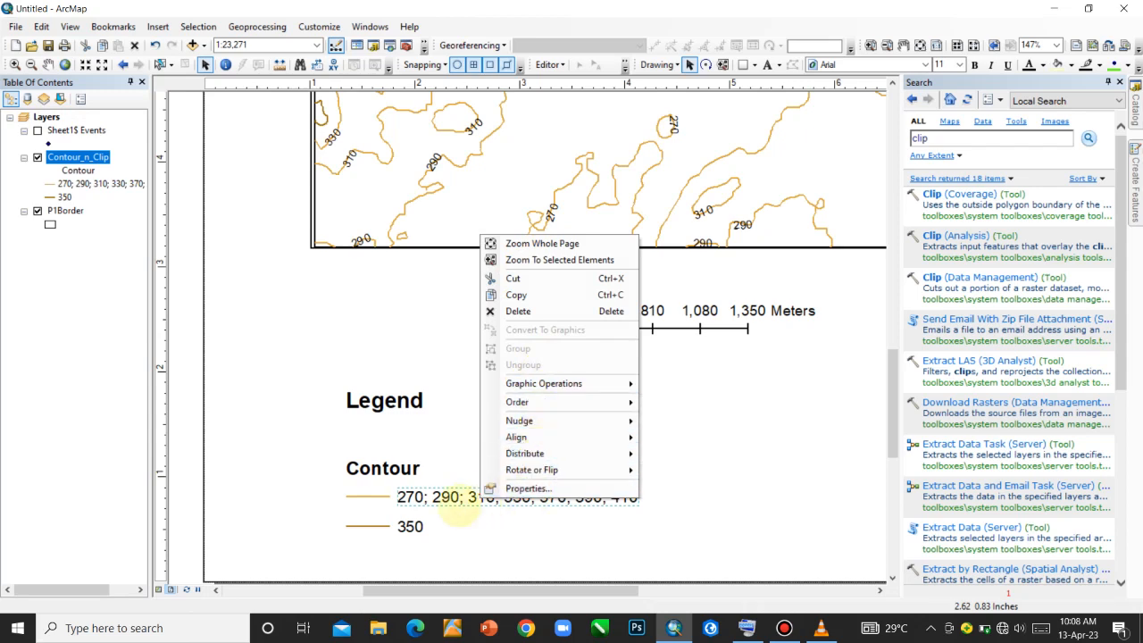
{"action": "left_click", "coordinate": [447, 496]}
{"action": "double_click", "coordinate": [491, 496]}
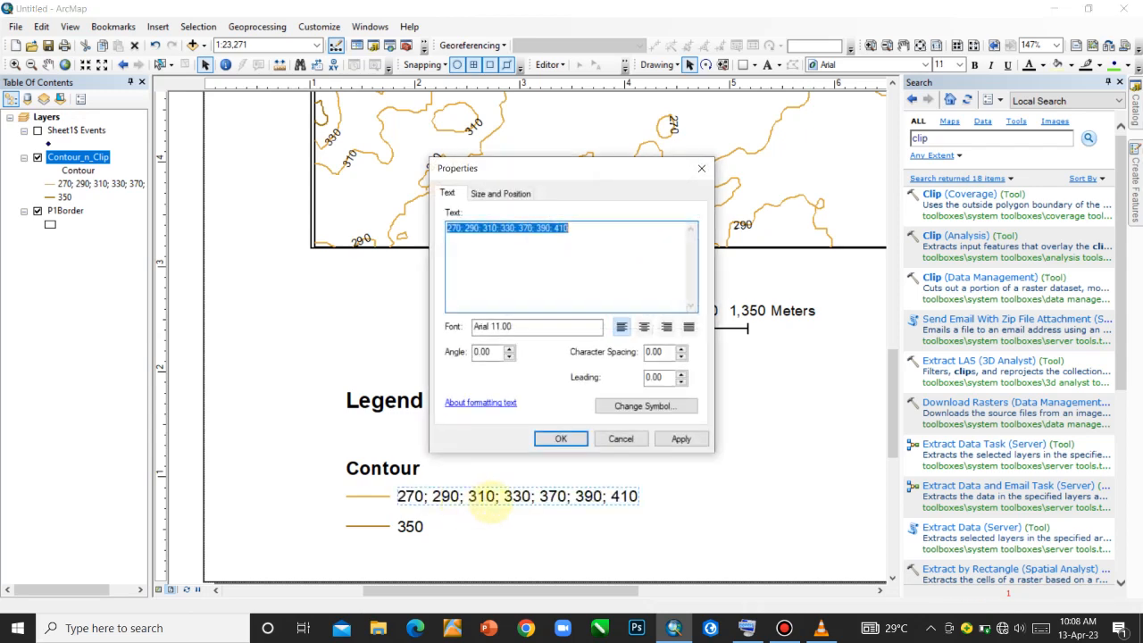
{"action": "left_click", "coordinate": [747, 628]}
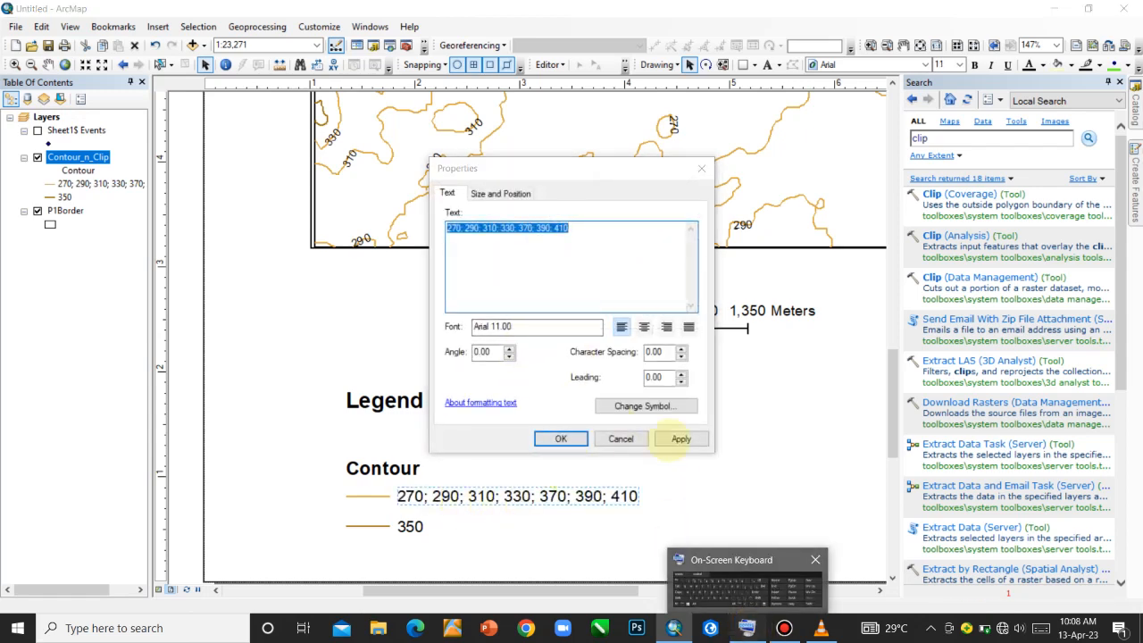
{"action": "left_click_drag", "start_coordinate": [590, 230], "coordinate": [447, 229]}
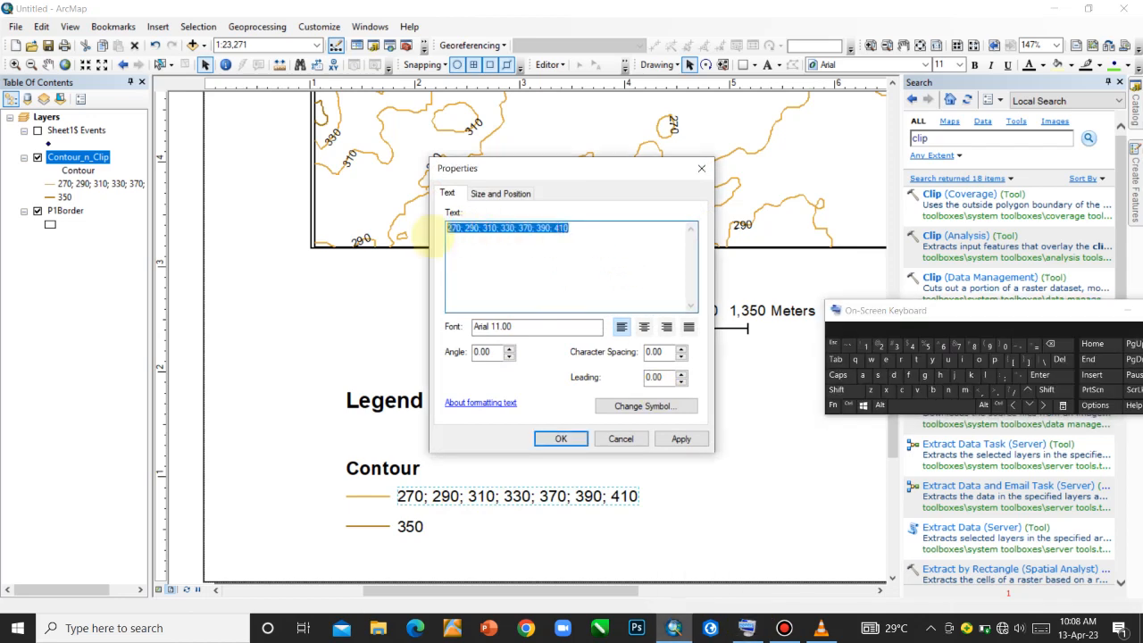
{"action": "left_click", "coordinate": [837, 389]}
{"action": "left_click", "coordinate": [902, 389]}
{"action": "left_click", "coordinate": [980, 359]}
{"action": "left_click", "coordinate": [950, 390]}
{"action": "left_click", "coordinate": [917, 359]}
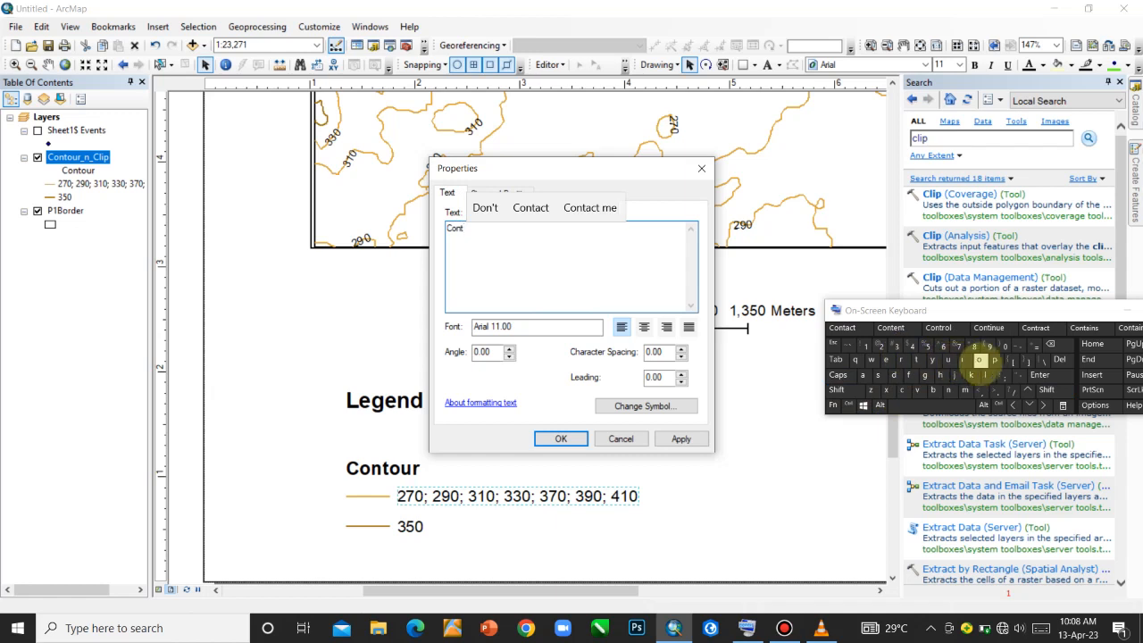
{"action": "left_click", "coordinate": [980, 359]}
{"action": "left_click", "coordinate": [950, 359]}
{"action": "left_click", "coordinate": [902, 359]}
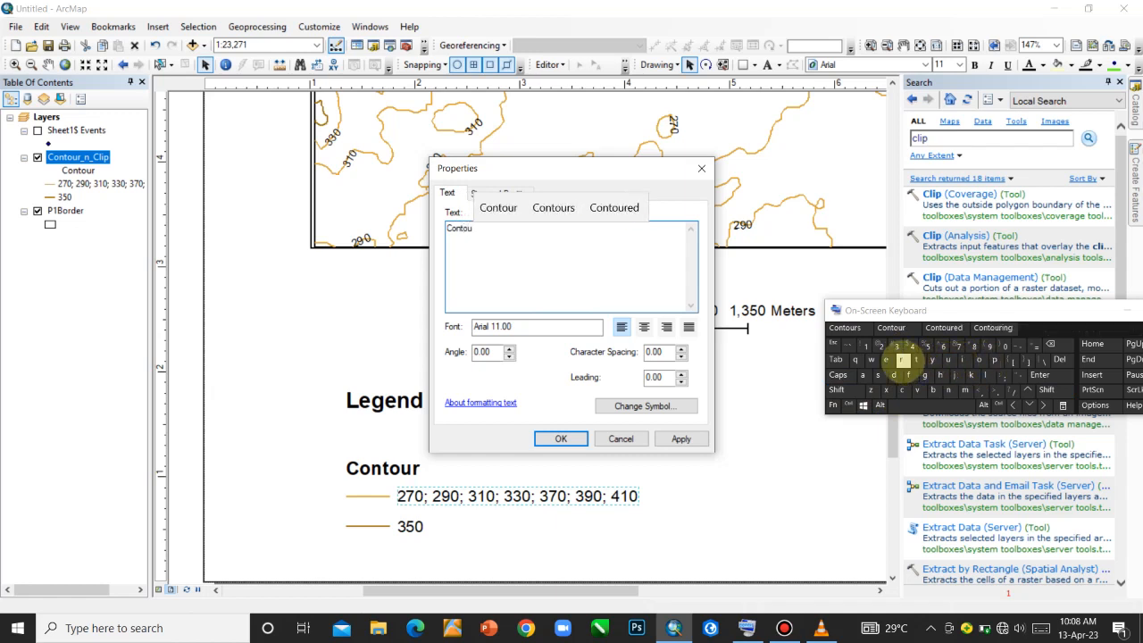
{"action": "left_click", "coordinate": [980, 391]}
{"action": "left_click", "coordinate": [933, 405]}
{"action": "left_click", "coordinate": [964, 359]}
{"action": "left_click", "coordinate": [949, 389]}
{"action": "left_click", "coordinate": [917, 359]}
{"action": "left_click", "coordinate": [886, 359]}
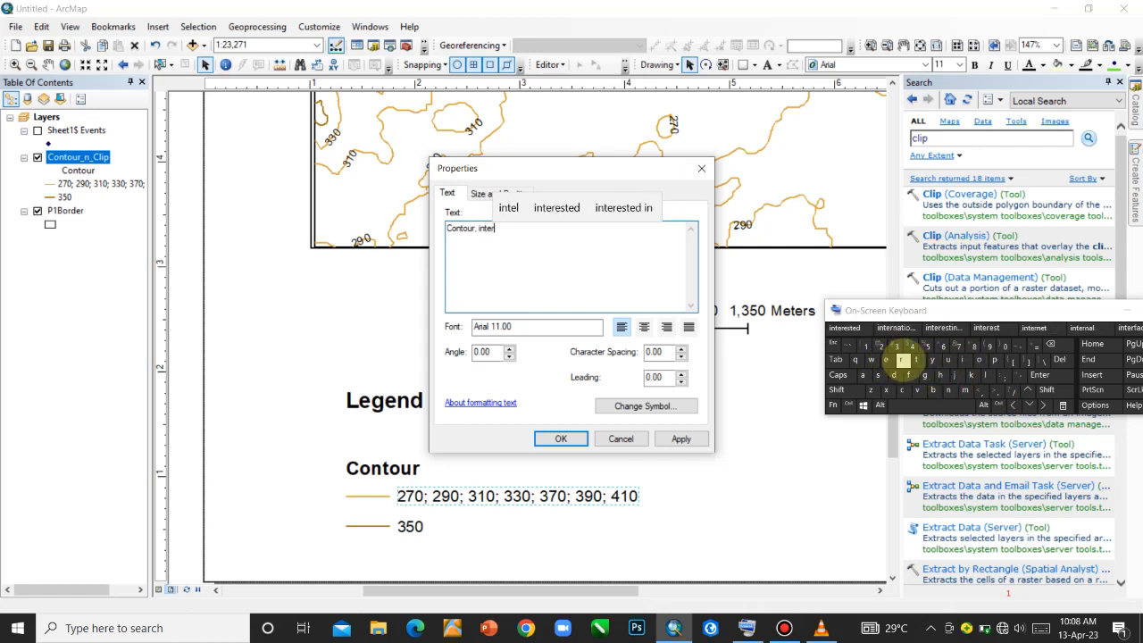
{"action": "left_click", "coordinate": [965, 390]}
{"action": "left_click", "coordinate": [886, 359]}
{"action": "left_click", "coordinate": [894, 375]}
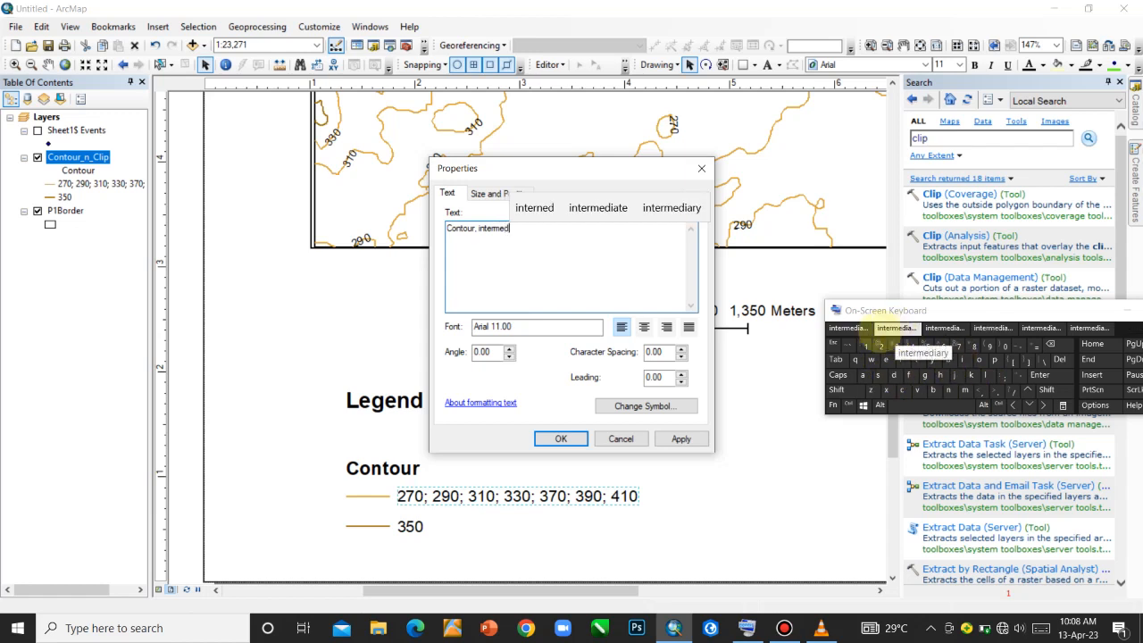
{"action": "left_click", "coordinate": [849, 328]}
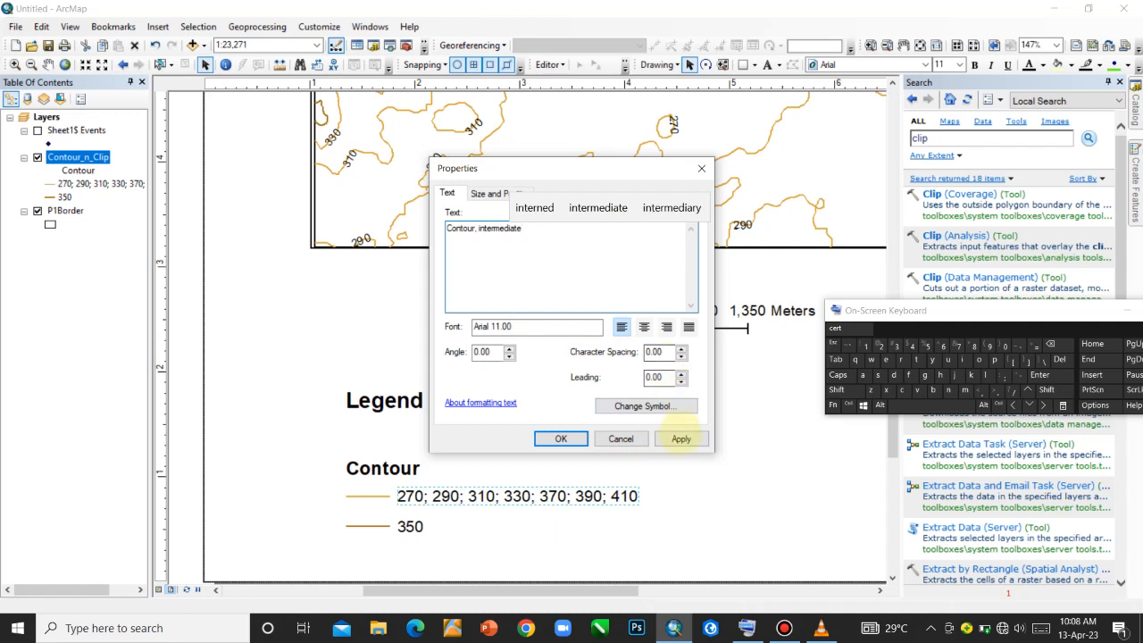
{"action": "left_click", "coordinate": [681, 438]}
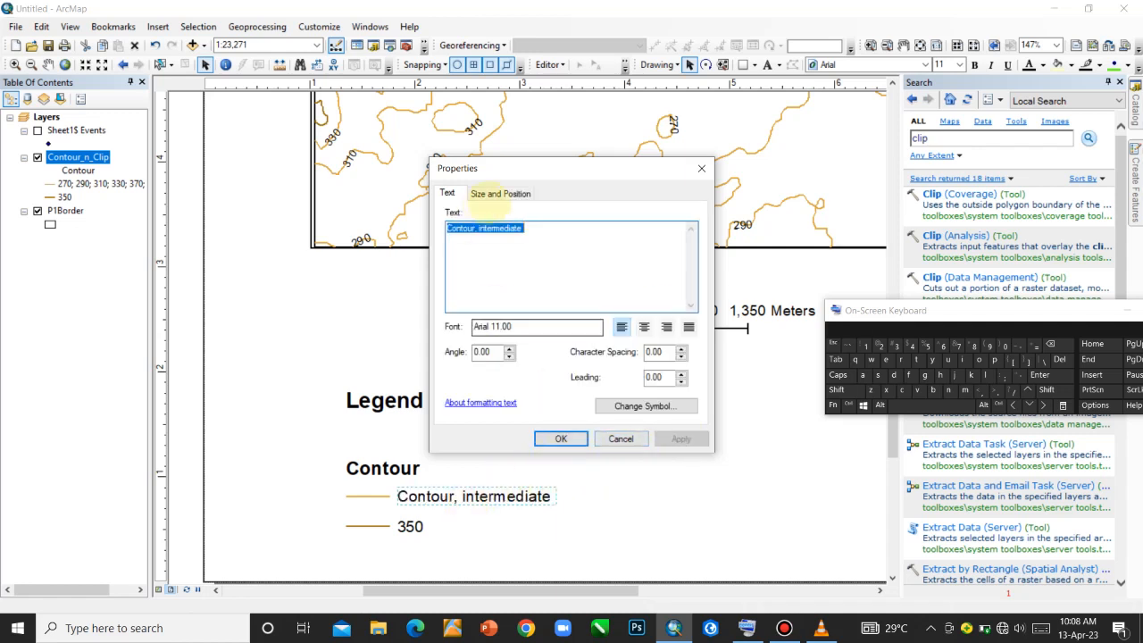
Step: Copy the "Contour, intermediate" label text and confirm the text properties
{"action": "right_click", "coordinate": [505, 229]}
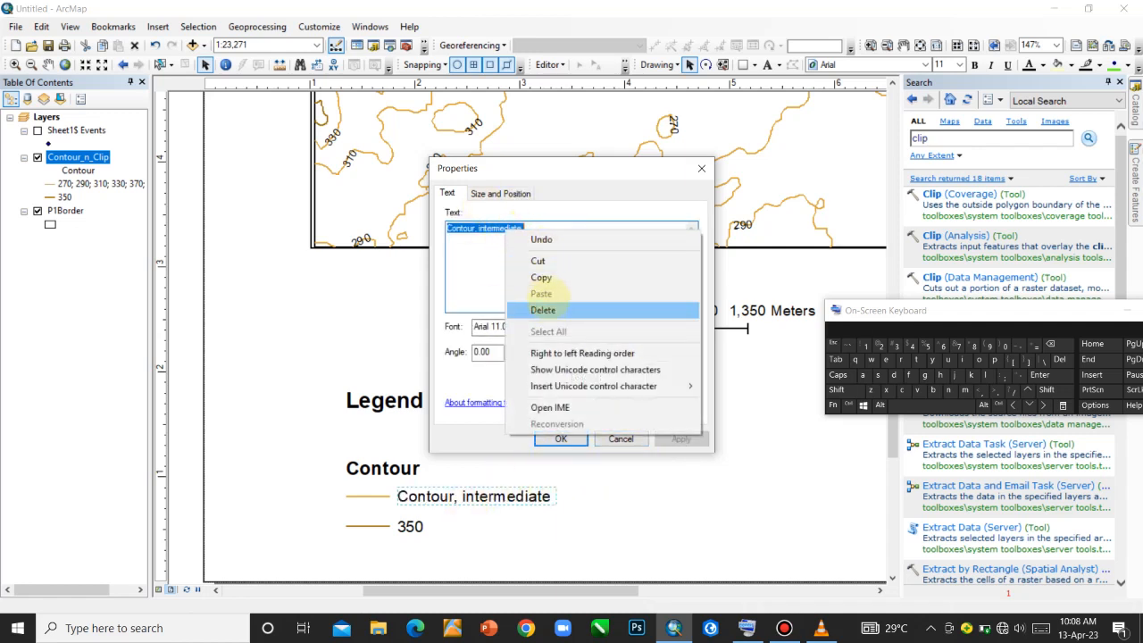
{"action": "left_click", "coordinate": [543, 277]}
{"action": "left_click", "coordinate": [561, 438]}
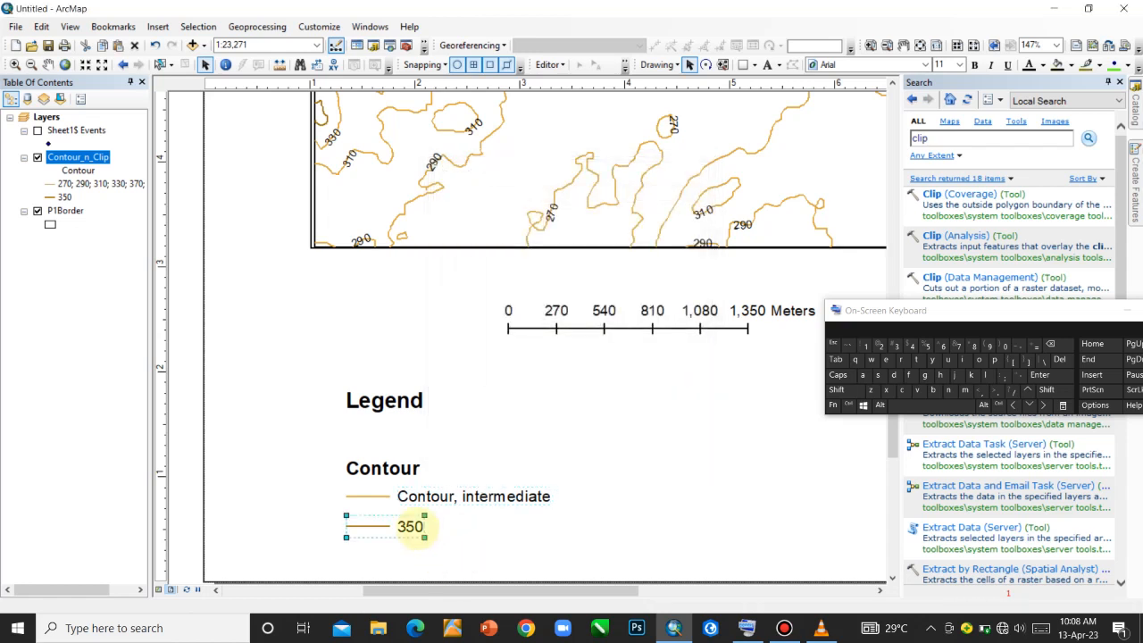
Step: Ungroup the 350 legend entry and change its label to "Contour, Index", reusing the copied text
{"action": "right_click", "coordinate": [412, 525]}
{"action": "left_click", "coordinate": [447, 467]}
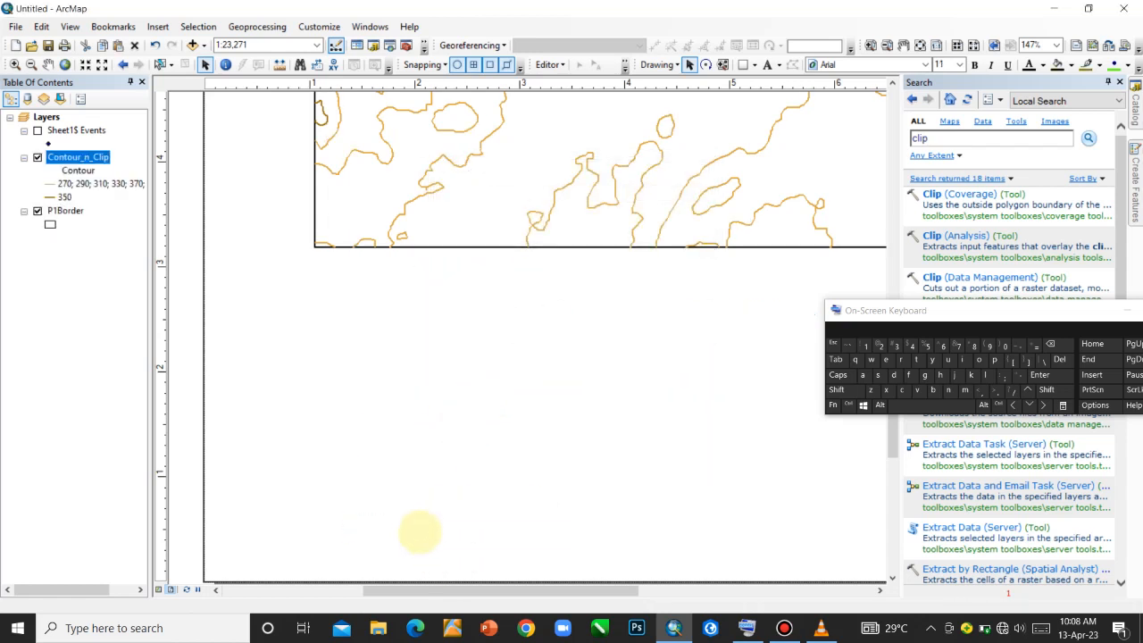
{"action": "double_click", "coordinate": [411, 526]}
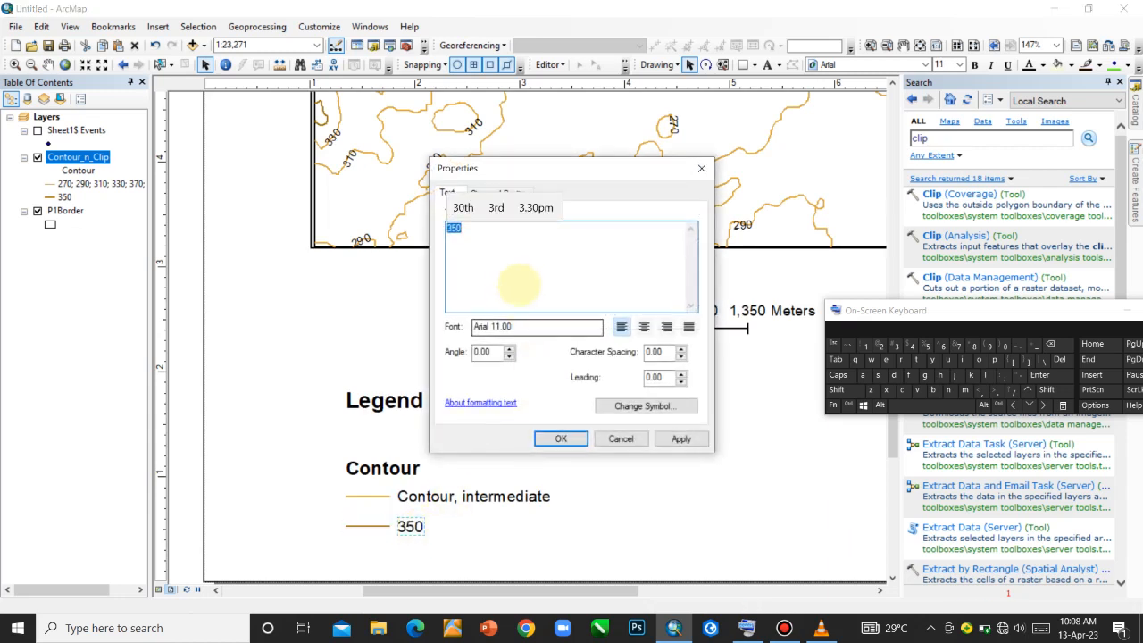
{"action": "left_click", "coordinate": [849, 405]}
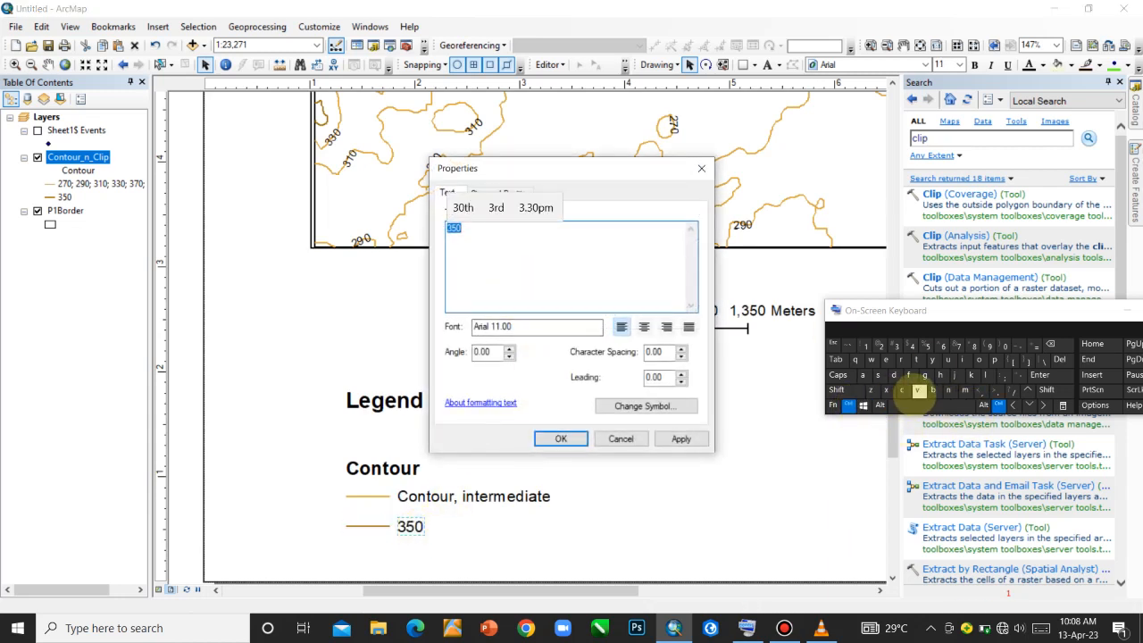
{"action": "left_click", "coordinate": [918, 391]}
{"action": "left_click", "coordinate": [1053, 344]}
{"action": "left_click", "coordinate": [1052, 344]}
{"action": "left_click", "coordinate": [1053, 344]}
{"action": "left_click", "coordinate": [1052, 344]}
{"action": "left_click", "coordinate": [1053, 344]}
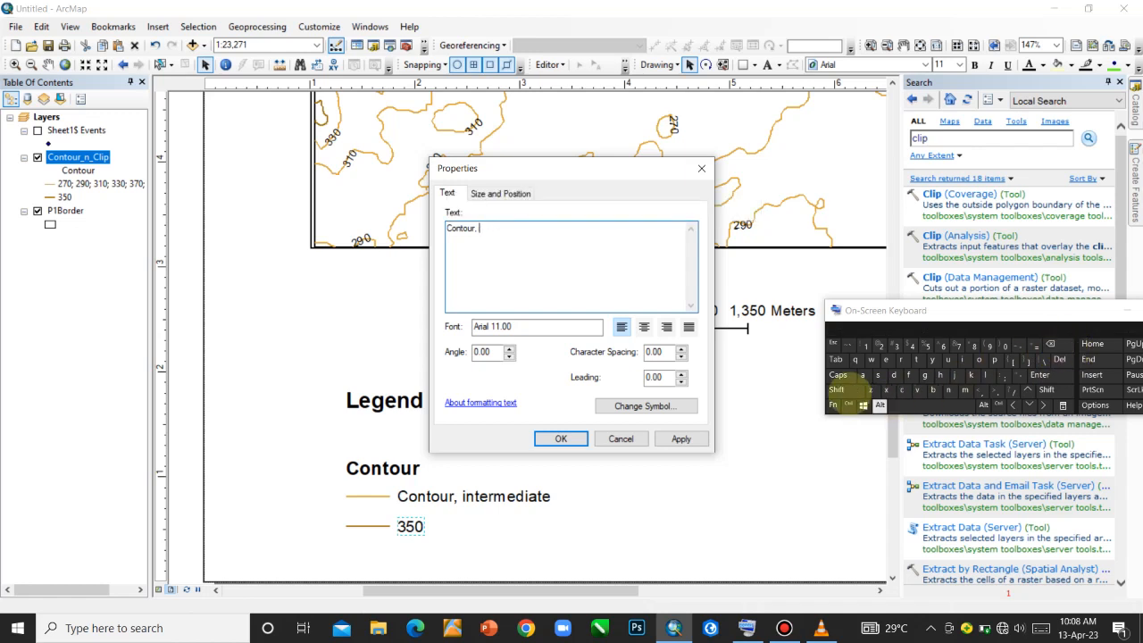
{"action": "left_click", "coordinate": [837, 389]}
{"action": "left_click", "coordinate": [965, 359]}
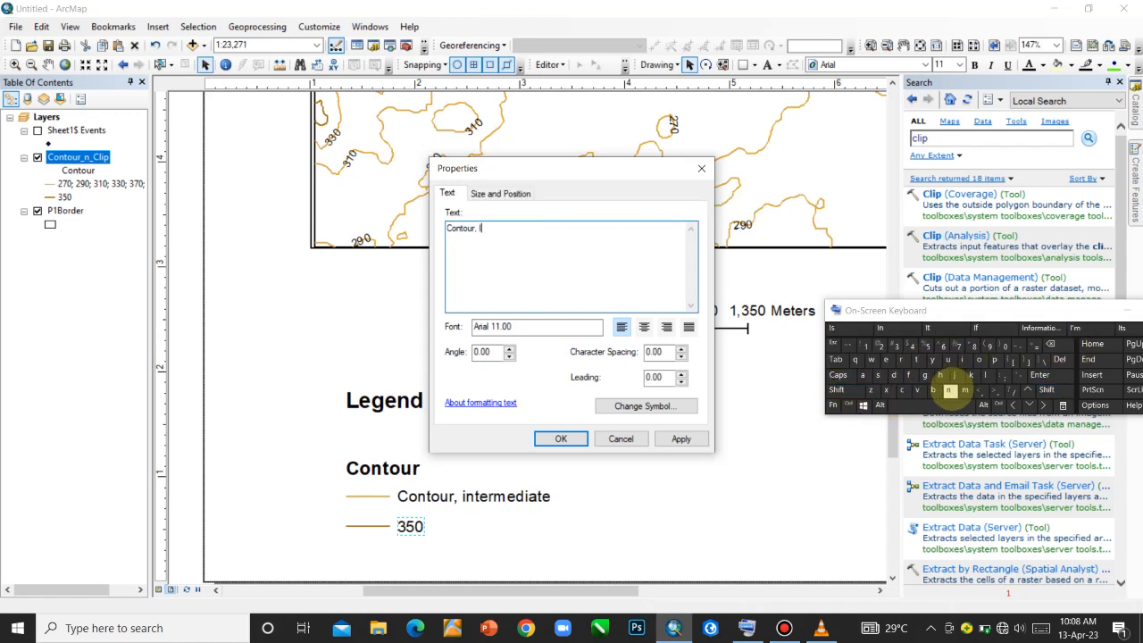
{"action": "left_click", "coordinate": [949, 389]}
{"action": "left_click", "coordinate": [893, 375]}
{"action": "left_click", "coordinate": [886, 359]}
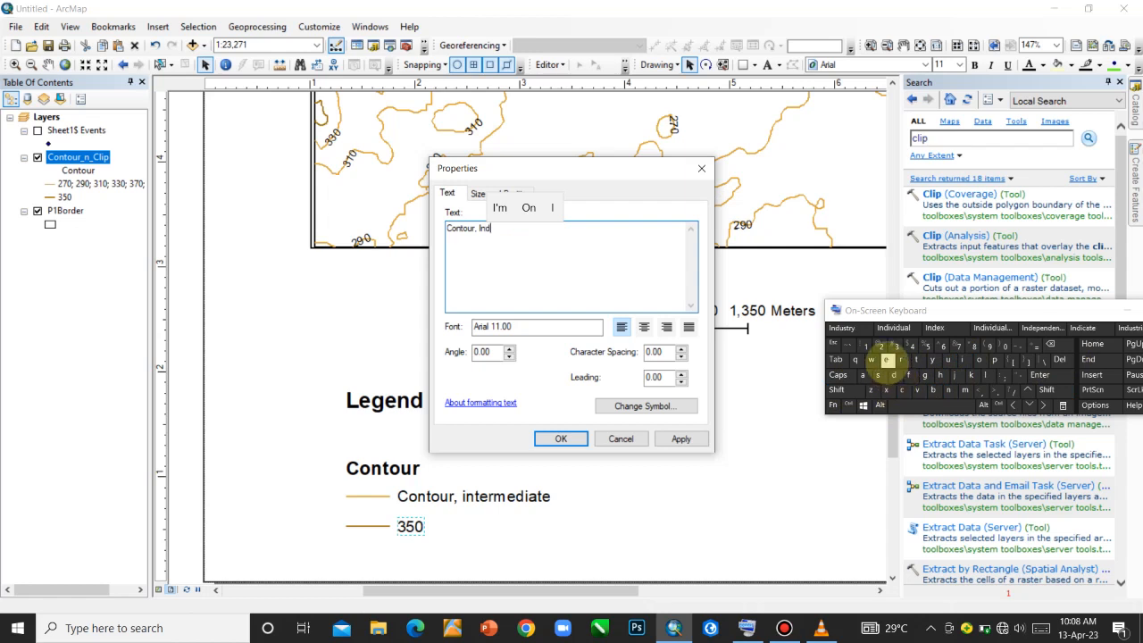
{"action": "left_click", "coordinate": [886, 389]}
{"action": "left_click", "coordinate": [679, 438]}
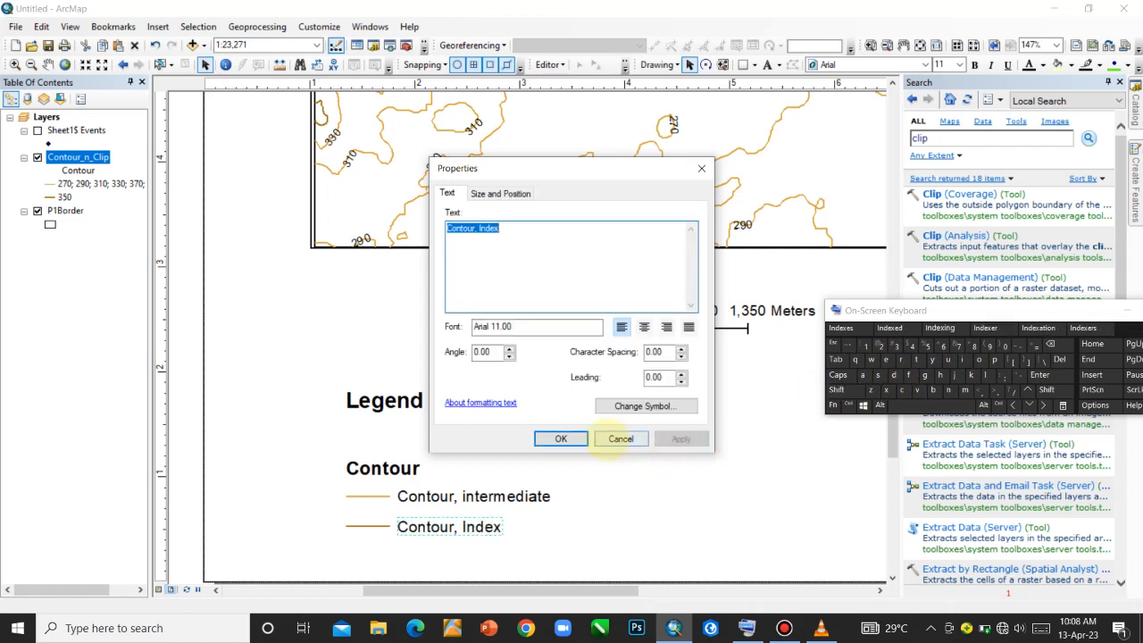
{"action": "left_click", "coordinate": [561, 438]}
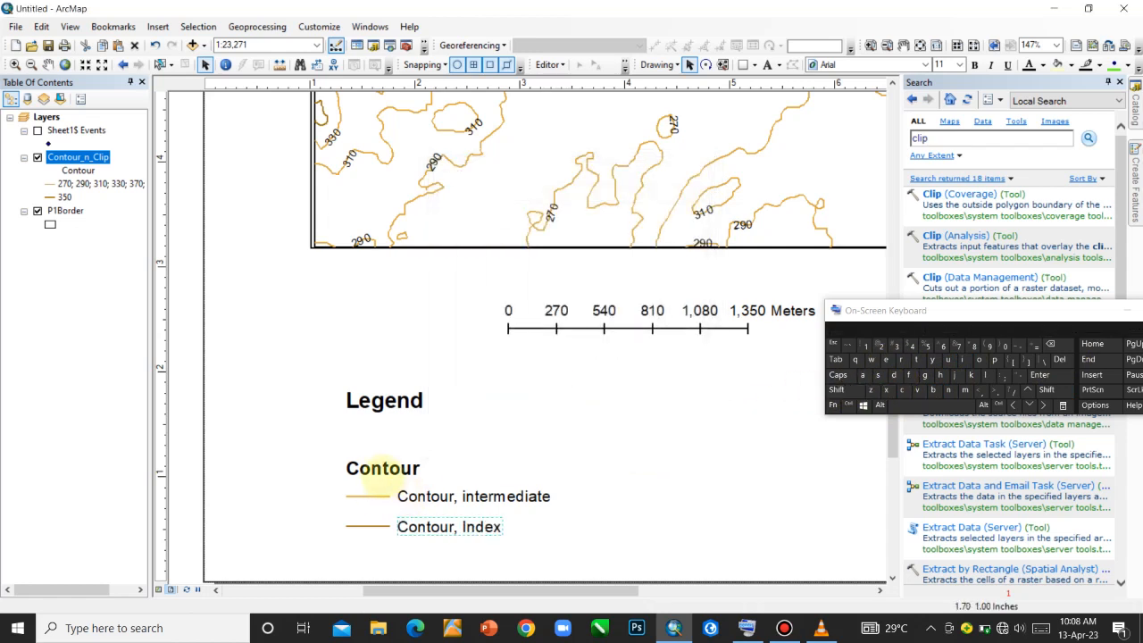
Step: Delete the Contour heading above the two legend entries
{"action": "left_click", "coordinate": [1060, 360]}
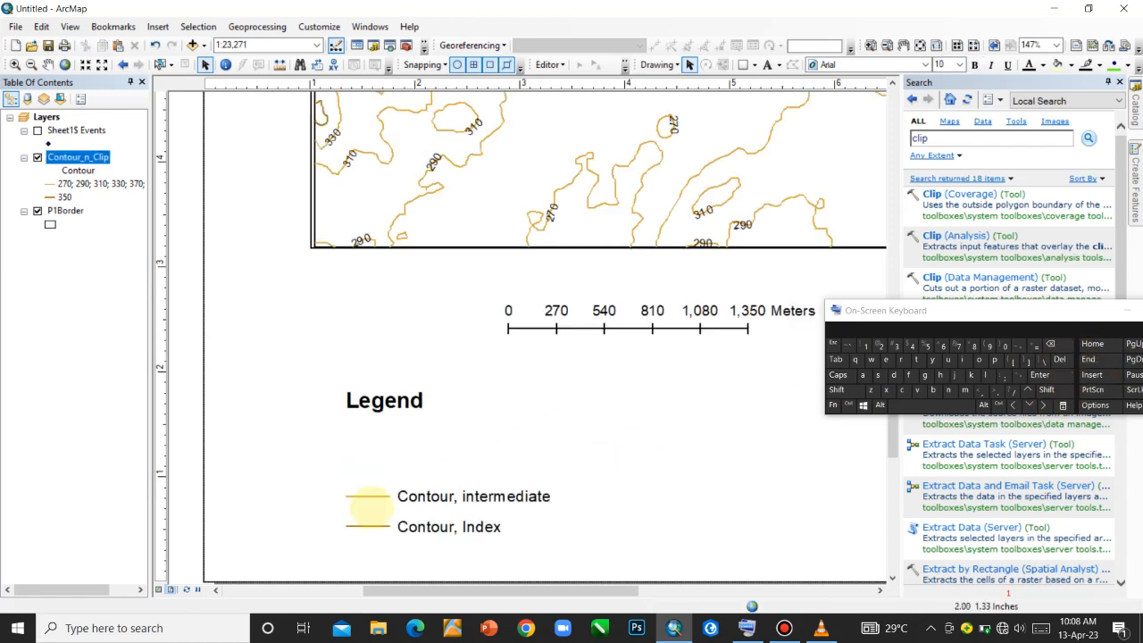
Step: Move the two contour legend entries beneath the scale bar and place the Legend heading just above them
{"action": "scroll", "coordinate": [490, 451], "scroll_direction": "up", "scroll_amount": 4}
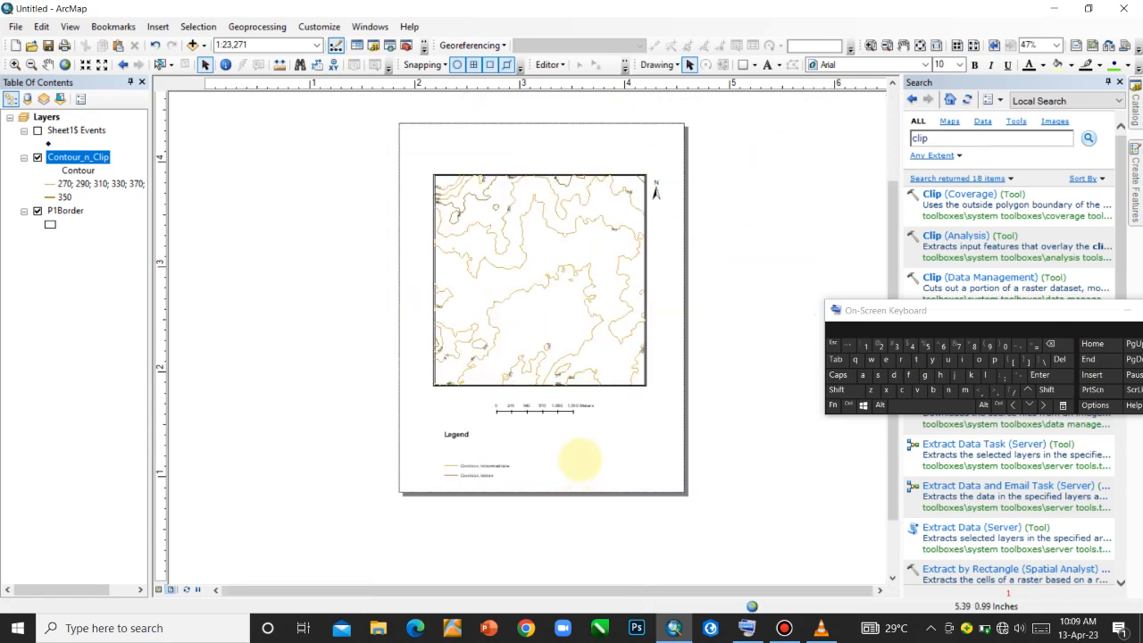
{"action": "left_click_drag", "start_coordinate": [421, 479], "coordinate": [506, 456]}
{"action": "left_click_drag", "start_coordinate": [533, 440], "coordinate": [539, 466]}
{"action": "left_click_drag", "start_coordinate": [461, 436], "coordinate": [521, 450]}
{"action": "left_click", "coordinate": [485, 146]}
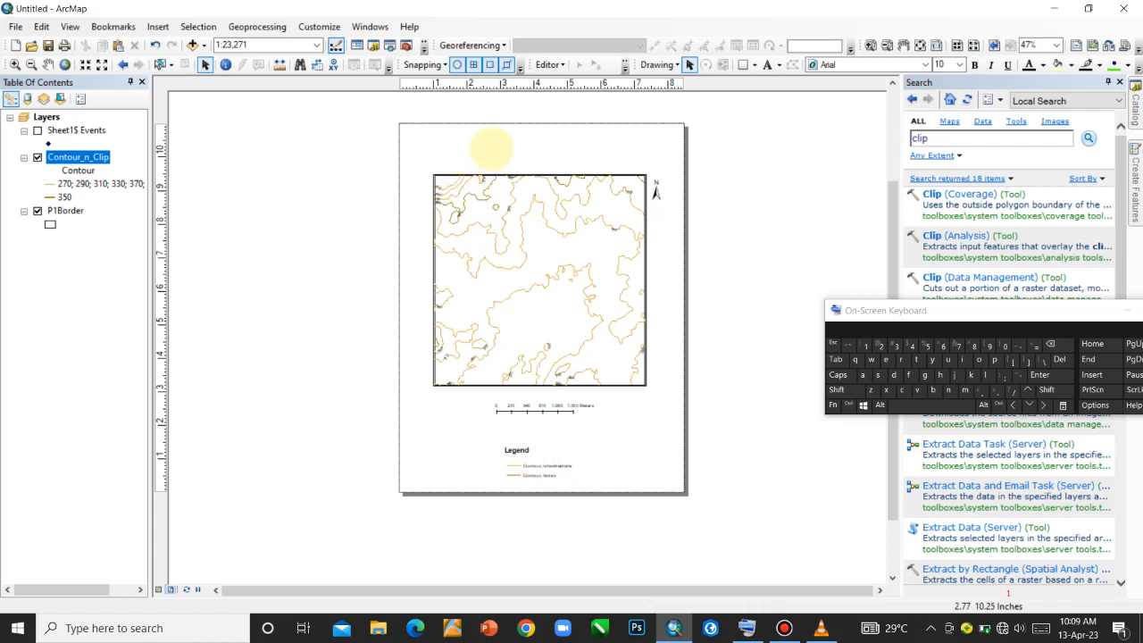
Step: Insert the map title "Topographic Map showing Contours" and position it above the map frame, using the On-Screen Keyboard
{"action": "left_click", "coordinate": [158, 26]}
{"action": "left_click", "coordinate": [187, 56]}
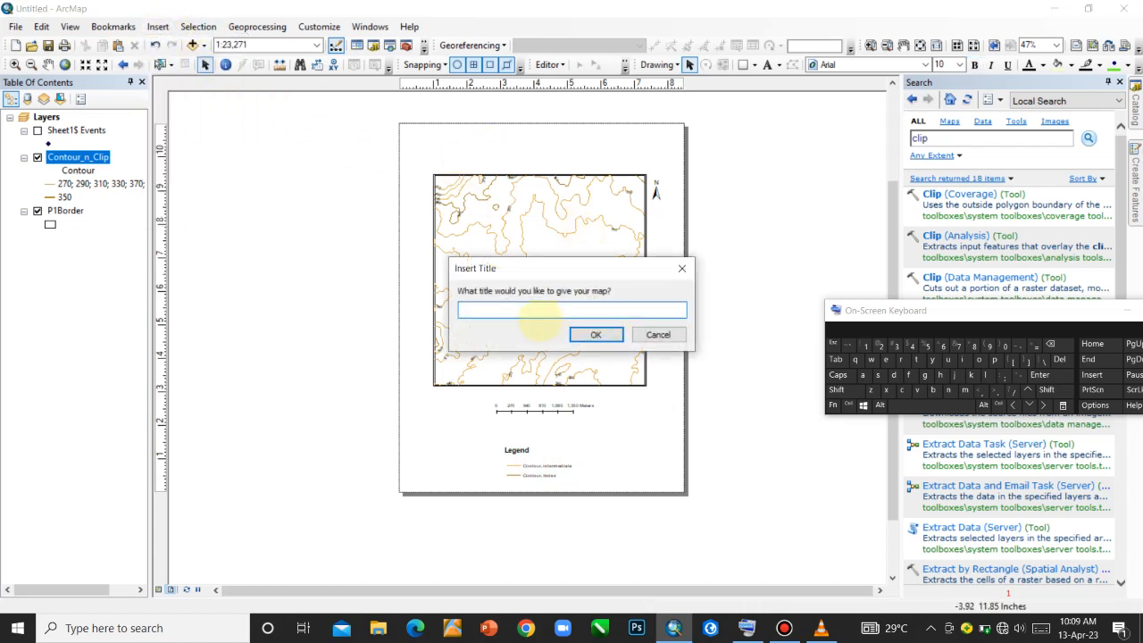
{"action": "left_click_drag", "start_coordinate": [884, 310], "coordinate": [527, 419]}
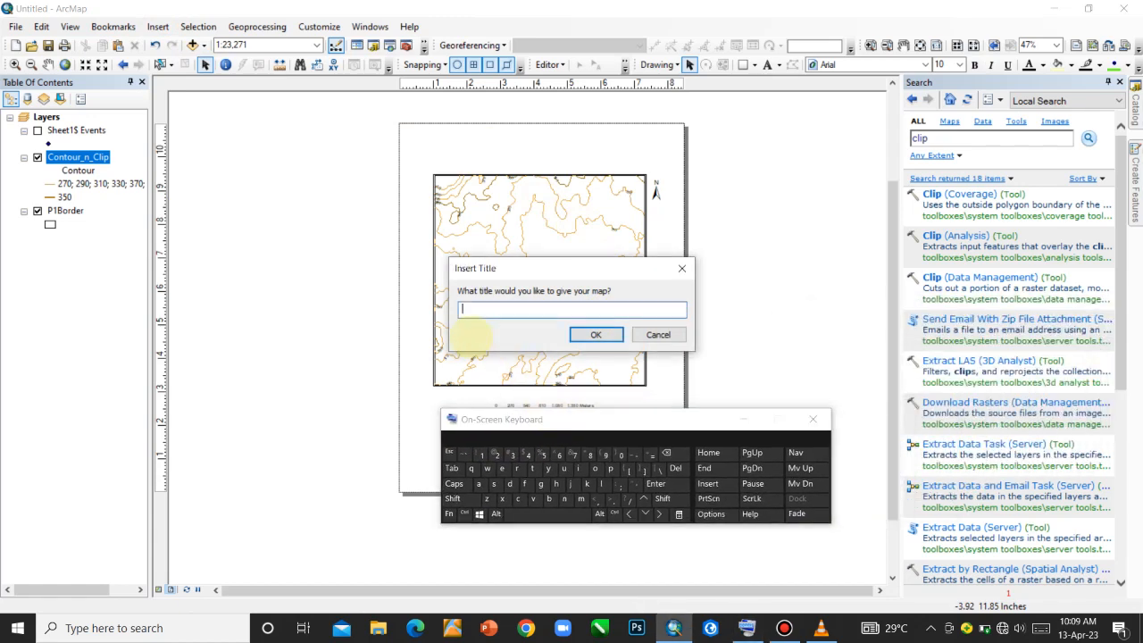
{"action": "type", "text": "T"}
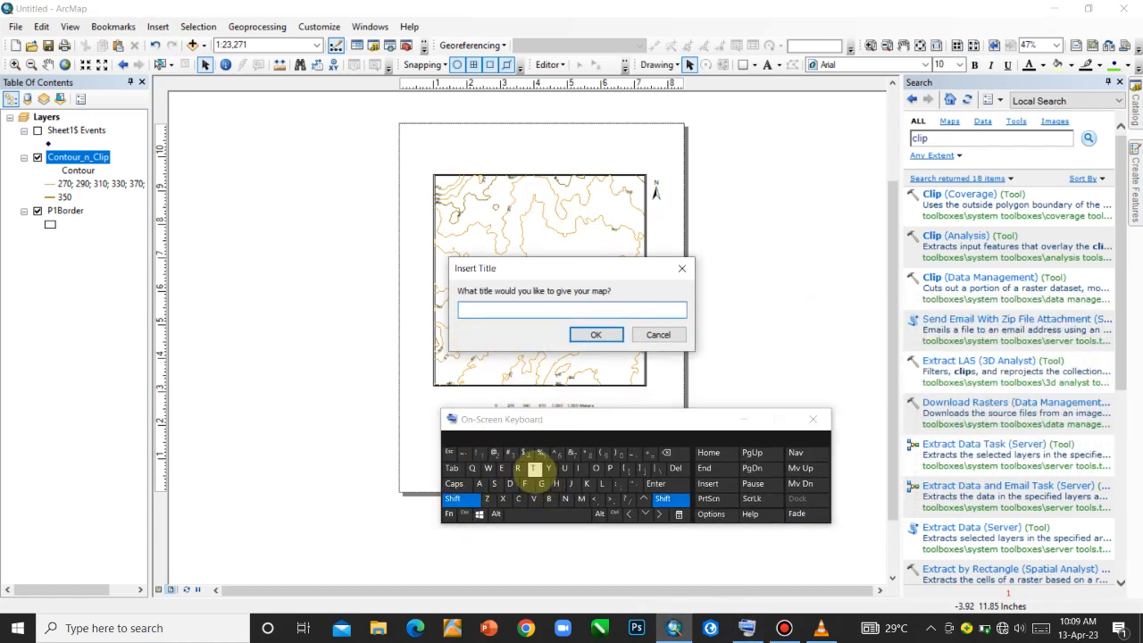
{"action": "type", "text": "opo"}
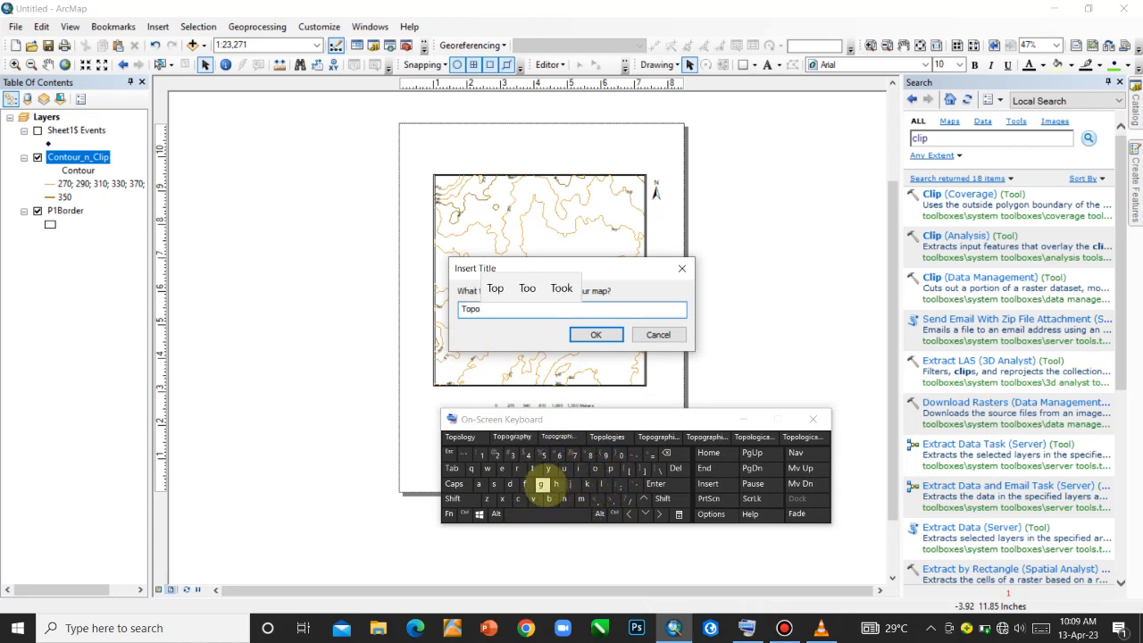
{"action": "type", "text": "gr"}
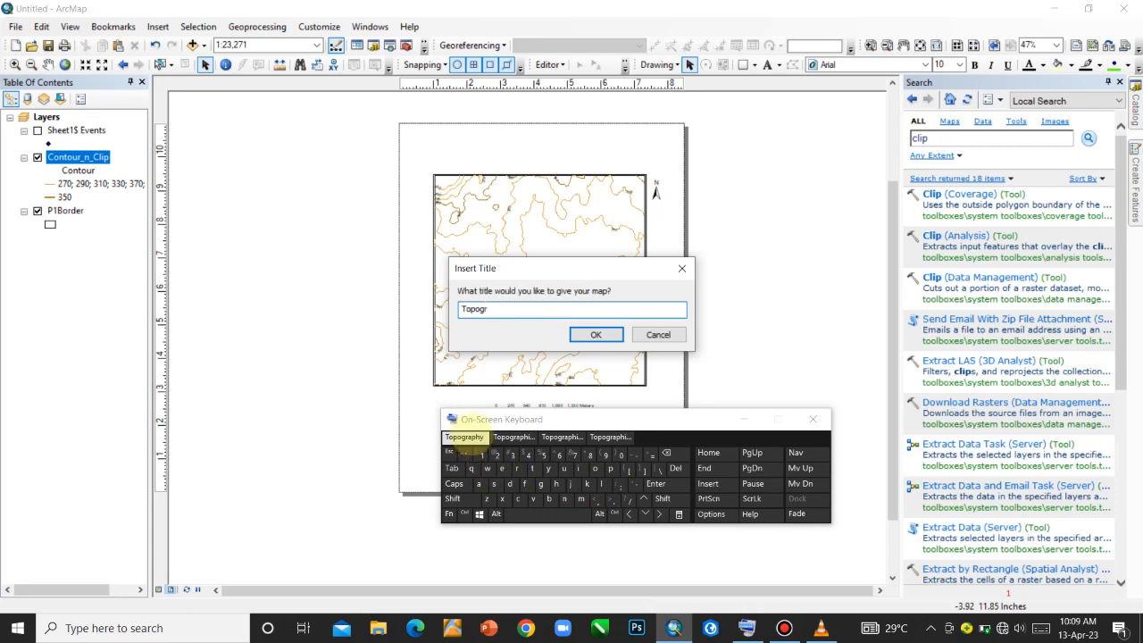
{"action": "left_click", "coordinate": [513, 437]}
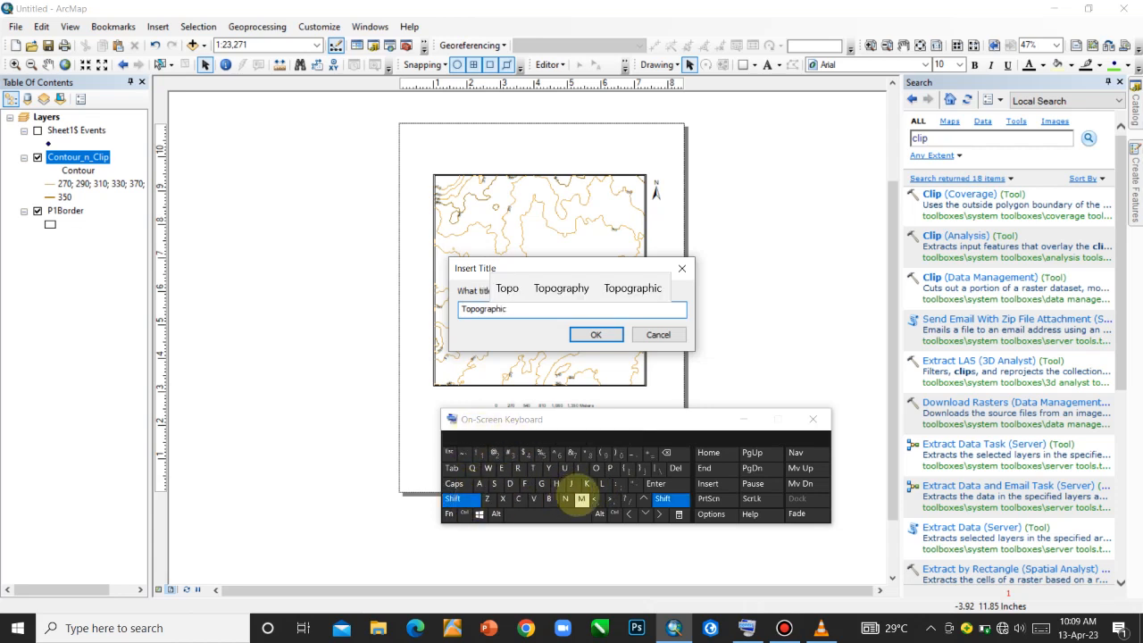
{"action": "type", "text": "Map"}
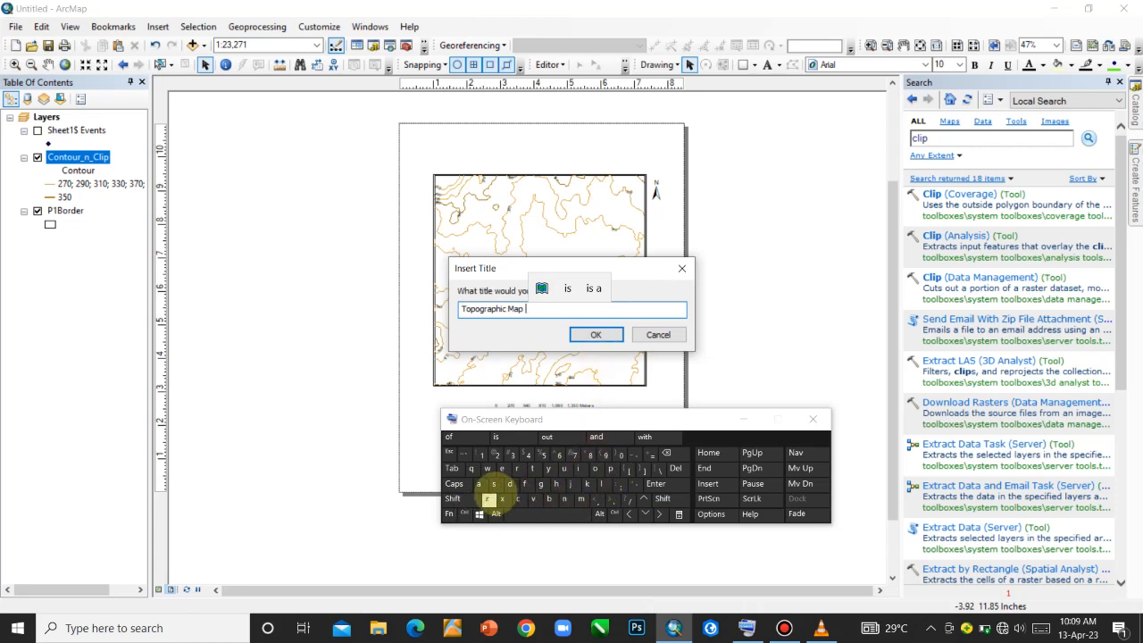
{"action": "type", "text": " sh"}
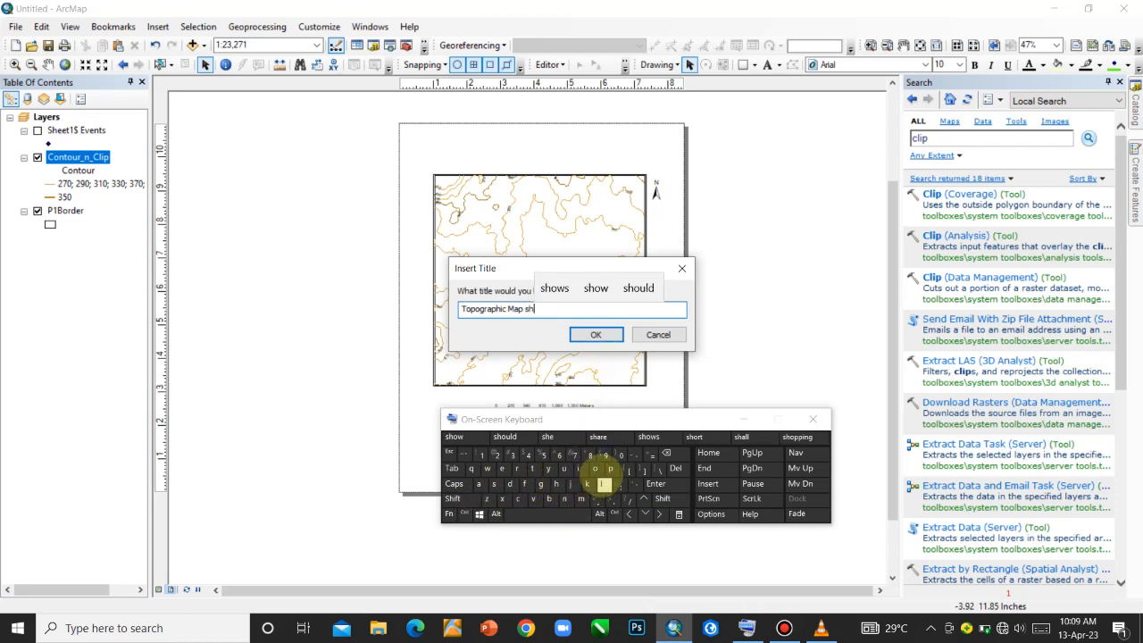
{"action": "type", "text": "ow"}
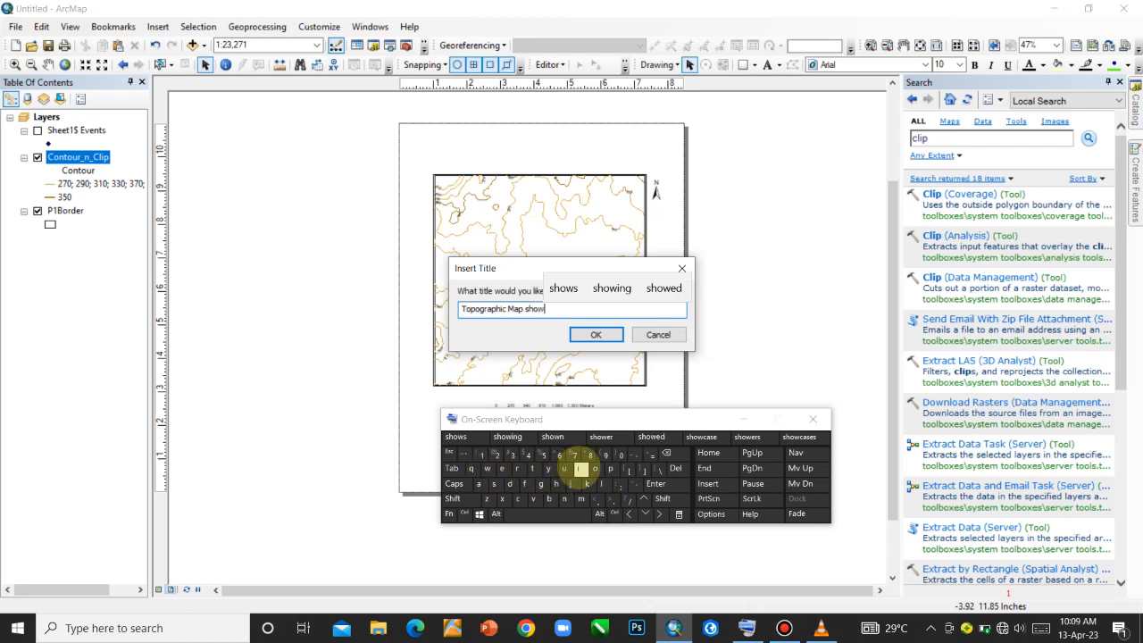
{"action": "type", "text": "ing "}
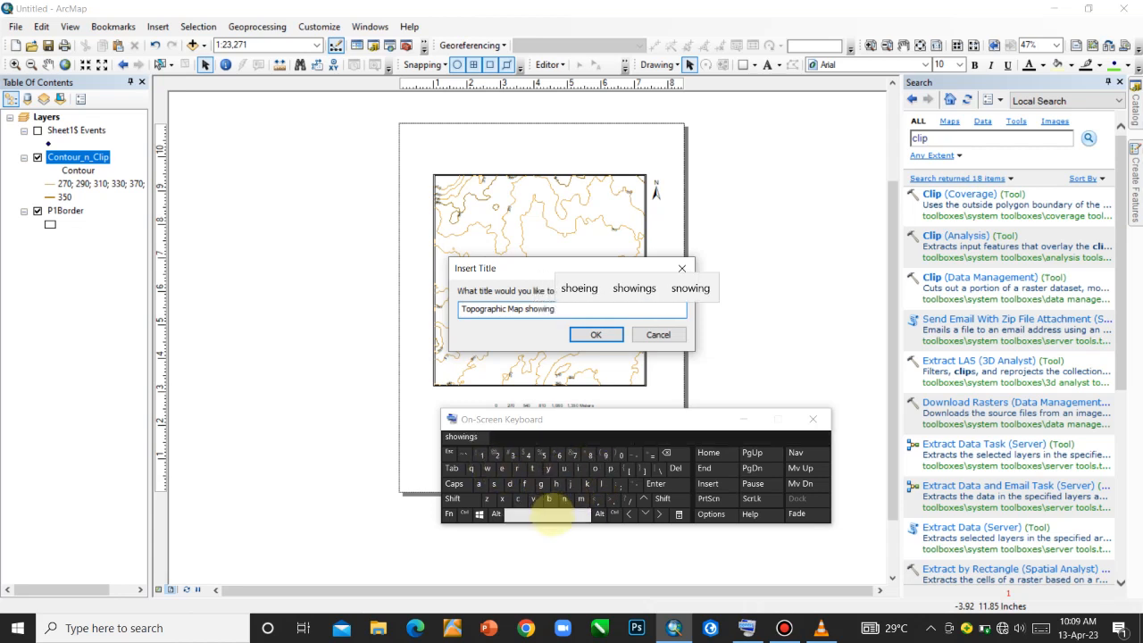
{"action": "type", "text": "C"}
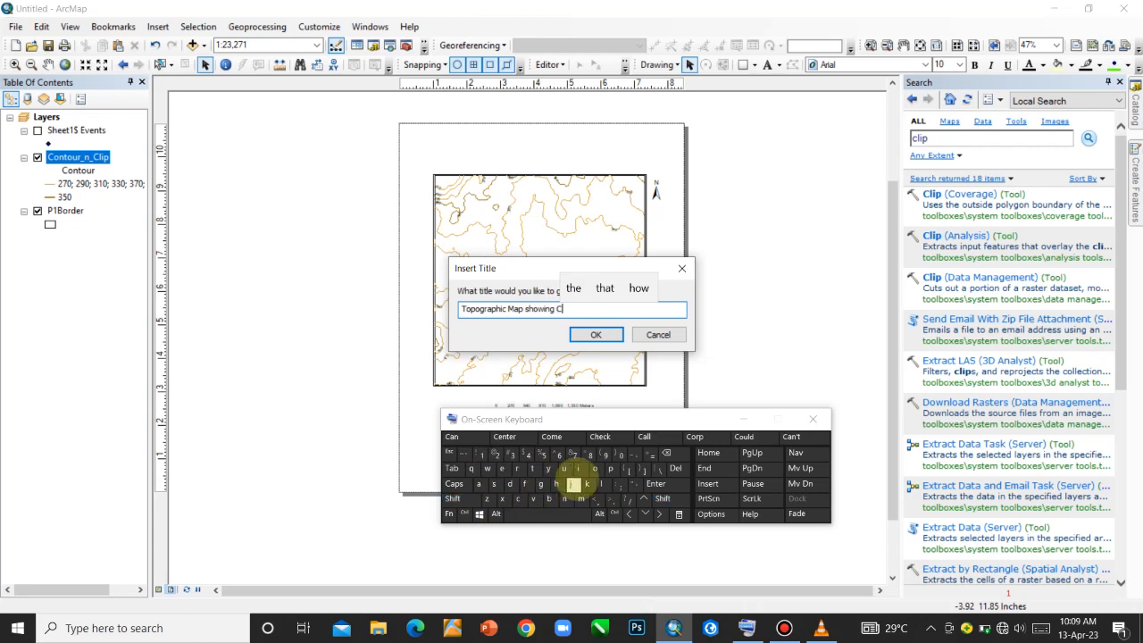
{"action": "type", "text": "on"}
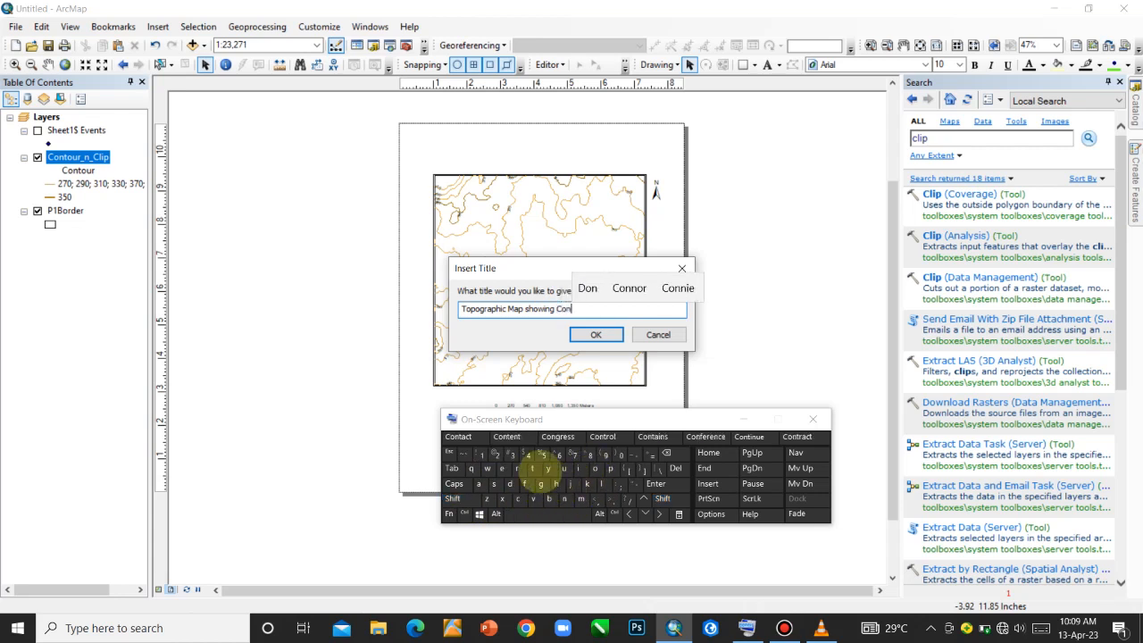
{"action": "type", "text": "tour"}
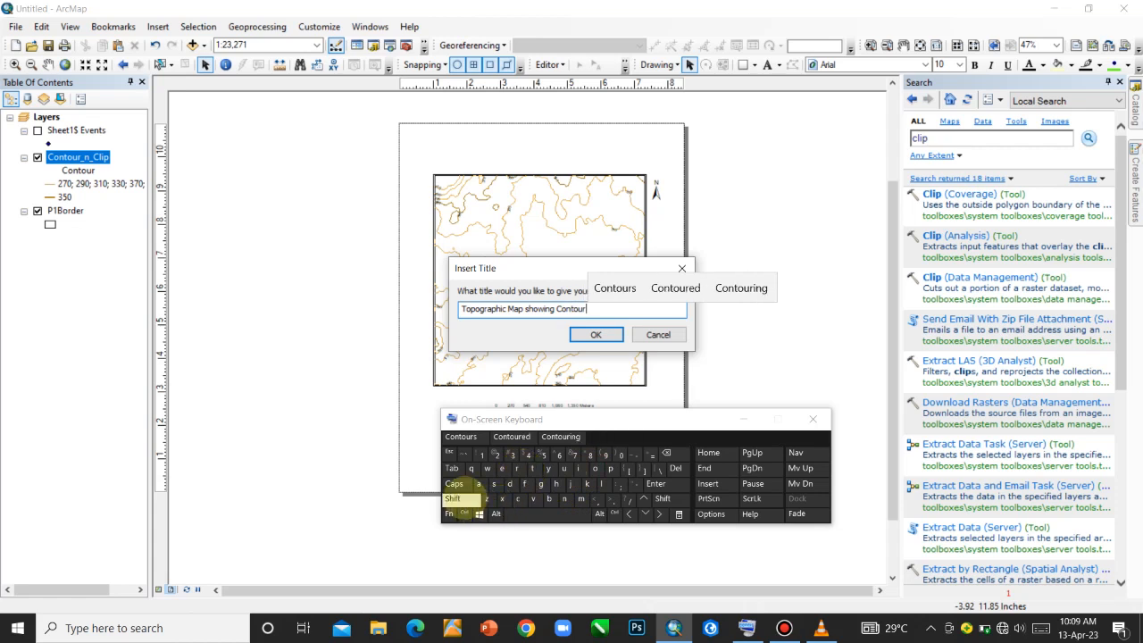
{"action": "left_click", "coordinate": [512, 437]}
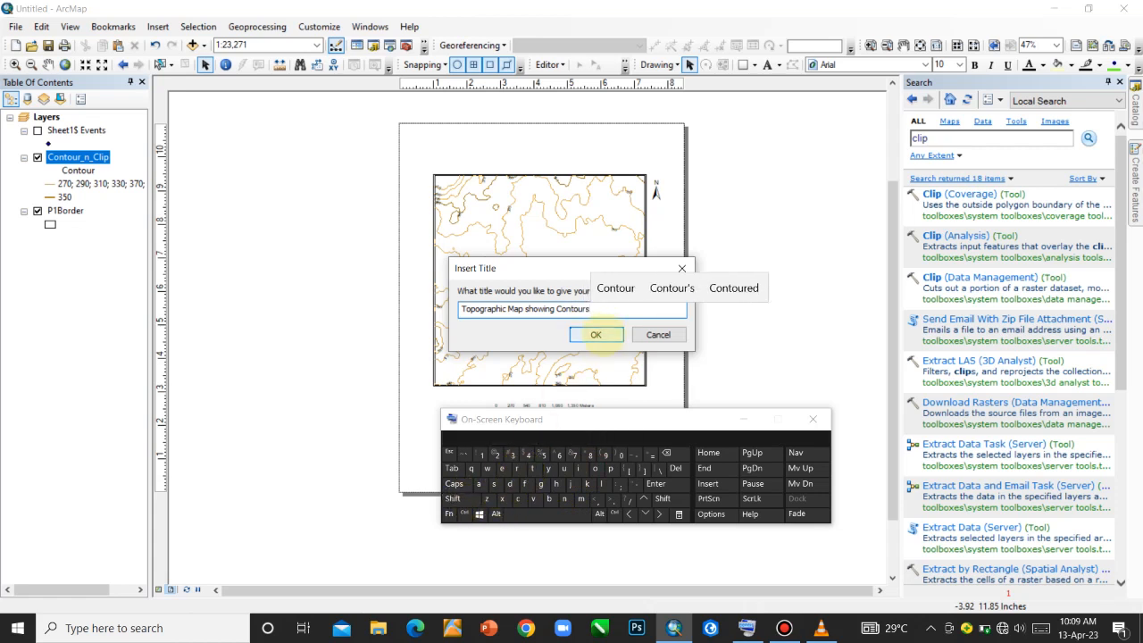
{"action": "left_click", "coordinate": [596, 334]}
{"action": "left_click_drag", "start_coordinate": [540, 158], "coordinate": [554, 157]}
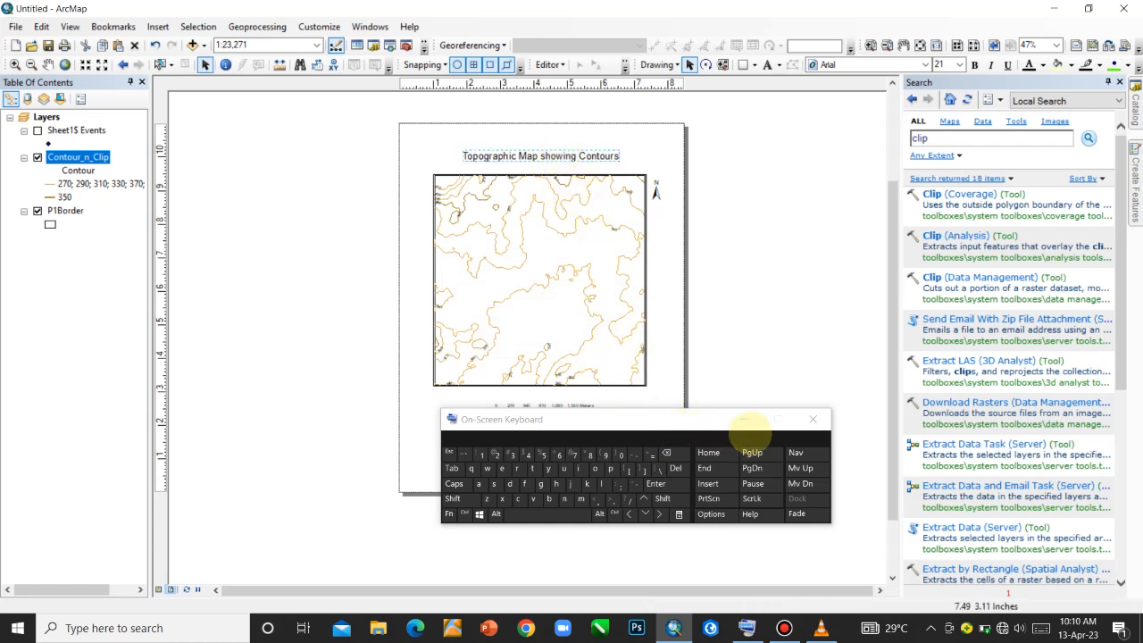
{"action": "left_click", "coordinate": [744, 419]}
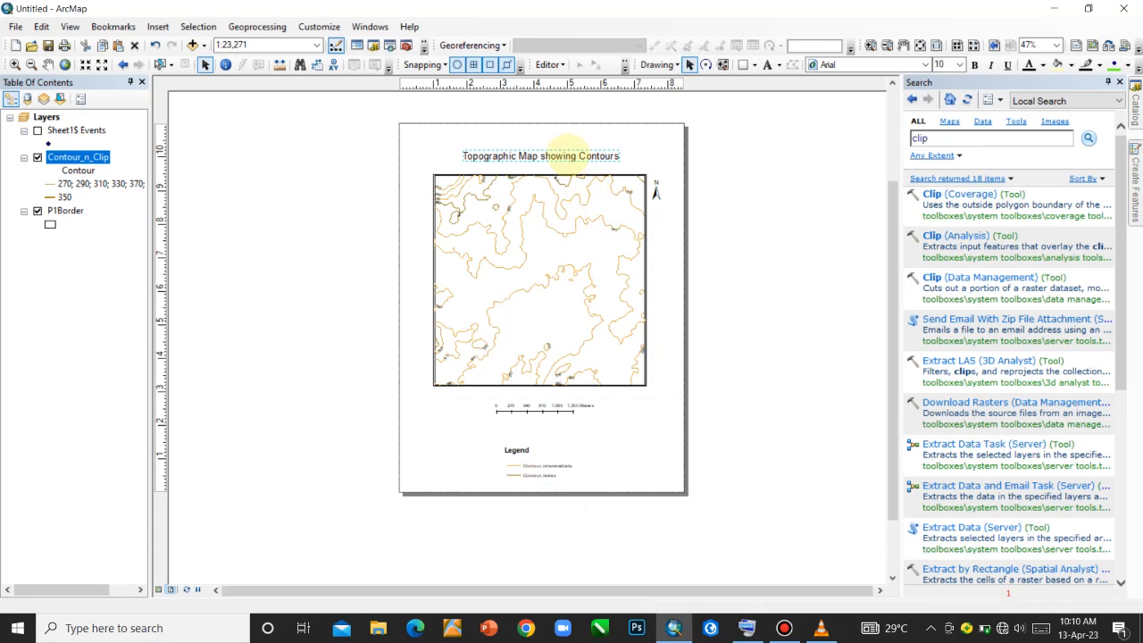
Step: Make the map title bold and apply the text properties
{"action": "double_click", "coordinate": [565, 148]}
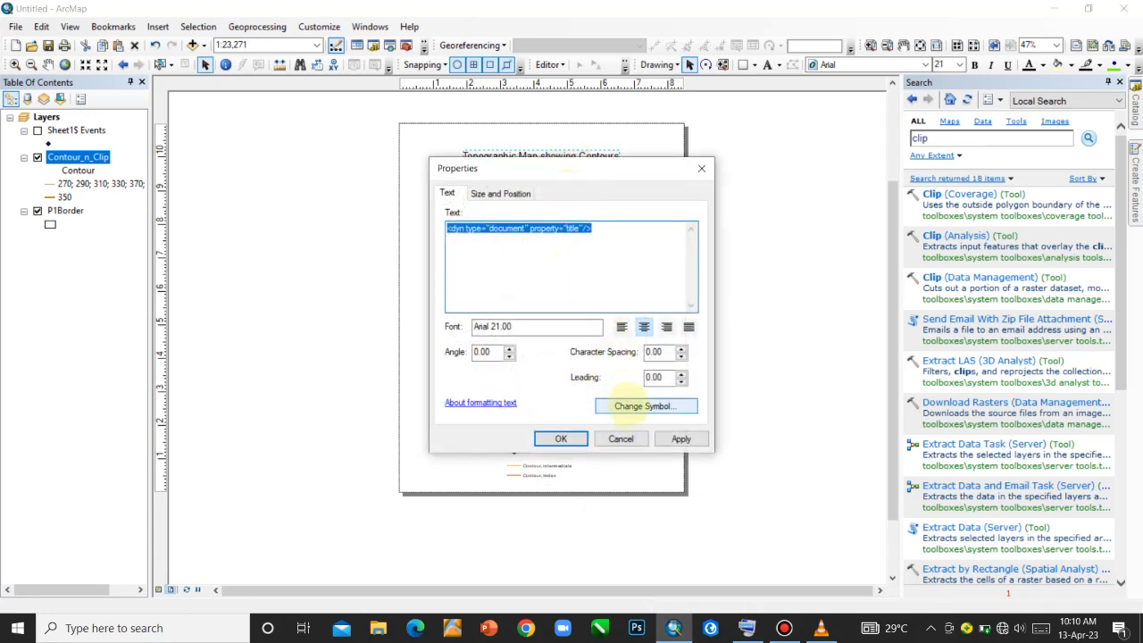
{"action": "left_click", "coordinate": [632, 406]}
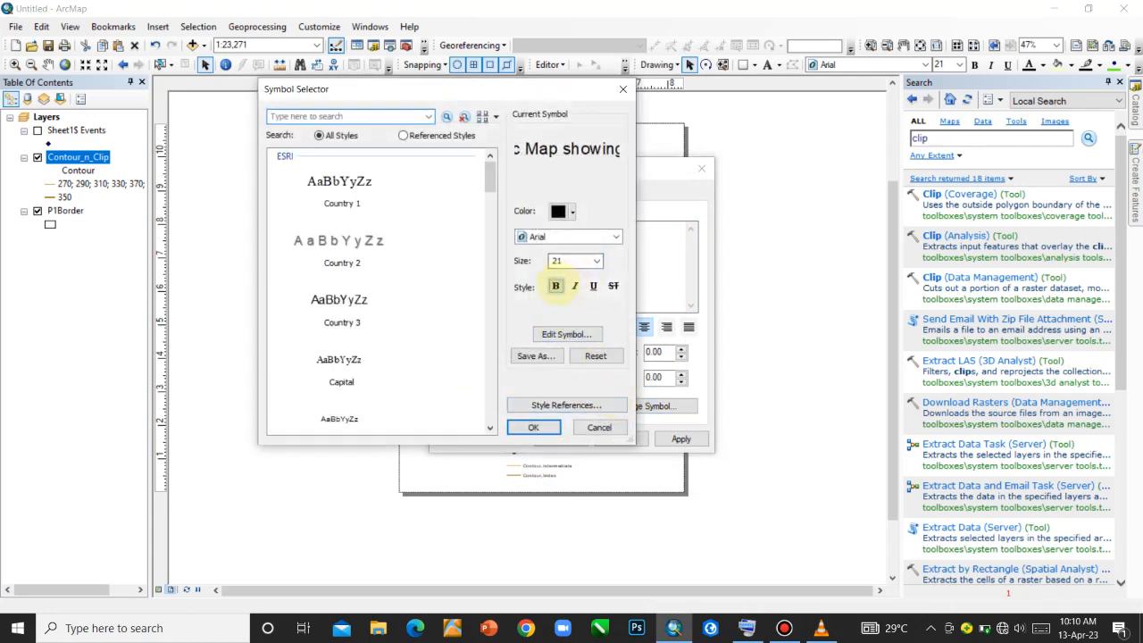
{"action": "left_click", "coordinate": [555, 286]}
{"action": "left_click", "coordinate": [533, 427]}
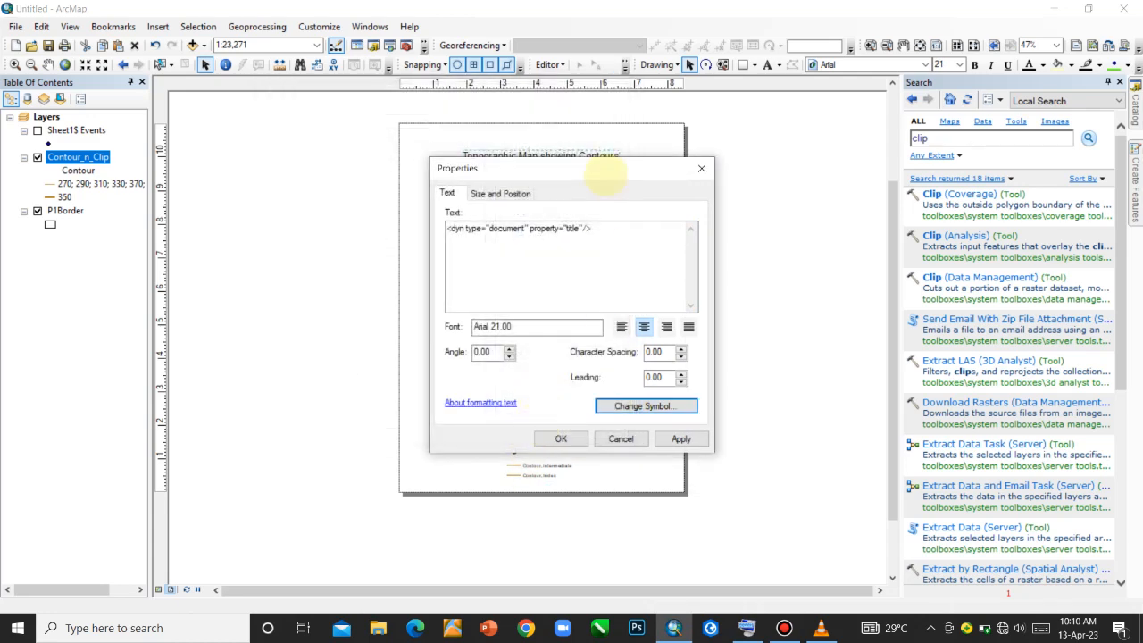
{"action": "left_click", "coordinate": [681, 439]}
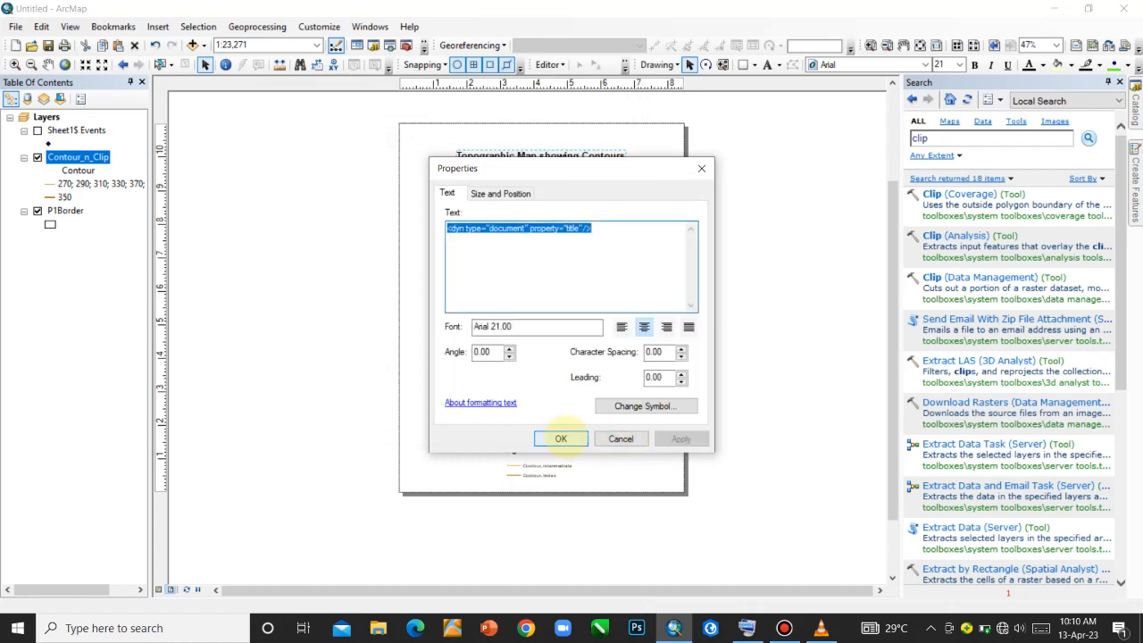
{"action": "left_click_drag", "start_coordinate": [579, 173], "coordinate": [581, 215]}
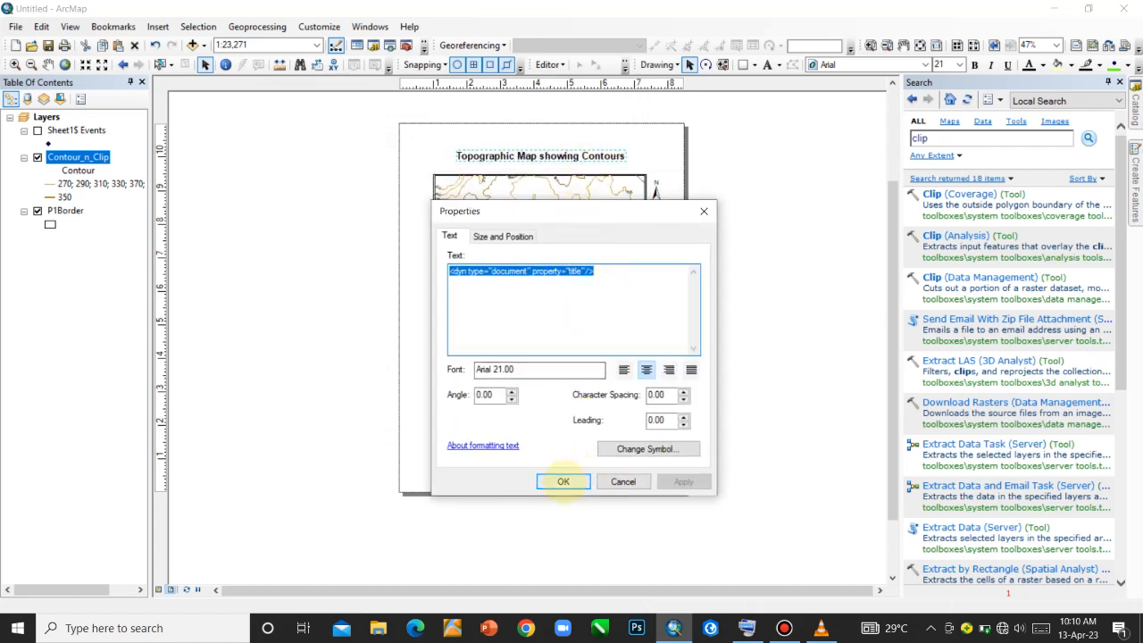
{"action": "left_click", "coordinate": [563, 481]}
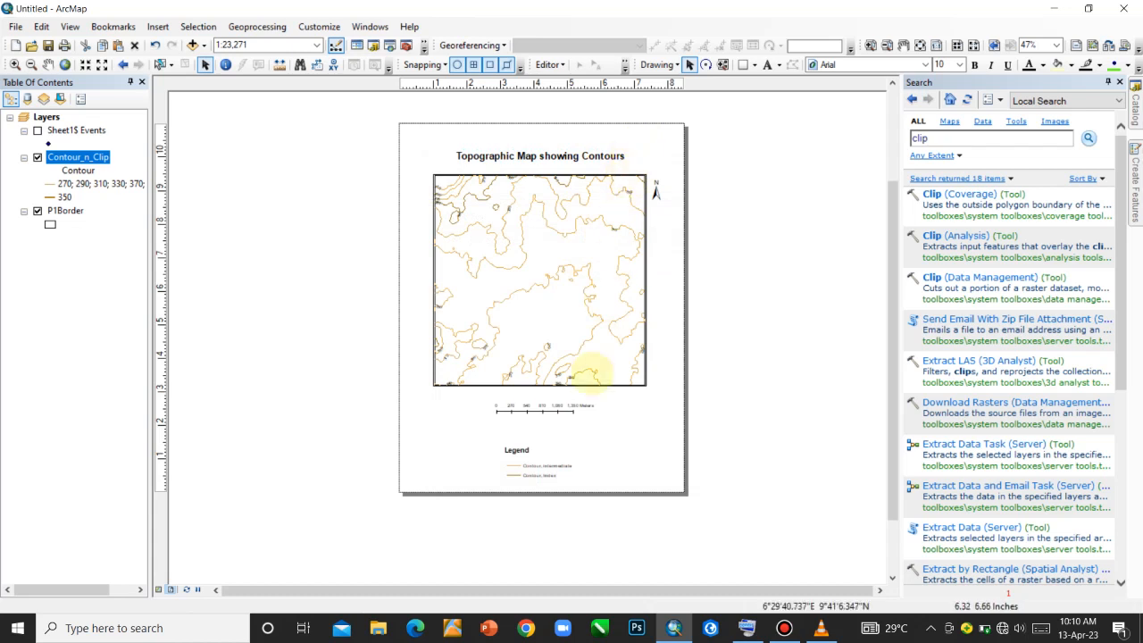
Step: Move the whole legend slightly up and insert a neatline around its selected elements with a 14 pt gap
{"action": "left_click_drag", "start_coordinate": [447, 425], "coordinate": [612, 487]}
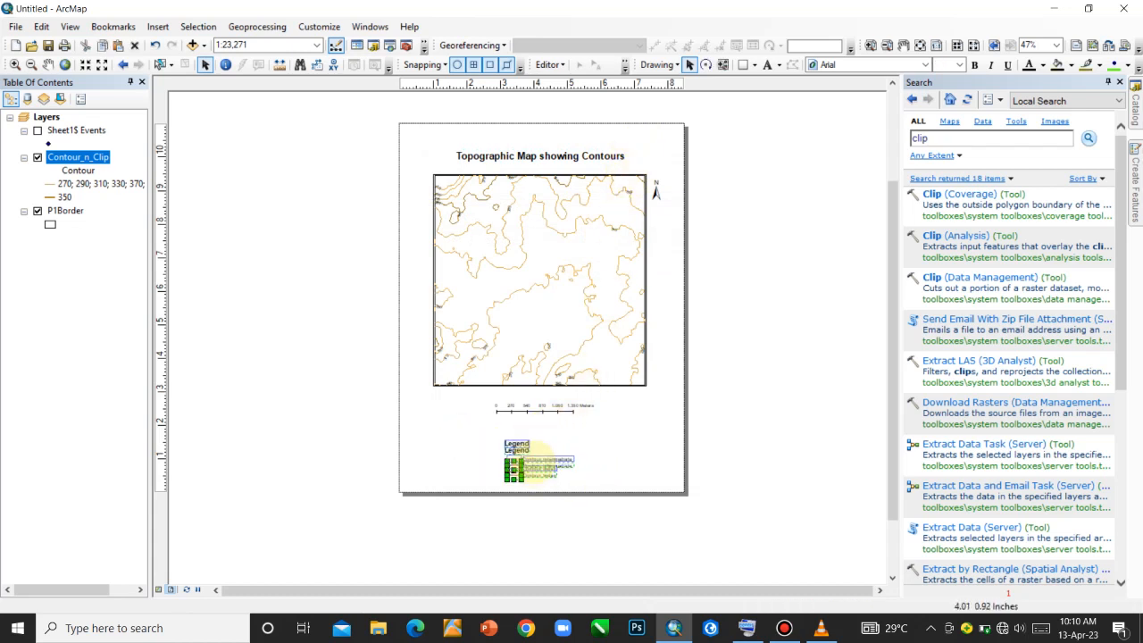
{"action": "left_click", "coordinate": [482, 438]}
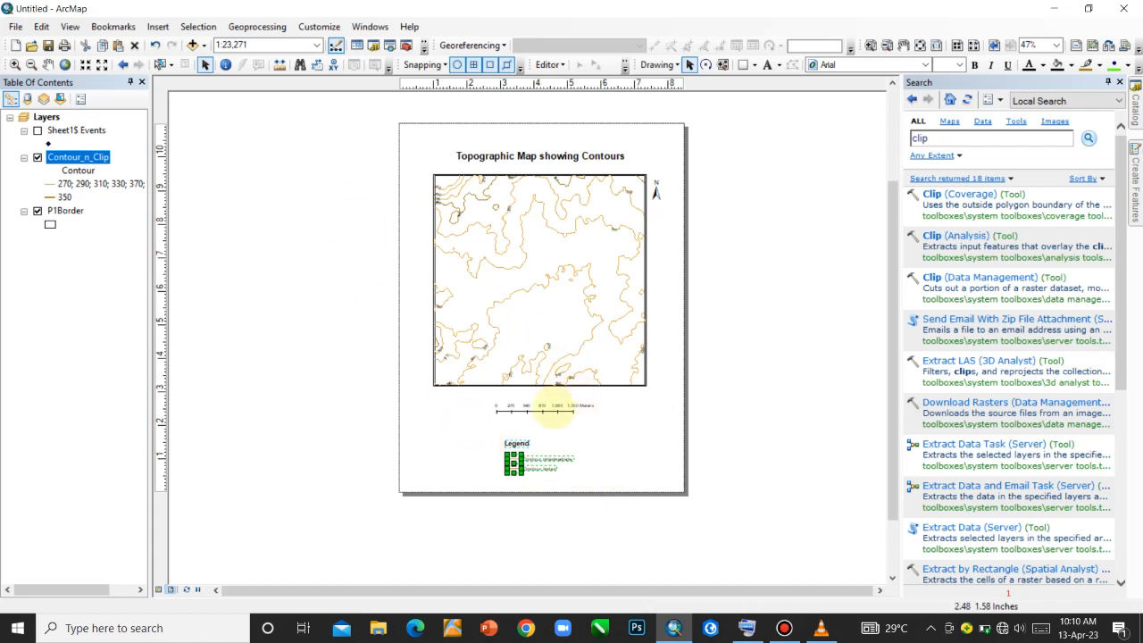
{"action": "left_click_drag", "start_coordinate": [447, 426], "coordinate": [632, 486]}
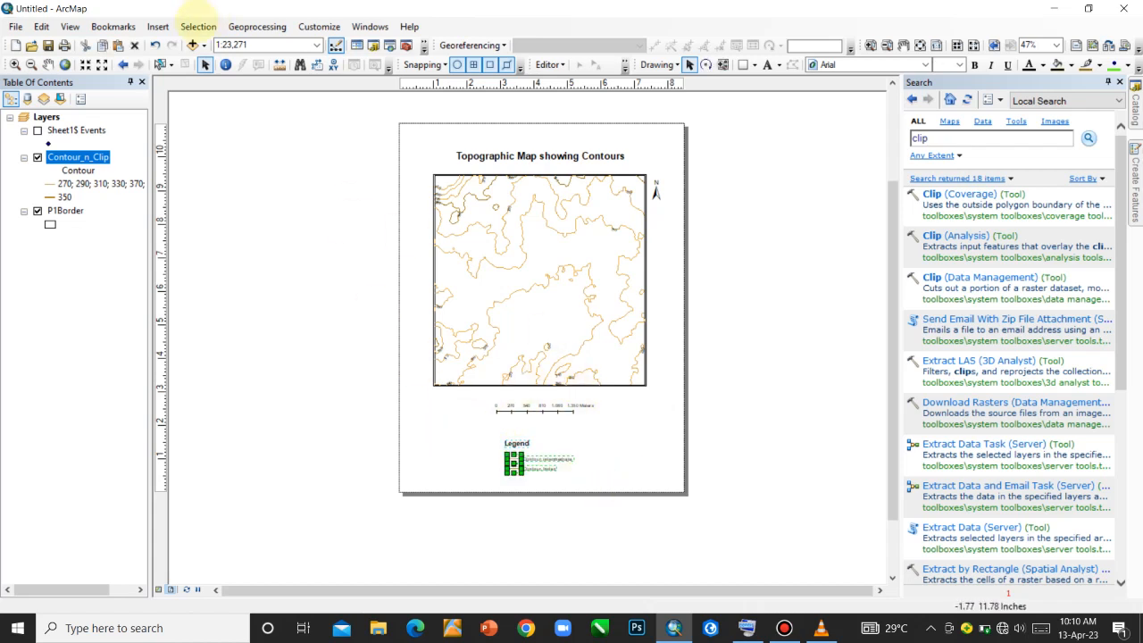
{"action": "left_click", "coordinate": [160, 25]}
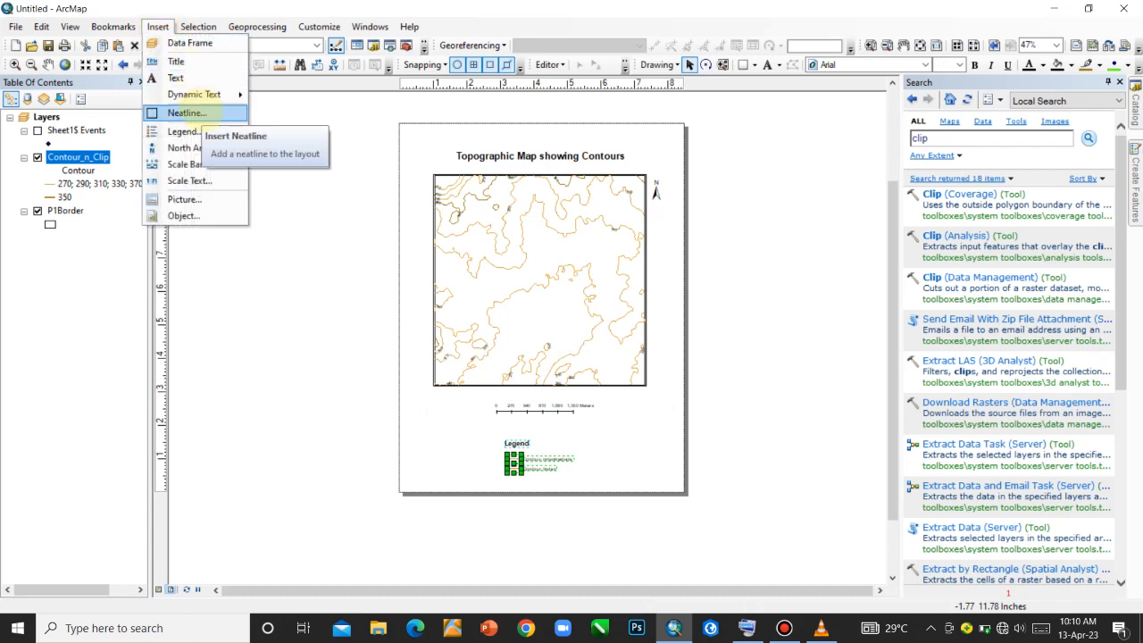
{"action": "left_click", "coordinate": [201, 113]}
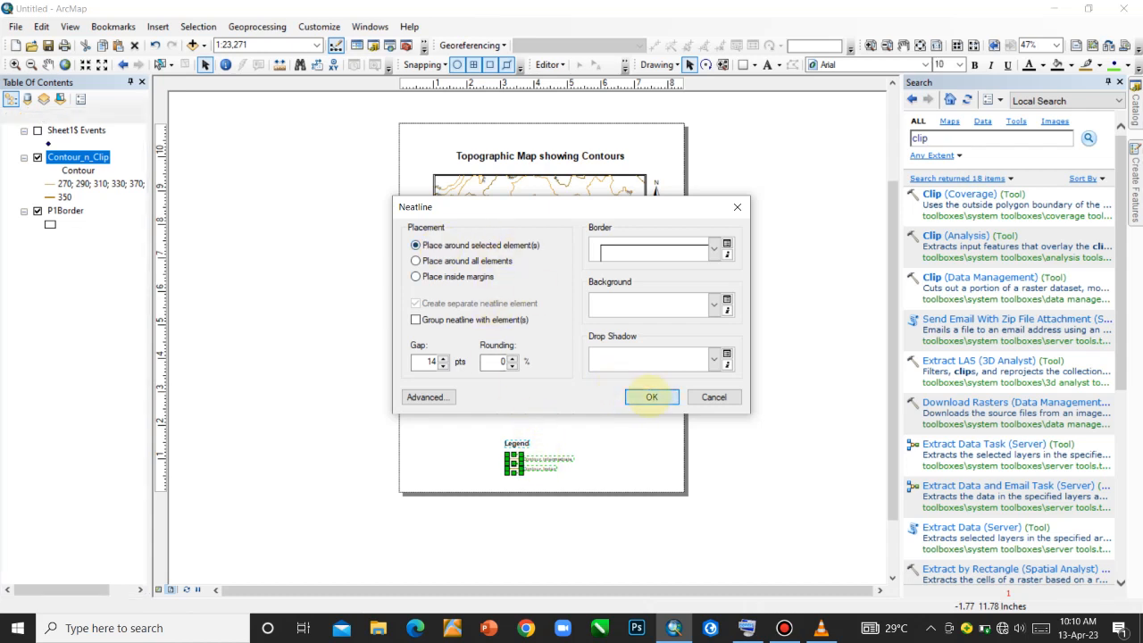
{"action": "left_click", "coordinate": [653, 396]}
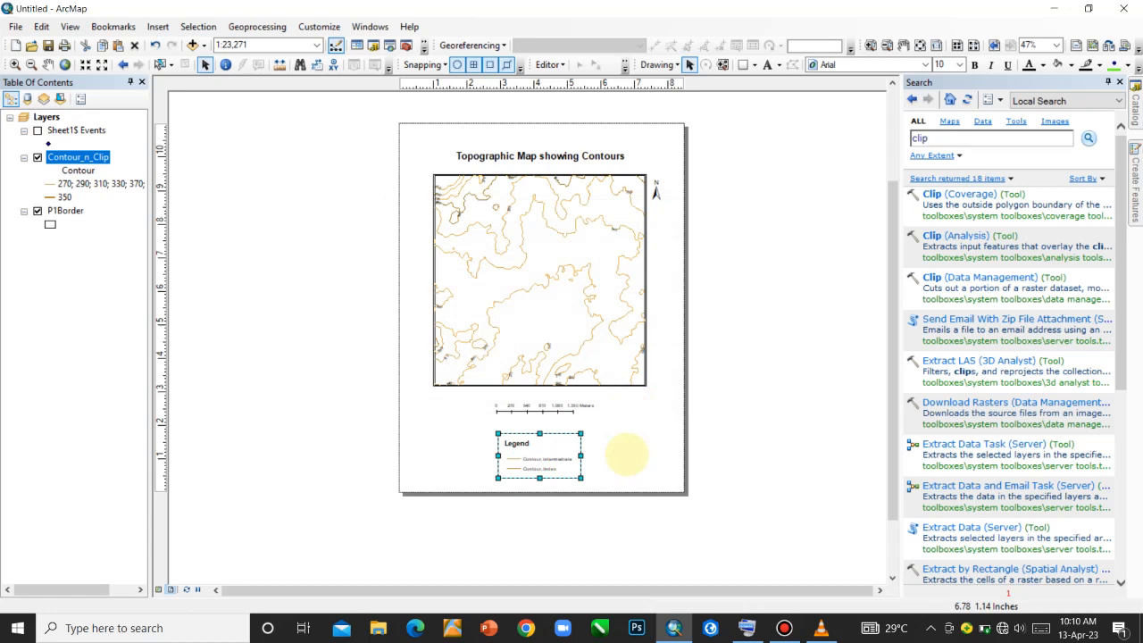
Step: Select the legend together with its neatline and shift it slightly left beneath the scale bar
{"action": "scroll", "coordinate": [626, 456], "scroll_direction": "up", "scroll_amount": 2}
{"action": "scroll", "coordinate": [624, 446], "scroll_direction": "down", "scroll_amount": 4}
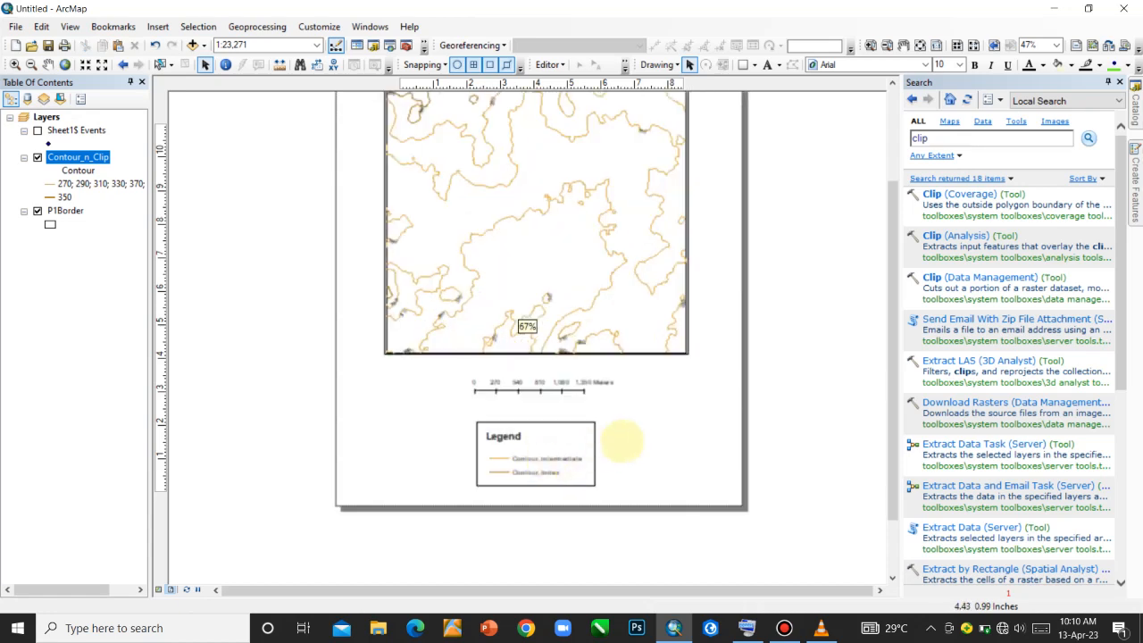
{"action": "left_click_drag", "start_coordinate": [664, 413], "coordinate": [436, 507]}
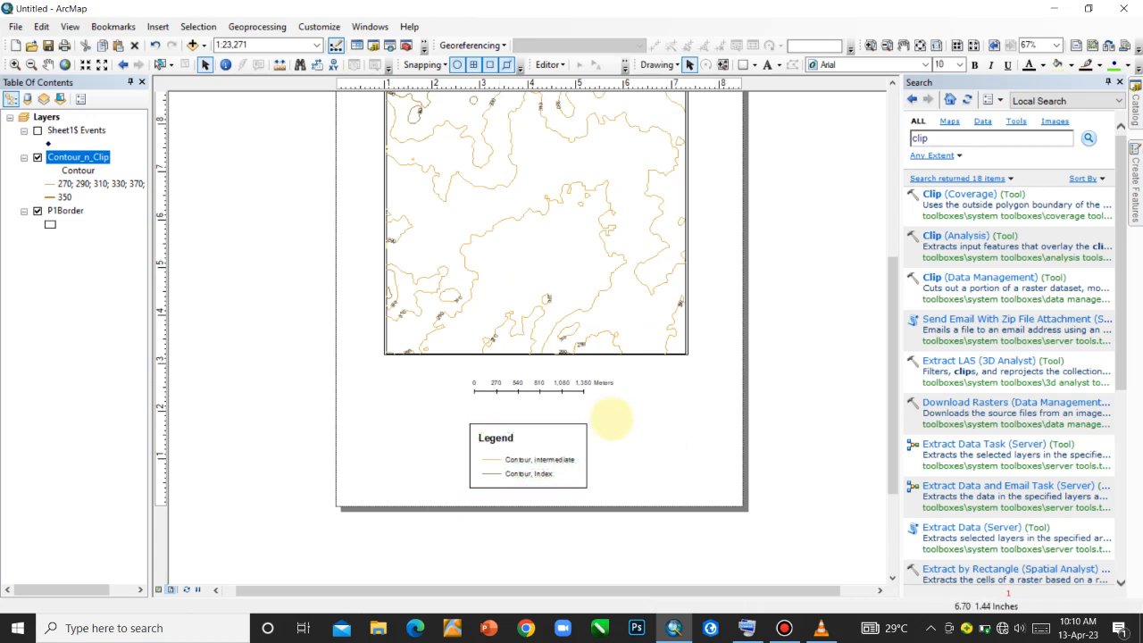
Step: Insert the Author dynamic text and place it beside the legend near the page's lower edge
{"action": "scroll", "coordinate": [603, 420], "scroll_direction": "up", "scroll_amount": 3}
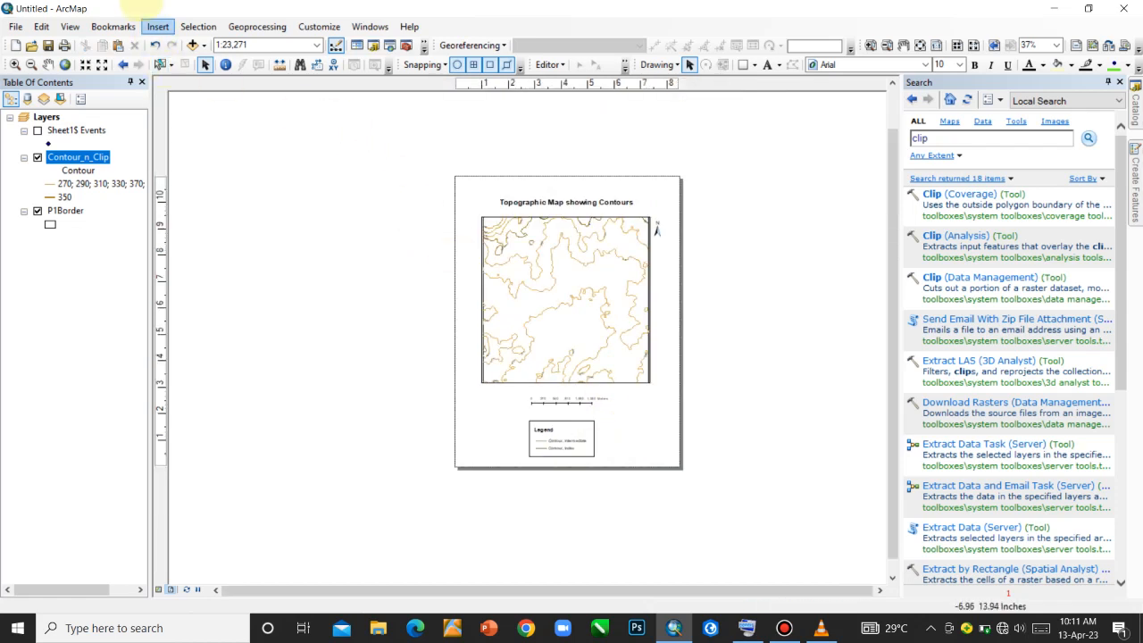
{"action": "left_click", "coordinate": [159, 27]}
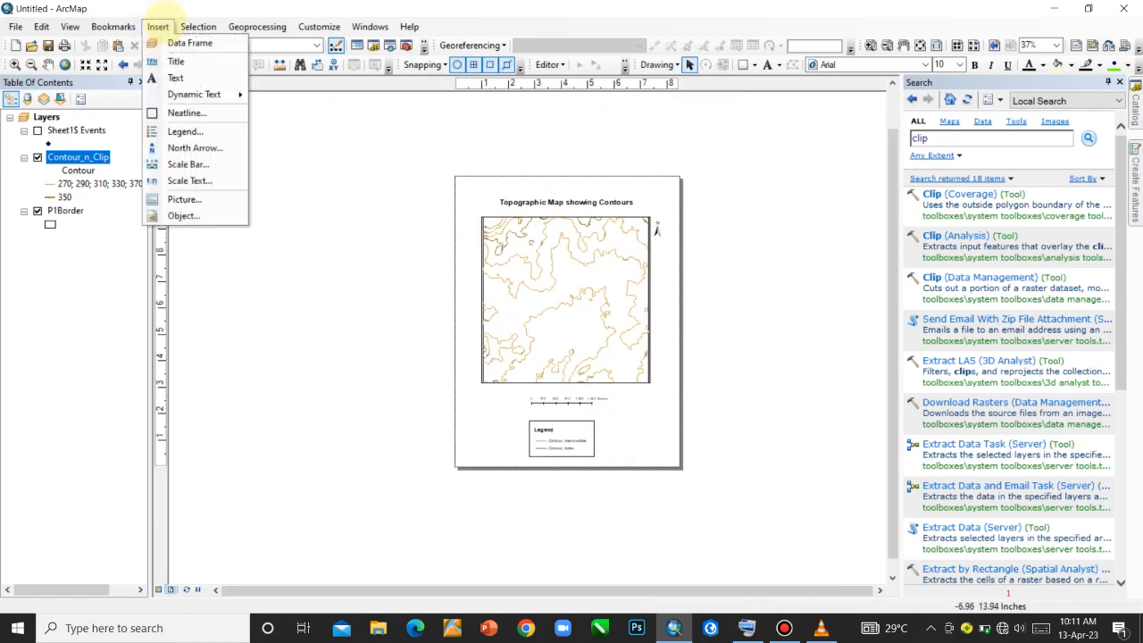
{"action": "mouse_move", "coordinate": [205, 94]}
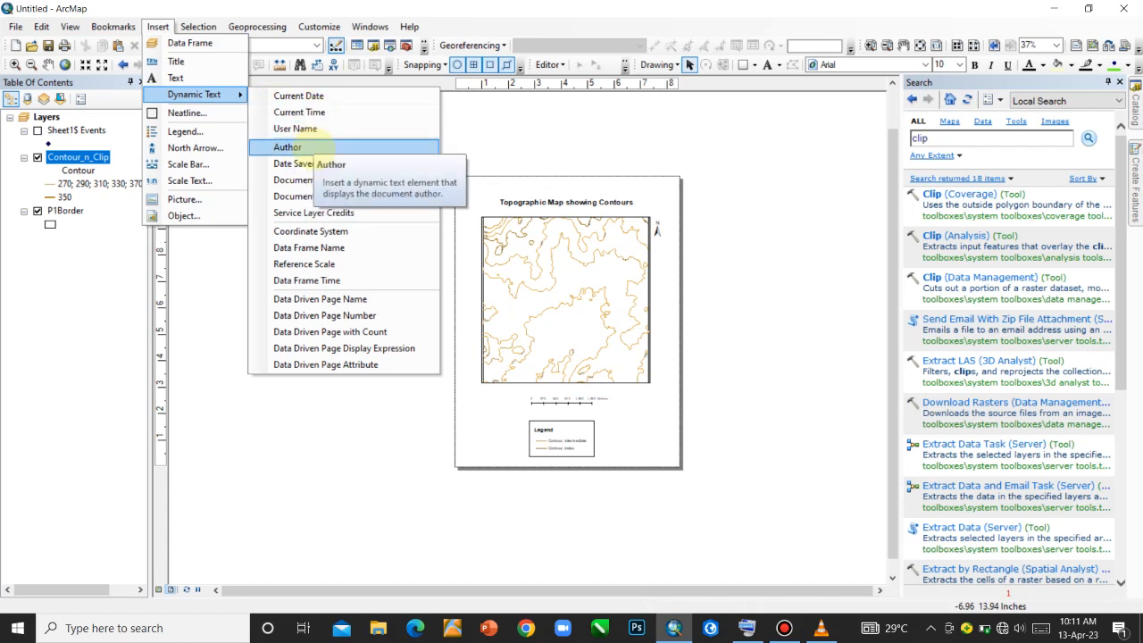
{"action": "left_click", "coordinate": [313, 146]}
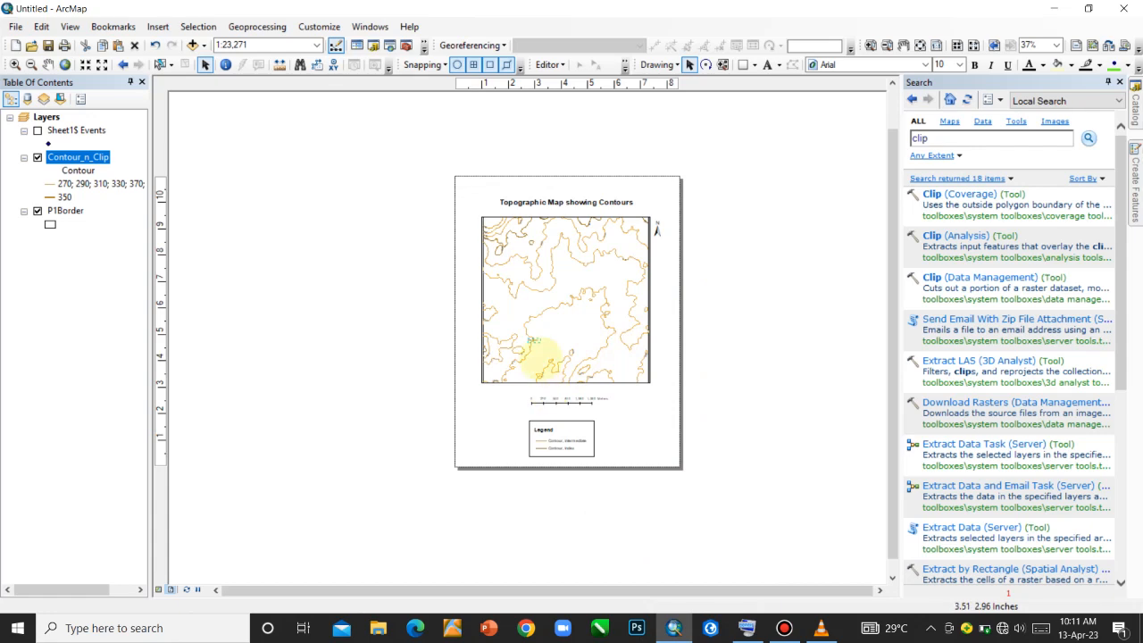
{"action": "scroll", "coordinate": [540, 359], "scroll_direction": "up", "scroll_amount": 4}
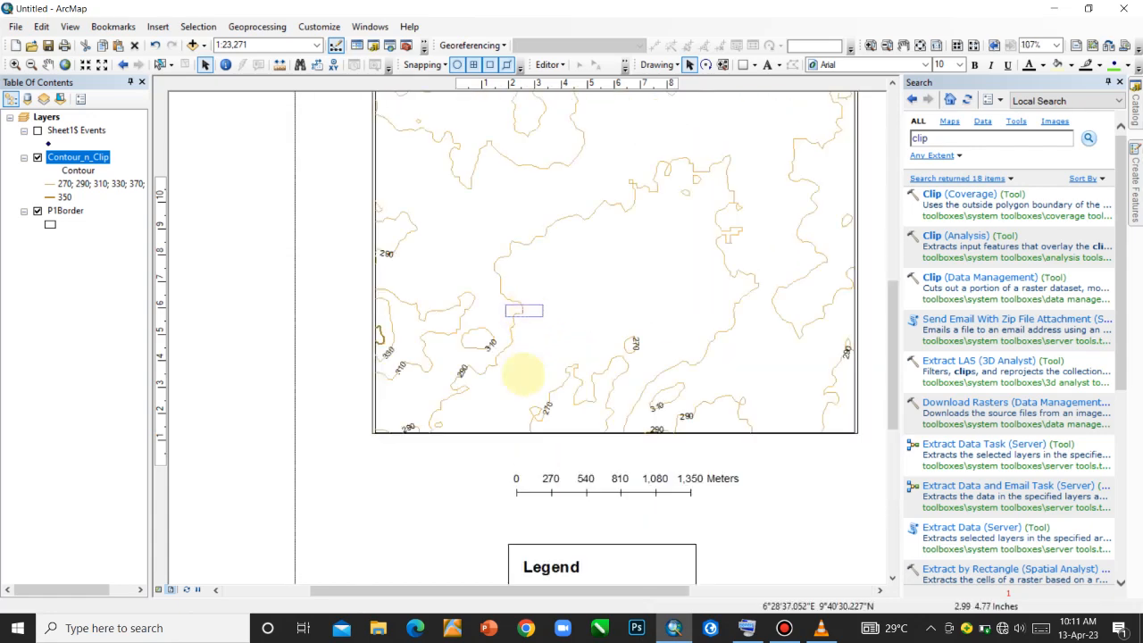
{"action": "left_click_drag", "start_coordinate": [522, 373], "coordinate": [345, 533]}
{"action": "left_click_drag", "start_coordinate": [891, 362], "coordinate": [884, 461]}
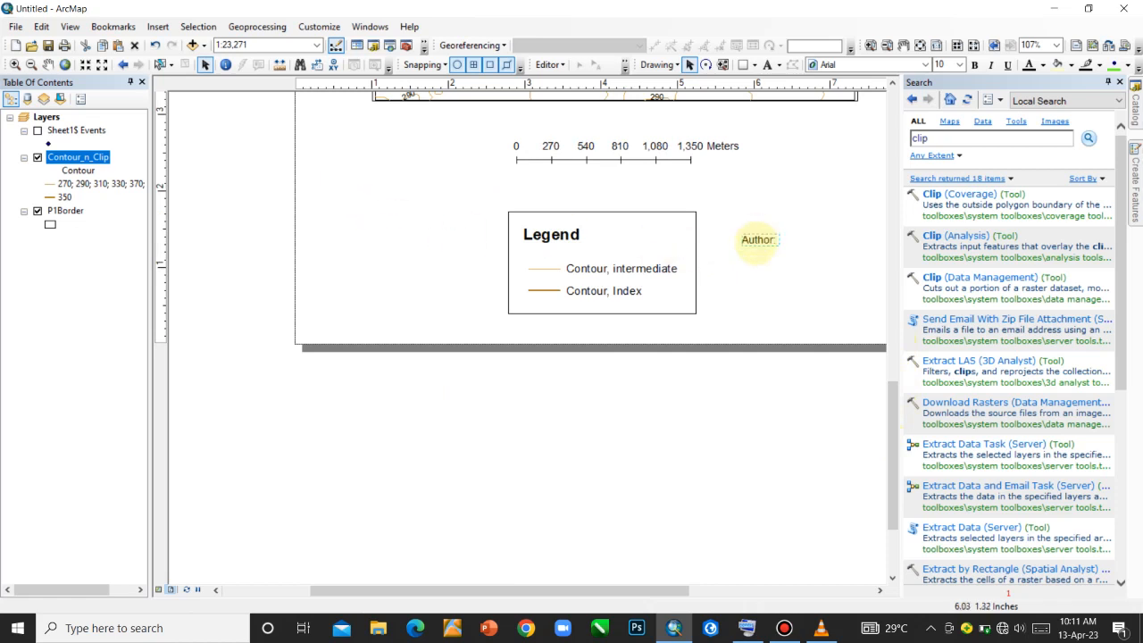
Step: Convert the author text to graphics and open its text properties together with the On-Screen Keyboard
{"action": "double_click", "coordinate": [758, 240]}
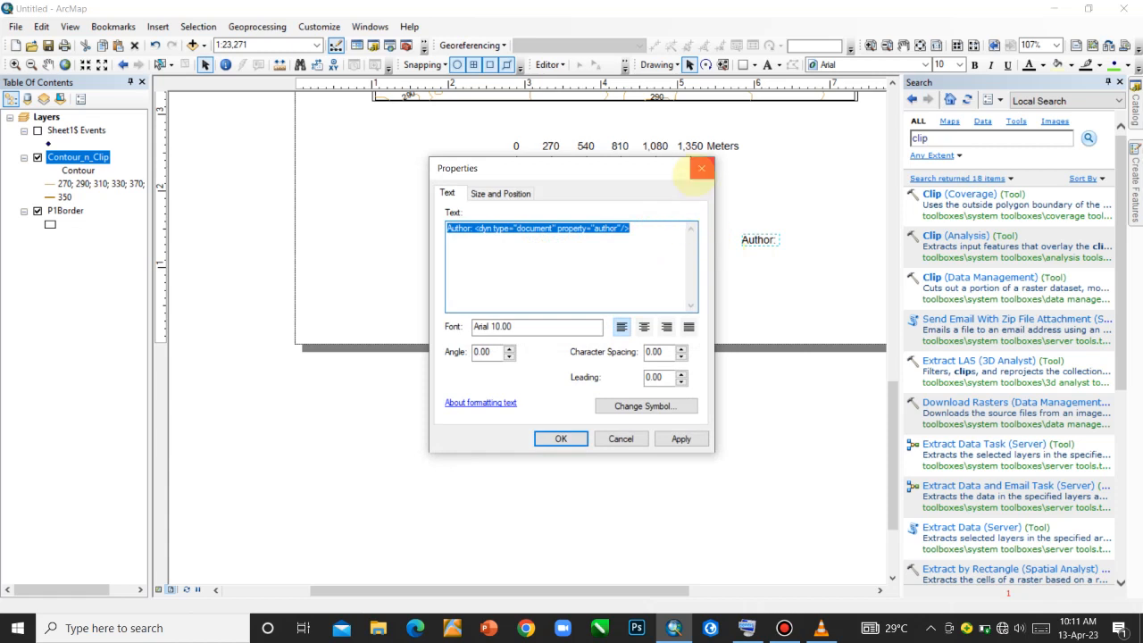
{"action": "left_click", "coordinate": [702, 168]}
{"action": "right_click", "coordinate": [754, 239]}
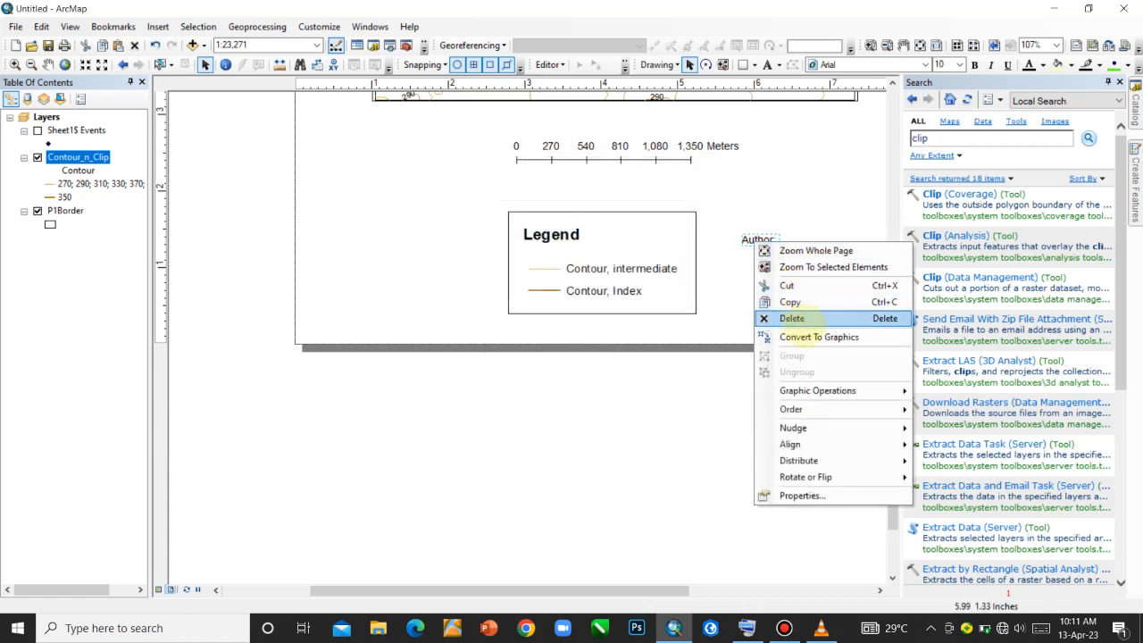
{"action": "left_click", "coordinate": [784, 300]}
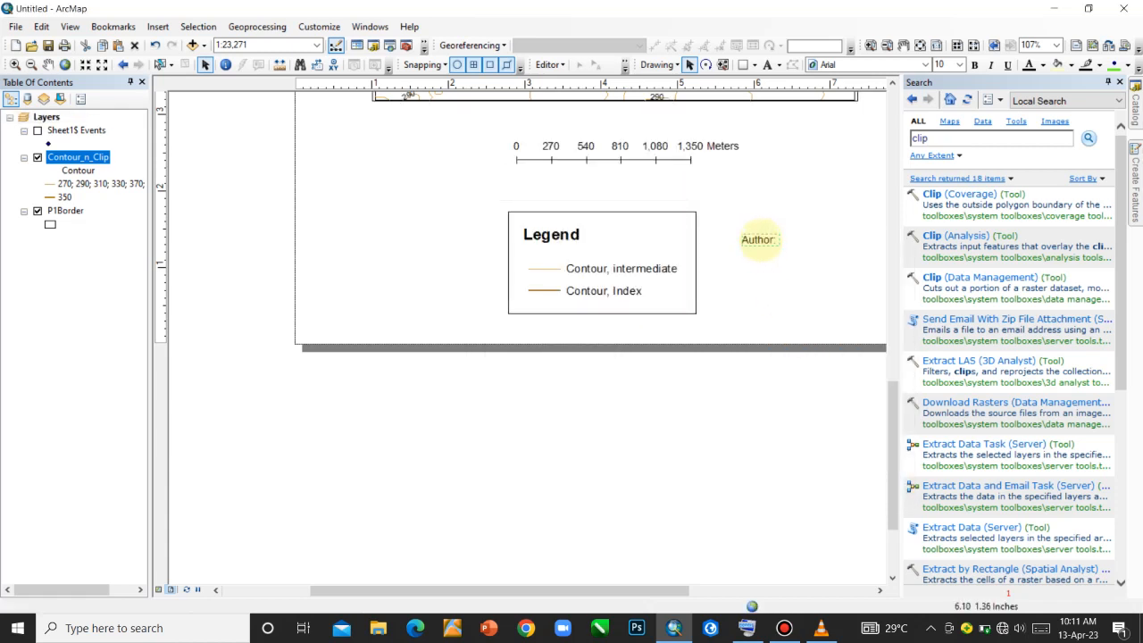
{"action": "double_click", "coordinate": [759, 239]}
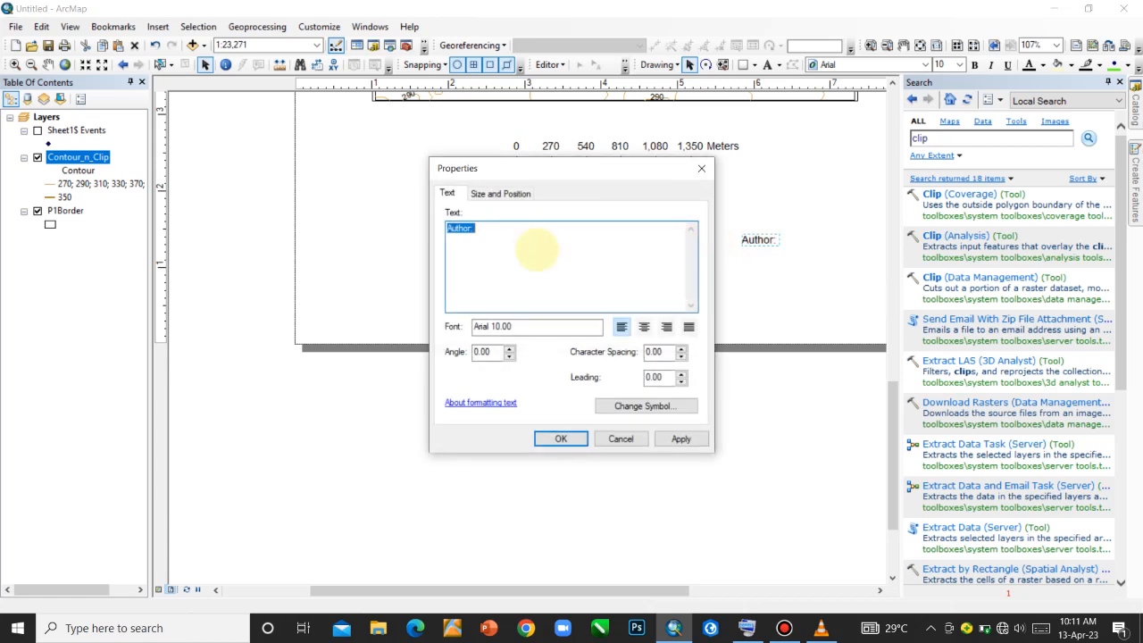
{"action": "left_click", "coordinate": [746, 628]}
Step: Try to enter the author's full name in the author text using the On-Screen Keyboard
{"action": "key", "text": "d"}
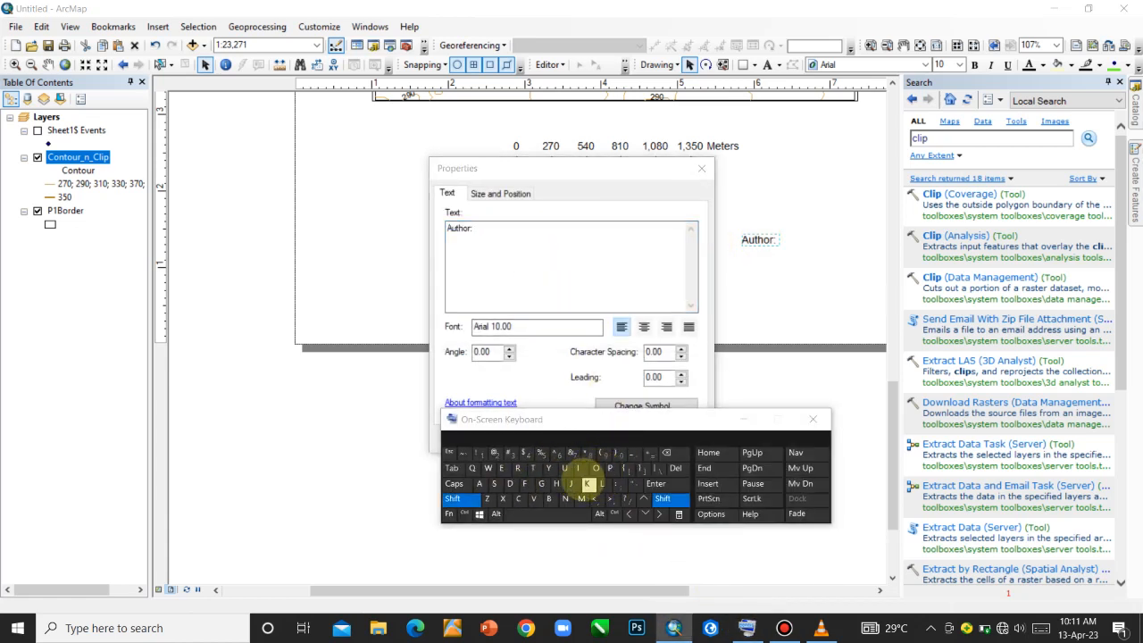
{"action": "left_click", "coordinate": [570, 484]}
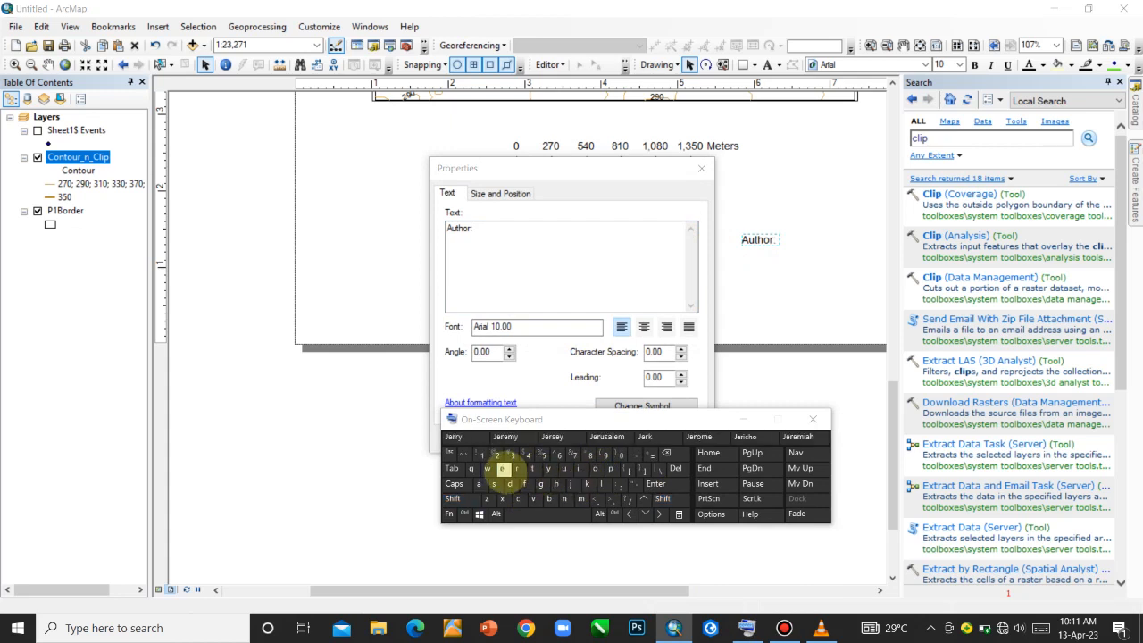
{"action": "left_click", "coordinate": [502, 468]}
{"action": "left_click", "coordinate": [509, 437]}
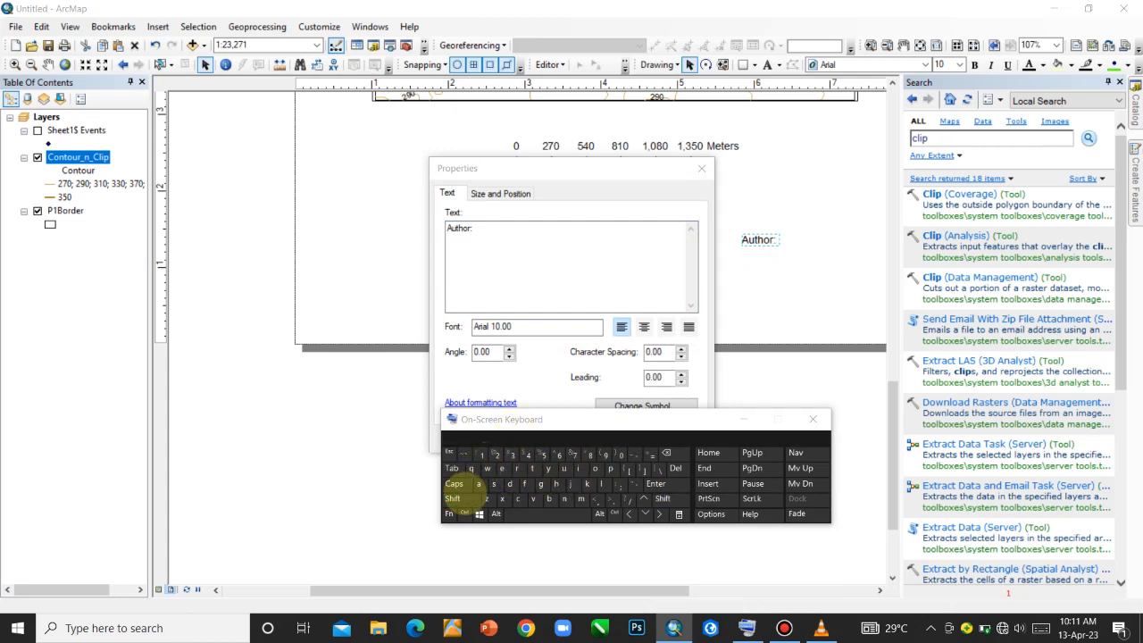
{"action": "left_click", "coordinate": [460, 497]}
{"action": "left_click", "coordinate": [595, 468]}
{"action": "left_click", "coordinate": [603, 484]}
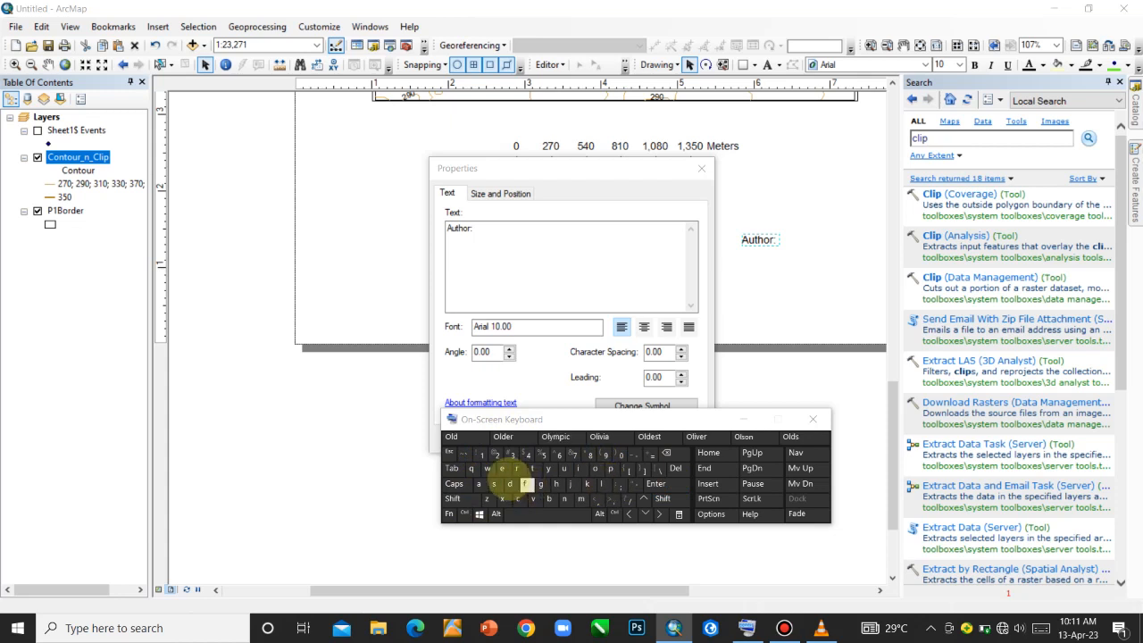
{"action": "left_click", "coordinate": [478, 484]}
{"action": "left_click", "coordinate": [510, 484]}
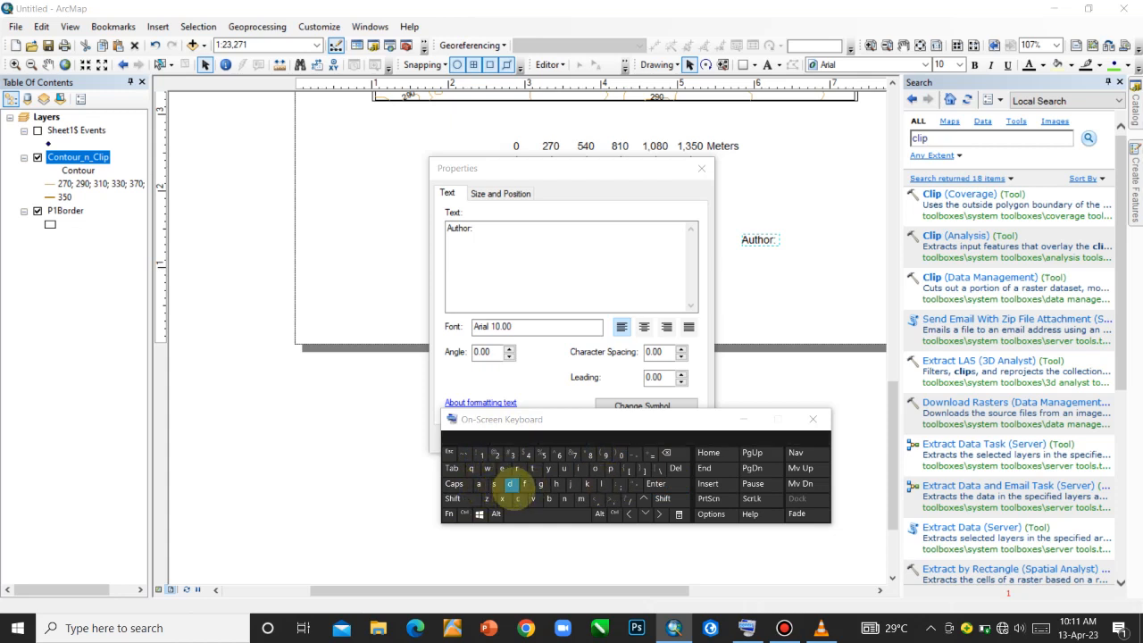
{"action": "left_click", "coordinate": [612, 470]}
{"action": "left_click", "coordinate": [566, 469]}
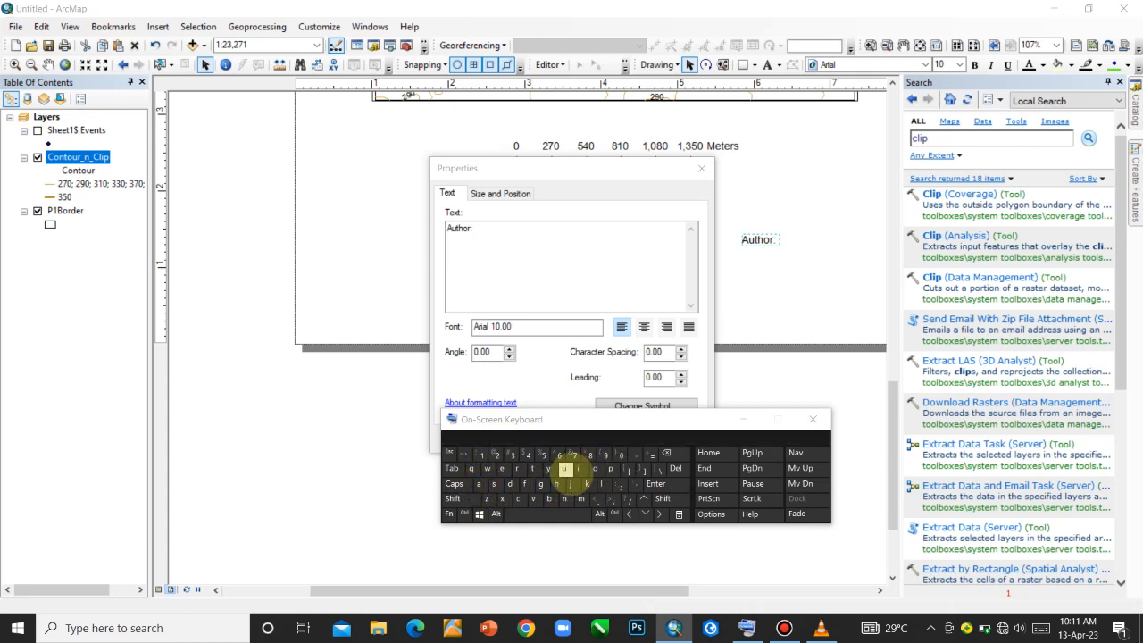
{"action": "left_click", "coordinate": [595, 469]}
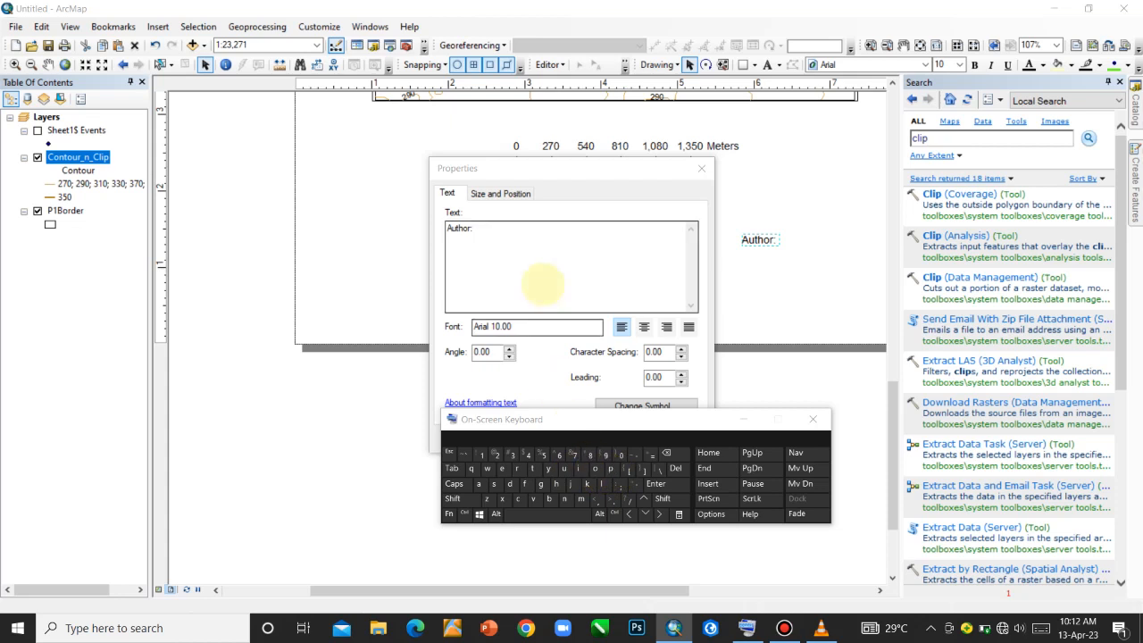
Step: Add the author's full name after "Author:" with the On-Screen Keyboard, apply the text properties and put the keyboard away
{"action": "left_click_drag", "start_coordinate": [669, 417], "coordinate": [662, 338]}
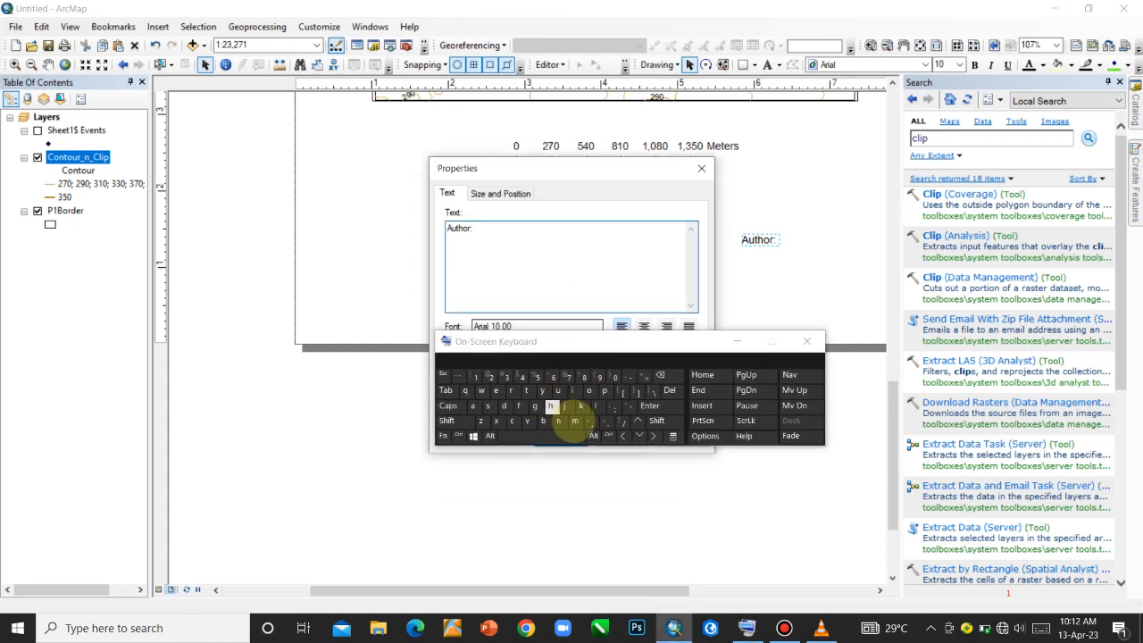
{"action": "left_click", "coordinate": [459, 421]}
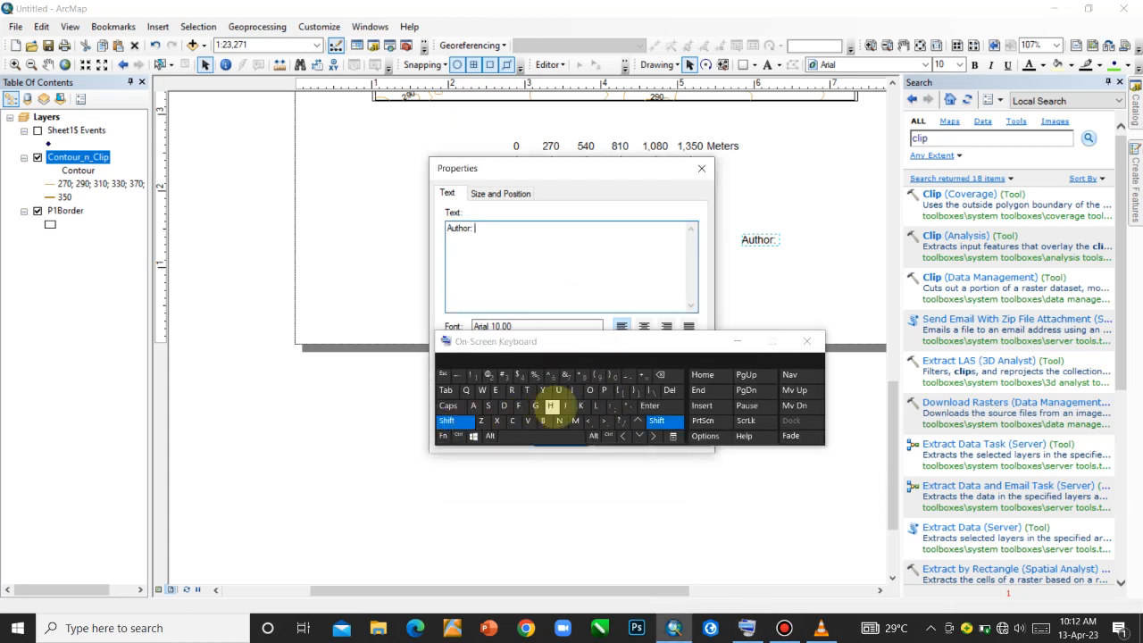
{"action": "left_click", "coordinate": [566, 406]}
{"action": "left_click", "coordinate": [497, 391]}
{"action": "left_click", "coordinate": [511, 390]}
{"action": "left_click", "coordinate": [497, 390]}
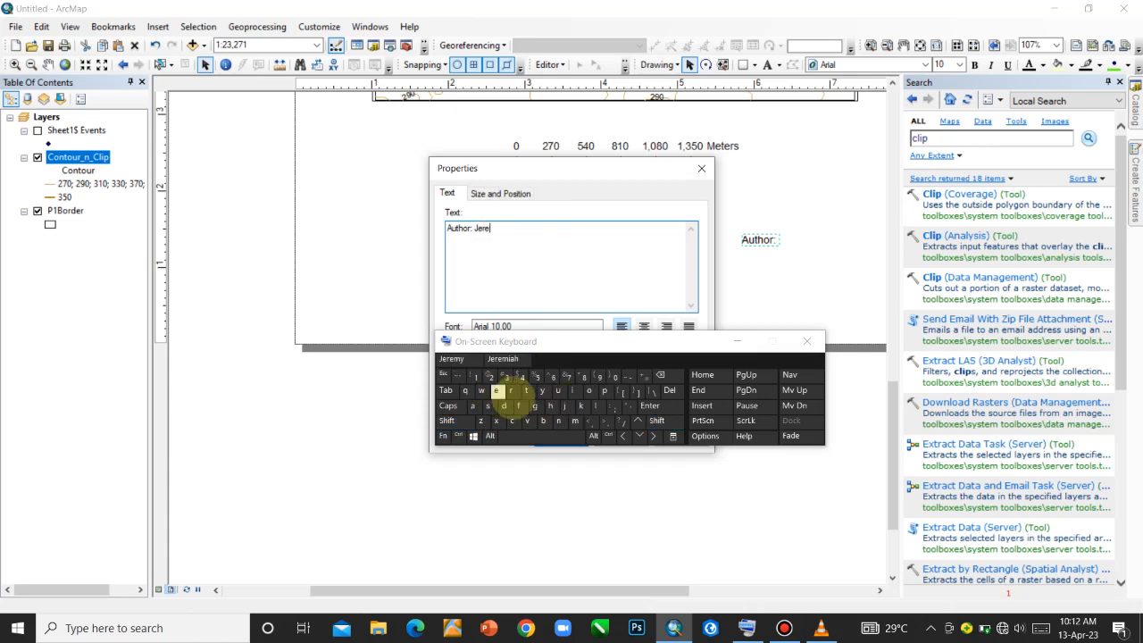
{"action": "left_click", "coordinate": [503, 358]}
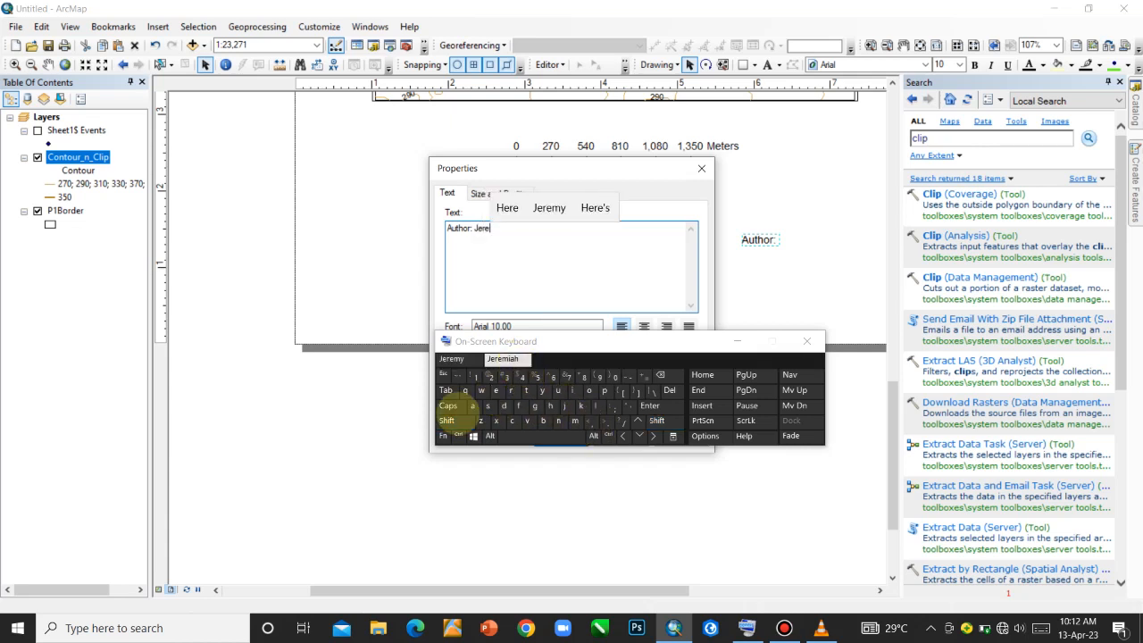
{"action": "left_click", "coordinate": [451, 420]}
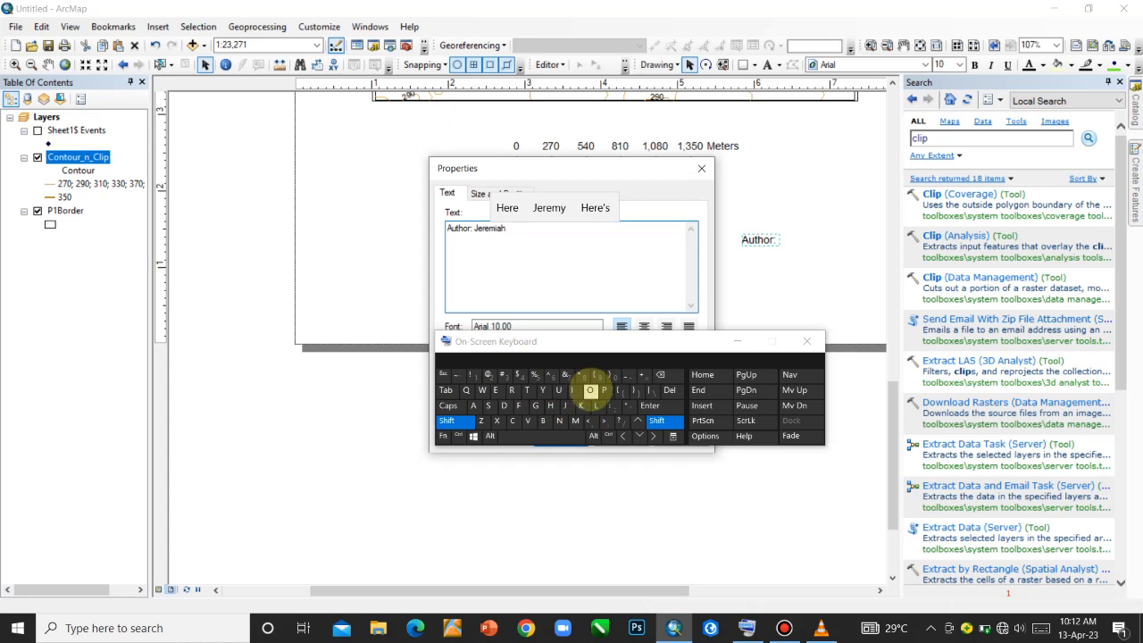
{"action": "left_click", "coordinate": [589, 391]}
{"action": "left_click", "coordinate": [596, 406]}
{"action": "left_click", "coordinate": [489, 406]}
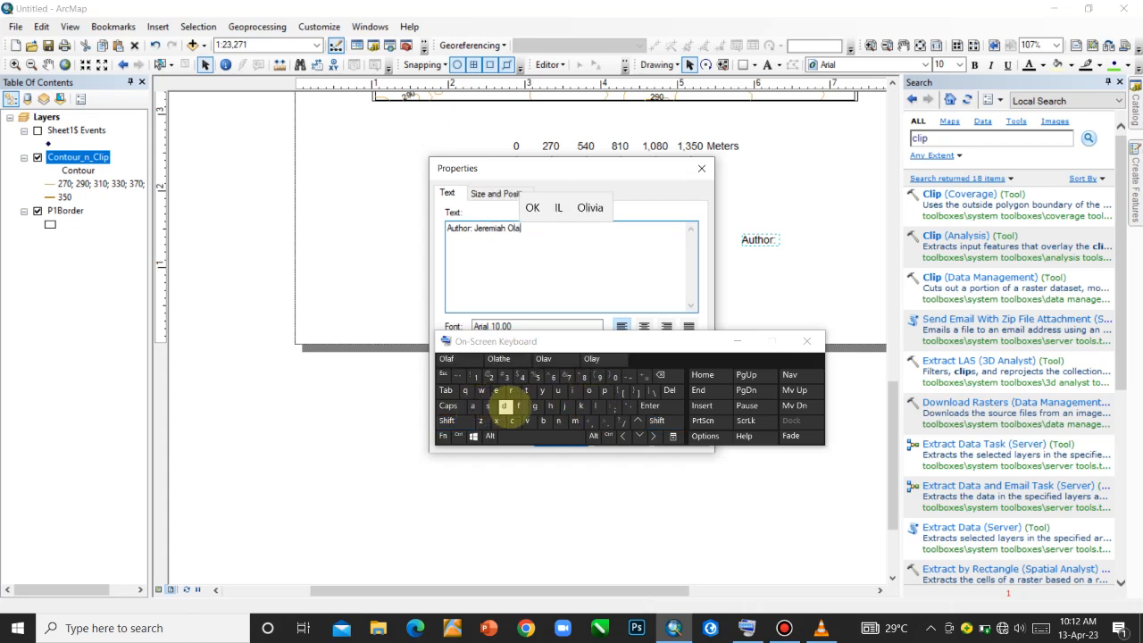
{"action": "left_click", "coordinate": [503, 405]}
{"action": "left_click", "coordinate": [572, 391]}
{"action": "left_click", "coordinate": [605, 391]}
{"action": "left_click", "coordinate": [557, 391]}
{"action": "left_click", "coordinate": [605, 390]}
{"action": "left_click", "coordinate": [590, 391]}
{"action": "left_click_drag", "start_coordinate": [636, 342], "coordinate": [642, 458]}
{"action": "left_click", "coordinate": [680, 439]}
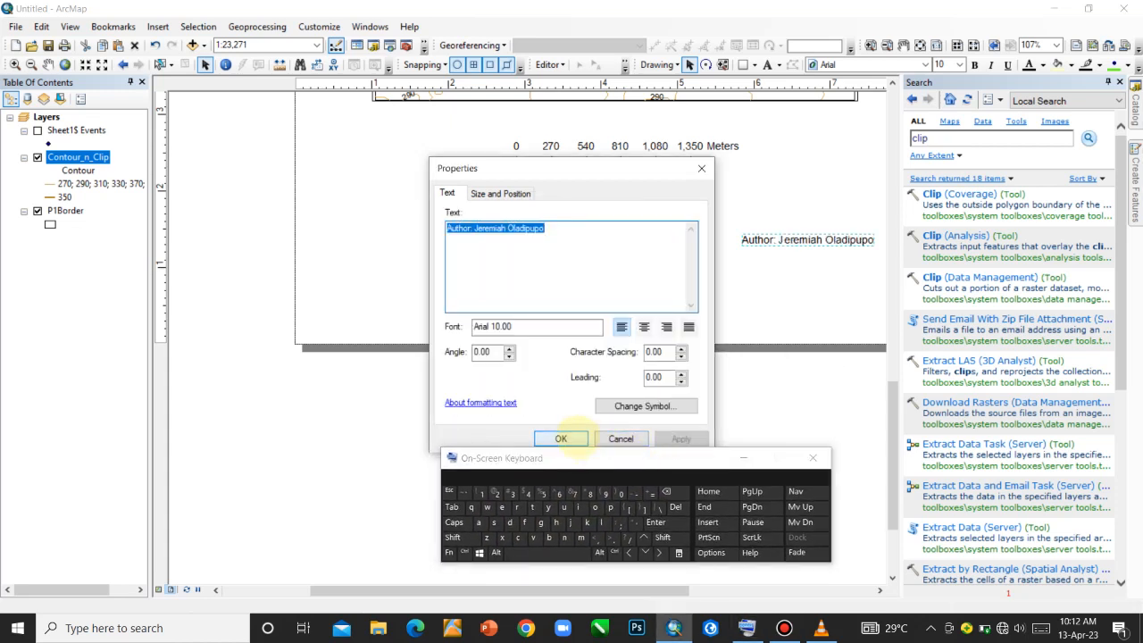
{"action": "left_click", "coordinate": [561, 439]}
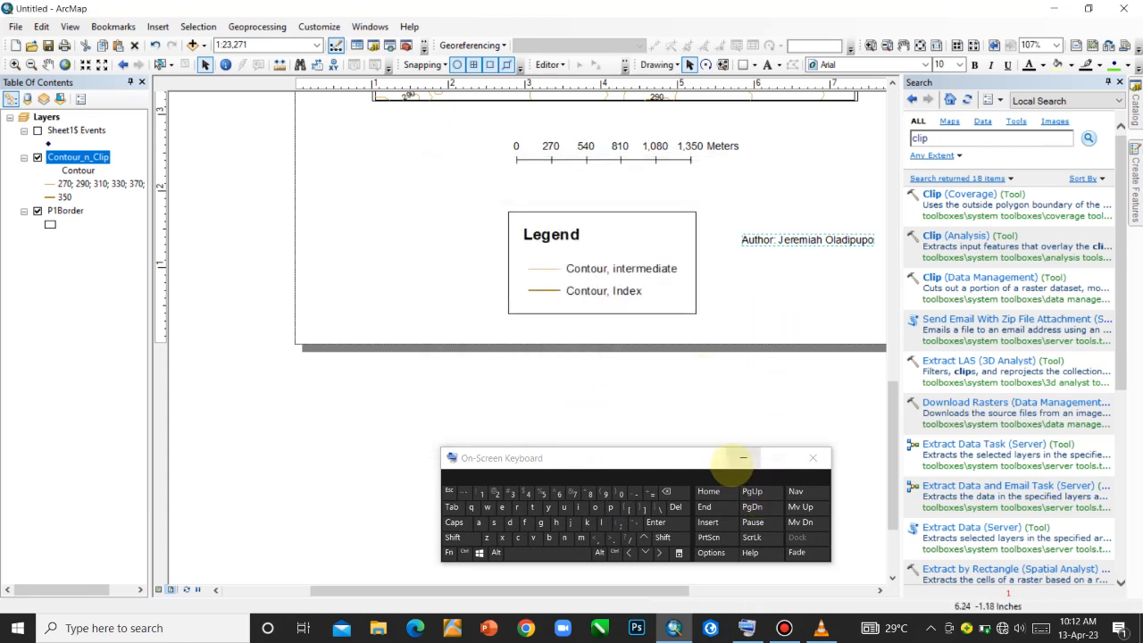
{"action": "left_click", "coordinate": [743, 458]}
Step: Insert the Current Date dynamic text and place it directly beneath the author text
{"action": "scroll", "coordinate": [679, 280], "scroll_direction": "down", "scroll_amount": 3}
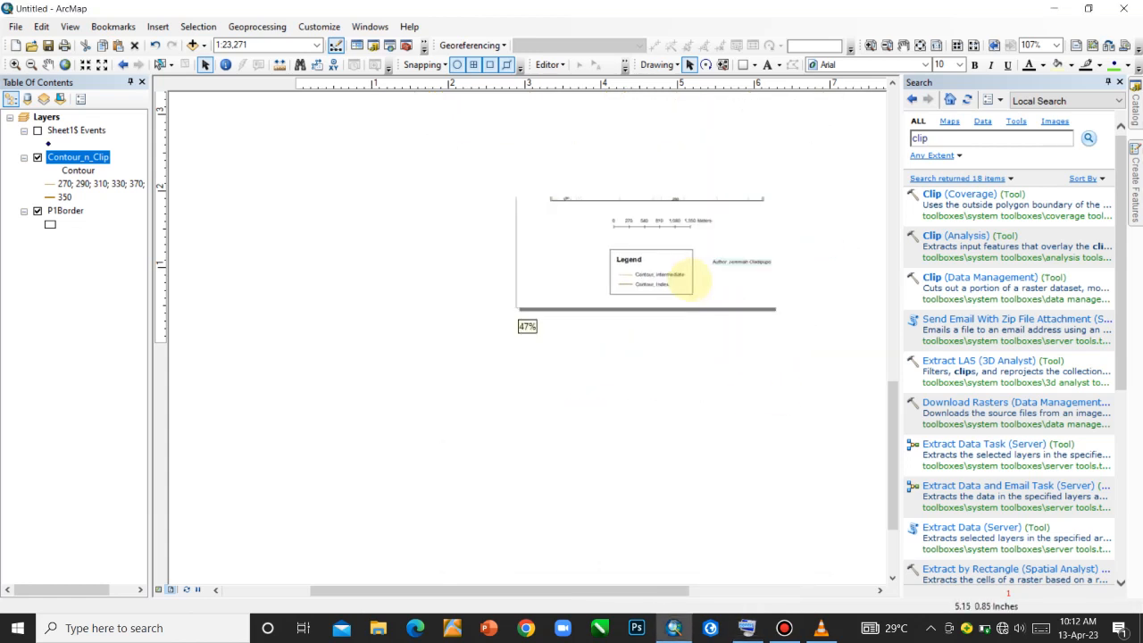
{"action": "left_click_drag", "start_coordinate": [655, 589], "coordinate": [670, 592]}
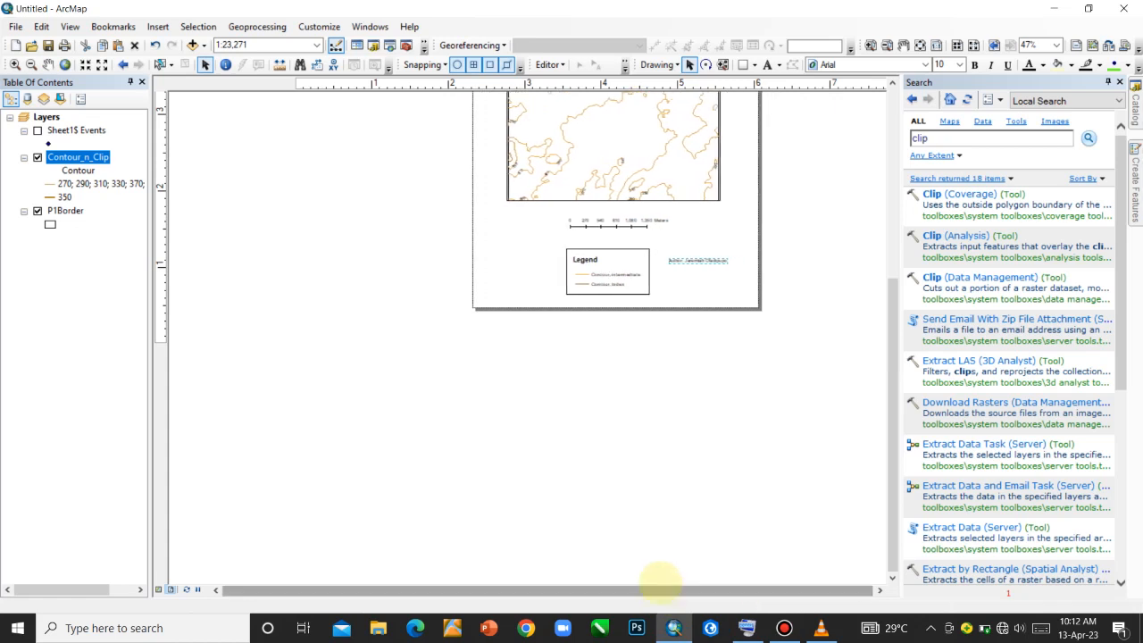
{"action": "left_click", "coordinate": [157, 26]}
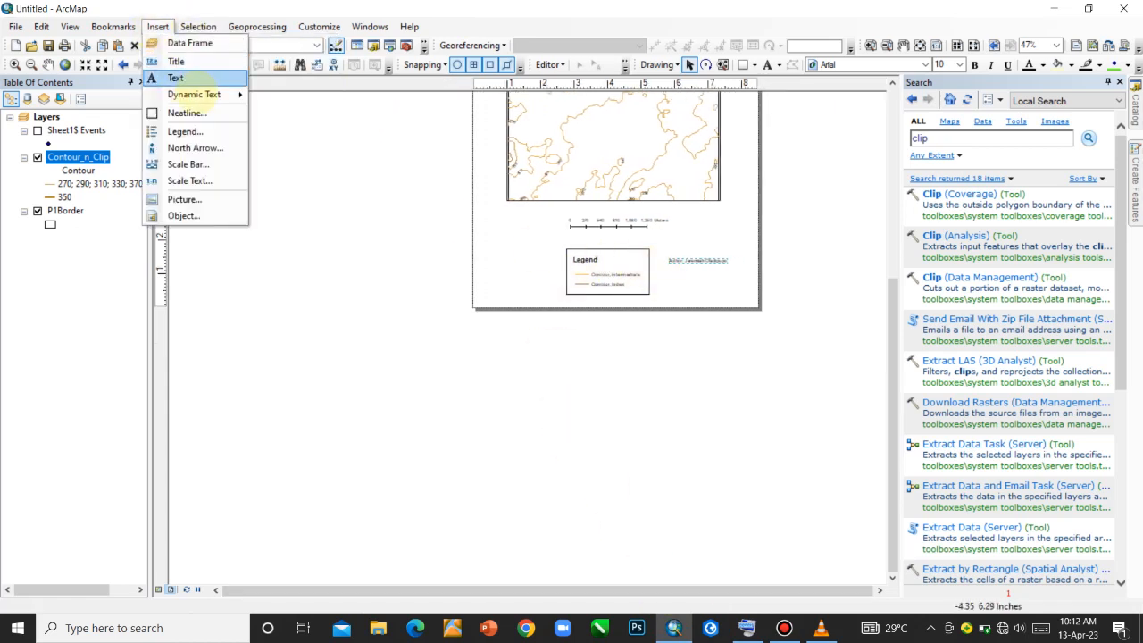
{"action": "left_click", "coordinate": [382, 132]}
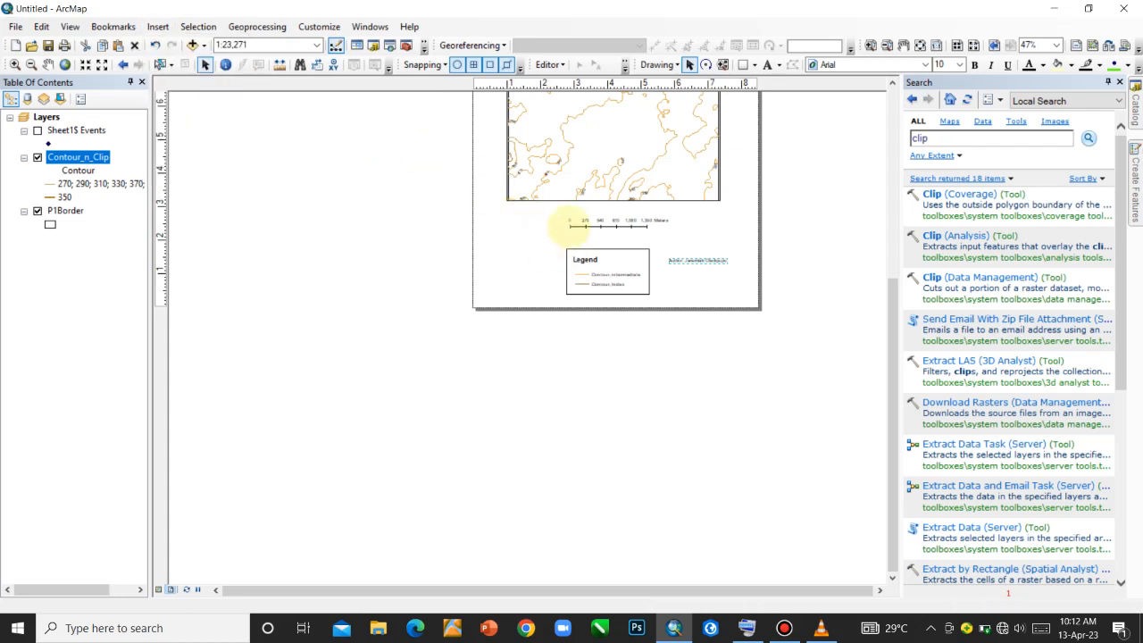
{"action": "left_click_drag", "start_coordinate": [547, 340], "coordinate": [692, 267]}
{"action": "scroll", "coordinate": [692, 267], "scroll_direction": "up", "scroll_amount": 3}
{"action": "scroll", "coordinate": [681, 269], "scroll_direction": "down", "scroll_amount": 6}
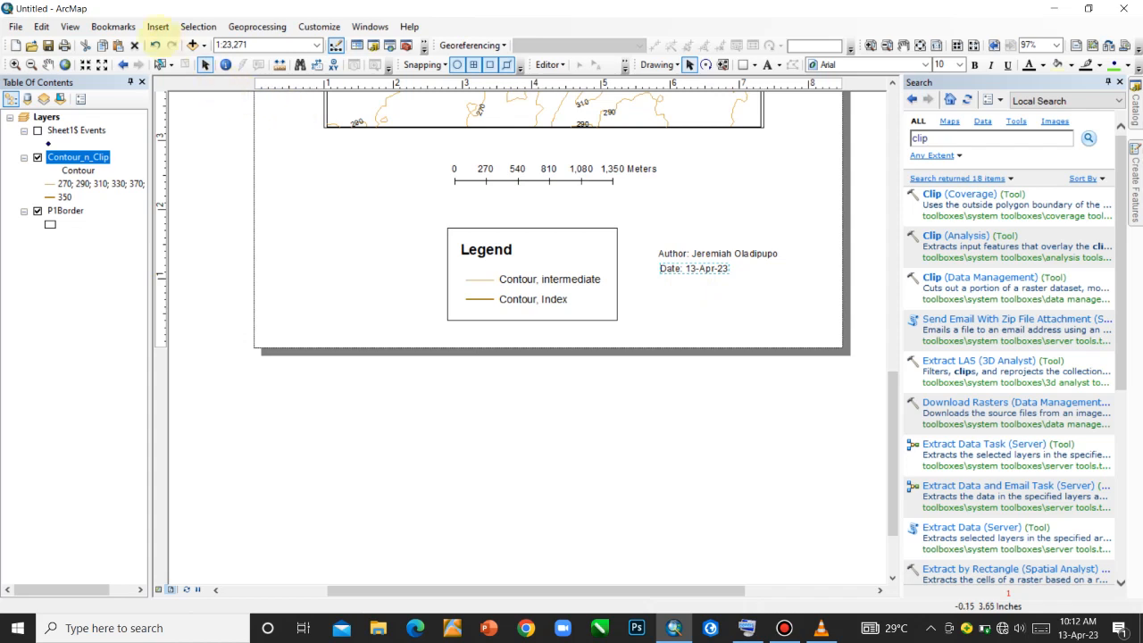
Step: Insert the Current Time dynamic text and line it up beneath the date beside the legend
{"action": "left_click", "coordinate": [157, 26]}
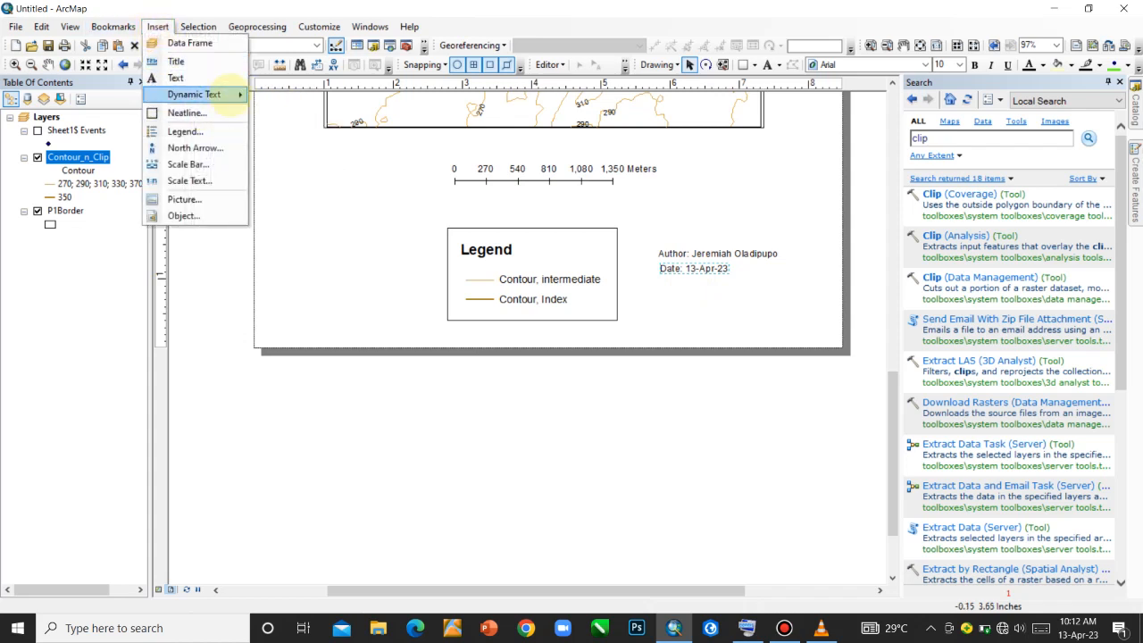
{"action": "mouse_move", "coordinate": [215, 95]}
{"action": "left_click", "coordinate": [320, 115]}
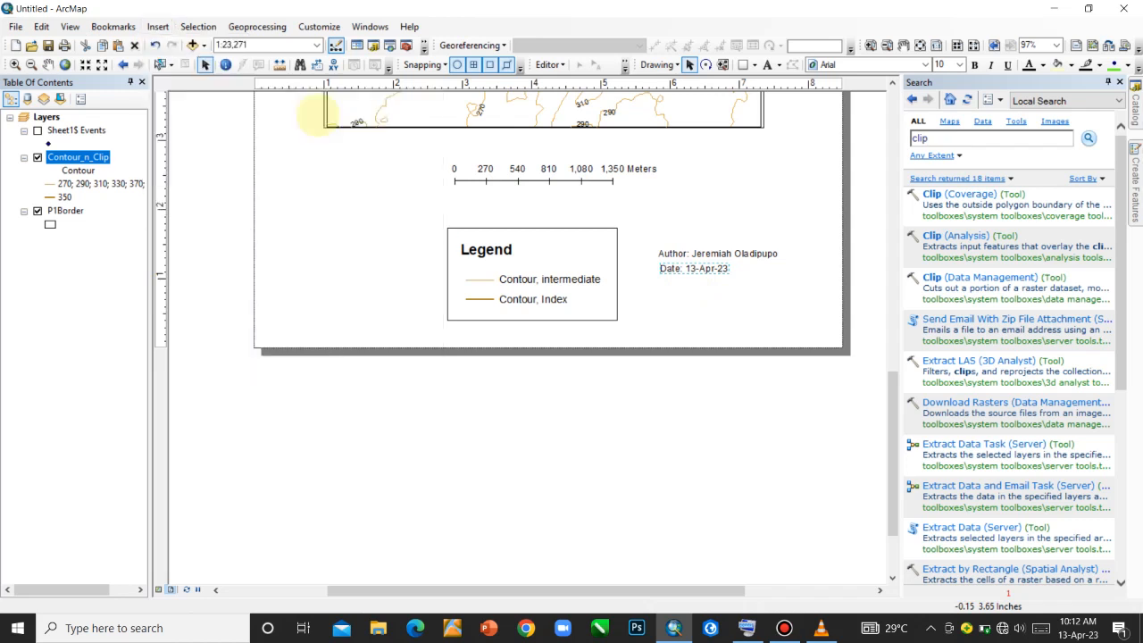
{"action": "left_click_drag", "start_coordinate": [568, 347], "coordinate": [700, 288]}
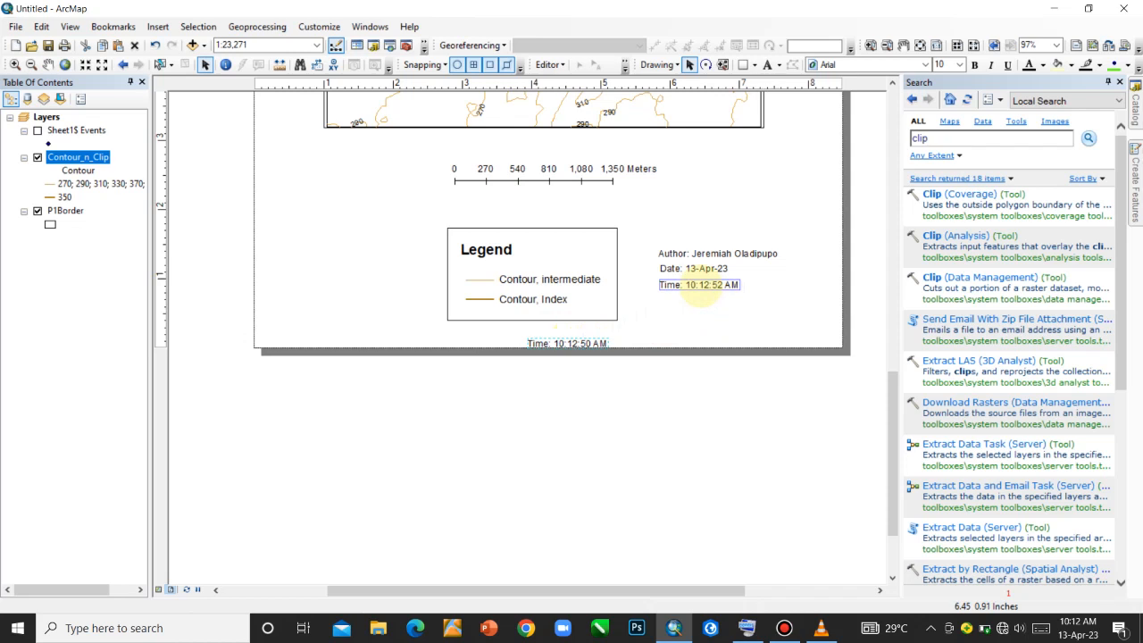
{"action": "left_click_drag", "start_coordinate": [701, 288], "coordinate": [703, 288]}
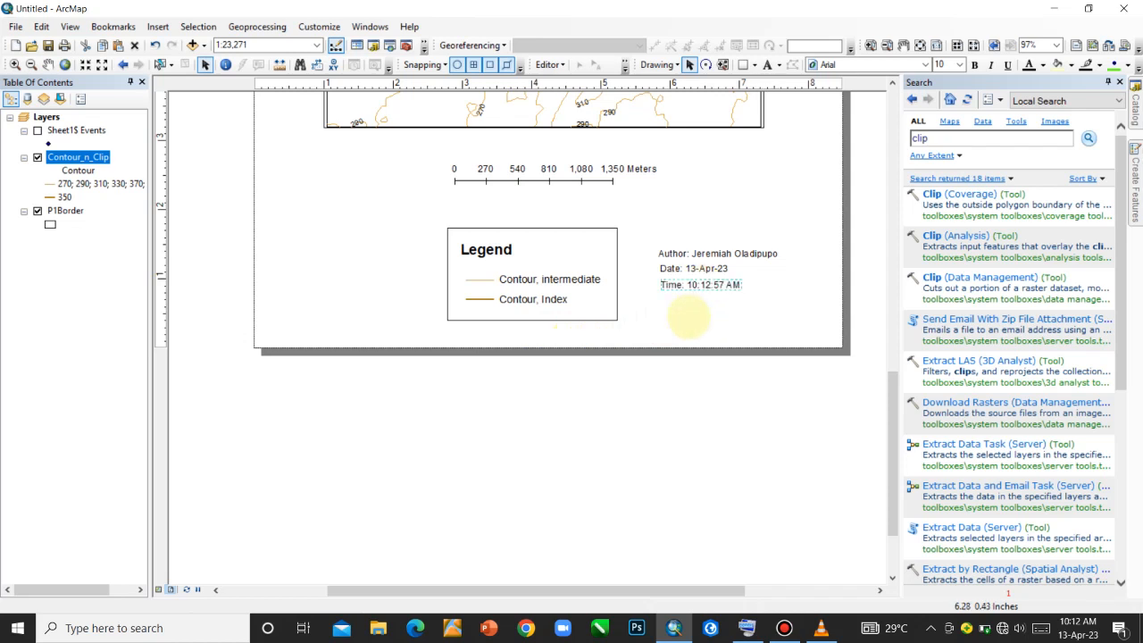
Step: Make the author, date and time texts bold together and move them slightly down beside the legend
{"action": "left_click", "coordinate": [648, 223]}
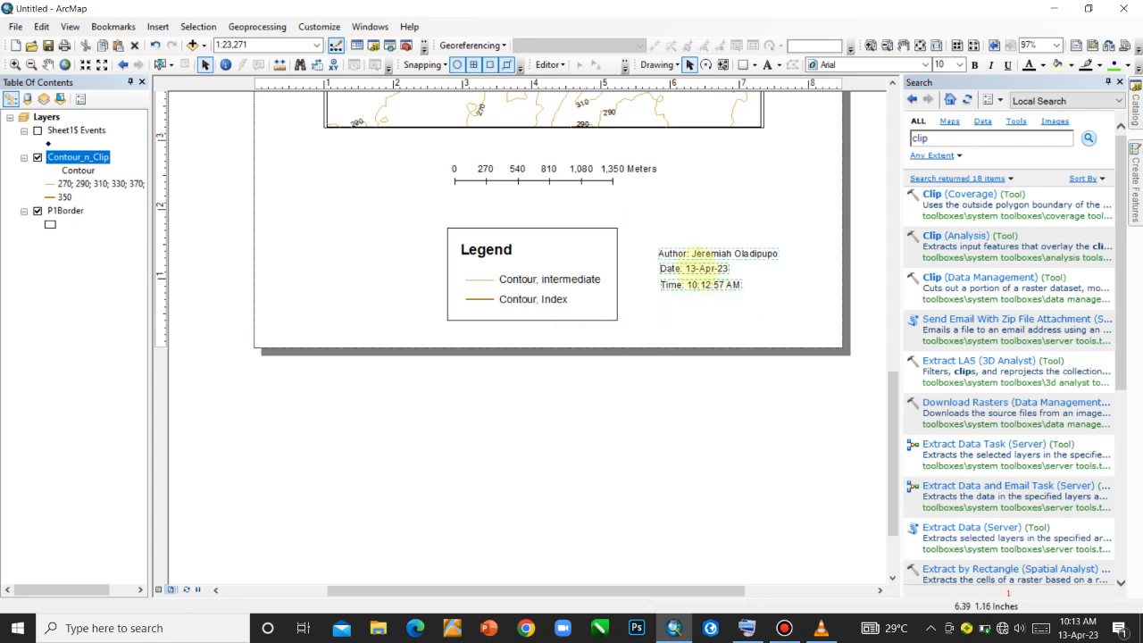
{"action": "right_click", "coordinate": [697, 266]}
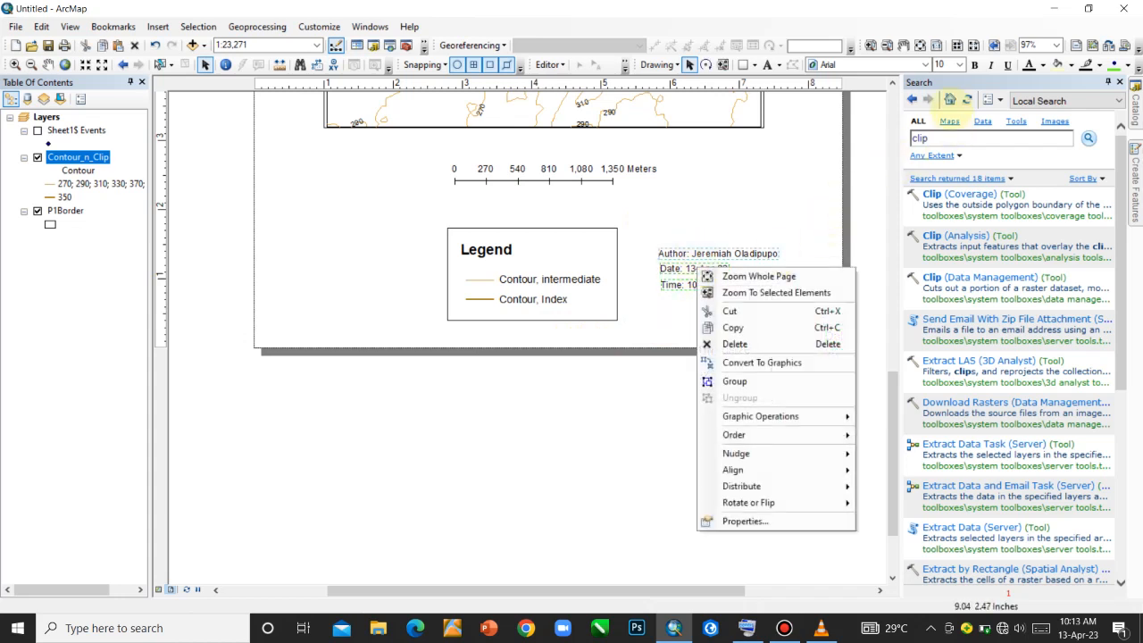
{"action": "left_click", "coordinate": [970, 68]}
{"action": "left_click", "coordinate": [974, 66]}
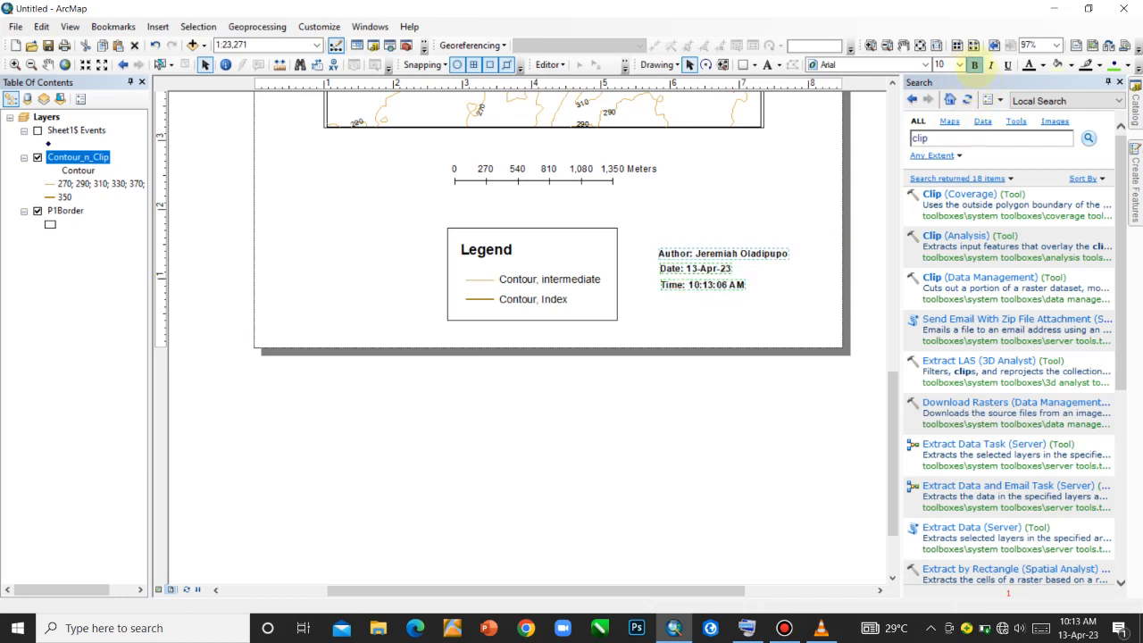
{"action": "left_click_drag", "start_coordinate": [701, 268], "coordinate": [701, 287]}
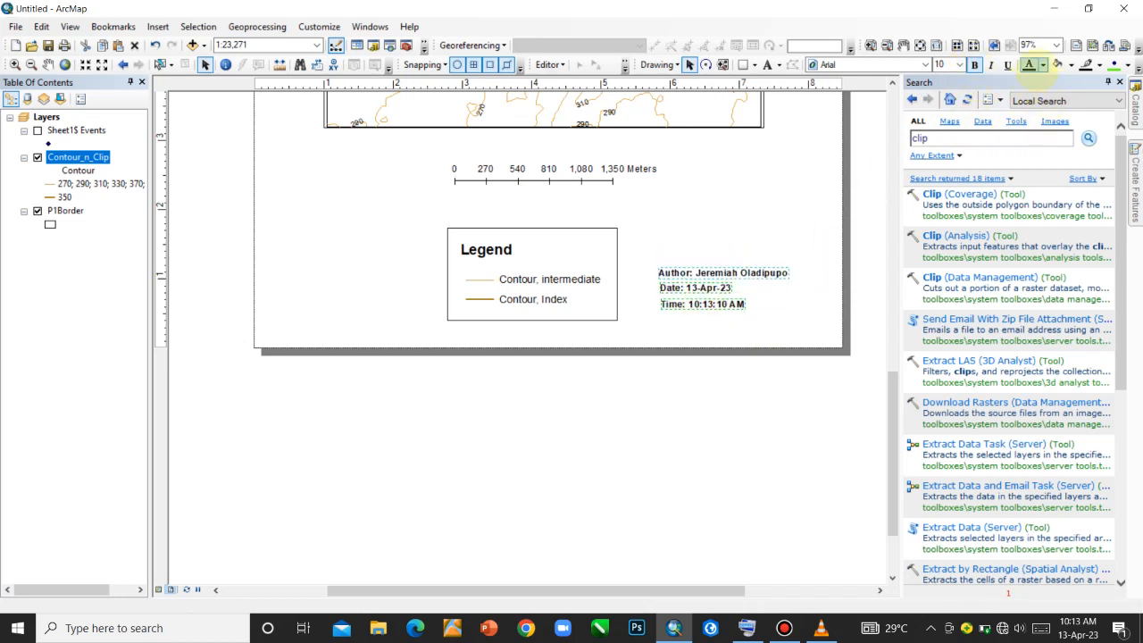
Step: Change the font color of the author, date and time texts to gray and deselect them
{"action": "left_click", "coordinate": [1042, 65]}
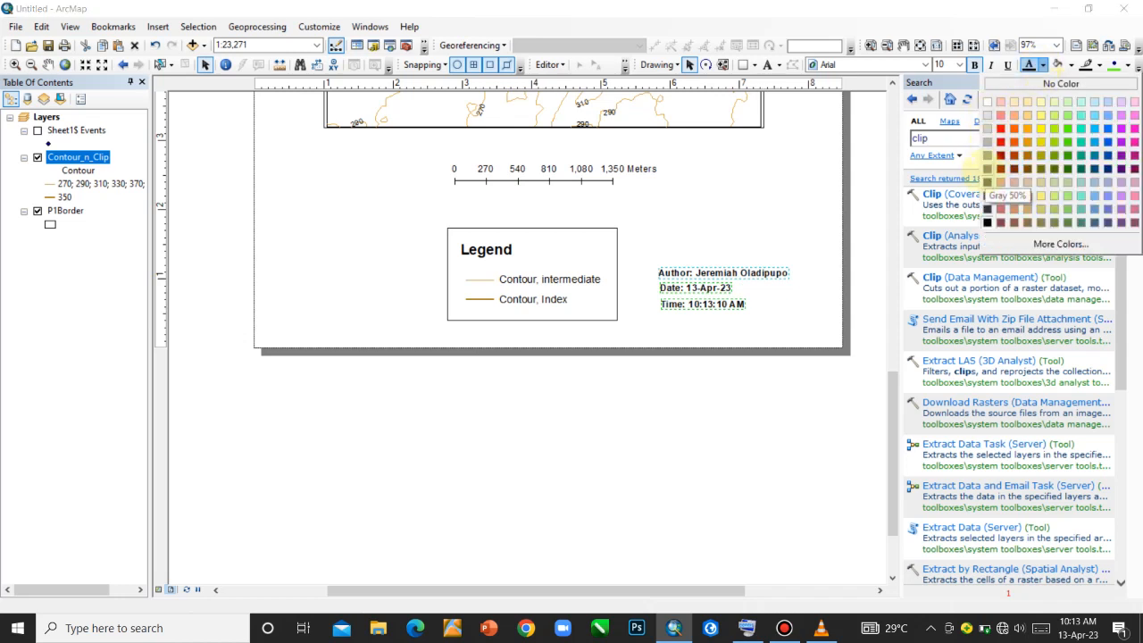
{"action": "left_click", "coordinate": [987, 194]}
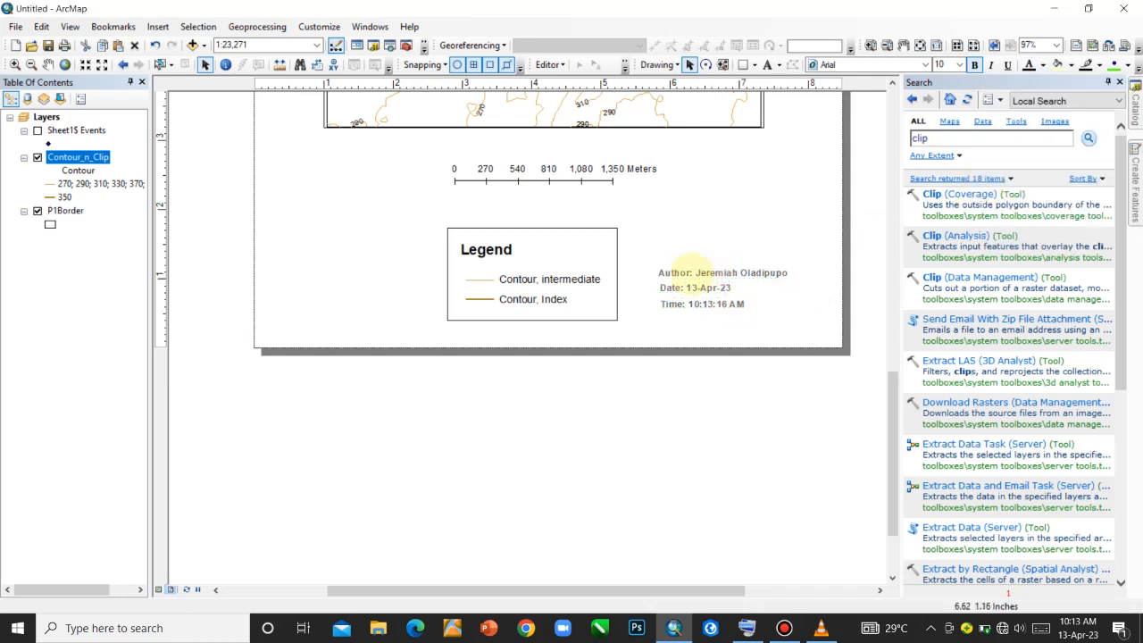
{"action": "left_click", "coordinate": [647, 259]}
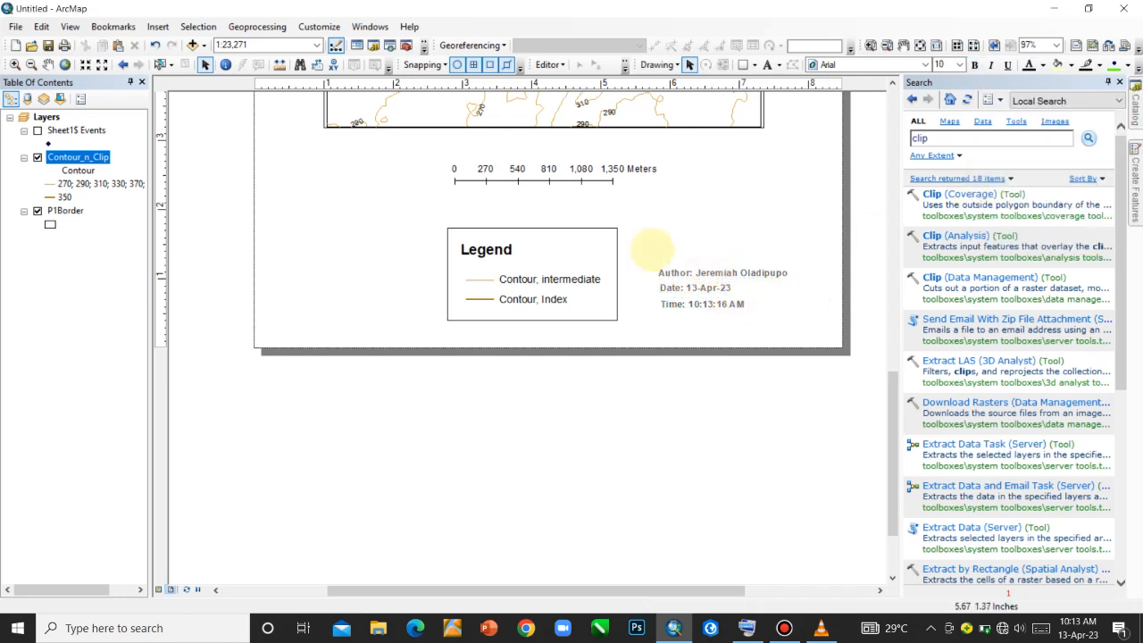
Step: Start saving the map document and choose the Topographic Data folder inside ArcMap Training on the Desktop as its location
{"action": "scroll", "coordinate": [468, 235], "scroll_direction": "up", "scroll_amount": 2}
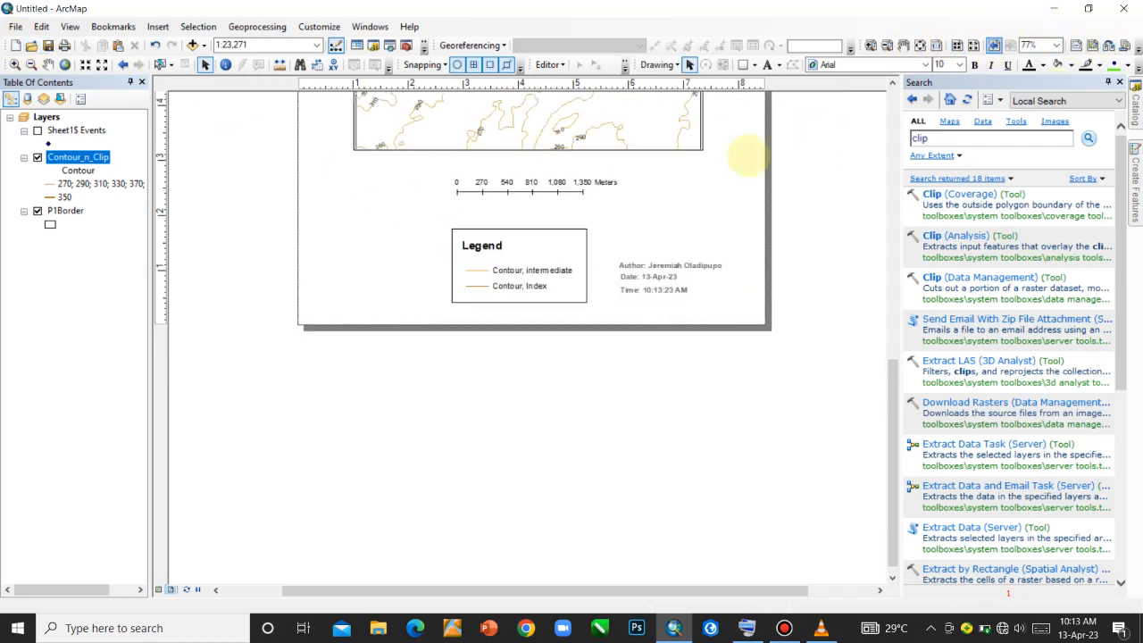
{"action": "scroll", "coordinate": [617, 210], "scroll_direction": "up", "scroll_amount": 2}
{"action": "left_click_drag", "start_coordinate": [892, 403], "coordinate": [890, 278]}
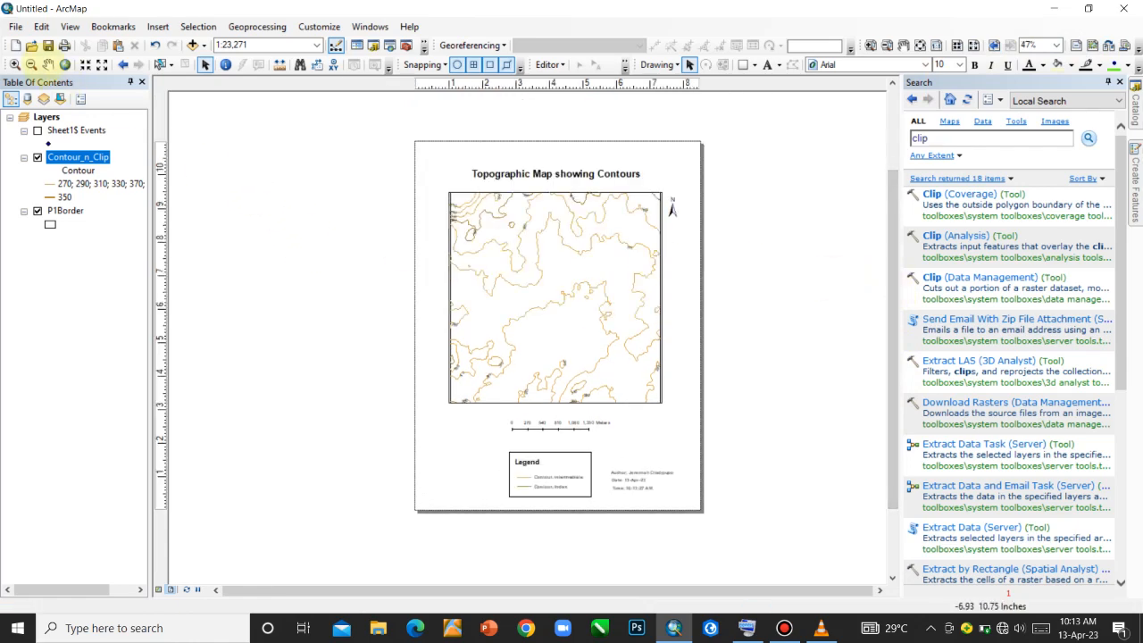
{"action": "left_click", "coordinate": [15, 26]}
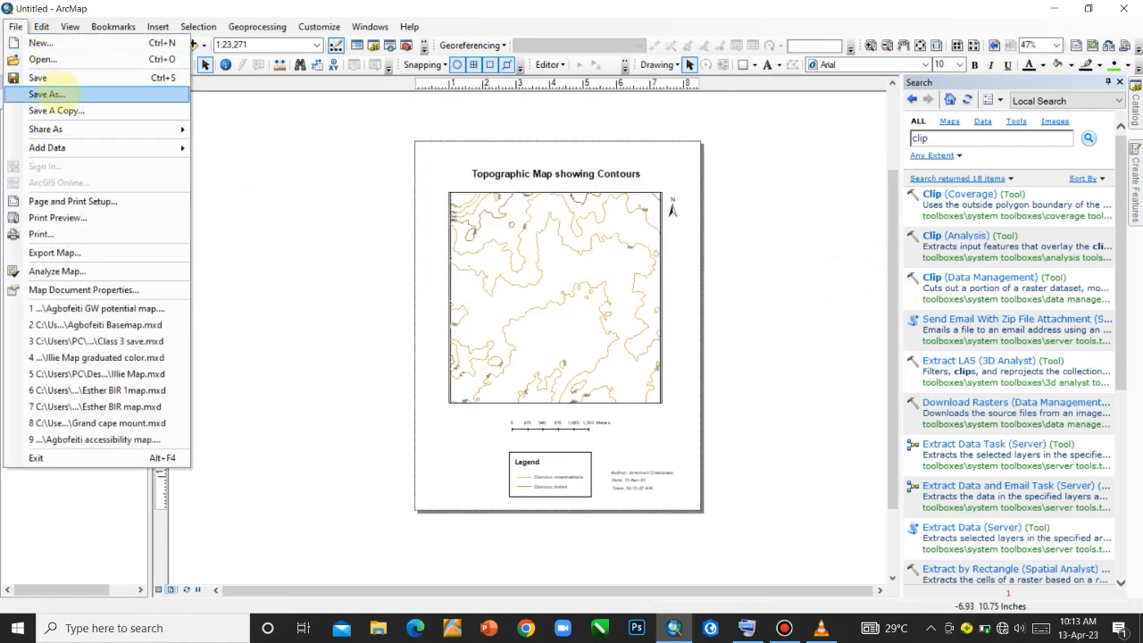
{"action": "left_click", "coordinate": [54, 77]}
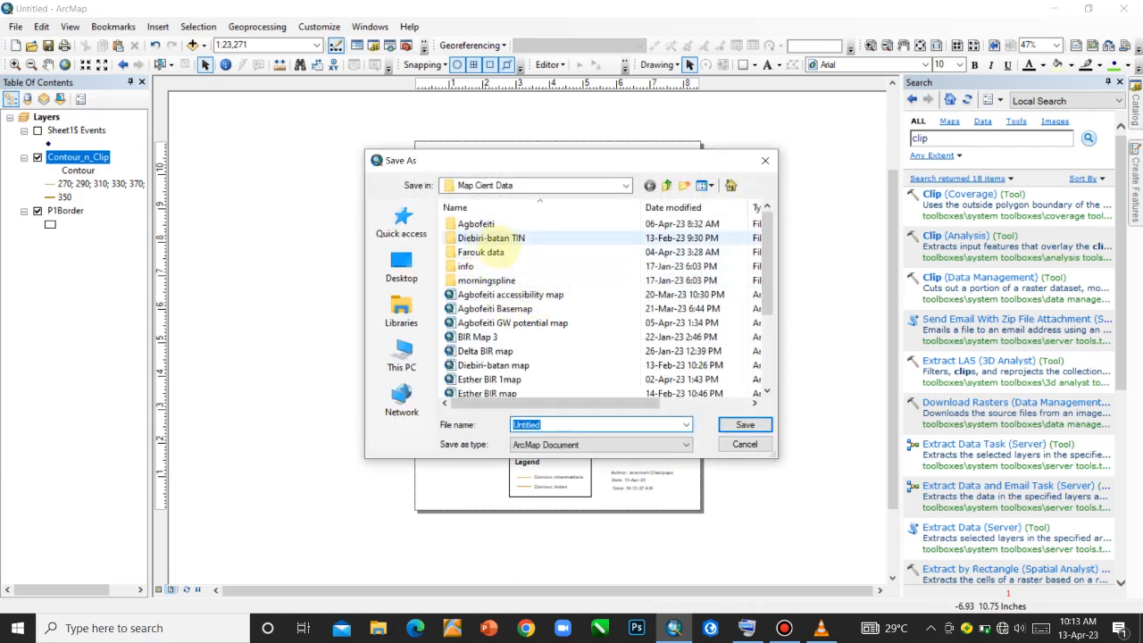
{"action": "scroll", "coordinate": [500, 308], "scroll_direction": "down", "scroll_amount": 3}
{"action": "scroll", "coordinate": [501, 308], "scroll_direction": "up", "scroll_amount": 3}
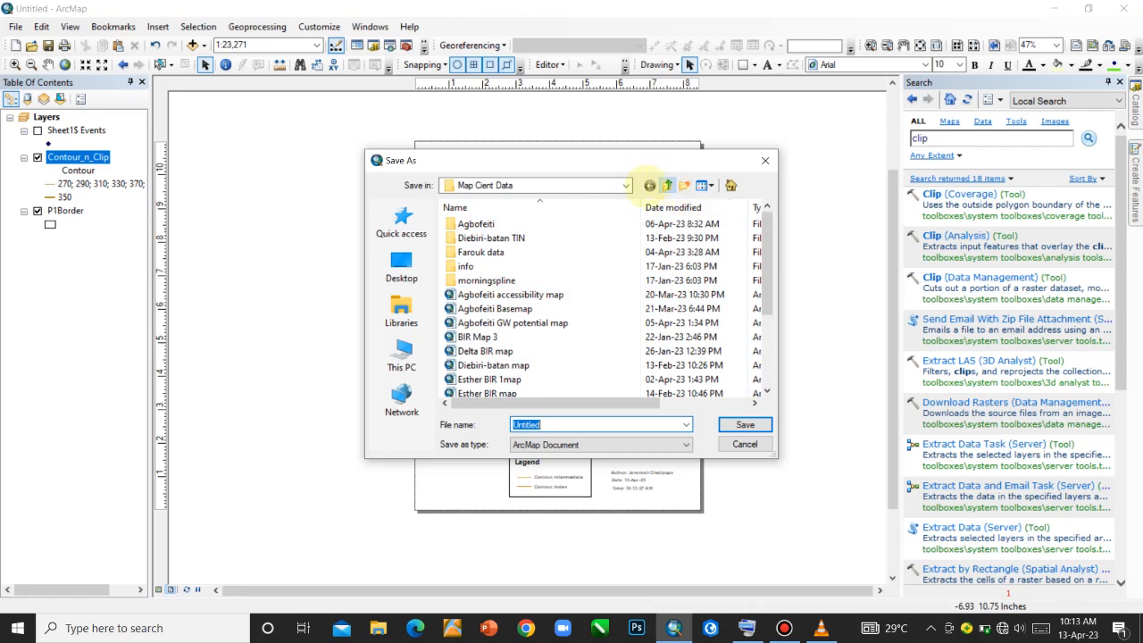
{"action": "left_click", "coordinate": [666, 185]}
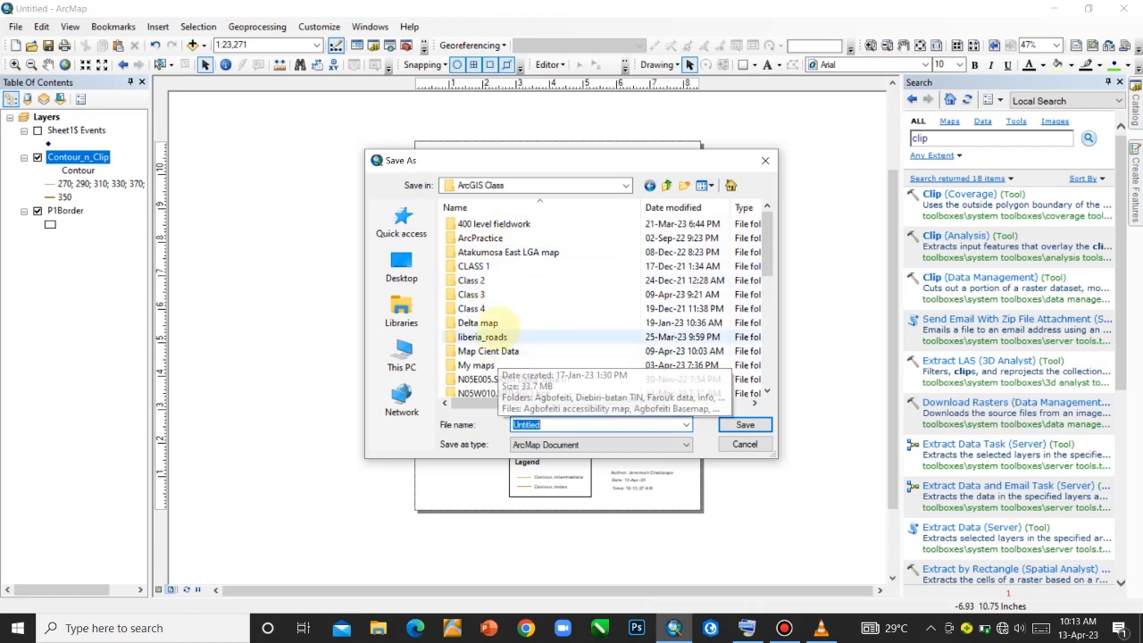
{"action": "scroll", "coordinate": [496, 335], "scroll_direction": "down", "scroll_amount": 1}
{"action": "scroll", "coordinate": [497, 332], "scroll_direction": "down", "scroll_amount": 4}
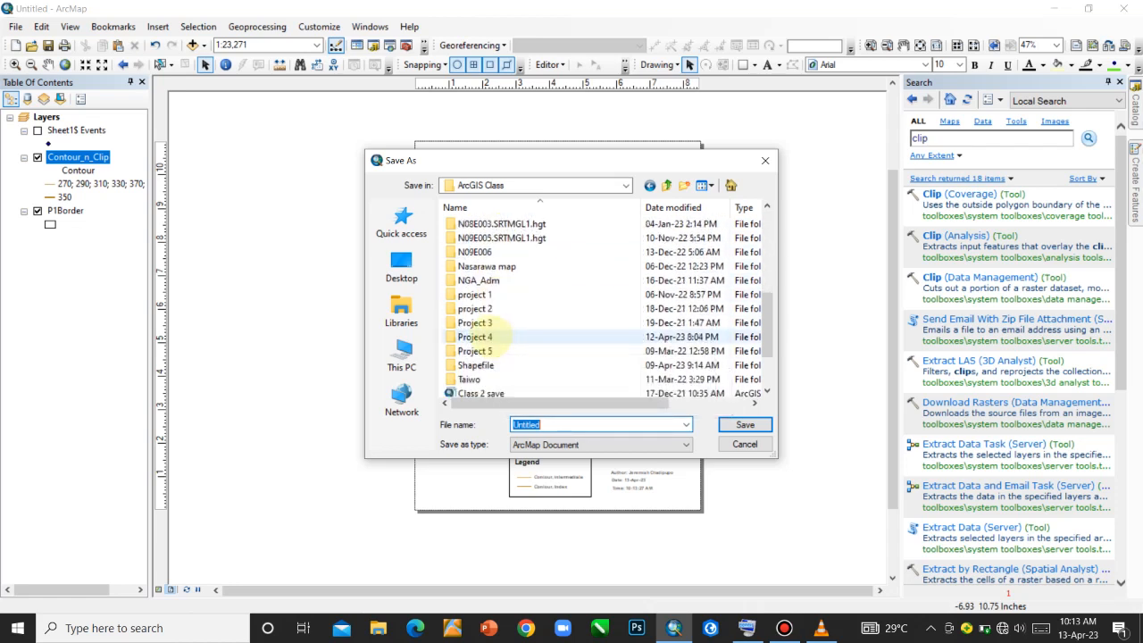
{"action": "scroll", "coordinate": [494, 332], "scroll_direction": "up", "scroll_amount": 5}
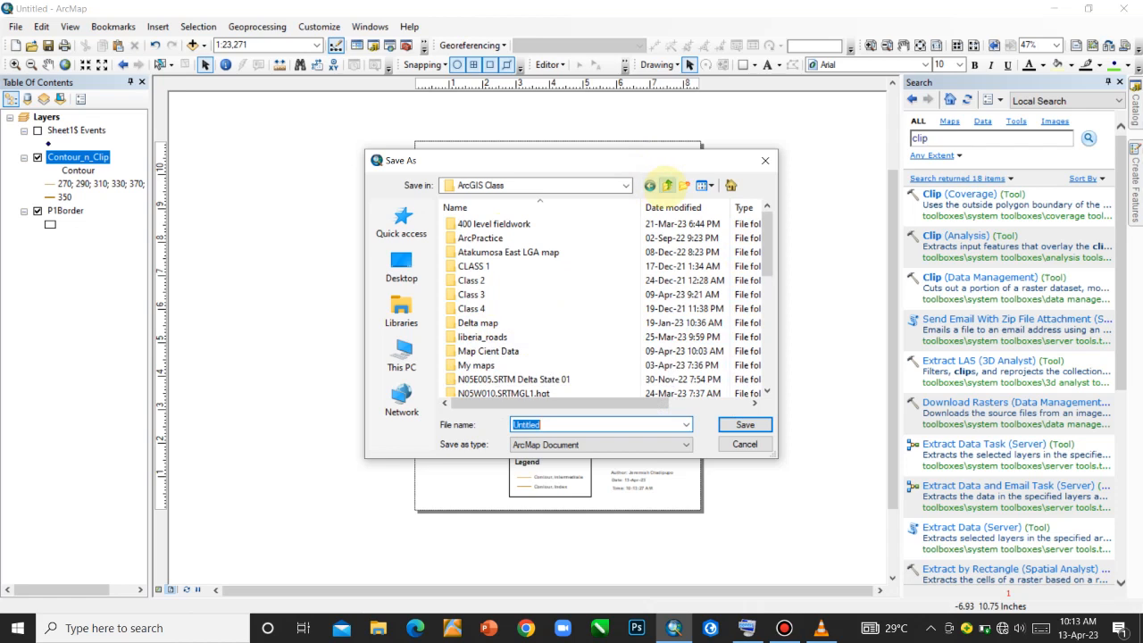
{"action": "left_click", "coordinate": [667, 185]}
{"action": "left_click", "coordinate": [500, 251]}
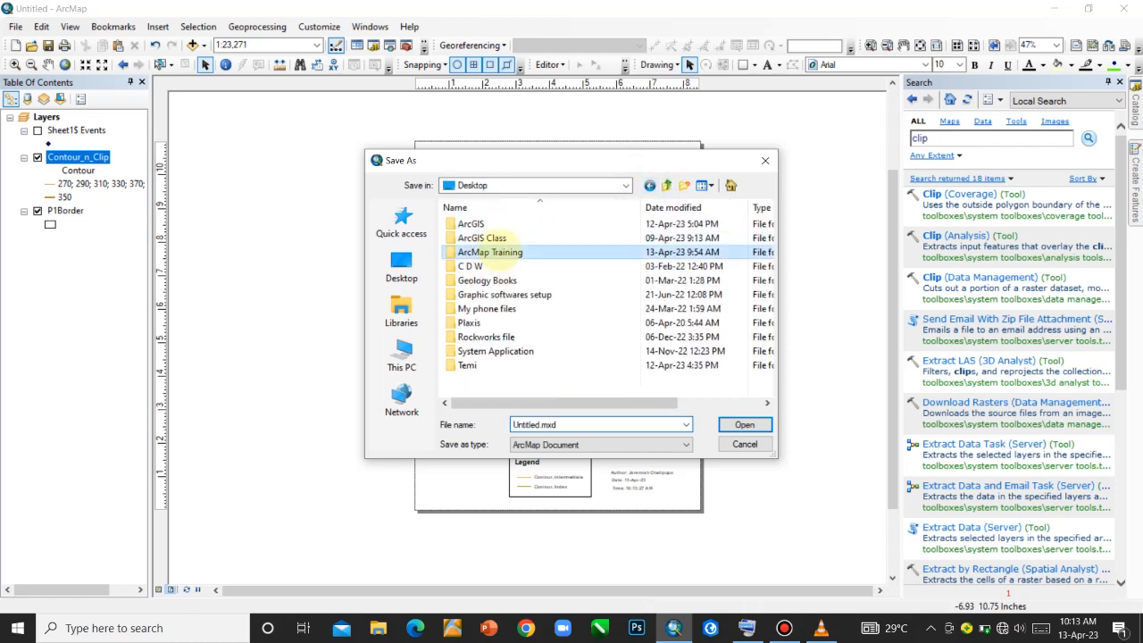
{"action": "double_click", "coordinate": [497, 250]}
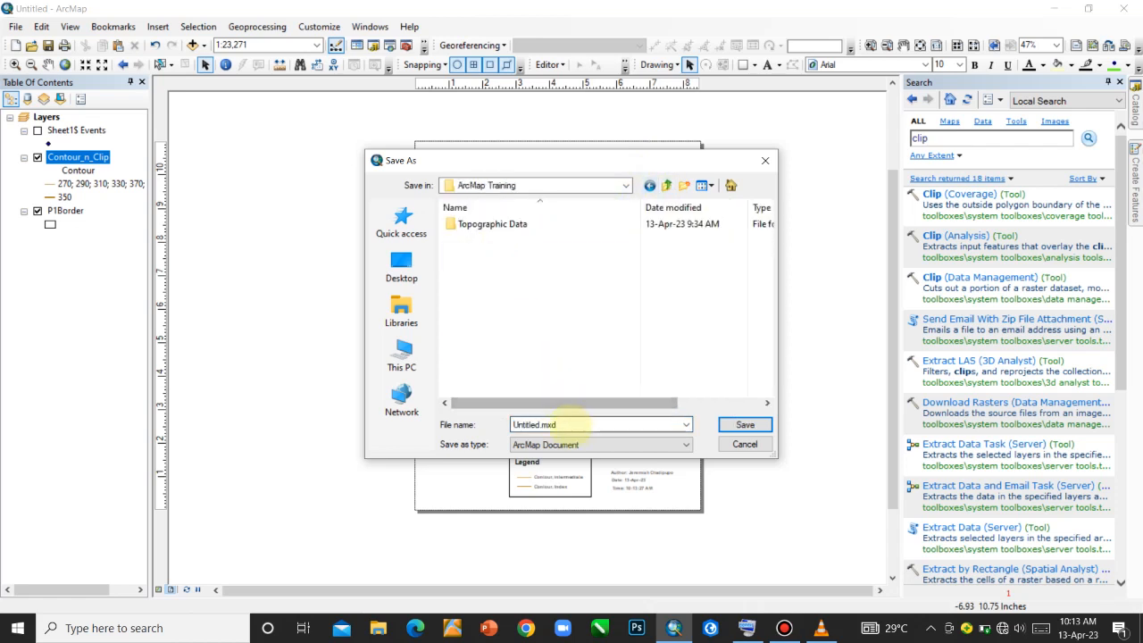
{"action": "left_click", "coordinate": [493, 225]}
{"action": "double_click", "coordinate": [494, 224]}
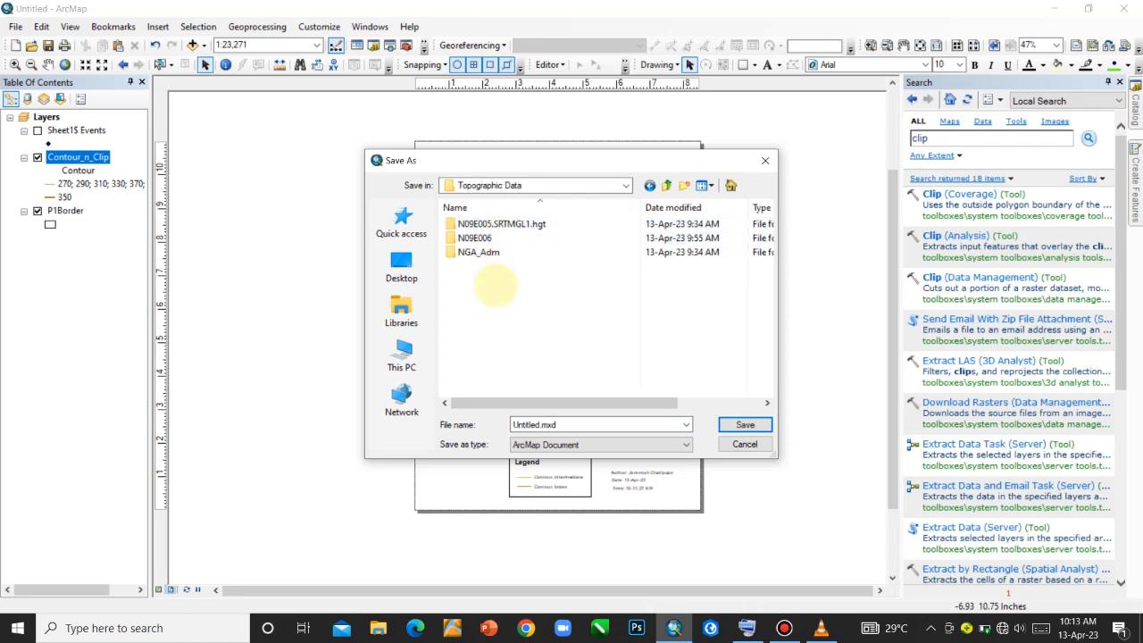
Step: Name the map document "Topo map practice" using the On-Screen Keyboard and save it as an ArcMap Document
{"action": "double_click", "coordinate": [572, 424]}
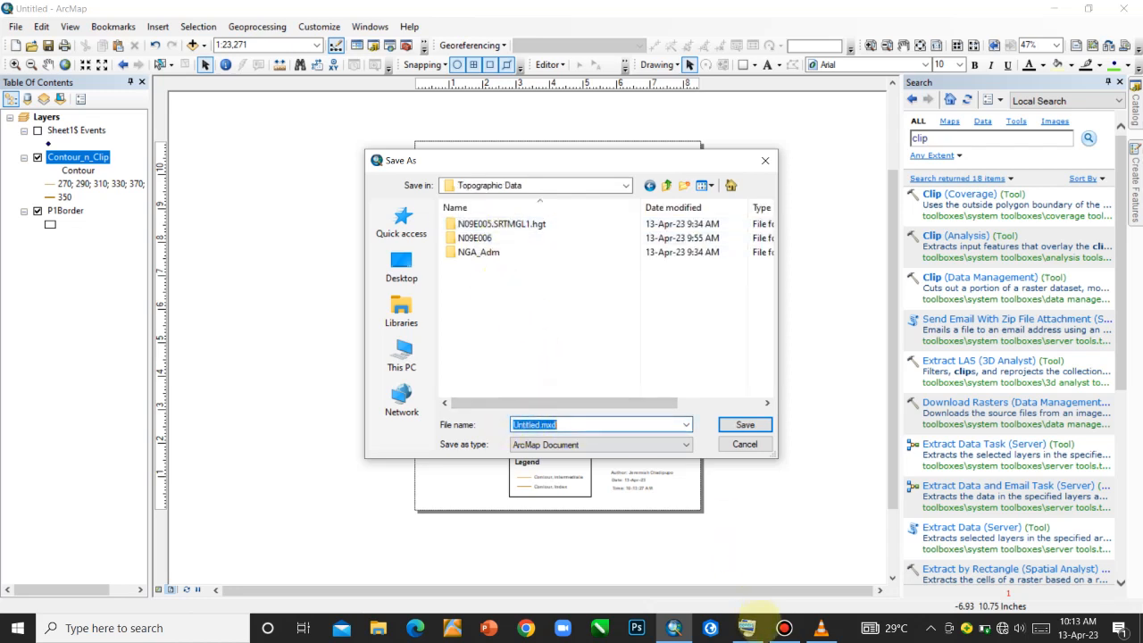
{"action": "left_click", "coordinate": [747, 628]}
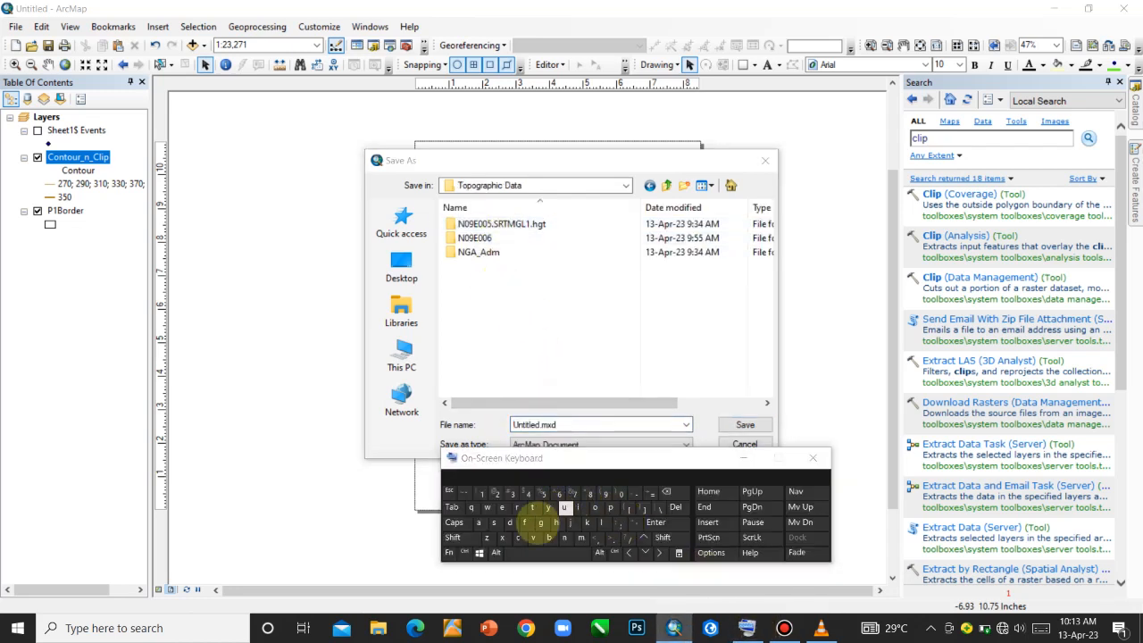
{"action": "double_click", "coordinate": [563, 425]}
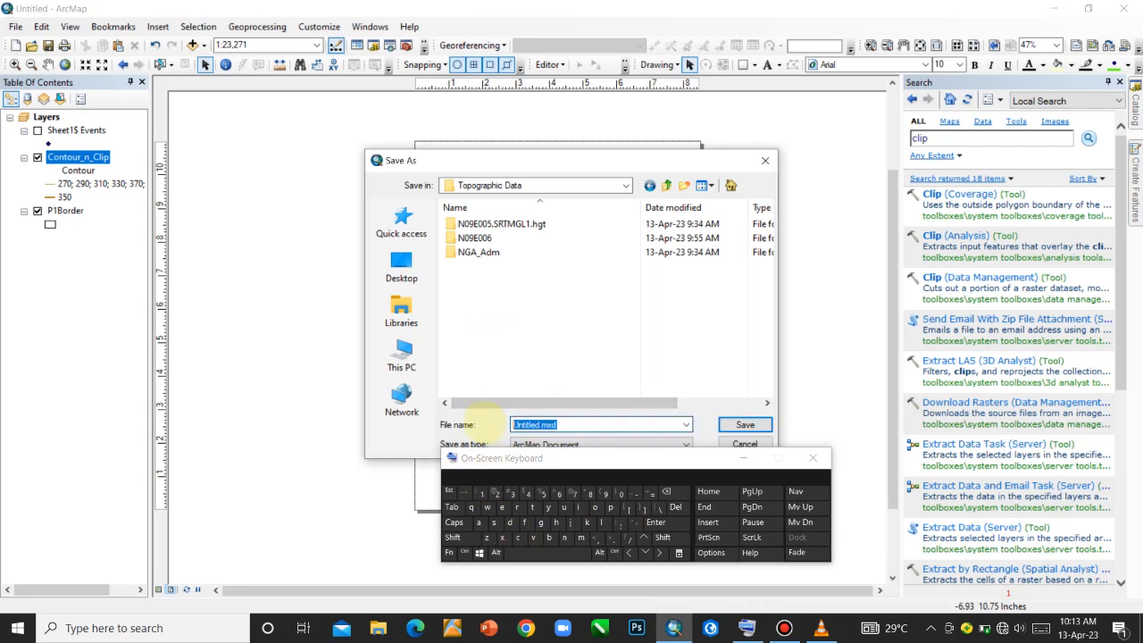
{"action": "left_click", "coordinate": [453, 536]}
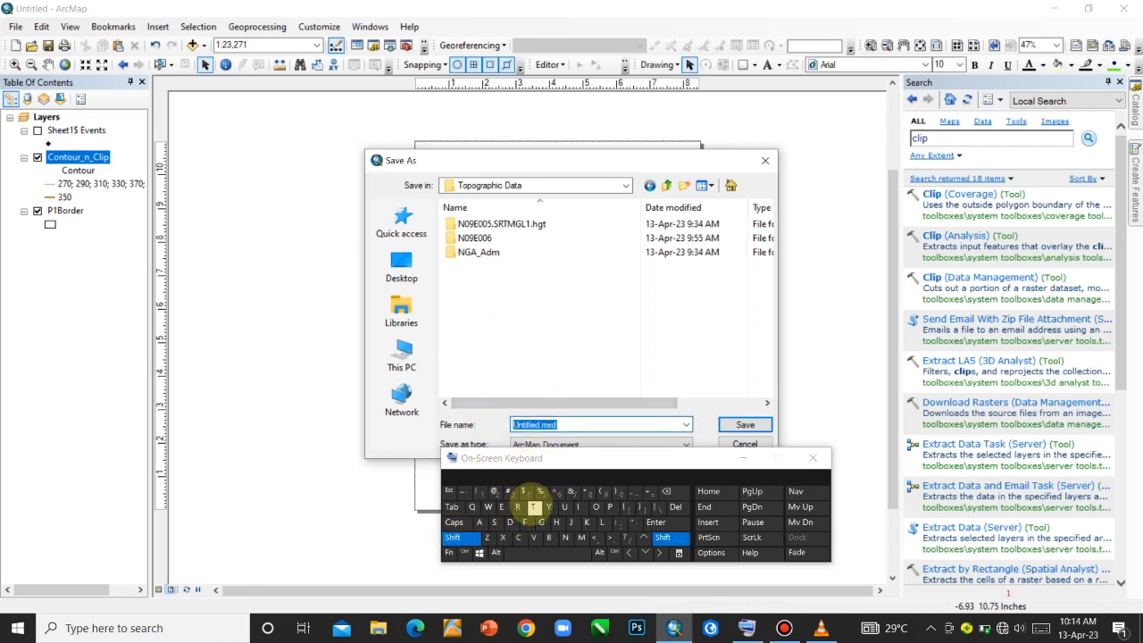
{"action": "left_click", "coordinate": [533, 507]}
{"action": "left_click", "coordinate": [595, 507]}
{"action": "left_click", "coordinate": [611, 507]}
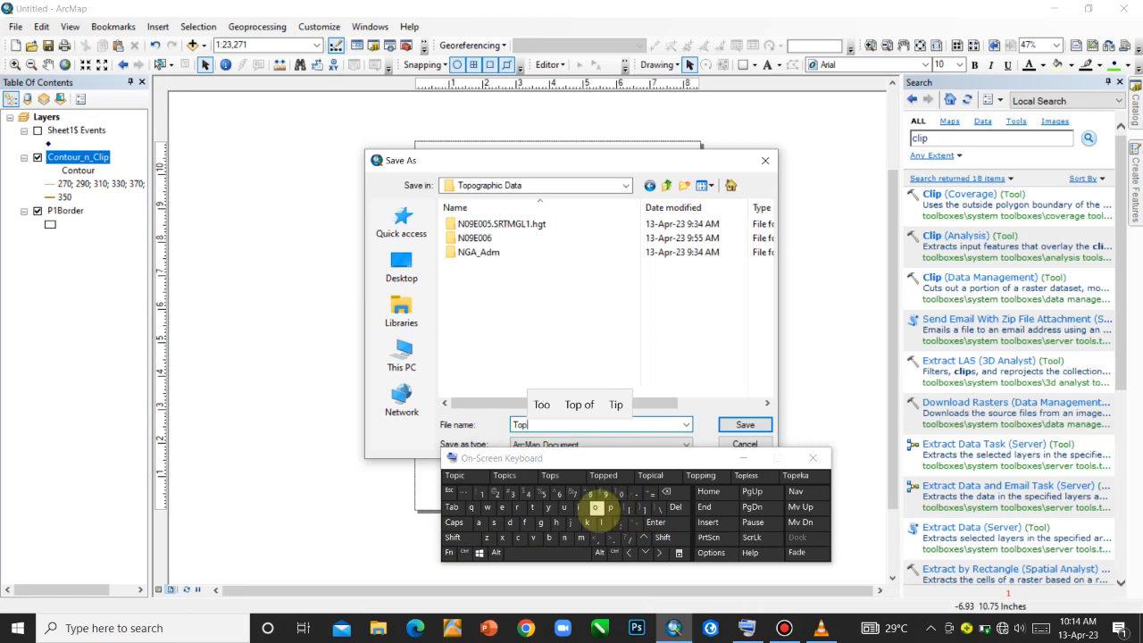
{"action": "left_click", "coordinate": [595, 508]}
{"action": "left_click", "coordinate": [581, 538]}
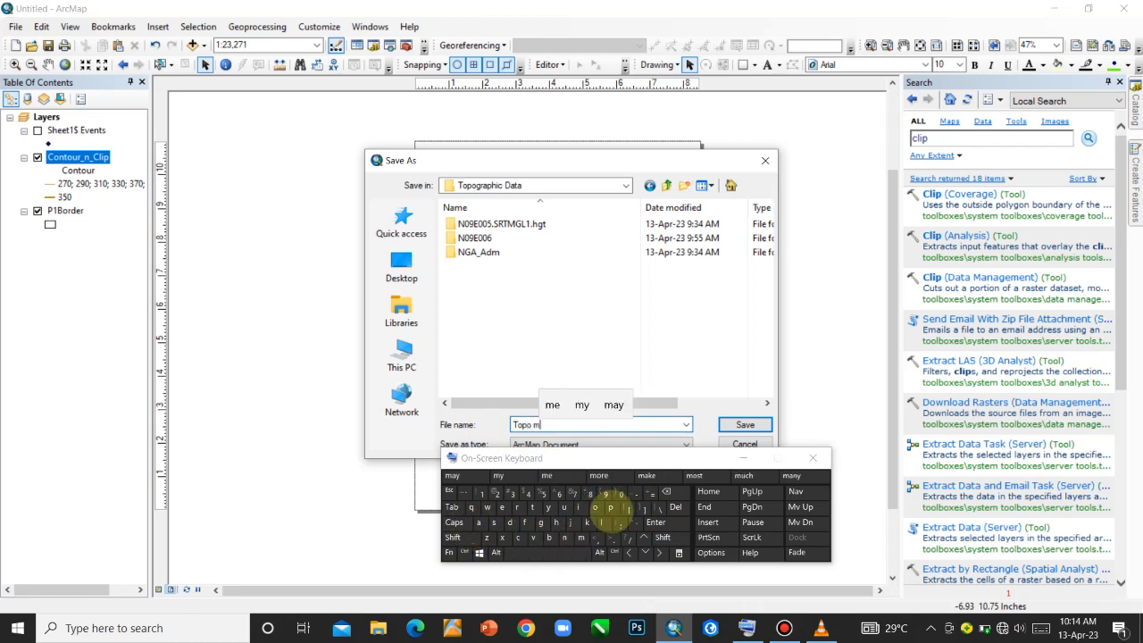
{"action": "left_click", "coordinate": [479, 522]}
{"action": "left_click", "coordinate": [611, 507]}
{"action": "left_click", "coordinate": [611, 508]}
{"action": "left_click", "coordinate": [517, 507]}
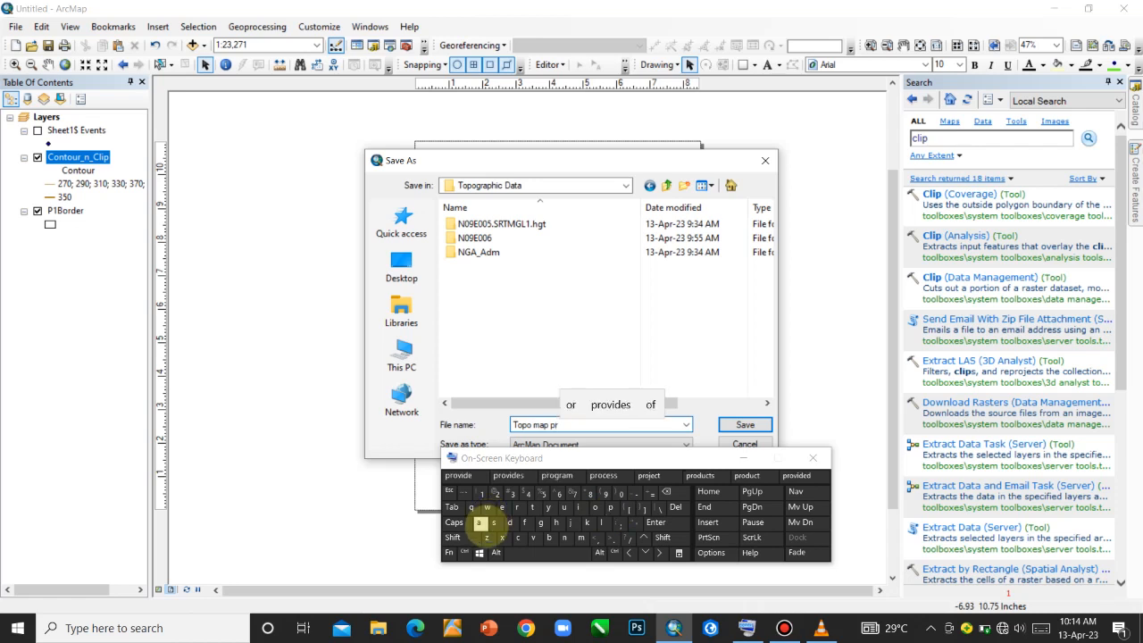
{"action": "left_click", "coordinate": [479, 523]}
{"action": "left_click", "coordinate": [518, 538]}
{"action": "left_click", "coordinate": [532, 507]}
{"action": "left_click", "coordinate": [579, 508]}
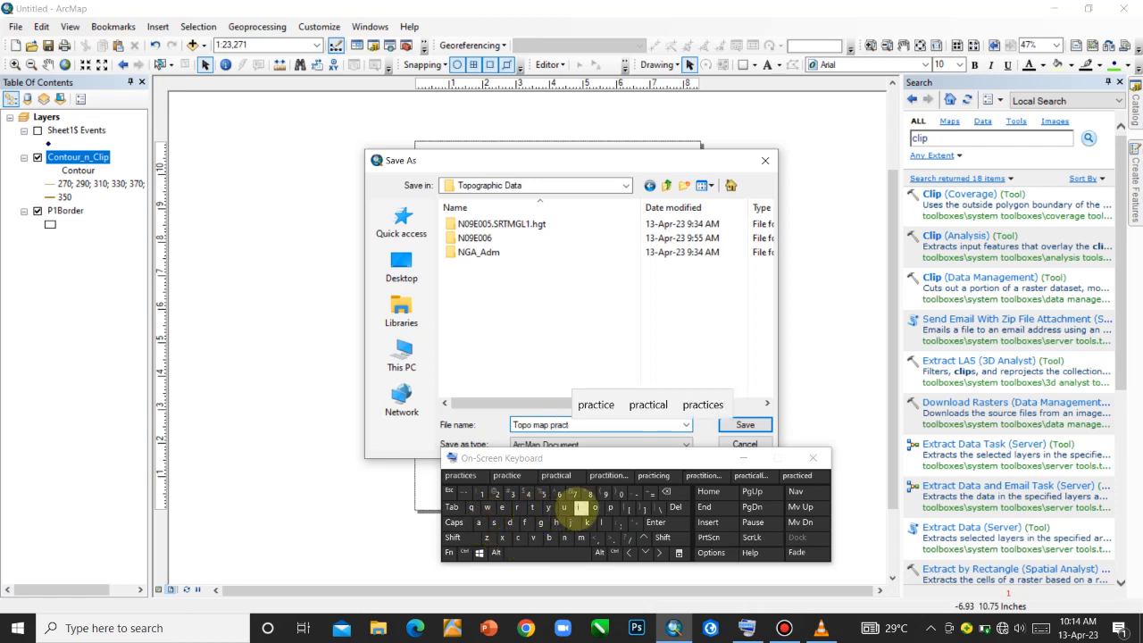
{"action": "left_click", "coordinate": [519, 538]}
{"action": "left_click", "coordinate": [502, 507]}
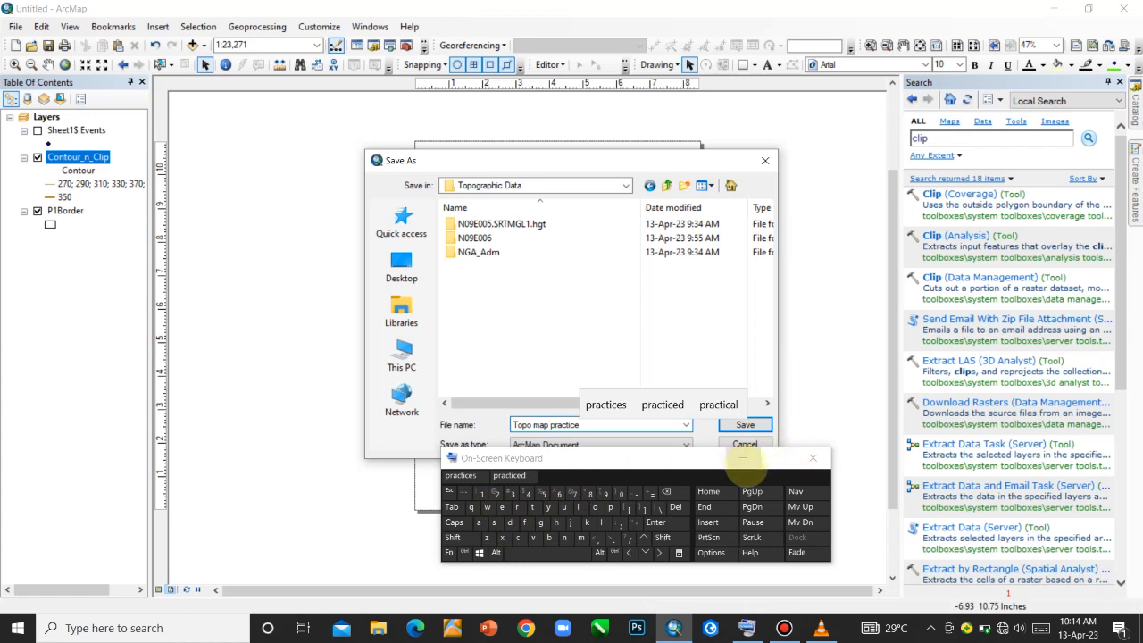
{"action": "left_click", "coordinate": [743, 458]}
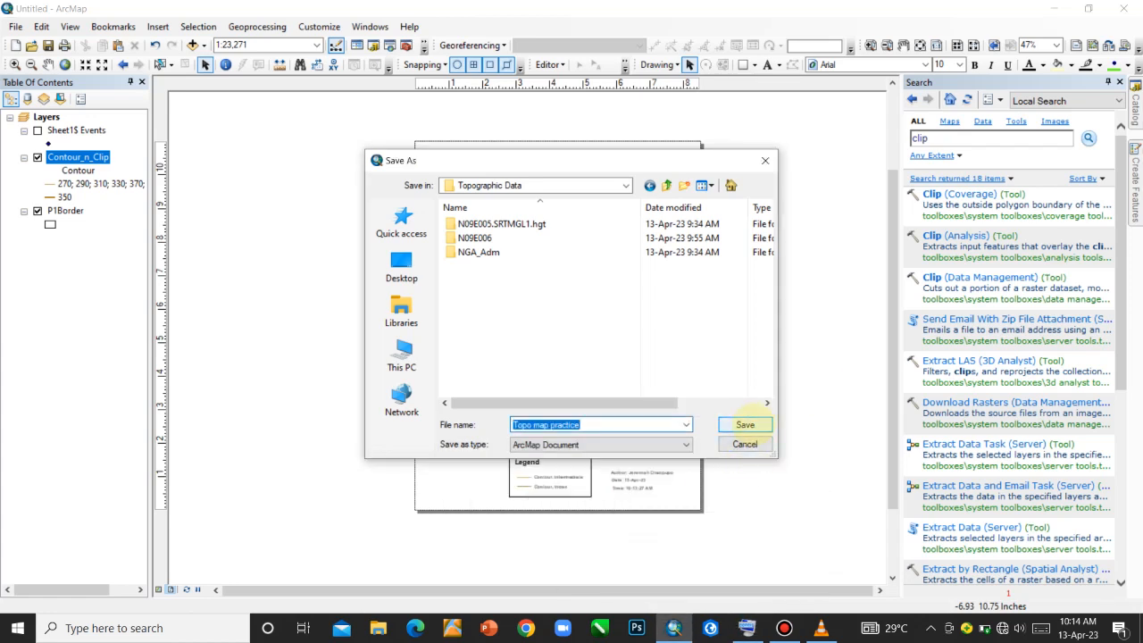
{"action": "left_click", "coordinate": [751, 424]}
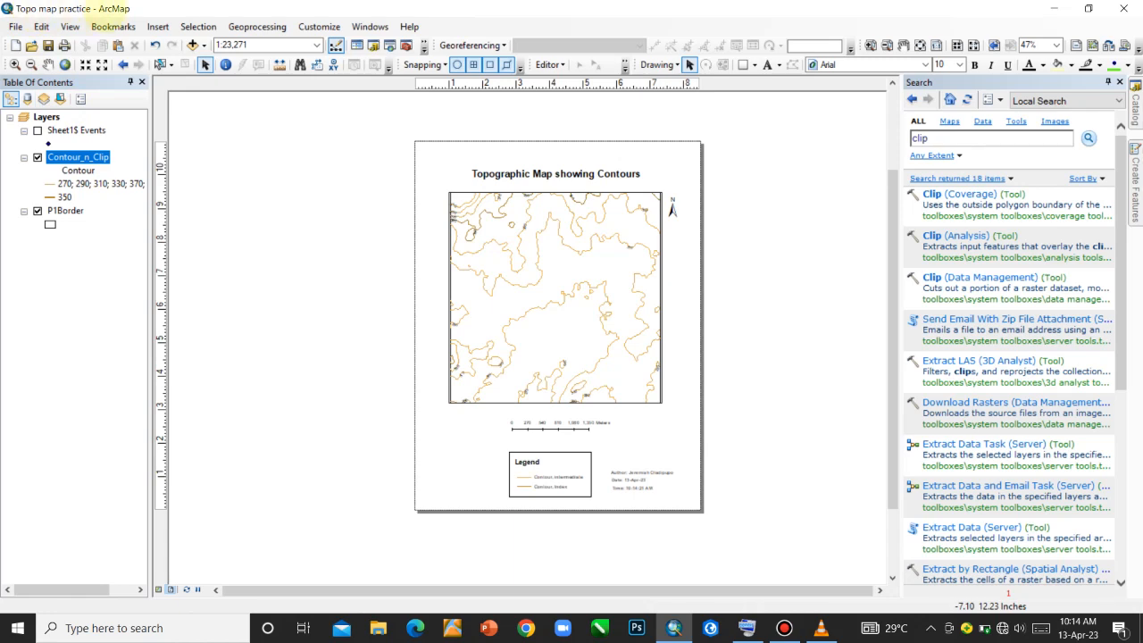
{"action": "left_click", "coordinate": [16, 26]}
{"action": "left_click", "coordinate": [40, 77]}
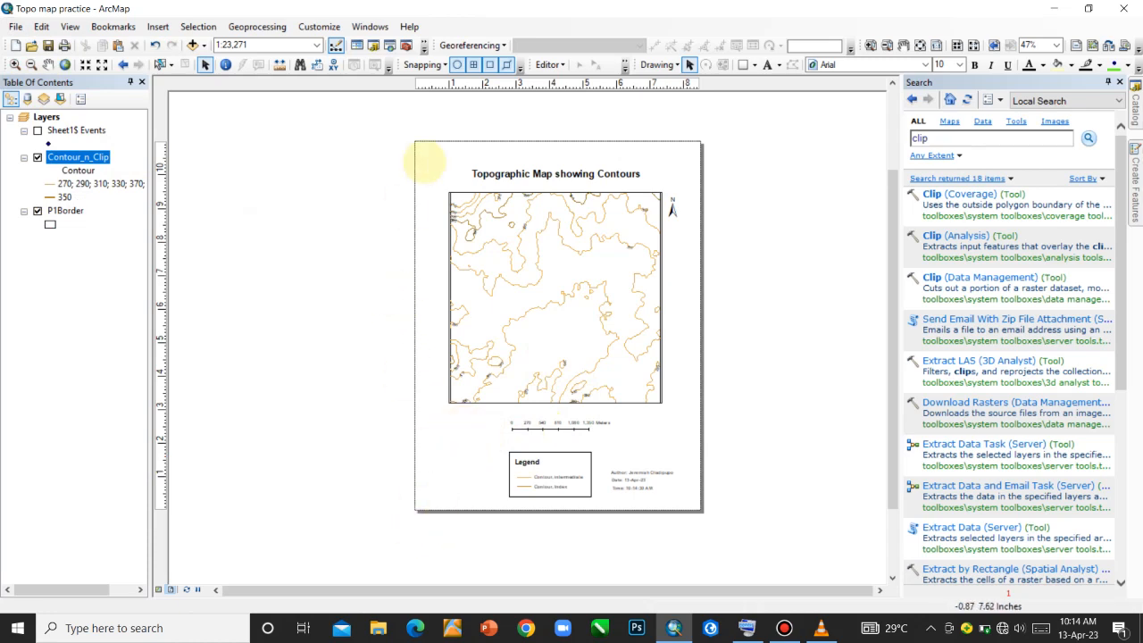
Step: Export the map layout as a JPEG named "Topo map practice" into the ArcMap Training folder on the Desktop
{"action": "left_click", "coordinate": [16, 27]}
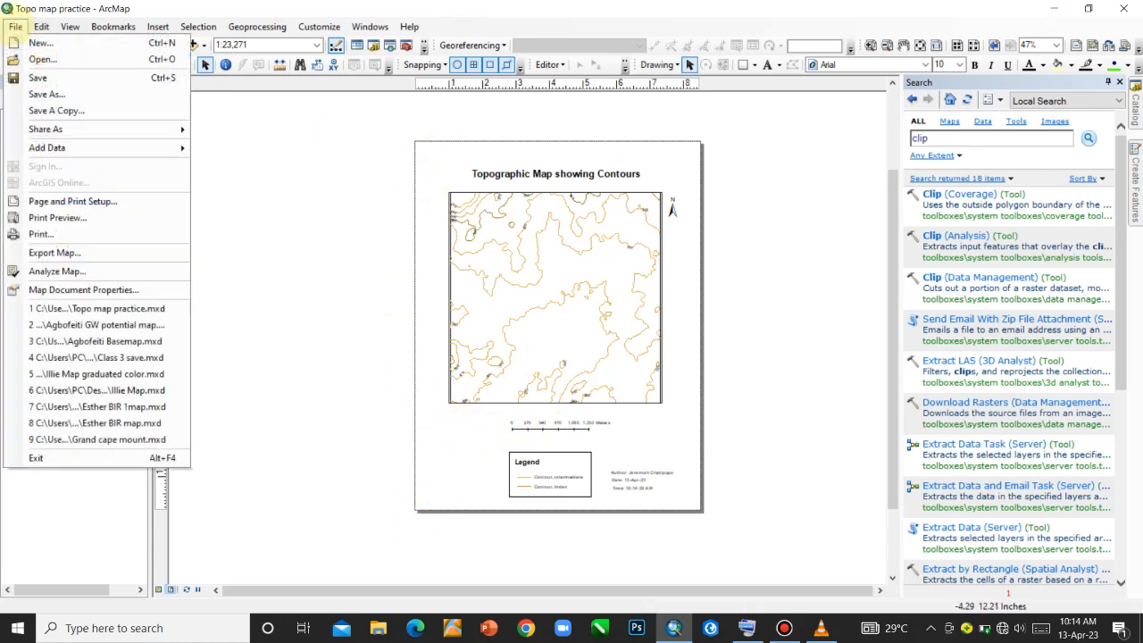
{"action": "left_click", "coordinate": [56, 254]}
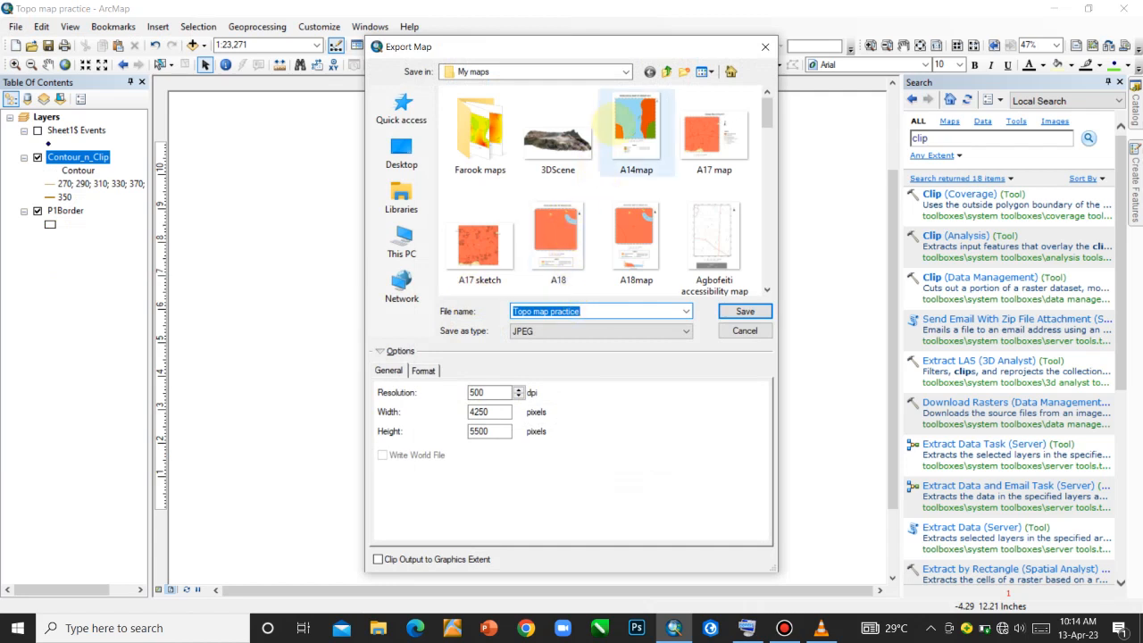
{"action": "left_click", "coordinate": [667, 70]}
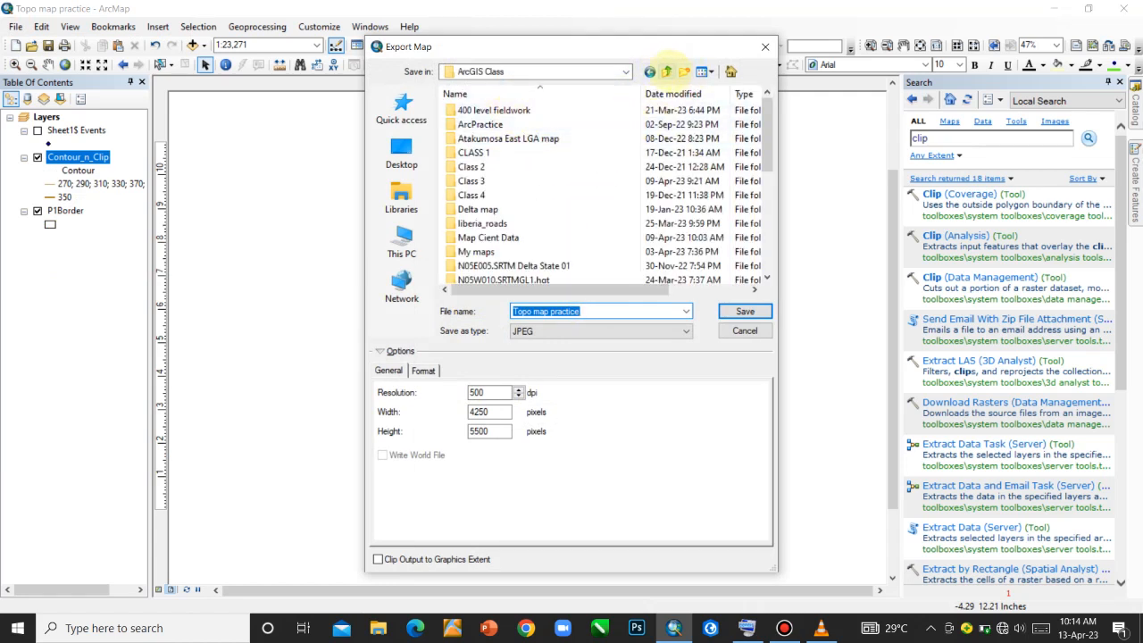
{"action": "left_click", "coordinate": [667, 71]}
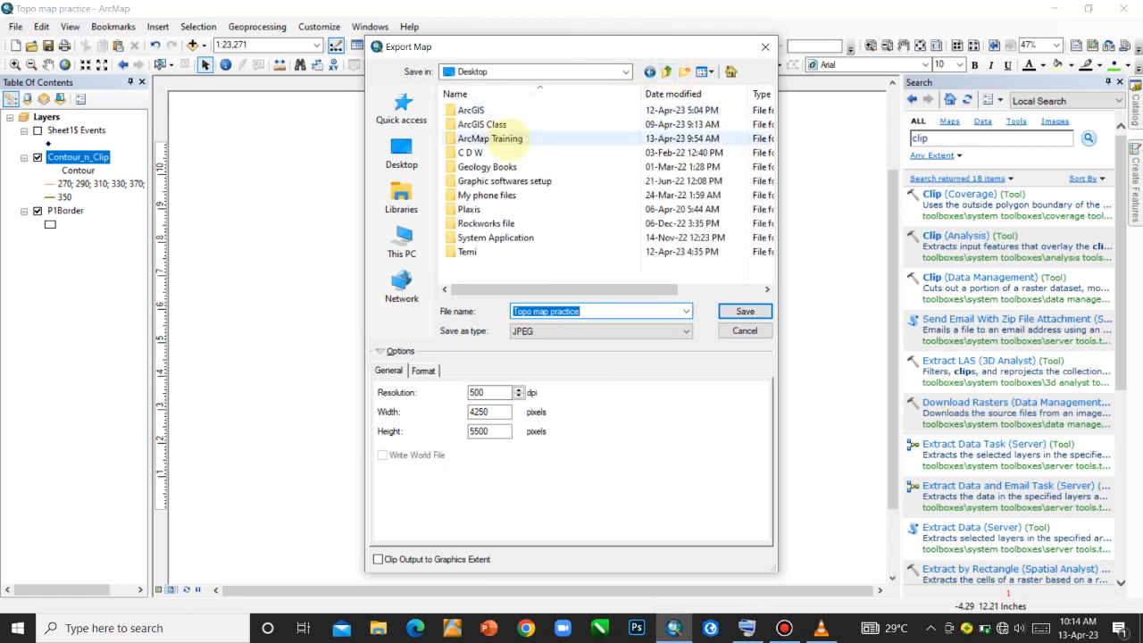
{"action": "double_click", "coordinate": [490, 138]}
{"action": "left_click", "coordinate": [577, 328]}
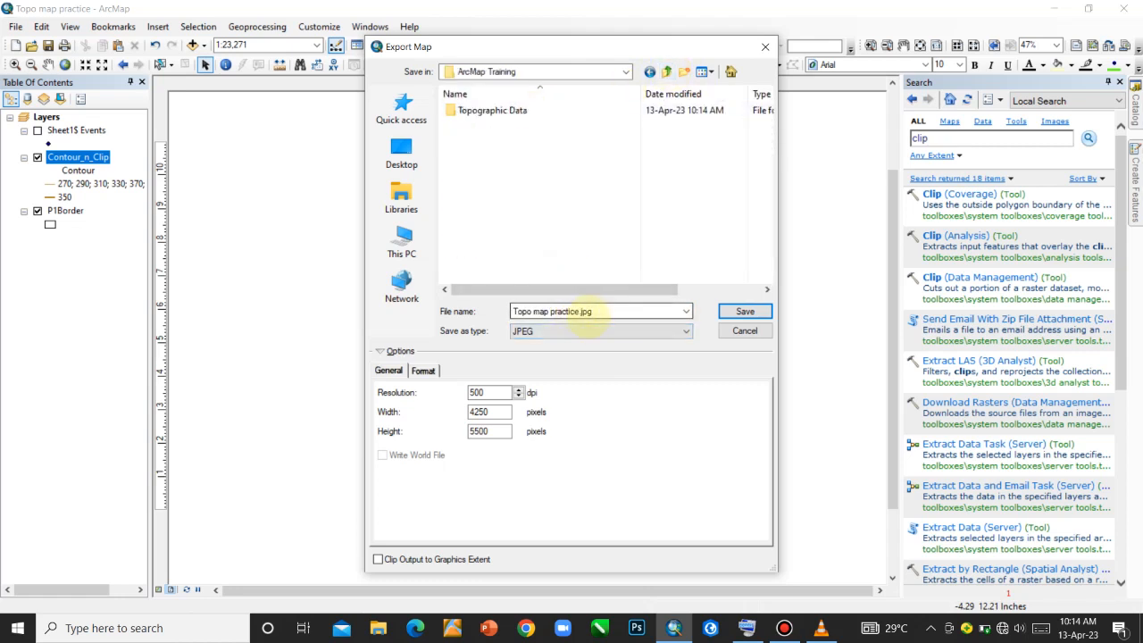
{"action": "left_click", "coordinate": [728, 311]}
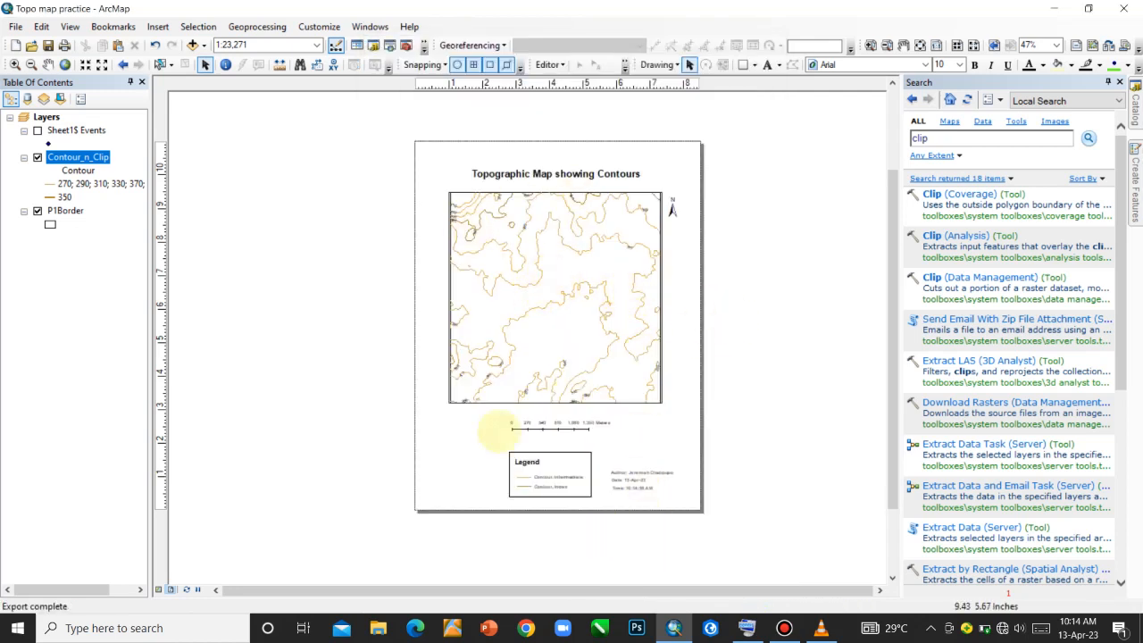
{"action": "scroll", "coordinate": [585, 236], "scroll_direction": "up", "scroll_amount": 1}
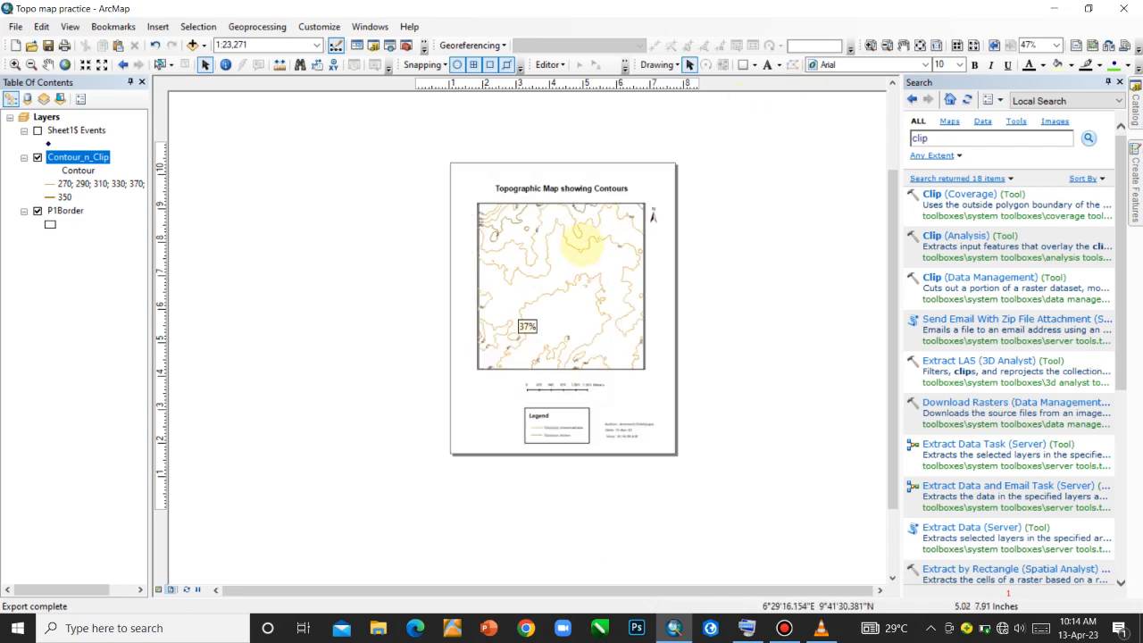
{"action": "scroll", "coordinate": [581, 243], "scroll_direction": "down", "scroll_amount": 2}
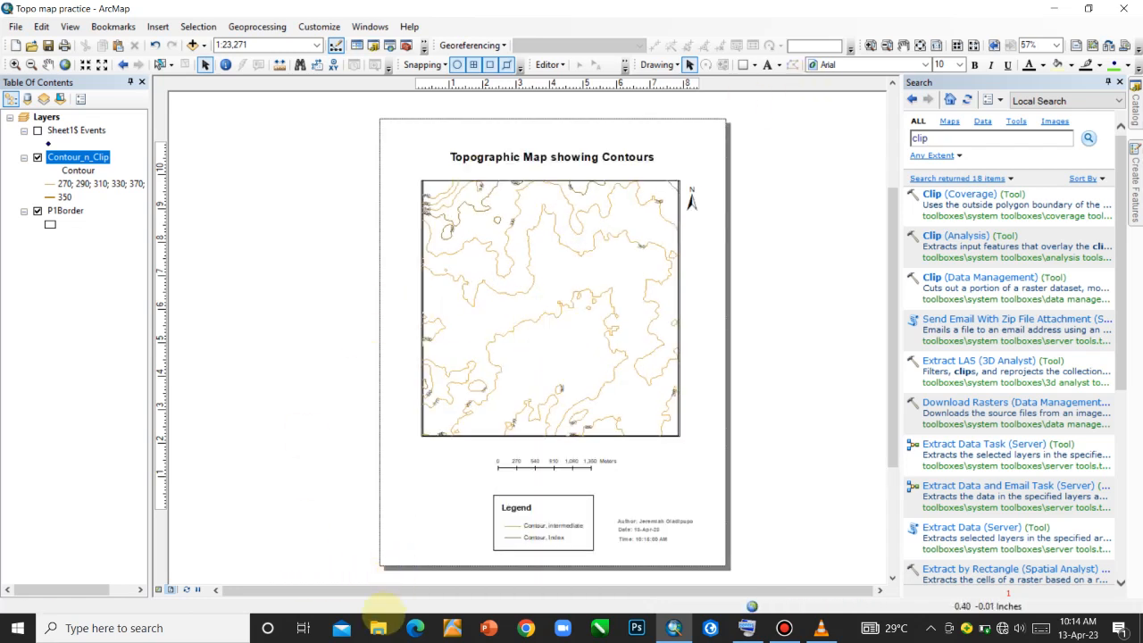
Step: Switch to File Explorer and open the exported "Topo map practice" image from the ArcMap Training folder on the Desktop
{"action": "left_click", "coordinate": [378, 628]}
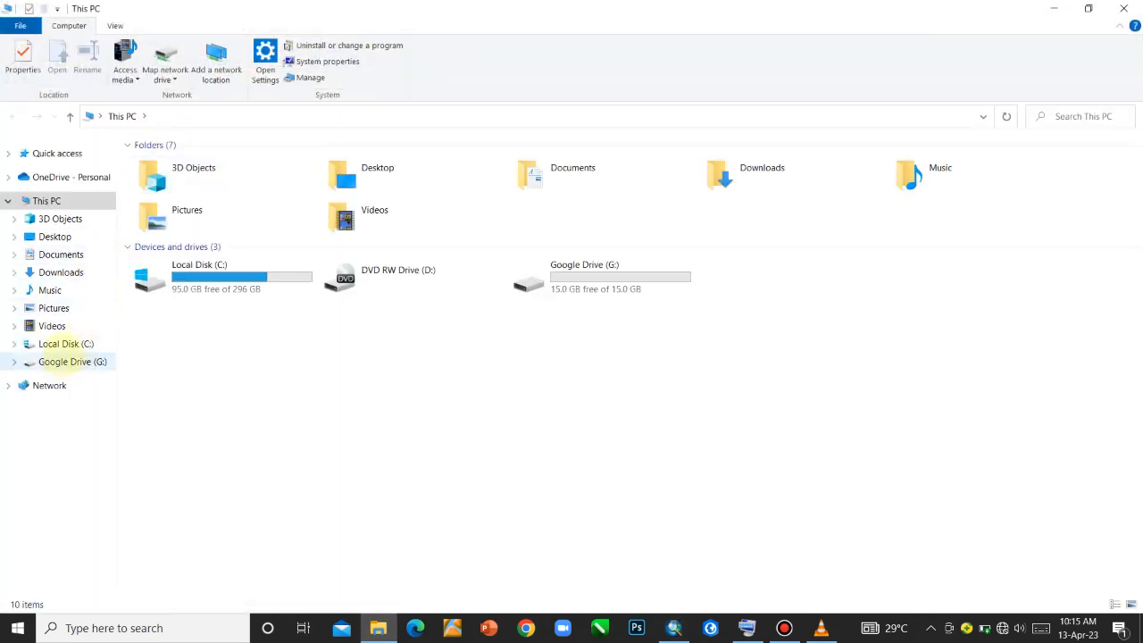
{"action": "left_click", "coordinate": [76, 234]}
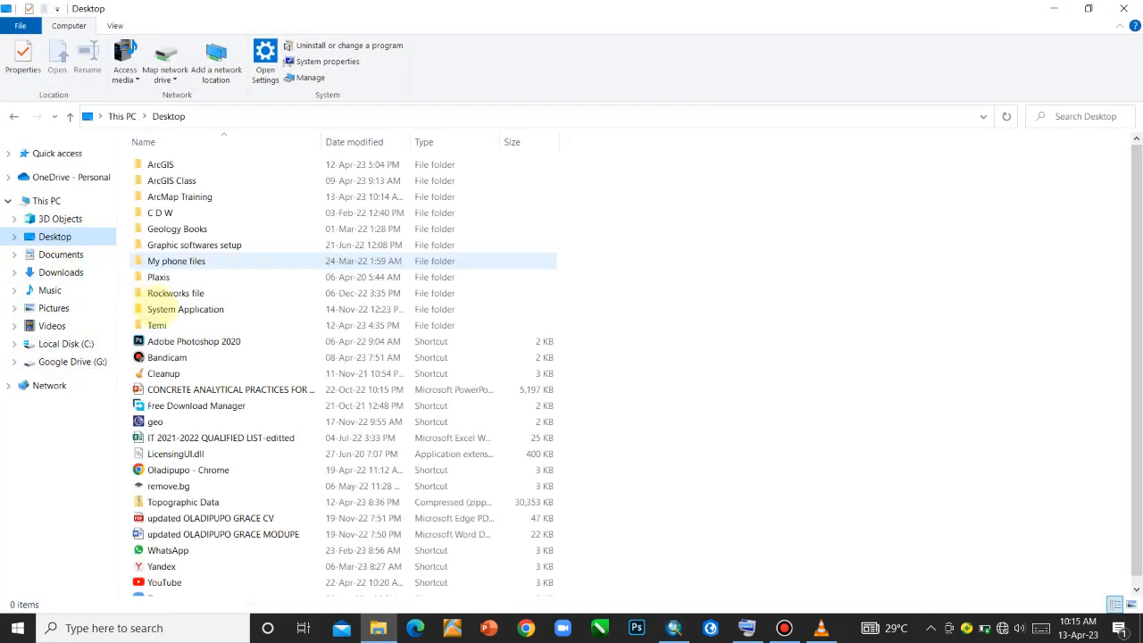
{"action": "left_click", "coordinate": [194, 192]}
{"action": "double_click", "coordinate": [194, 197]}
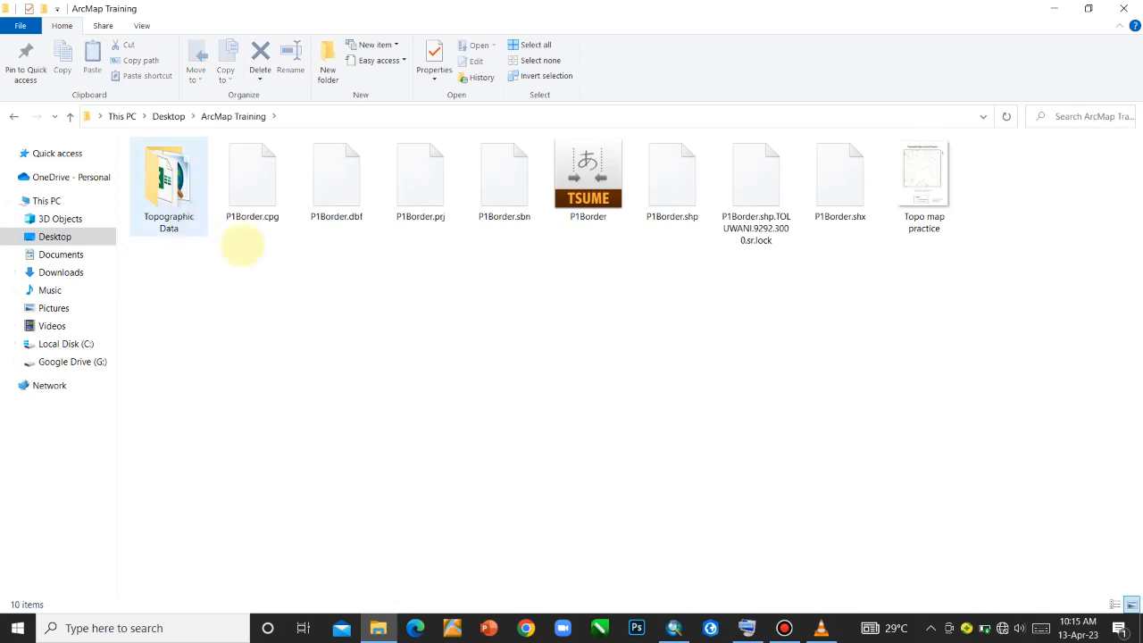
{"action": "left_click", "coordinate": [924, 170]}
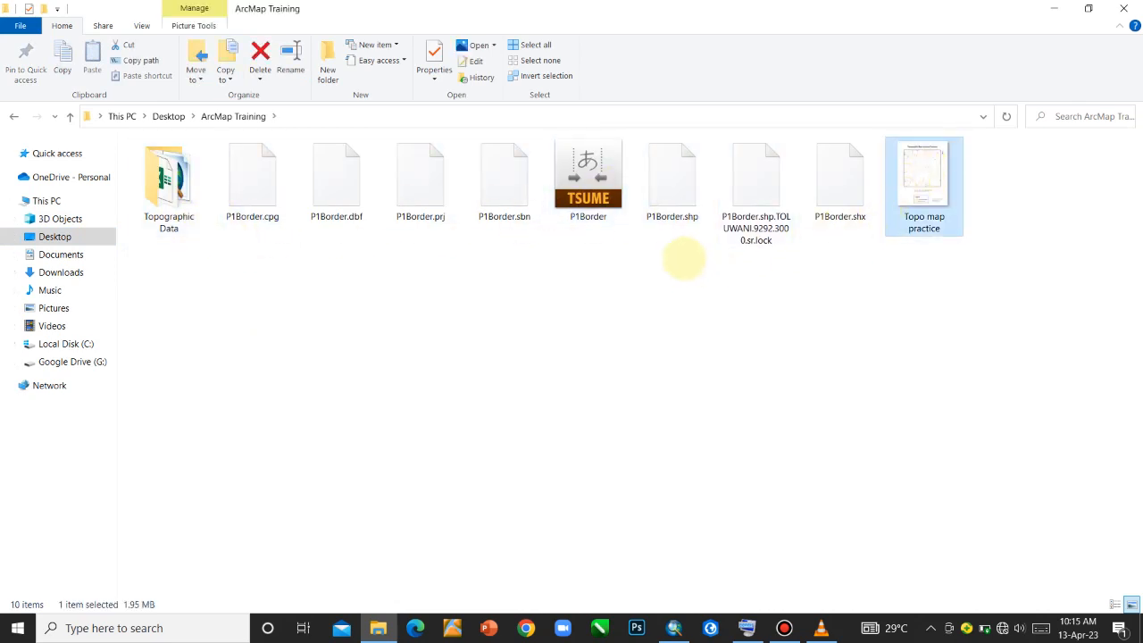
{"action": "key", "text": "Return"}
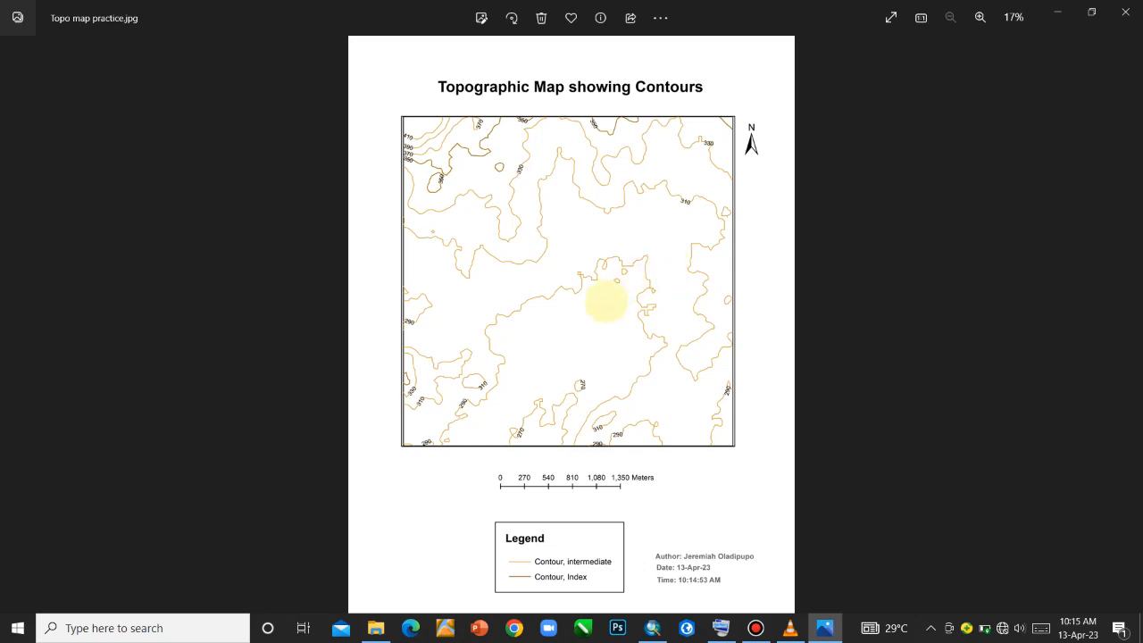
Step: Examine the exported map's contours, scale bar, legend and author details up close, and close the image and the folder window
{"action": "scroll", "coordinate": [592, 260], "scroll_direction": "up", "scroll_amount": 1}
{"action": "scroll", "coordinate": [593, 260], "scroll_direction": "up", "scroll_amount": 2}
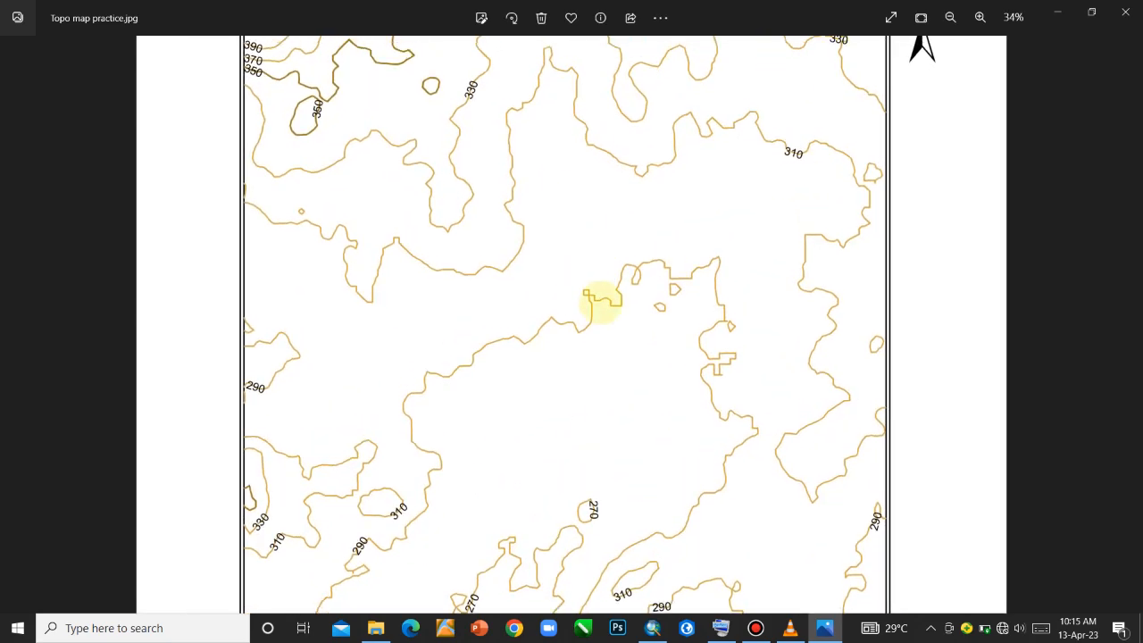
{"action": "left_click_drag", "start_coordinate": [599, 256], "coordinate": [592, 410]}
{"action": "left_click_drag", "start_coordinate": [596, 338], "coordinate": [593, 149]}
{"action": "left_click_drag", "start_coordinate": [589, 413], "coordinate": [597, 184]}
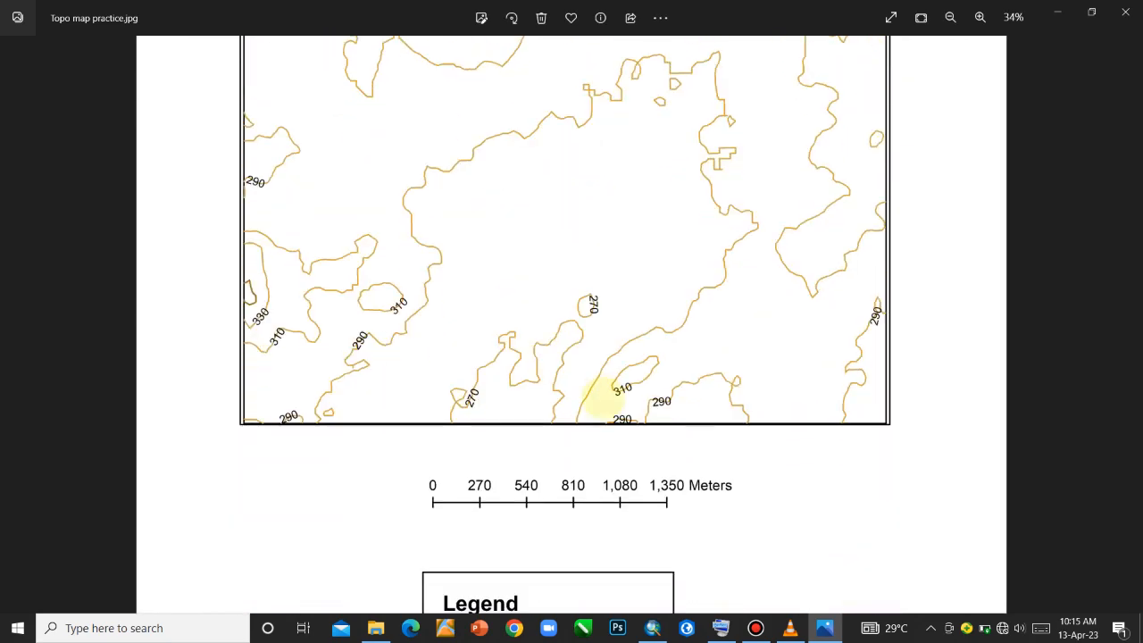
{"action": "left_click_drag", "start_coordinate": [605, 395], "coordinate": [597, 209]}
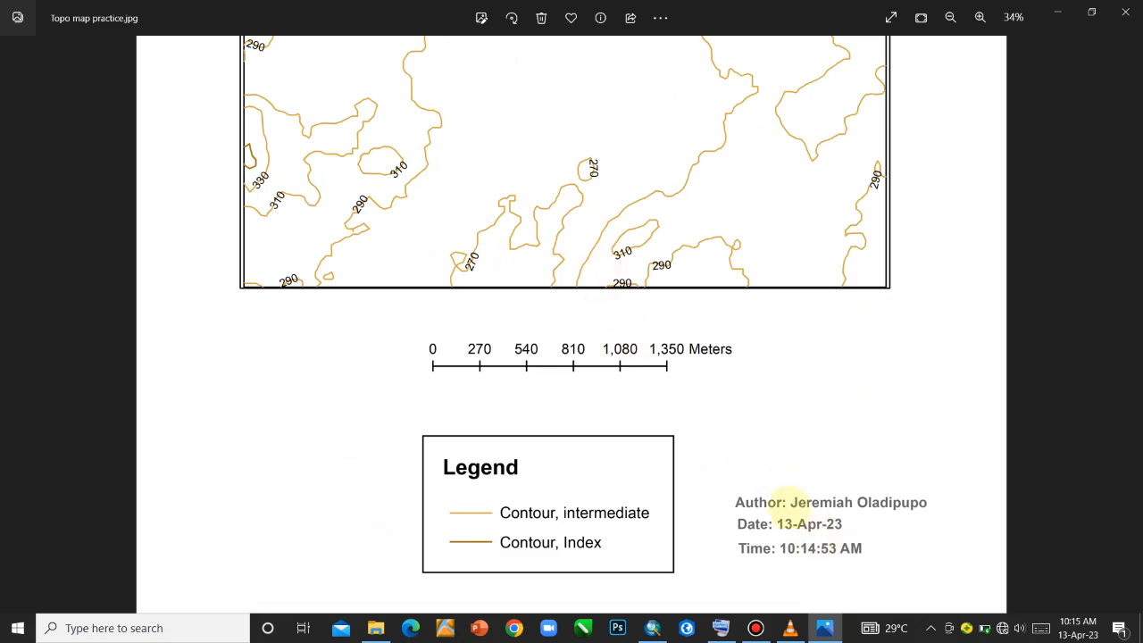
{"action": "scroll", "coordinate": [777, 475], "scroll_direction": "up", "scroll_amount": 3}
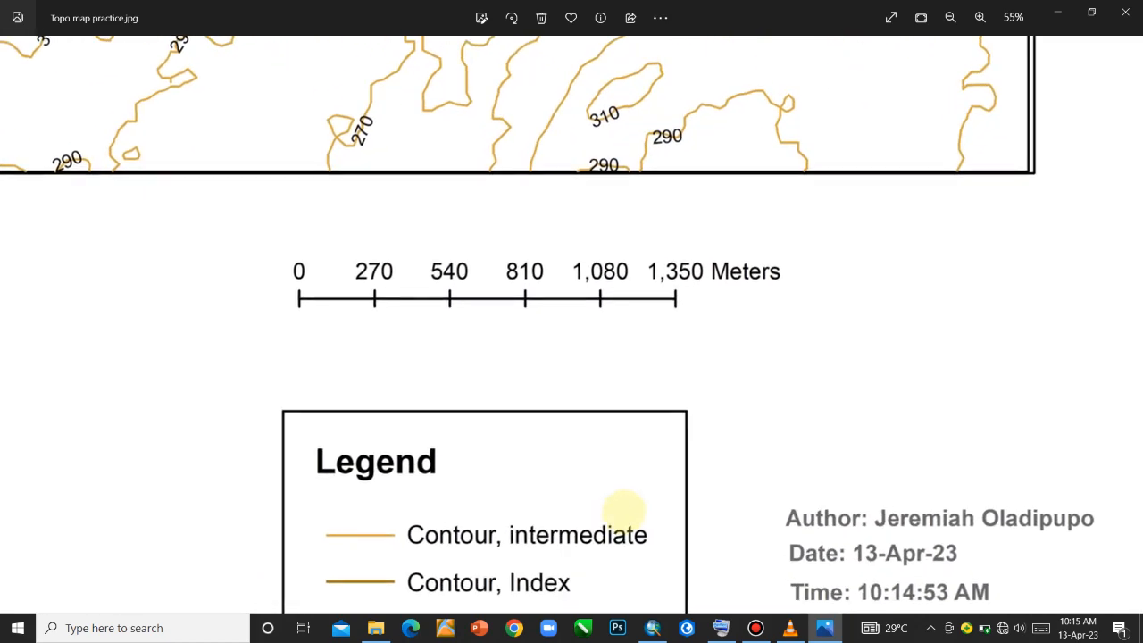
{"action": "left_click_drag", "start_coordinate": [632, 422], "coordinate": [633, 336]}
{"action": "scroll", "coordinate": [627, 336], "scroll_direction": "down", "scroll_amount": 5}
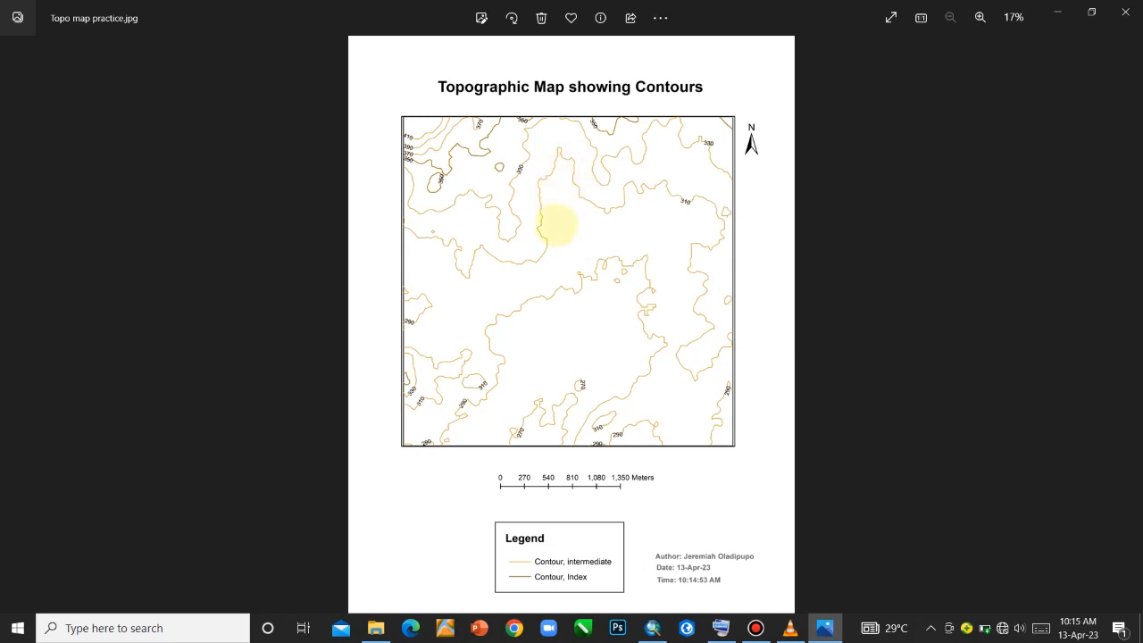
{"action": "scroll", "coordinate": [554, 225], "scroll_direction": "up", "scroll_amount": 1}
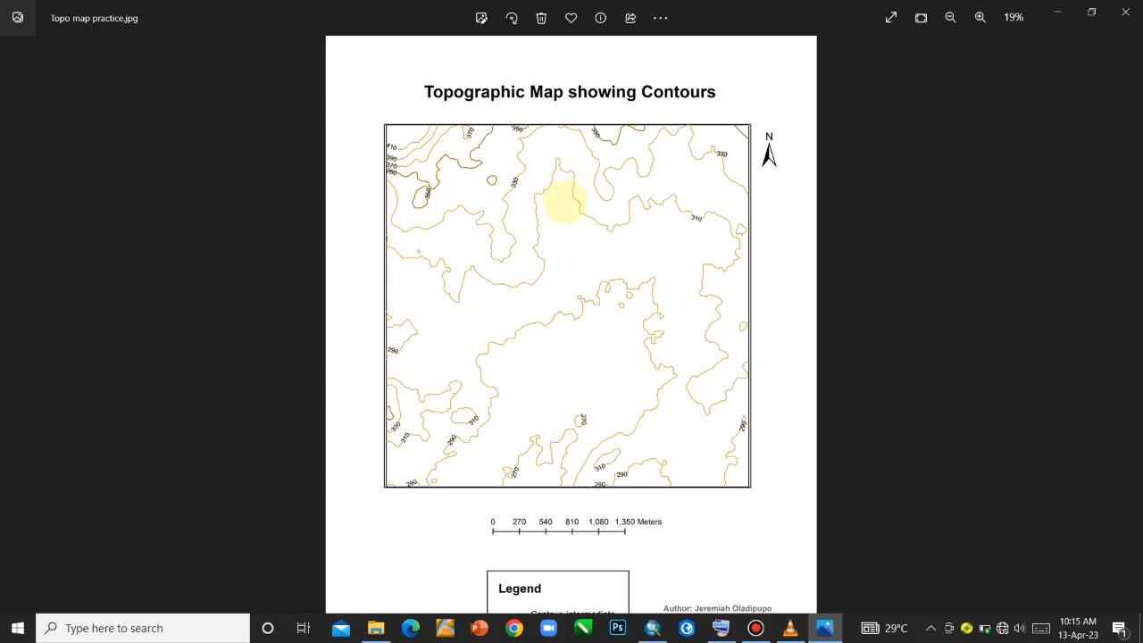
{"action": "scroll", "coordinate": [636, 162], "scroll_direction": "down", "scroll_amount": 1}
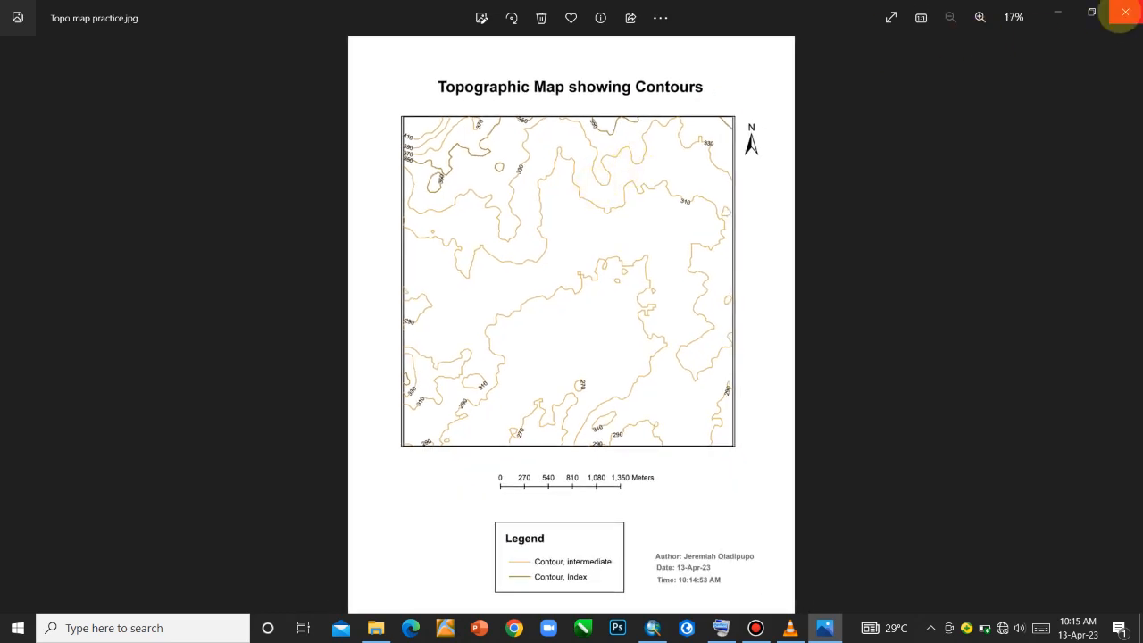
{"action": "left_click", "coordinate": [1125, 13]}
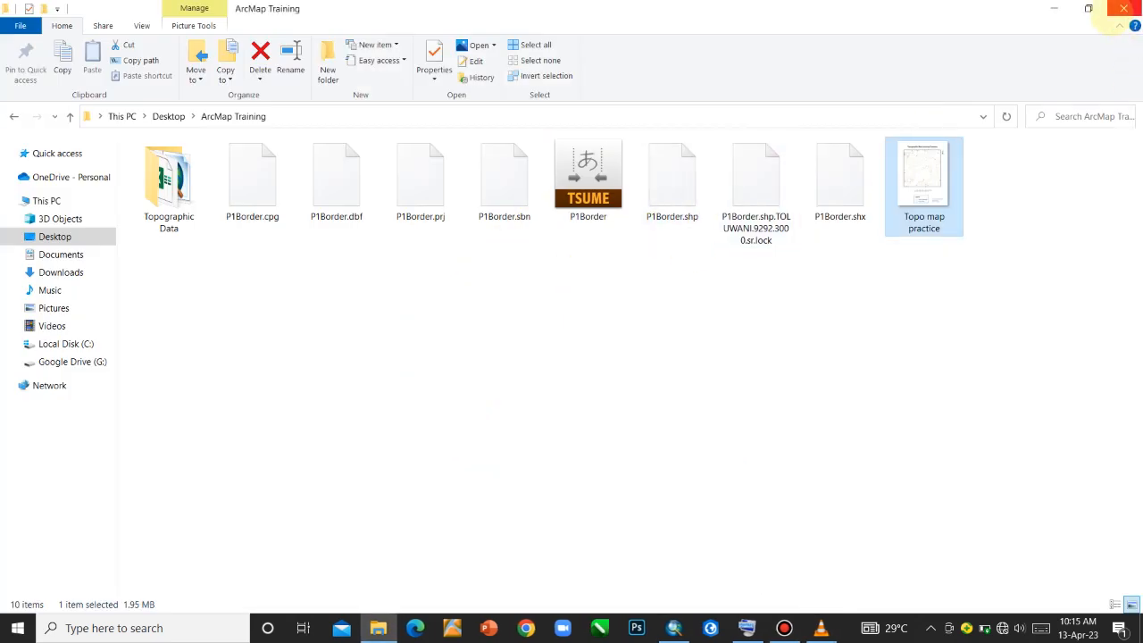
{"action": "left_click", "coordinate": [1123, 9]}
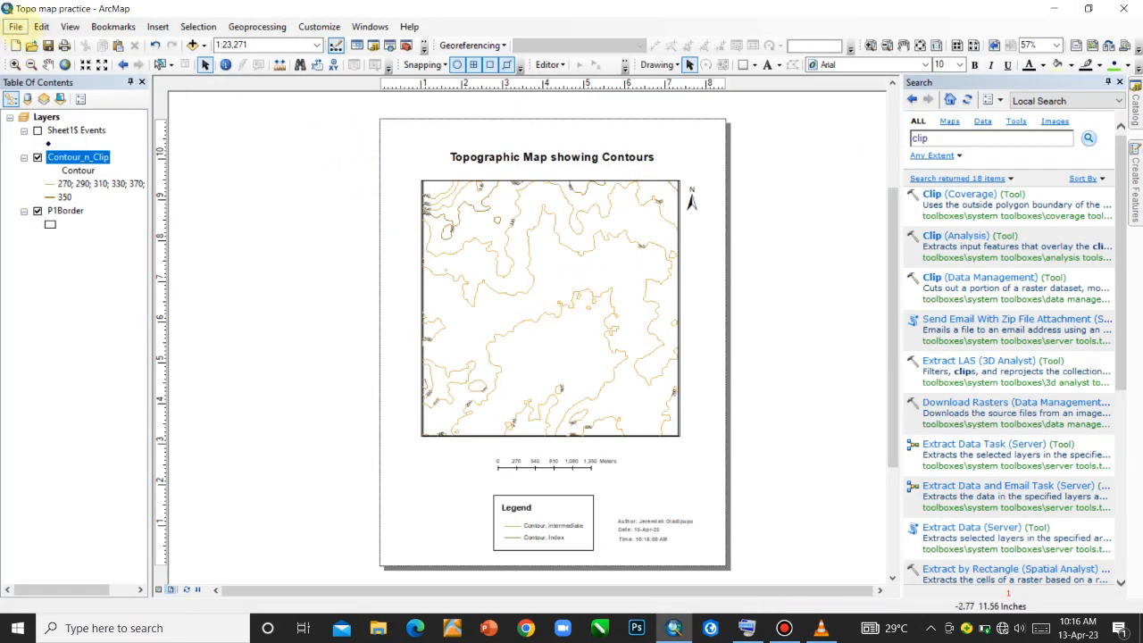
Step: Save the current map document again under its existing name
{"action": "left_click", "coordinate": [15, 26]}
{"action": "left_click", "coordinate": [35, 77]}
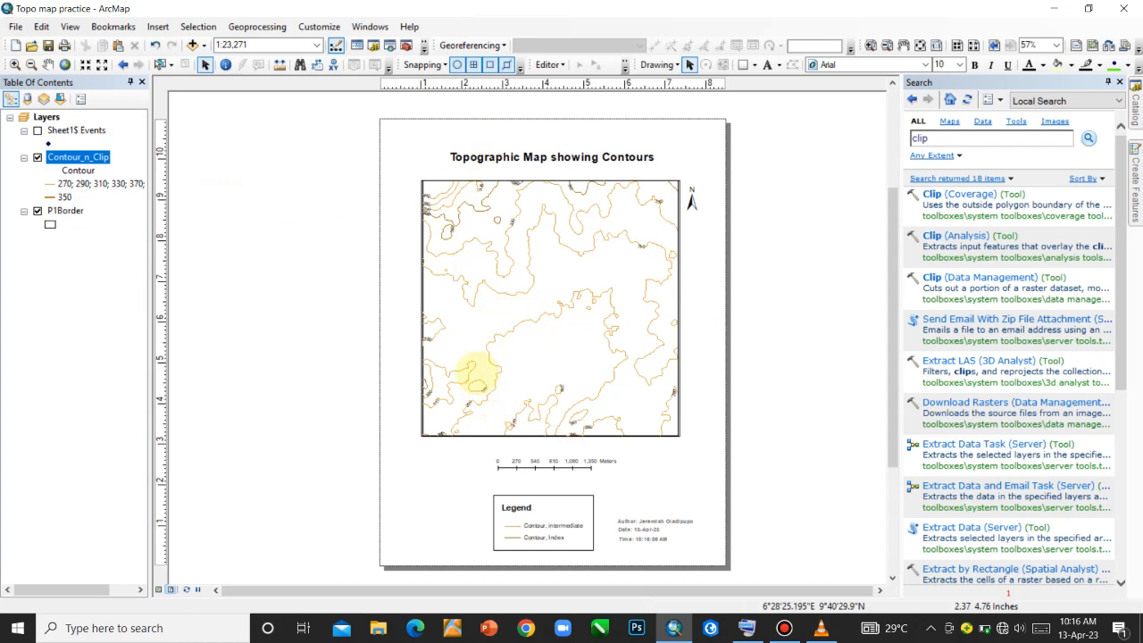
{"action": "mouse_move", "coordinate": [784, 628]}
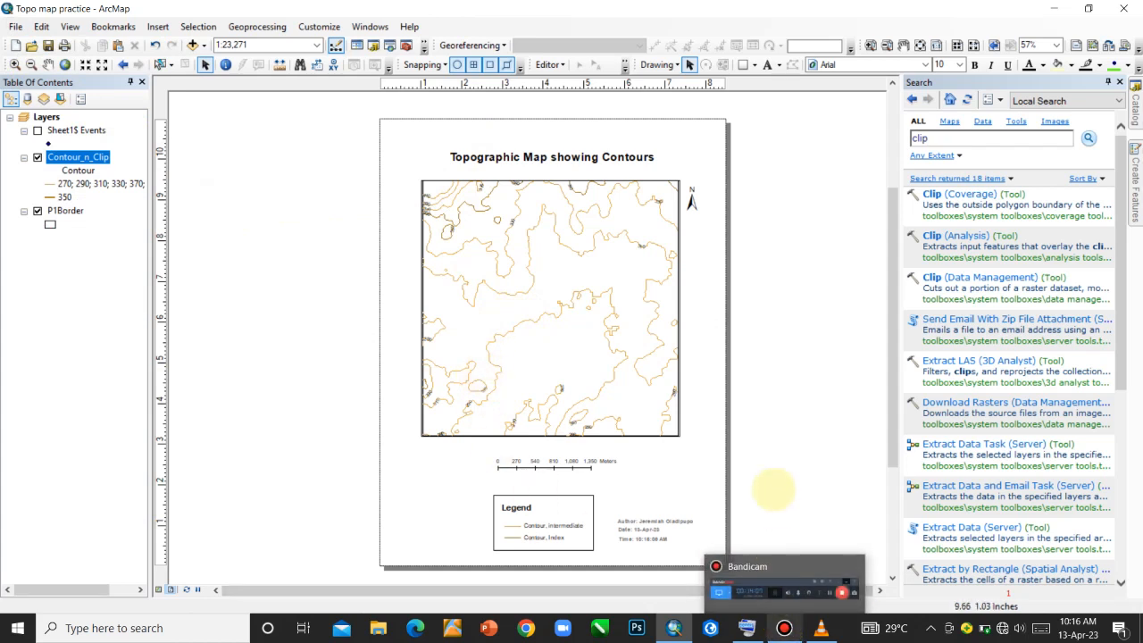
{"action": "left_click", "coordinate": [784, 628]}
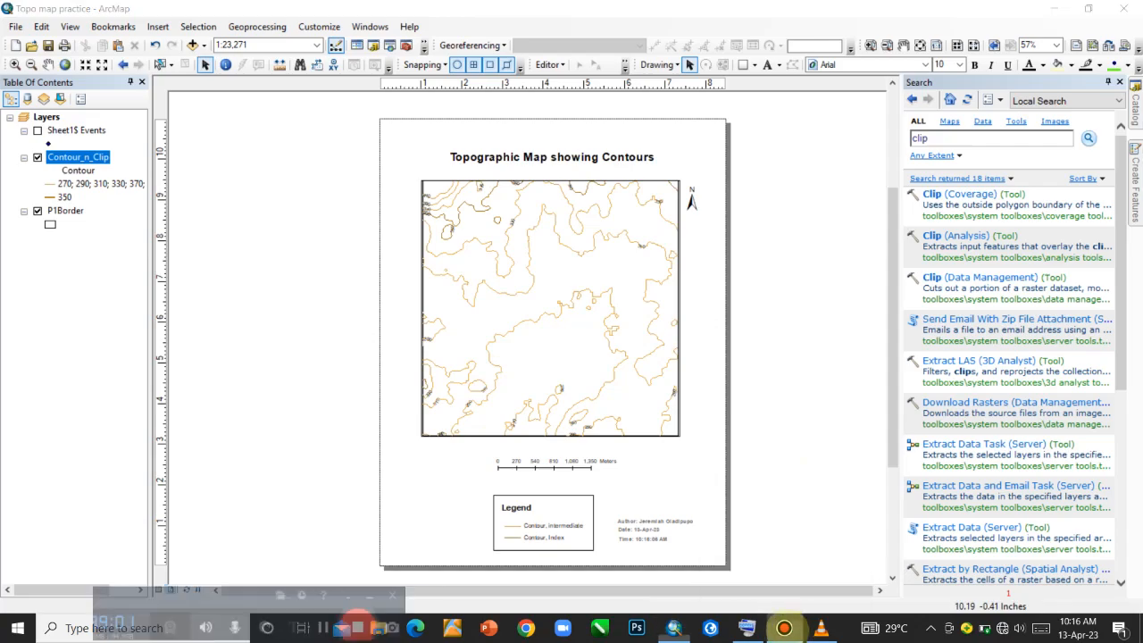